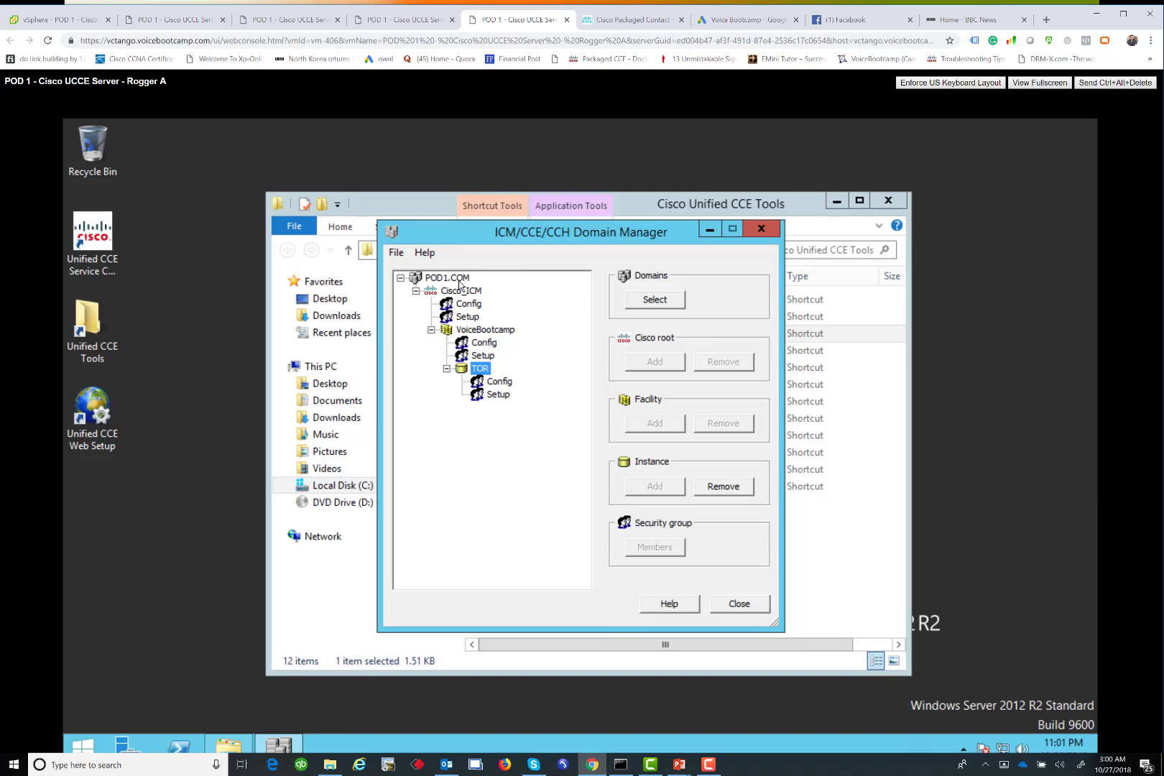
Run whoami in an administrator Command Prompt to check the signed-in domain account
left_click(92, 747)
right_click(92, 748)
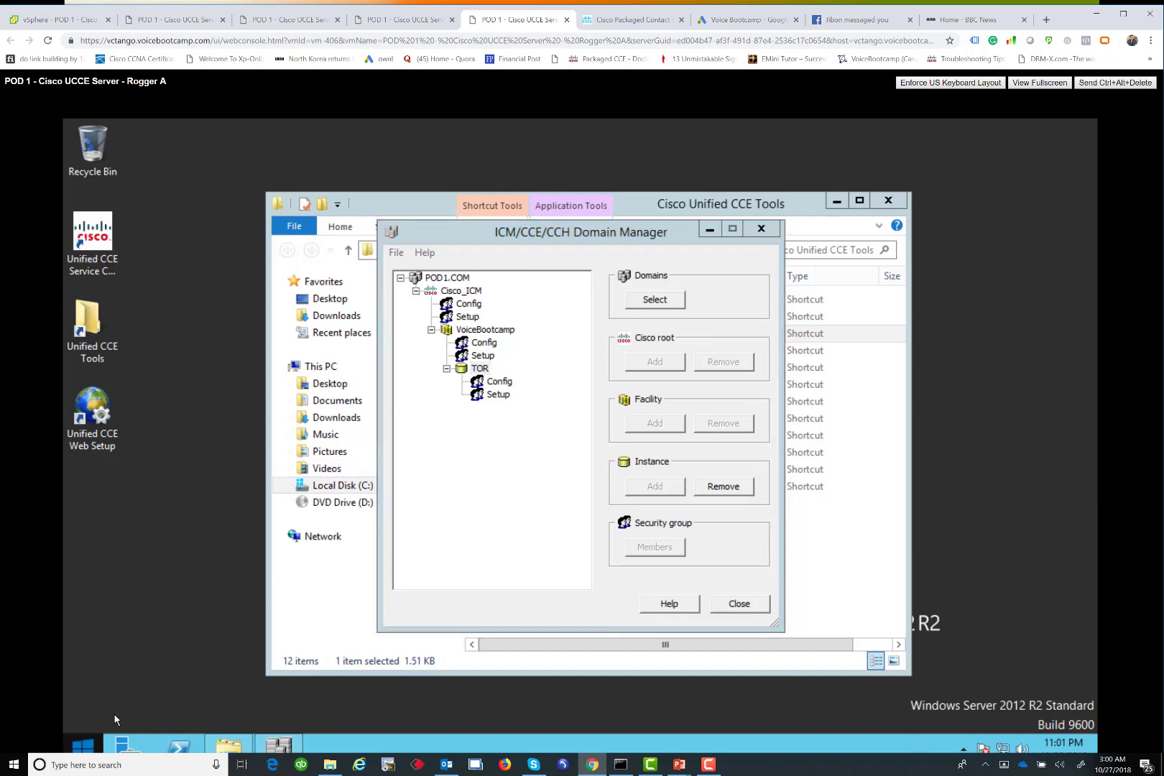
left_click(128, 703)
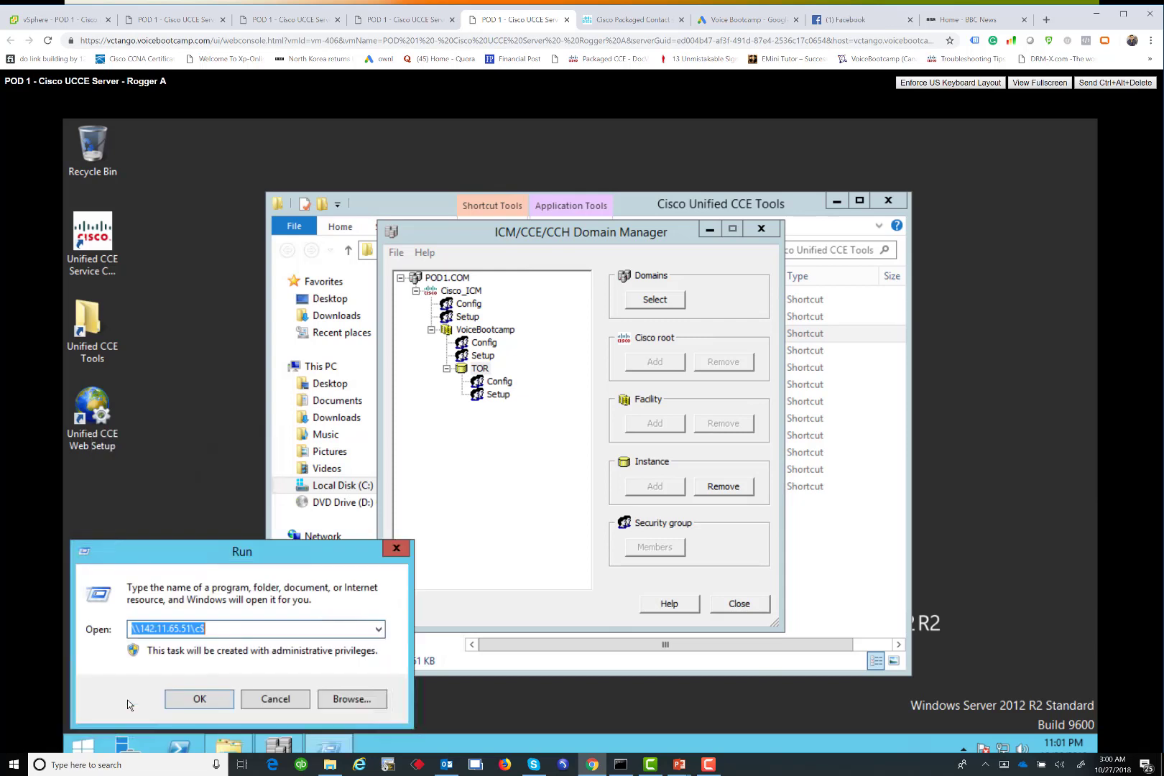
type("cmd")
key("Return")
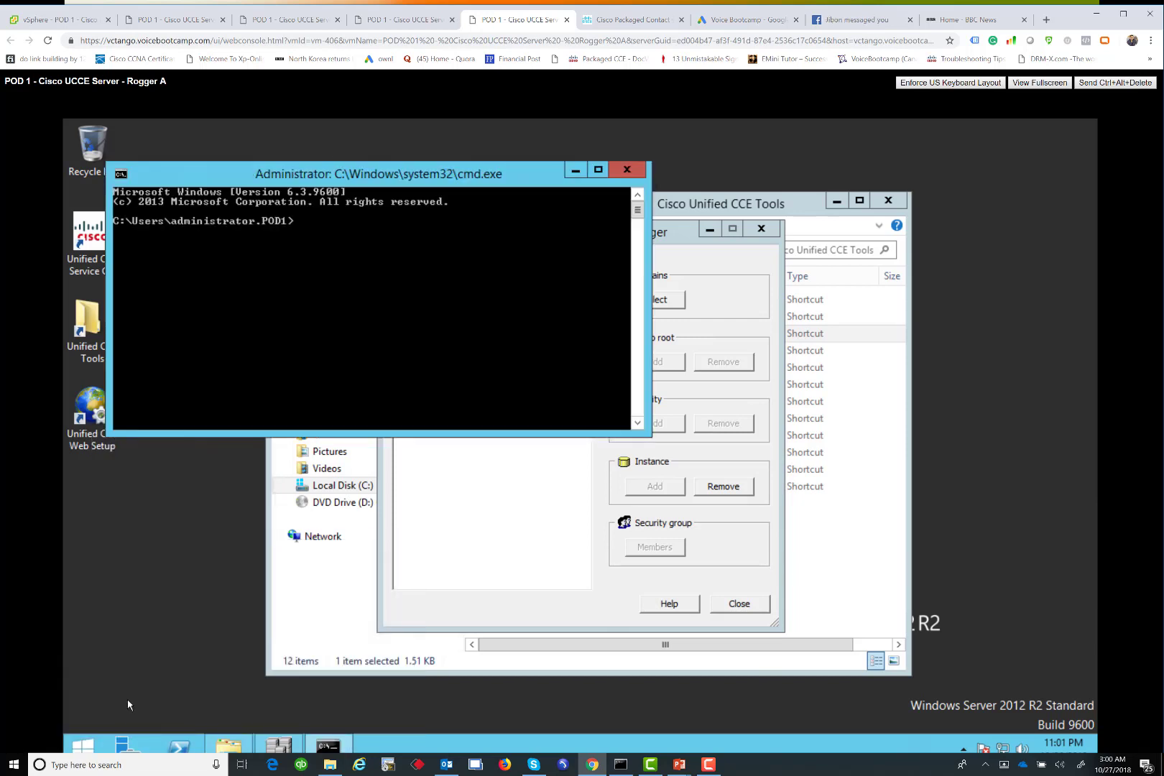
type("whoami")
key("Return")
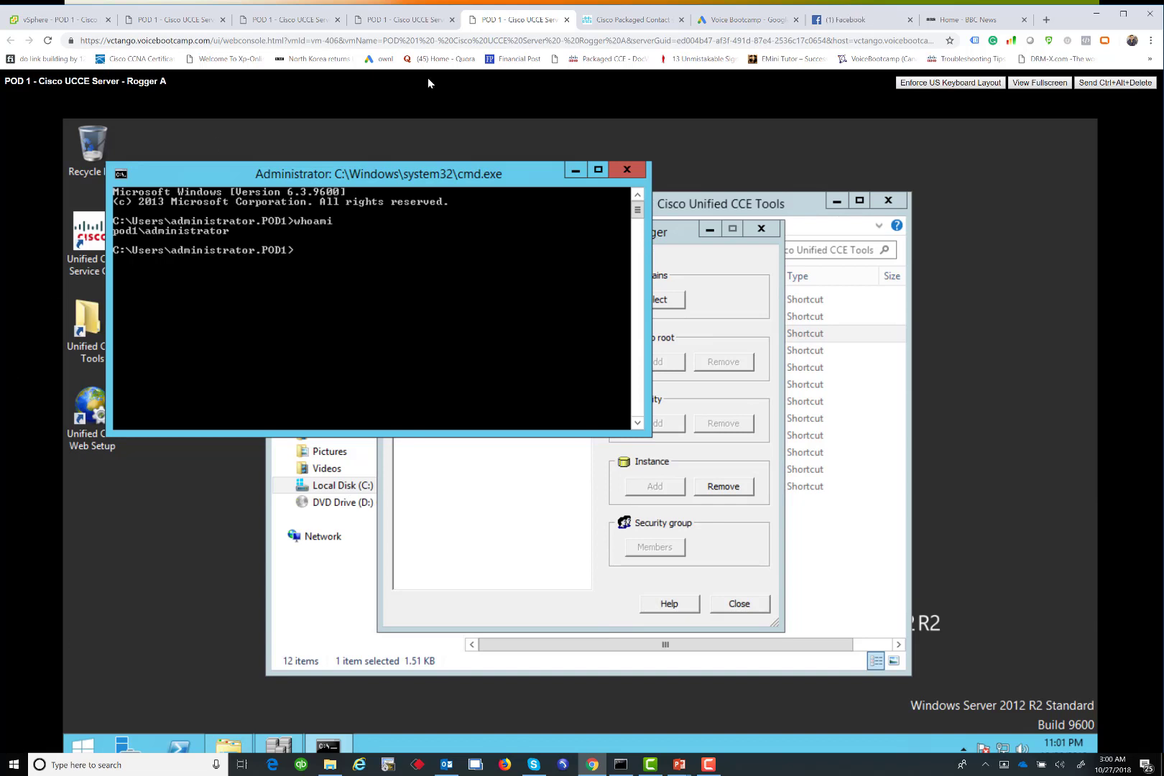
Close Command Prompt and Domain Manager, then launch Unified CCE Web Setup
left_click(627, 169)
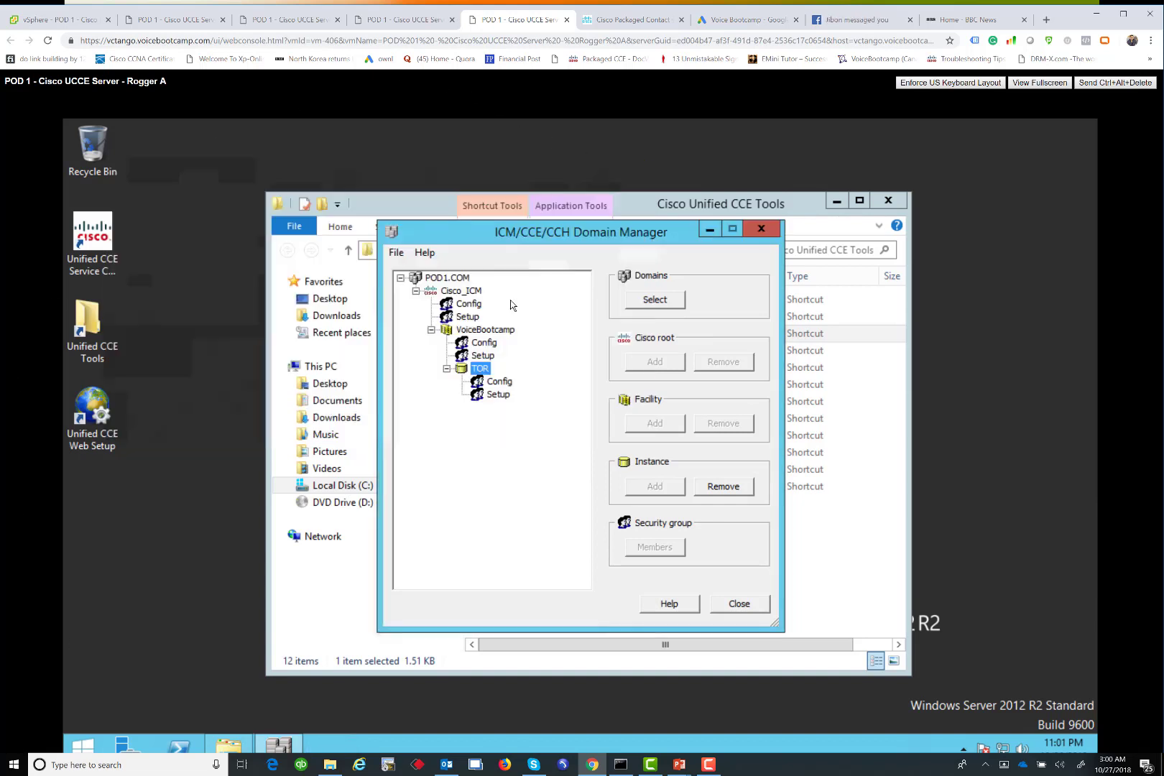
left_click(775, 230)
left_click(102, 411)
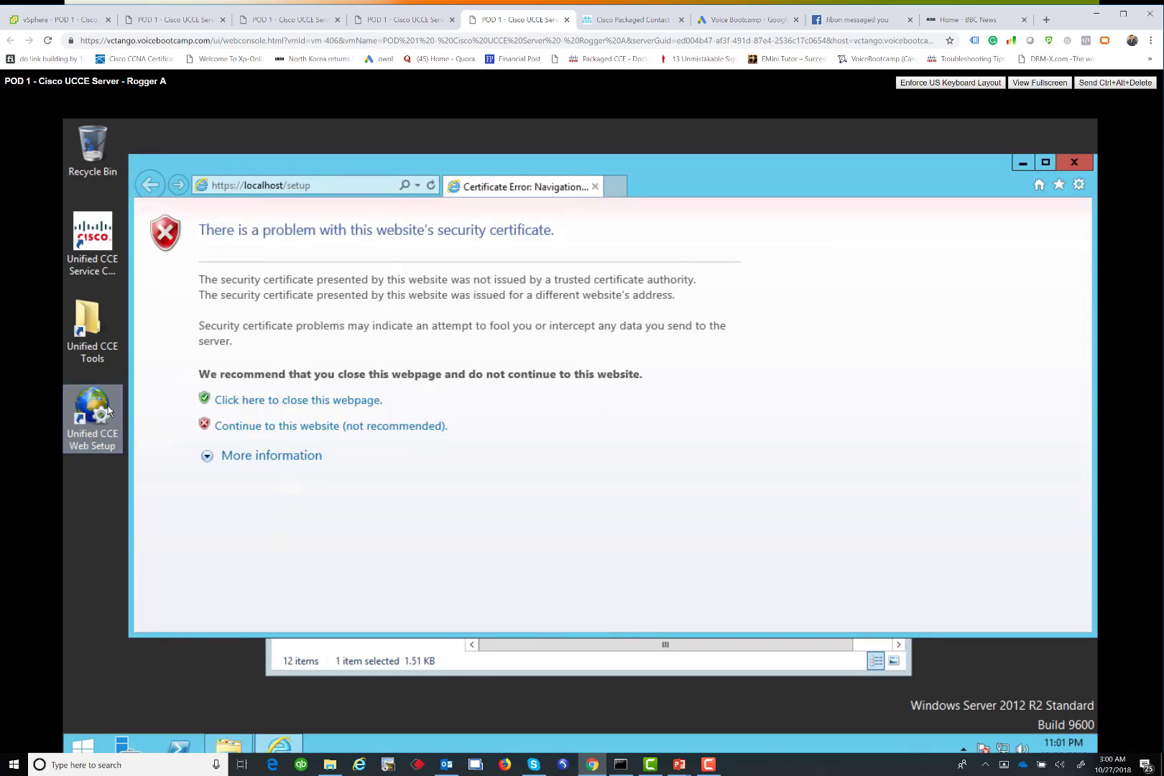
Get past the certificate warning and log in as administrator, ending the other admin session
left_click(318, 431)
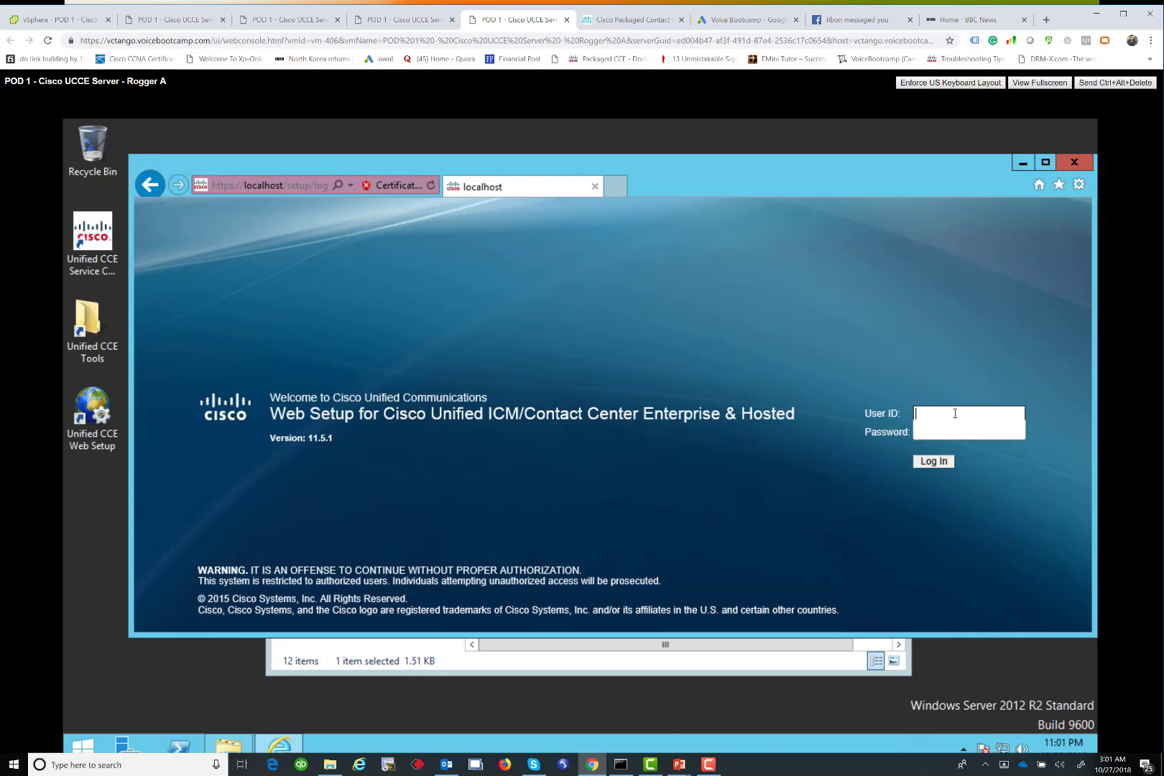
type("administrato")
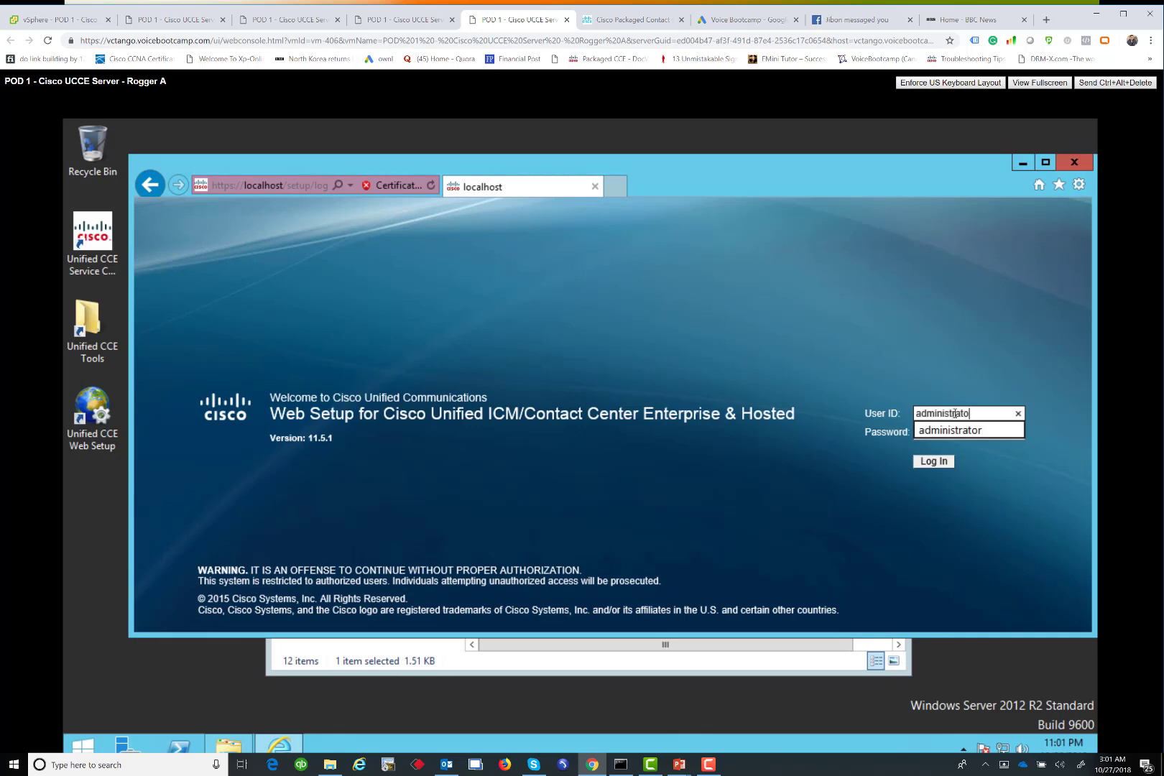
type("r")
key("Tab")
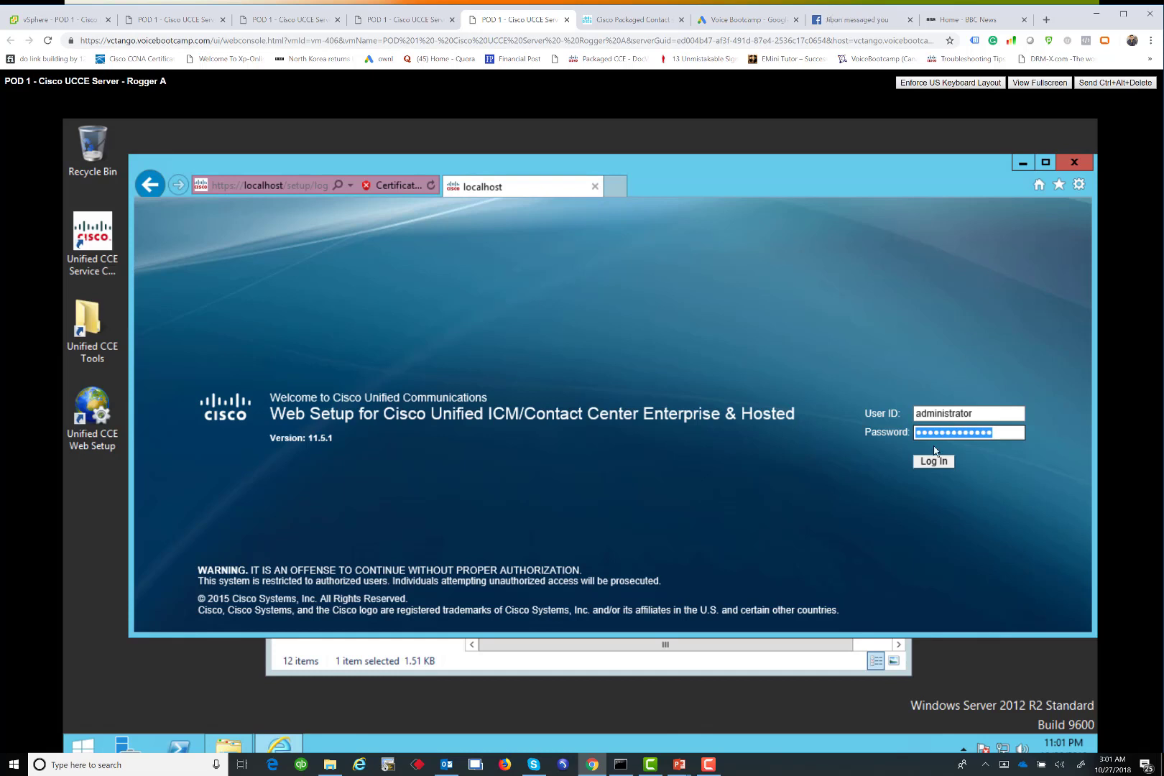
left_click(923, 465)
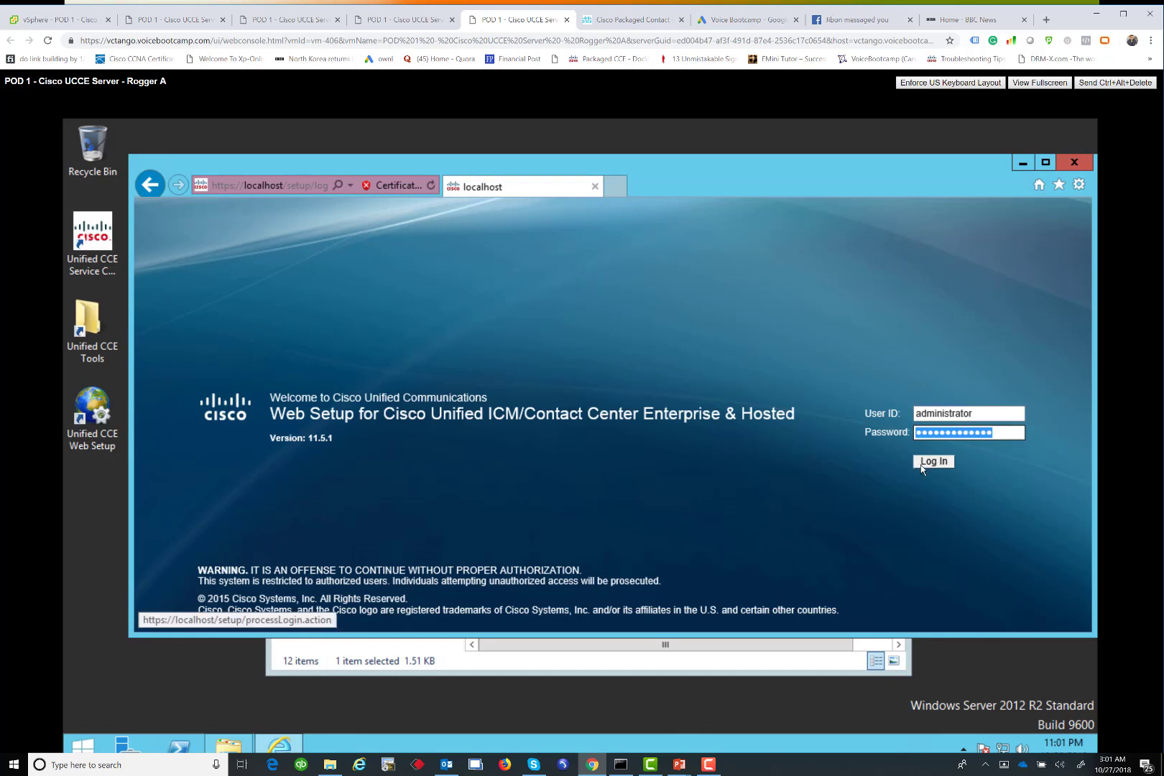
left_click(1045, 162)
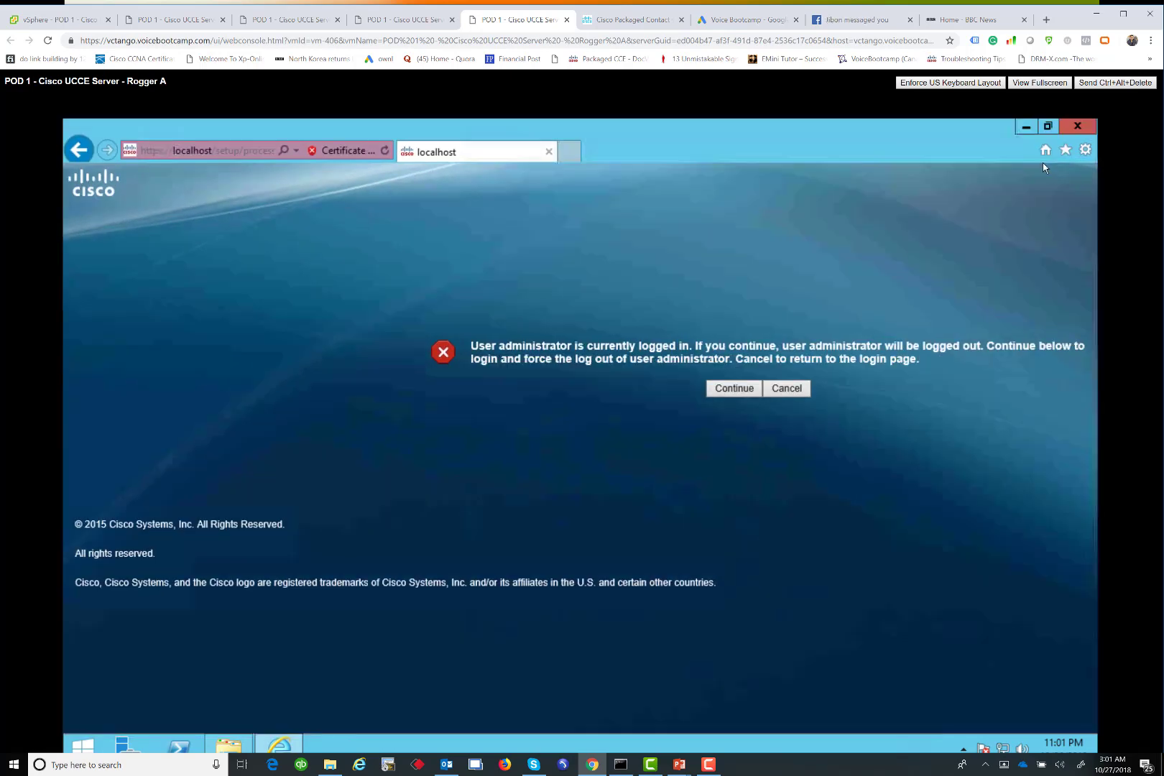
left_click(735, 389)
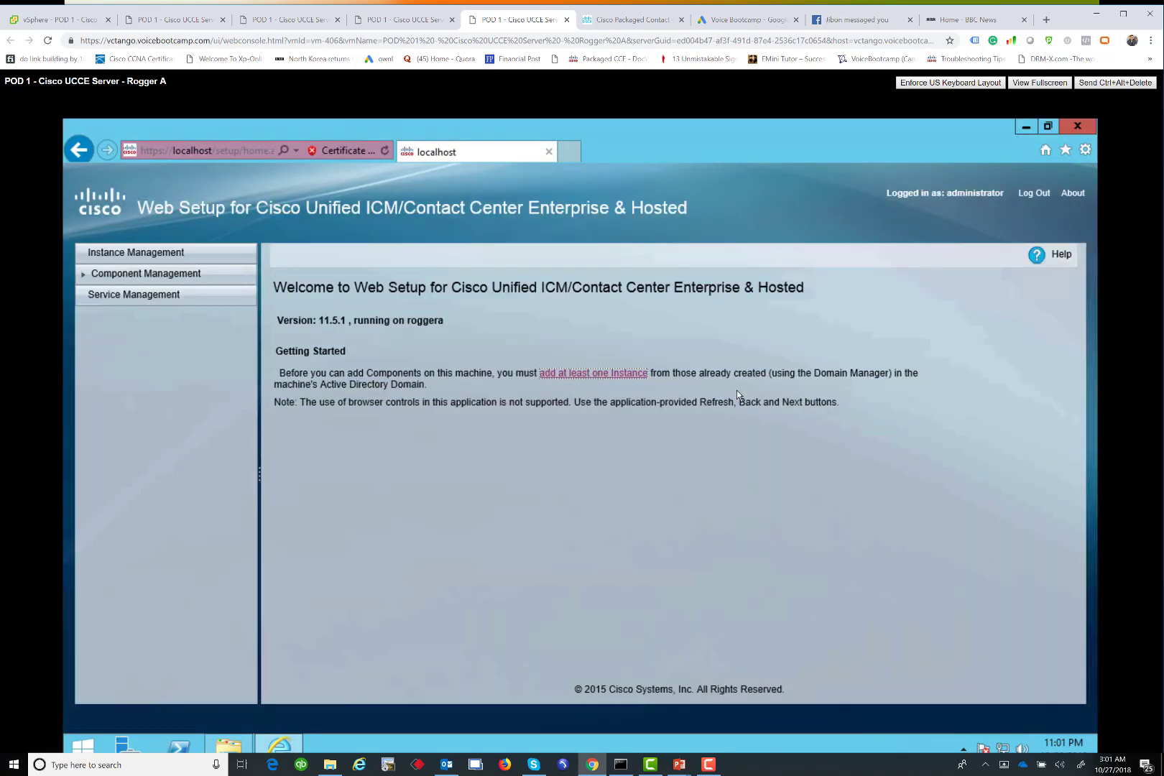
Add and save instance tor in facility voicebootcamp with instance number 0
left_click(610, 373)
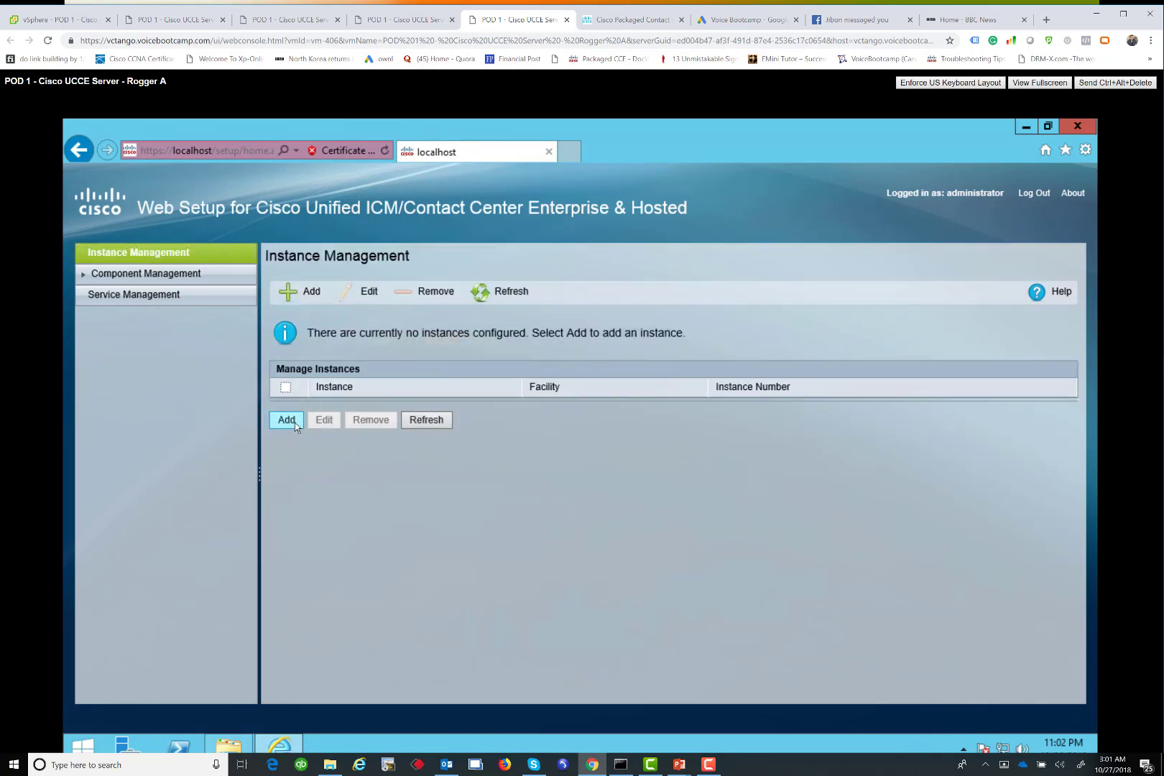
left_click(287, 420)
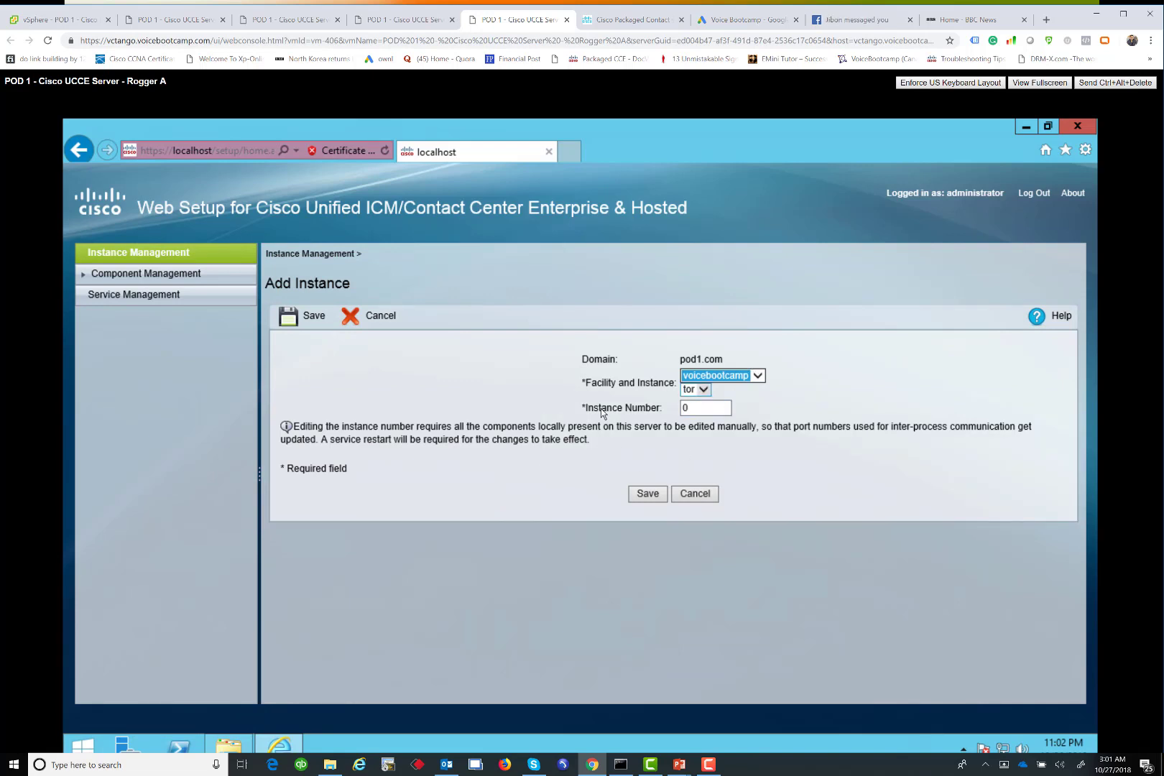
left_click(649, 495)
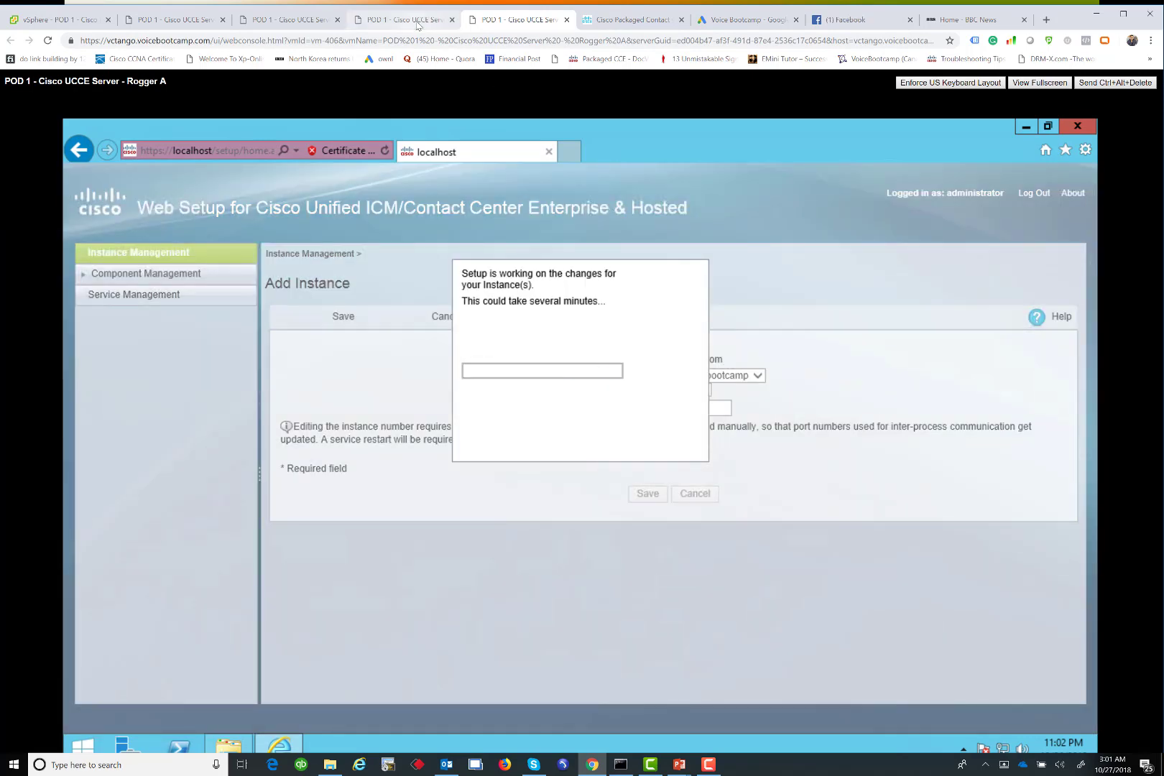
Dismiss Rogger B's ICMDBA server-list error, close stray browser tabs, and return to Rogger A
left_click(417, 24)
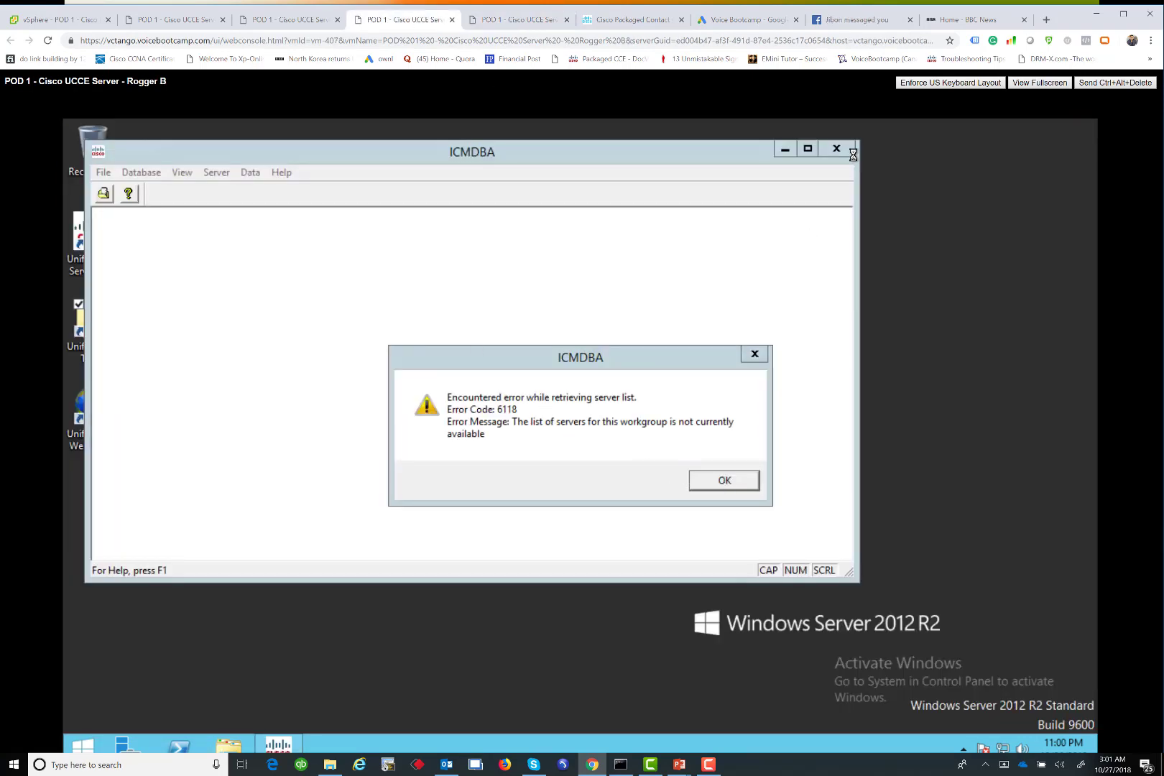
left_click(621, 433)
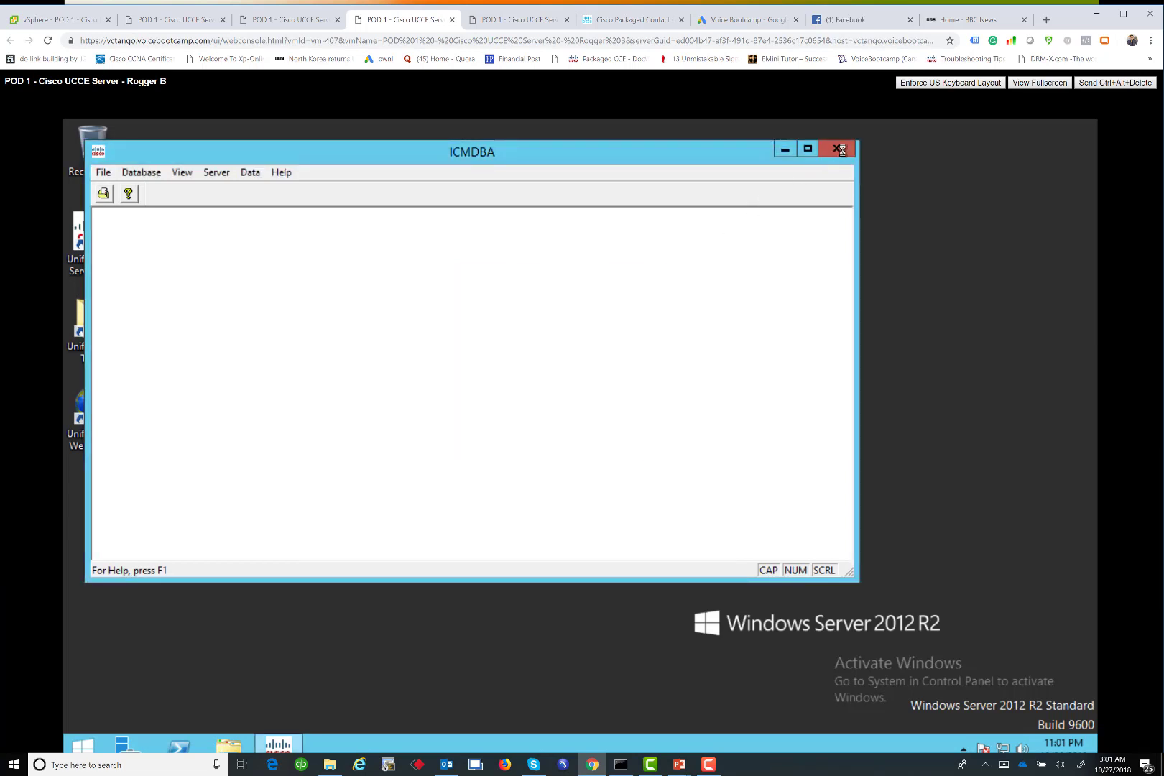
left_click(911, 20)
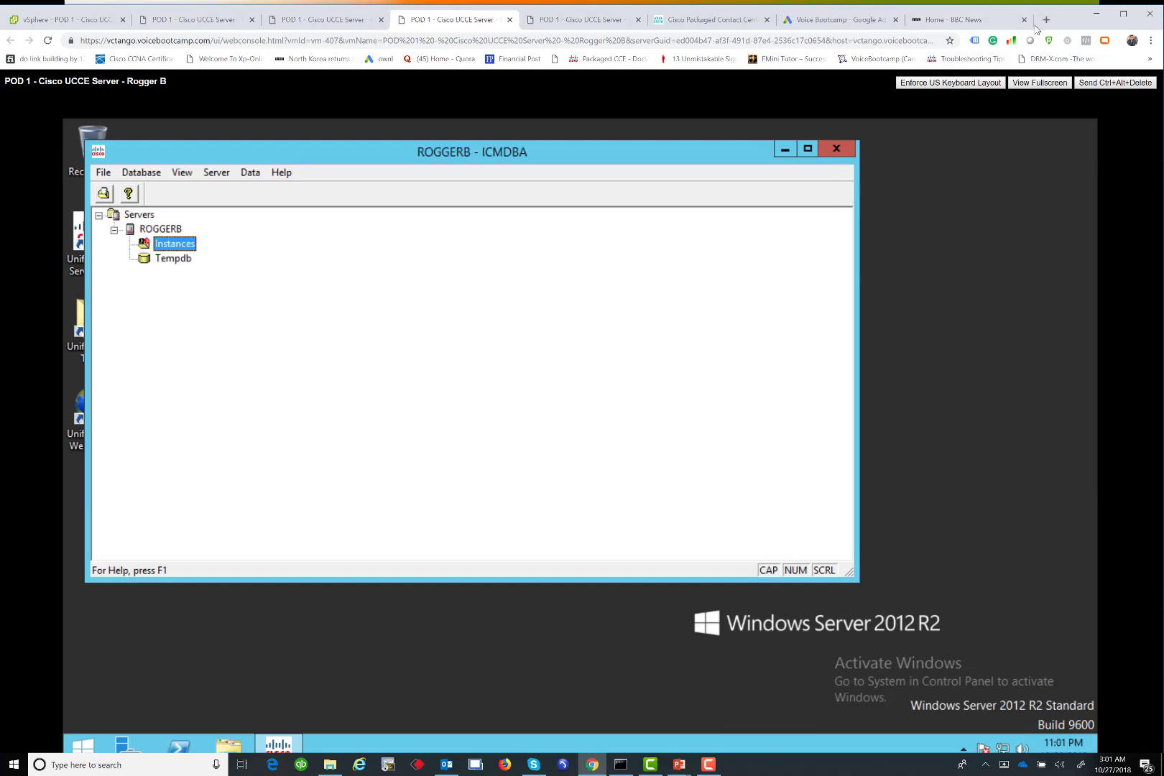
left_click(1024, 20)
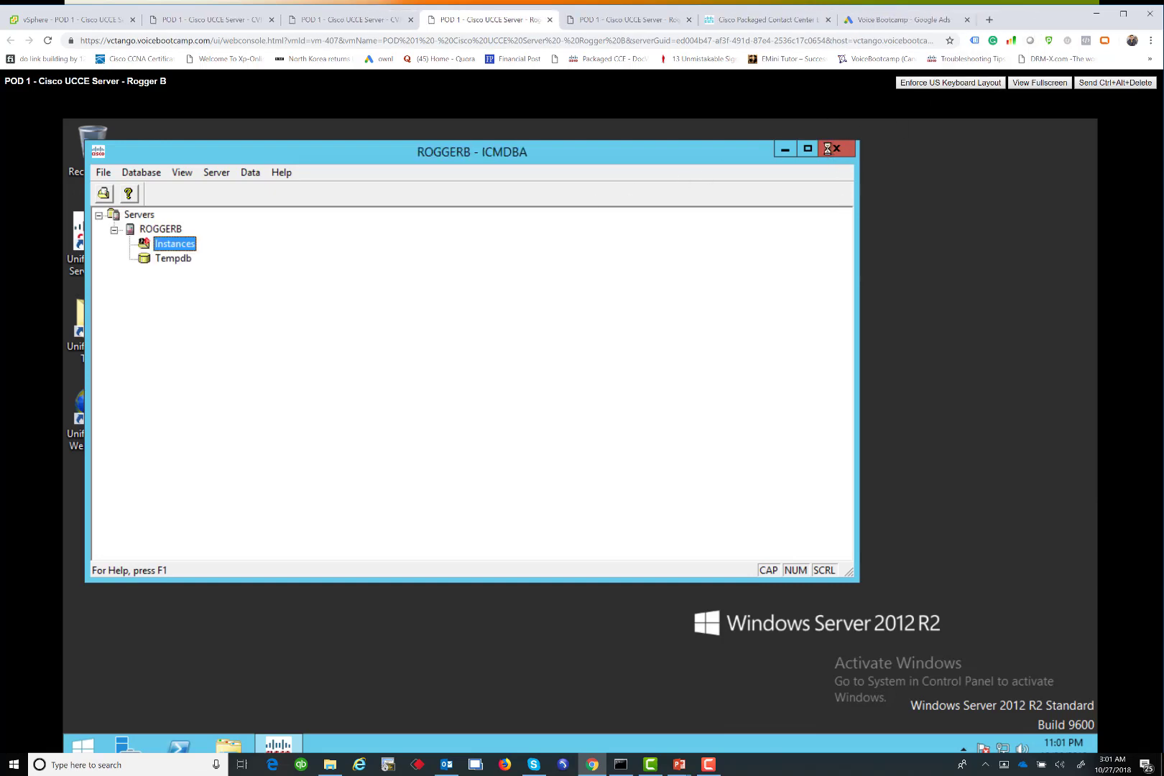
left_click(75, 437)
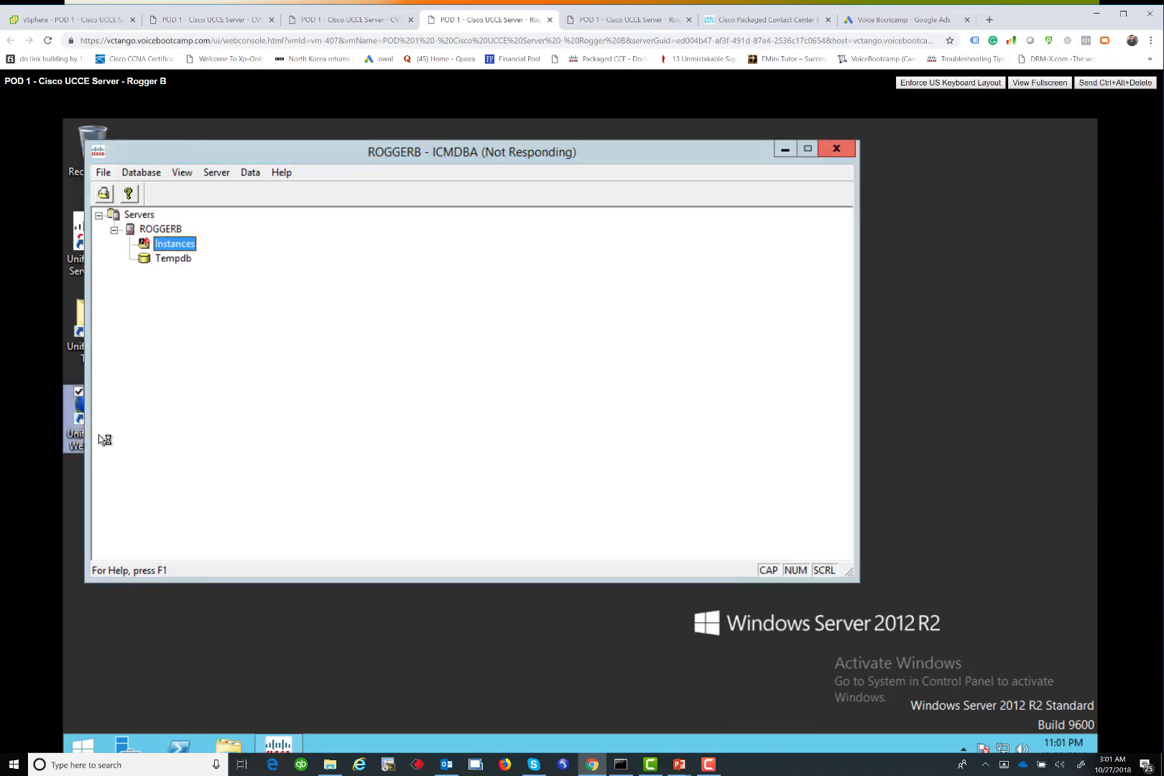
left_click(657, 22)
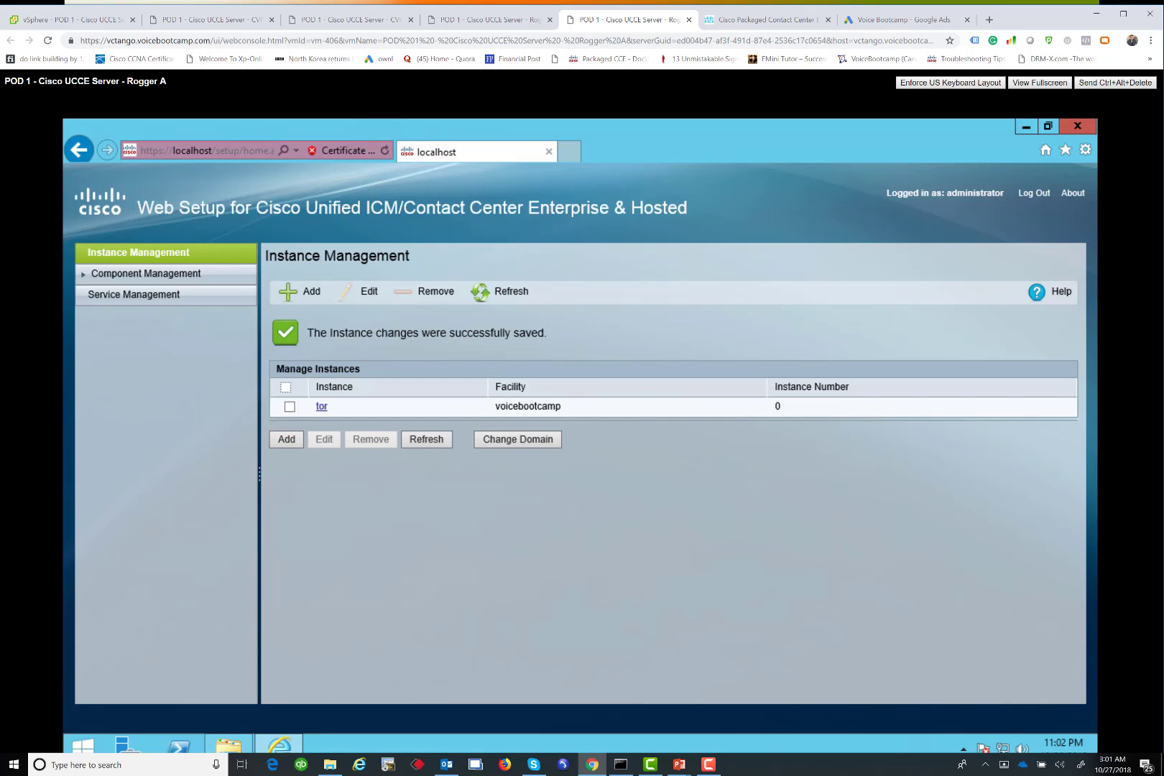
Add a Router under Component Management with Instance tor, Side A, Duplexed deployment
left_click_drag(167, 81, 124, 81)
left_click(1028, 127)
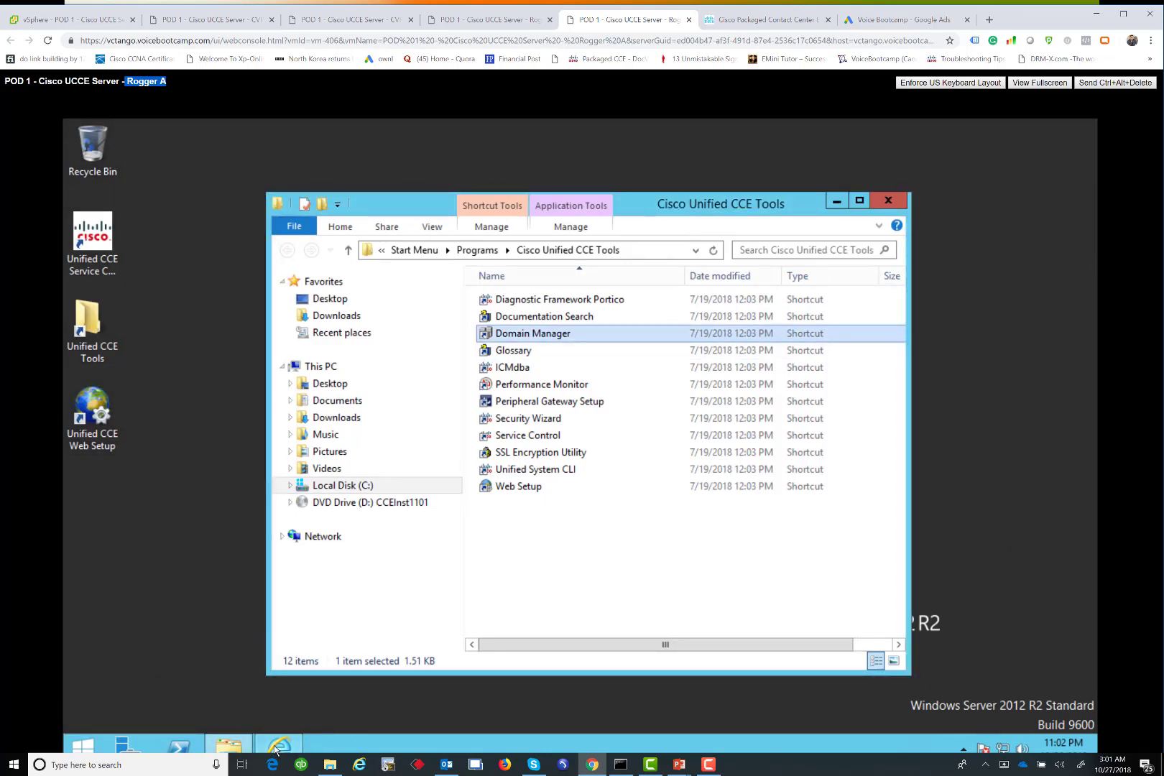
mouse_move(276, 750)
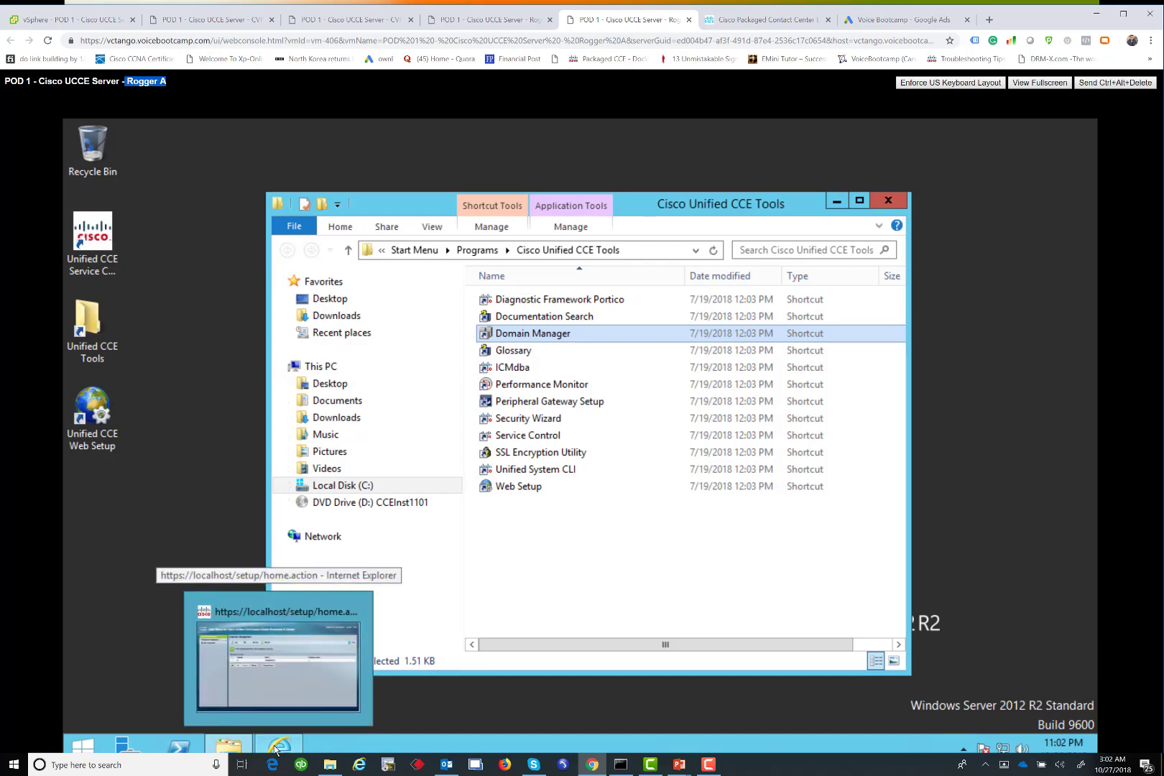
left_click(276, 747)
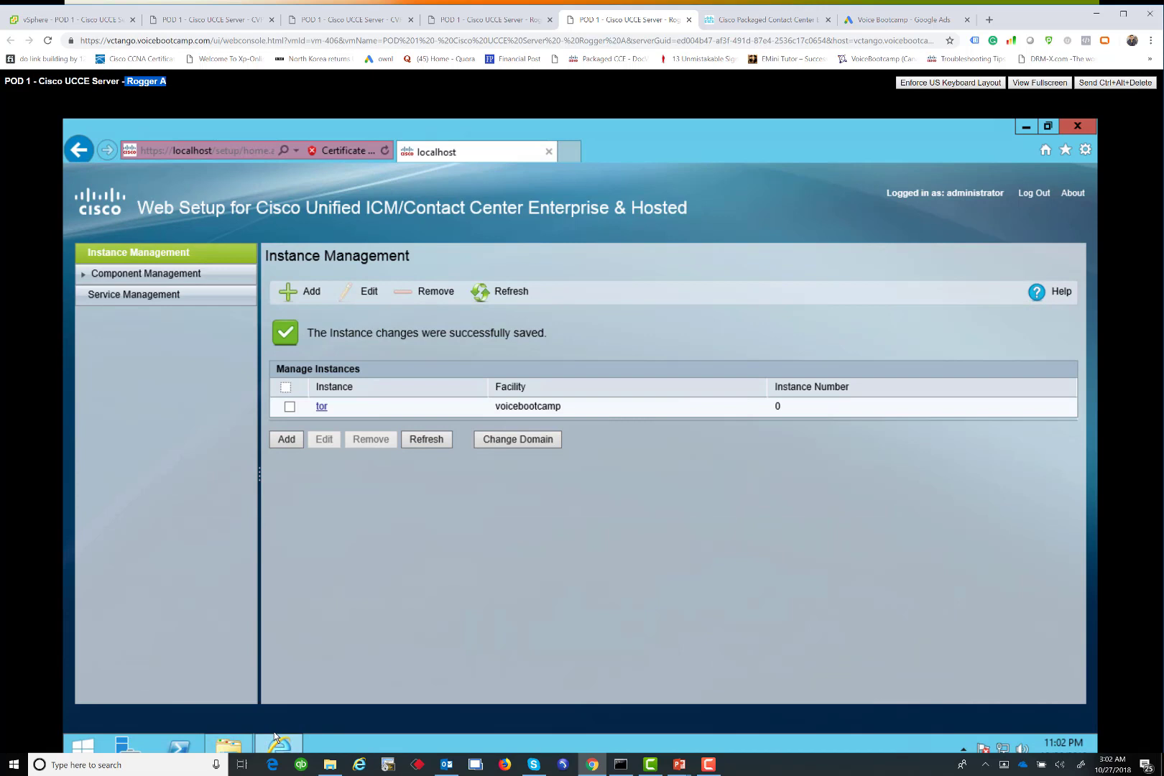
left_click(140, 279)
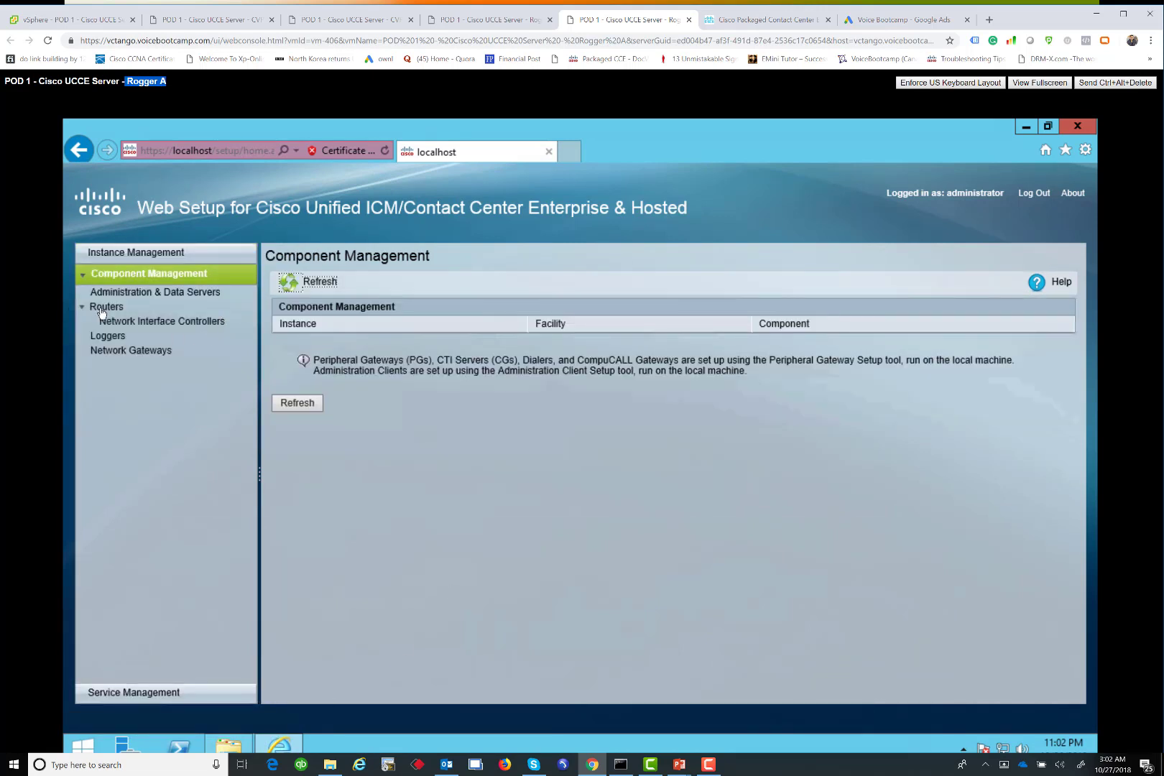
left_click(102, 309)
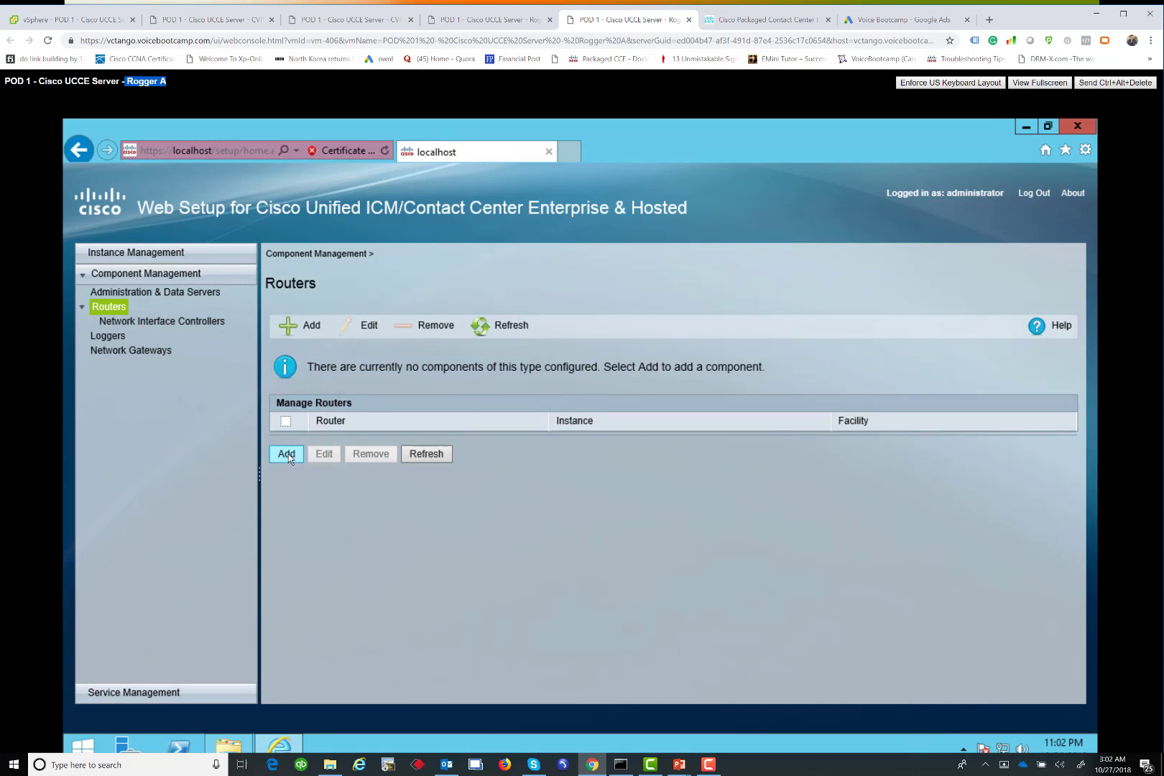
left_click(287, 456)
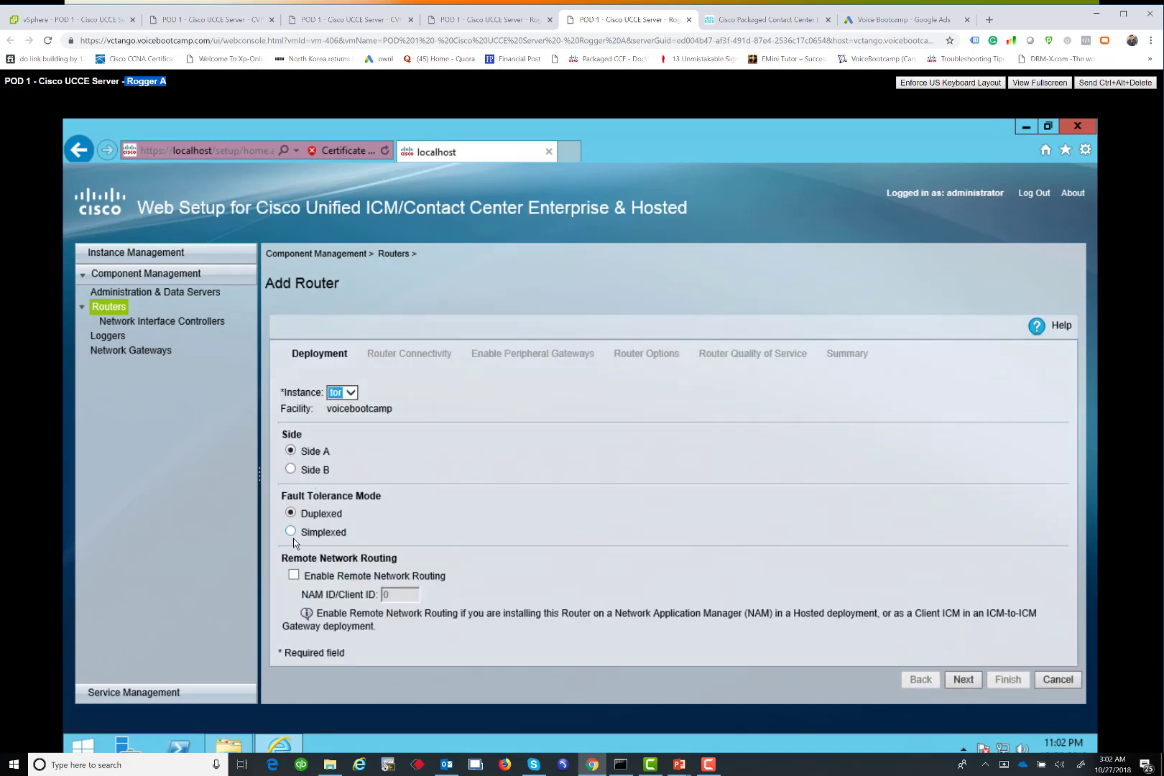
left_click(979, 684)
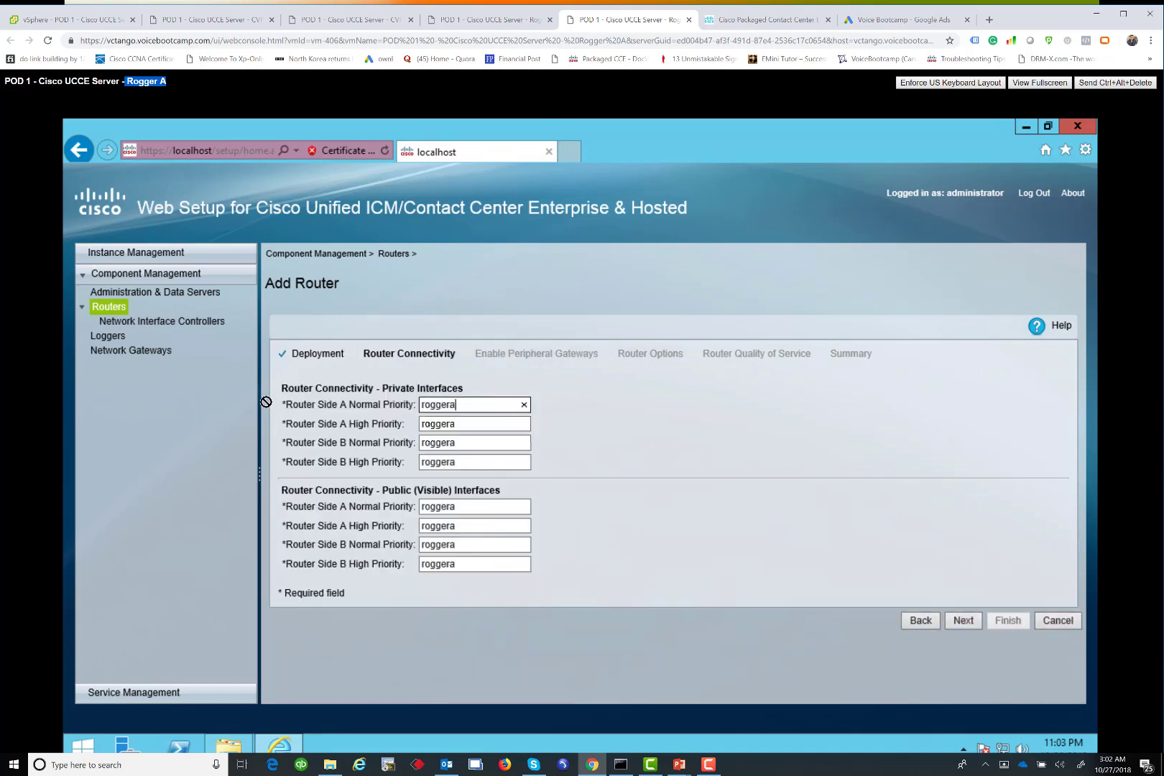
Set both Side A private addresses to 192.11.64.21
key("ctrl+a")
left_click(491, 405)
key("ctrl+a")
key("BackSpace")
type("192.11.64.21")
key("ctrl+a")
key("ctrl+c")
key("Tab")
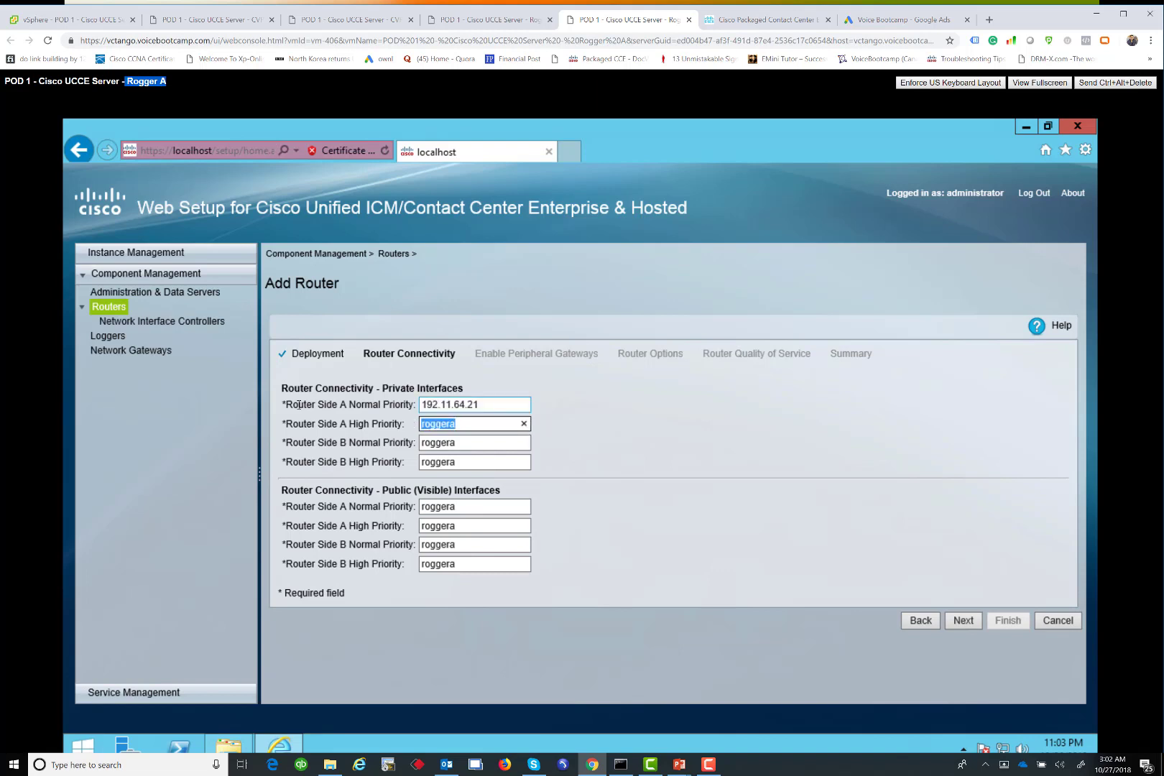
key("ctrl+v")
Set both Side B private addresses to 192.11.64.31
key("Tab")
key("ctrl+v")
key("BackSpace")
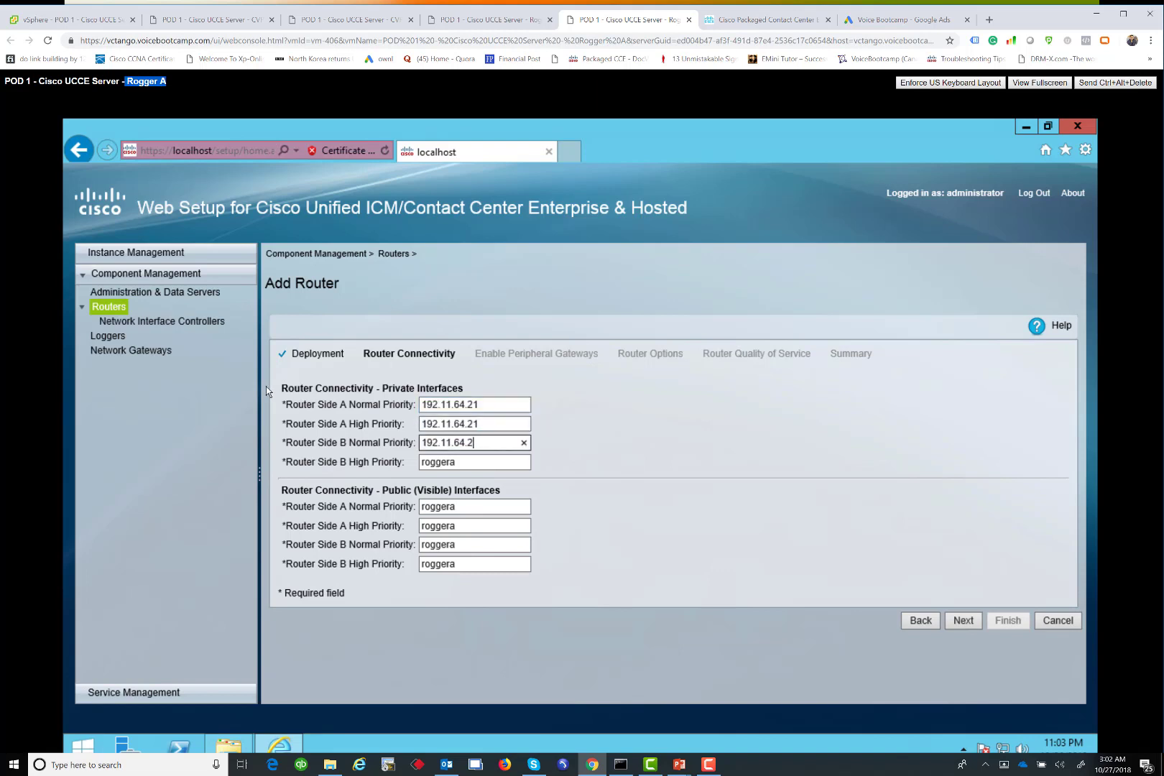
type("31")
key("Tab")
key("ctrl+v")
key("BackSpace")
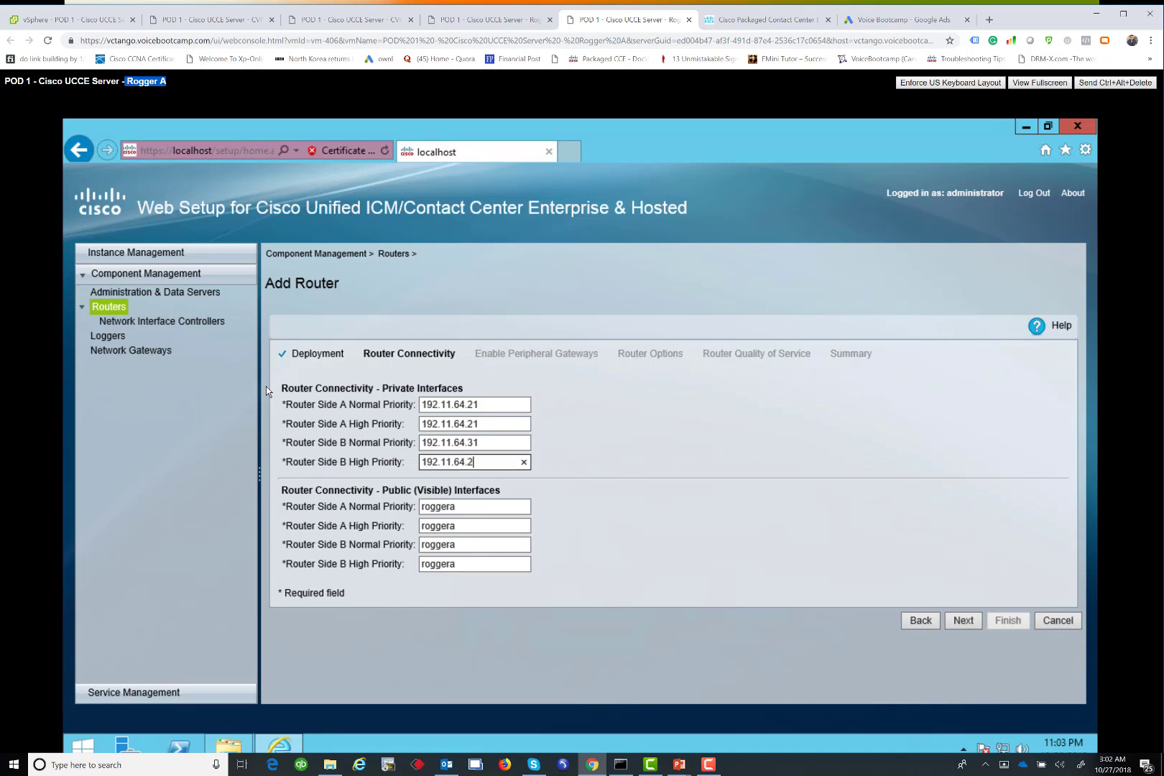
key("BackSpace")
type("31")
Replace roggera in both Side A public fields with 142.11.64.51
left_click(455, 505)
key("ctrl+a")
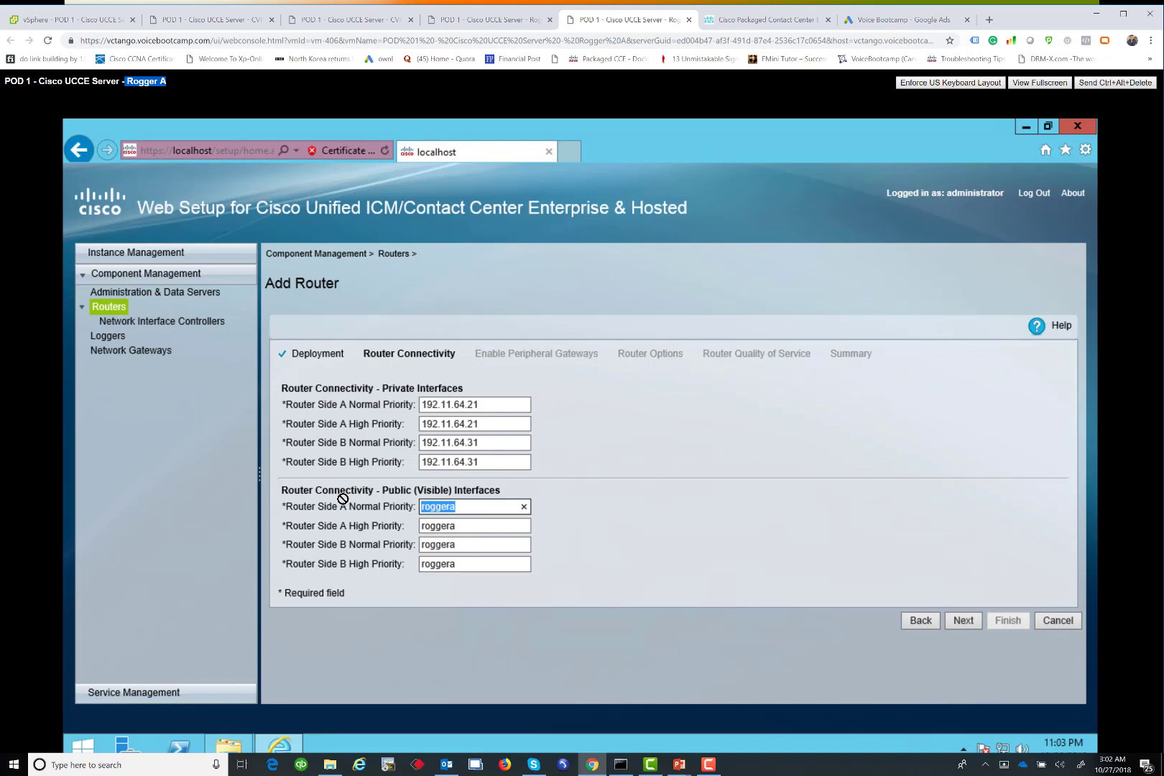
left_click(494, 511)
key("BackSpace")
key("BackSpace")
key("BackSpace")
key("BackSpace")
key("BackSpace")
key("BackSpace")
key("BackSpace")
type("14")
key("BackSpace")
key("BackSpace")
type("142.11.64.51")
key("ctrl+a")
key("ctrl+c")
key("Tab")
key("ctrl+v")
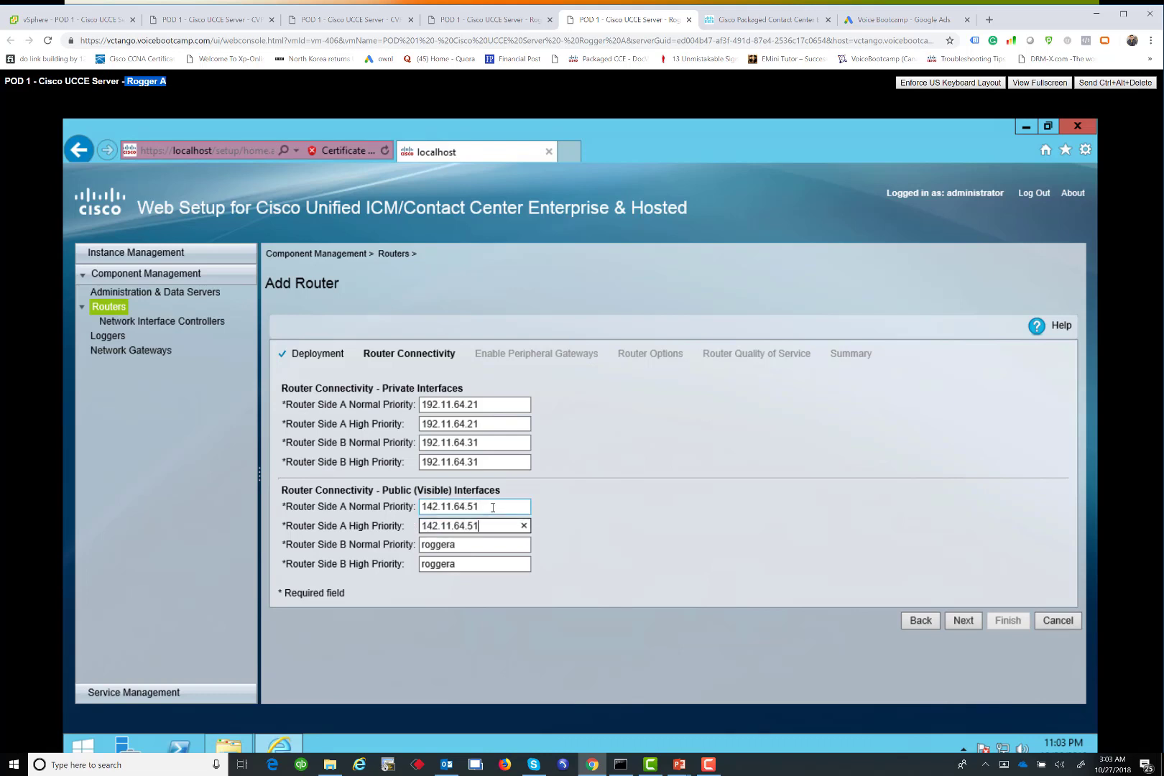
Set both Side B public addresses to 142.11.65.51
key("Tab")
key("ctrl+v")
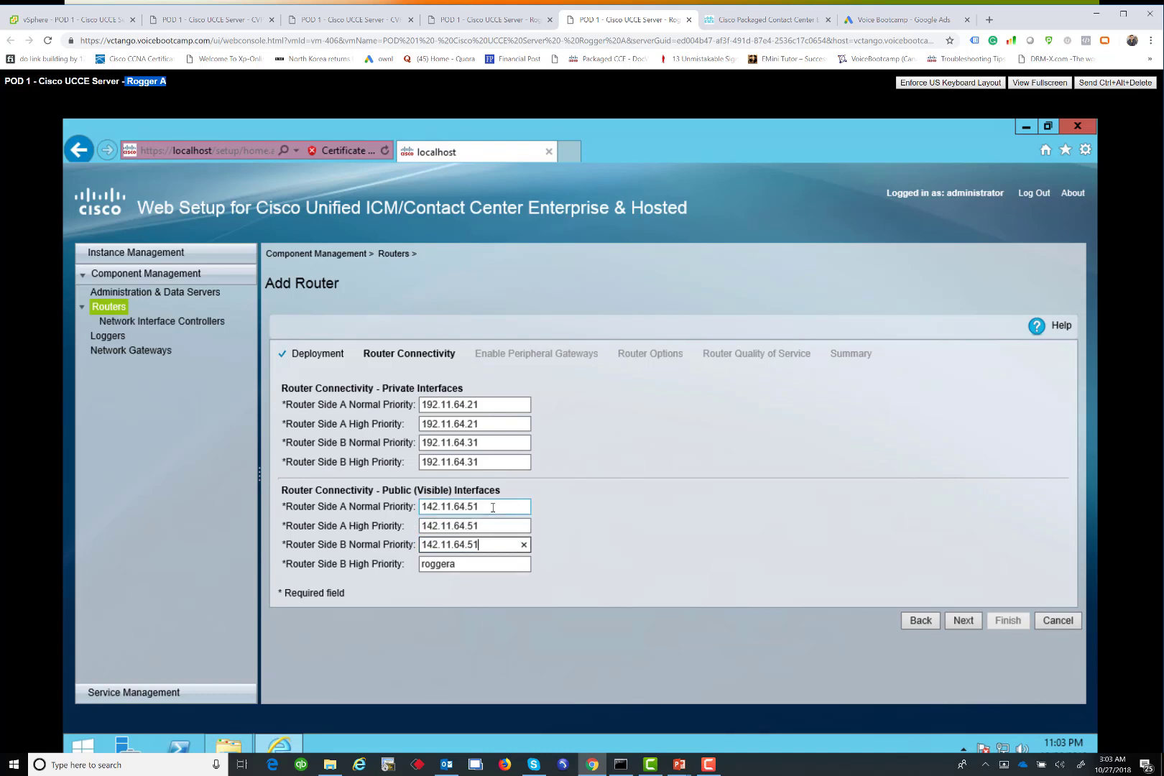
key("Left")
key("Left")
key("Delete")
type("5")
key("Tab")
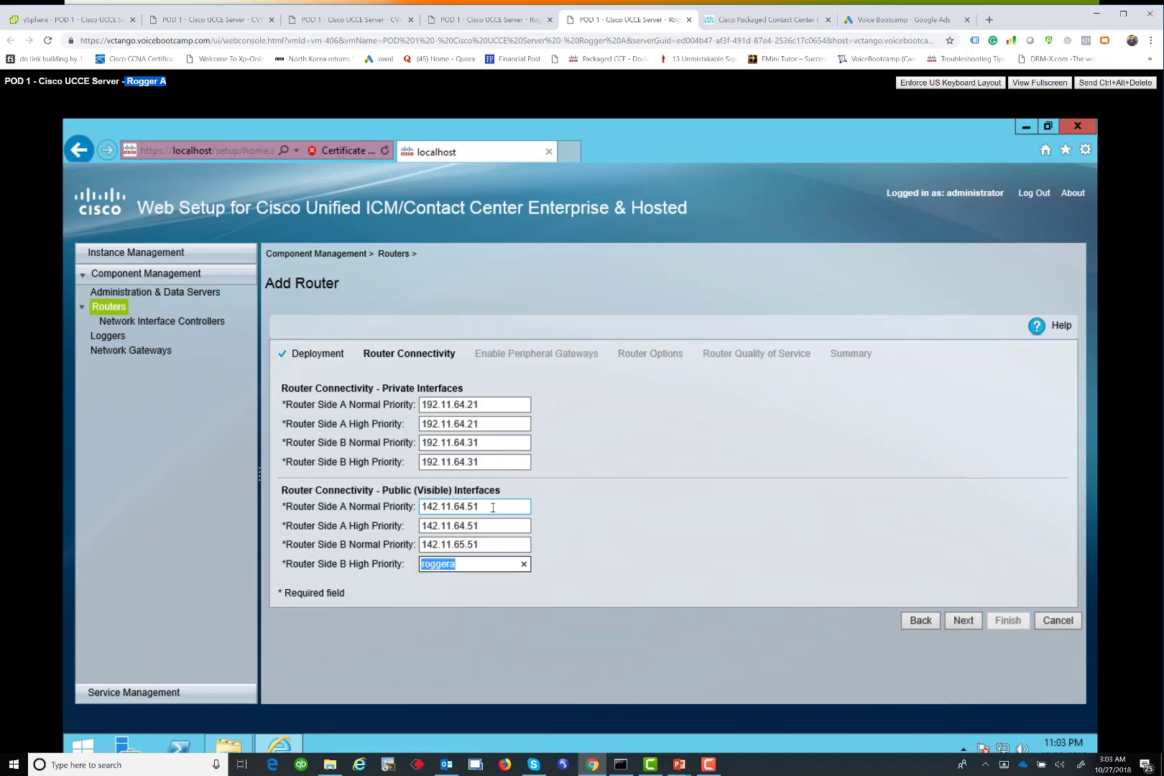
key("ctrl+v")
key("Left")
key("Left")
key("Left")
key("Left")
key("Delete")
type("5")
Enable peripheral gateways 1-3 for the router
left_click(964, 622)
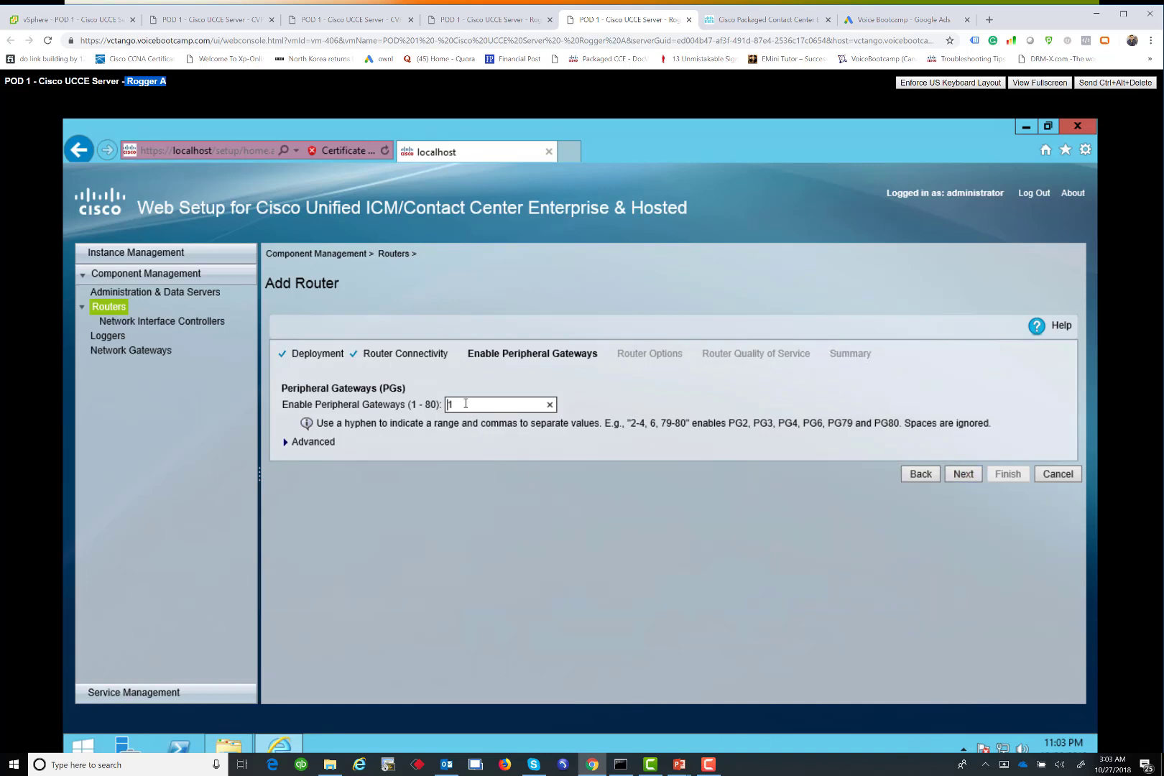
left_click(465, 404)
type("-2")
key("BackSpace")
type("3")
Enable Contact Sharing Service, Application Gateway and Database Routing router options
left_click(964, 475)
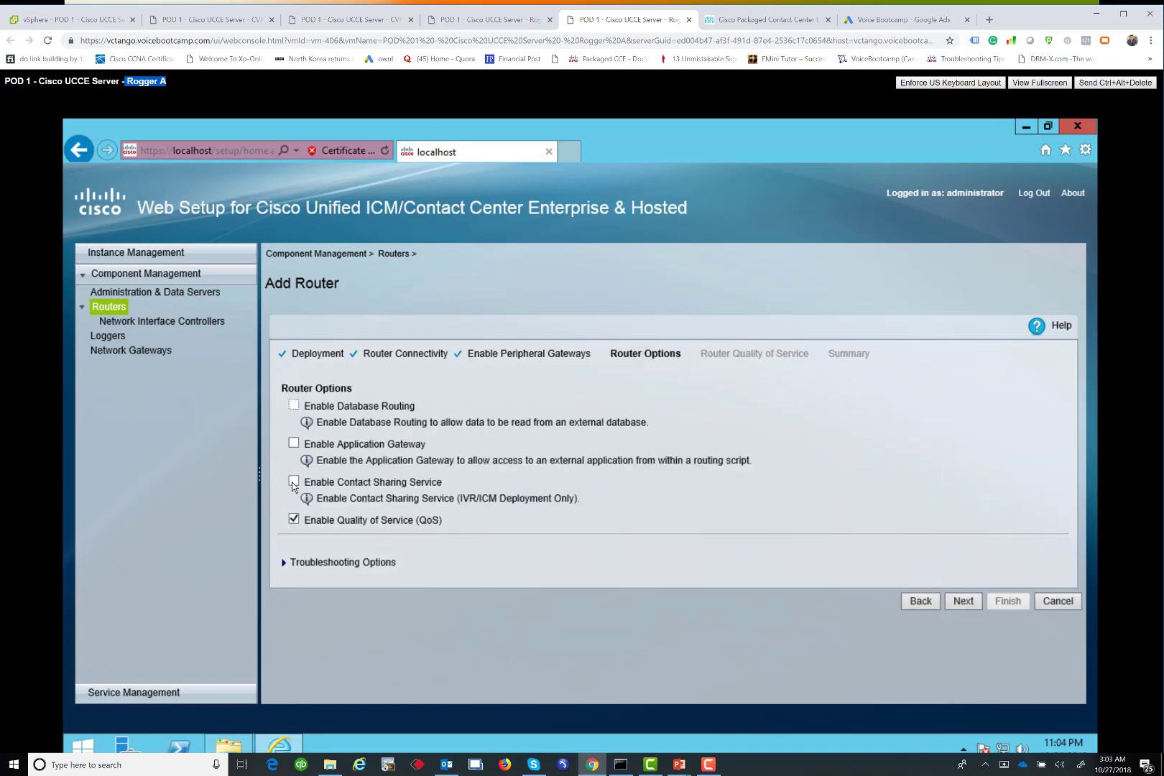
left_click(294, 481)
left_click(294, 443)
left_click(296, 408)
Keep default QoS, have setup start the Router service, and finish the wizard
left_click(972, 602)
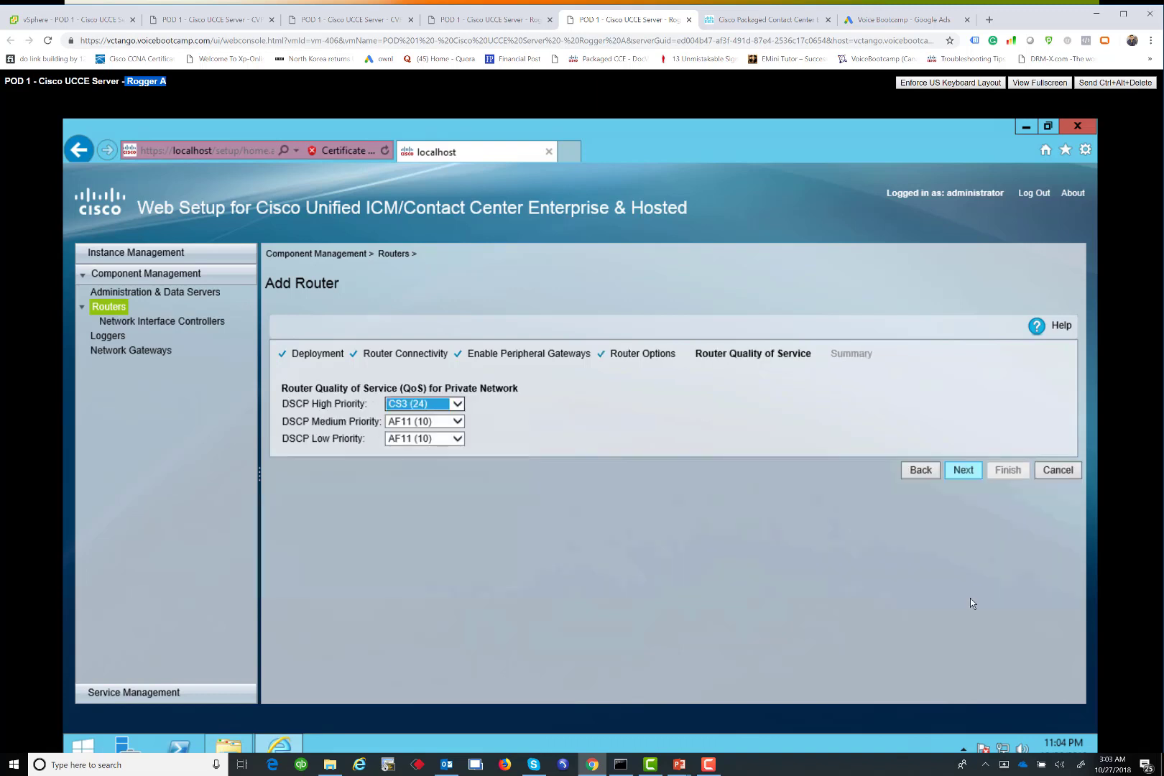
left_click(961, 470)
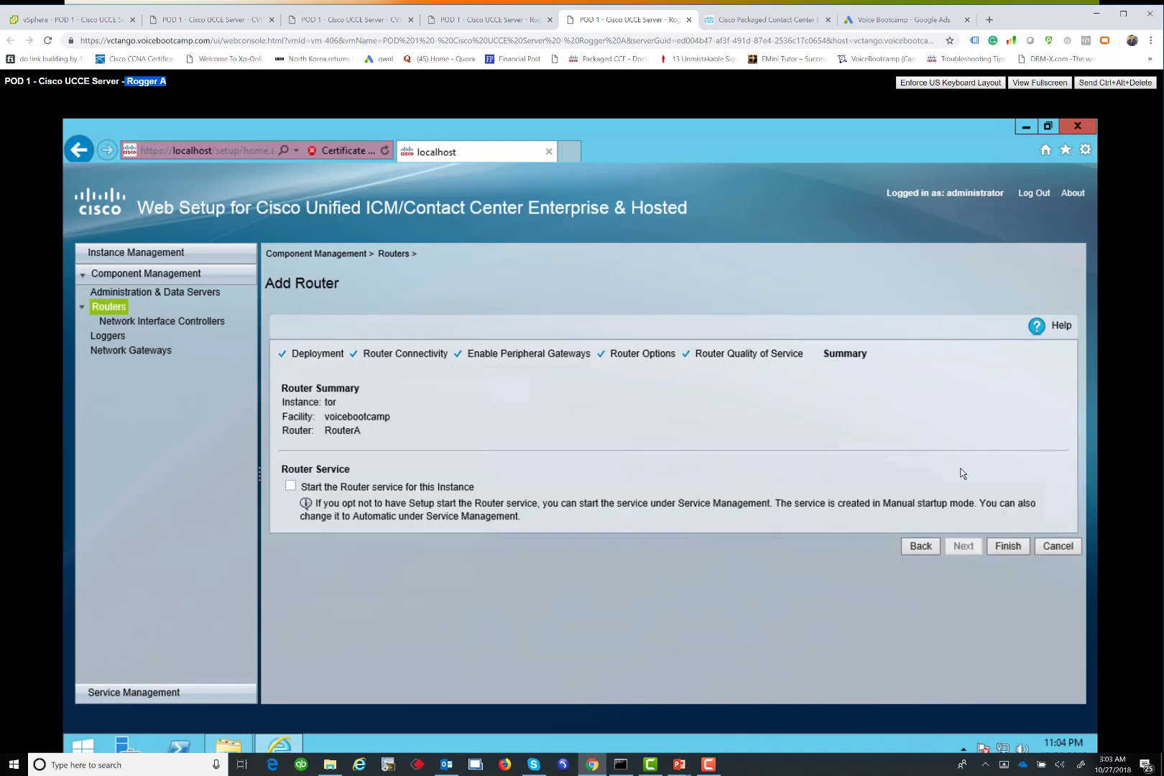
left_click(290, 486)
left_click(1007, 546)
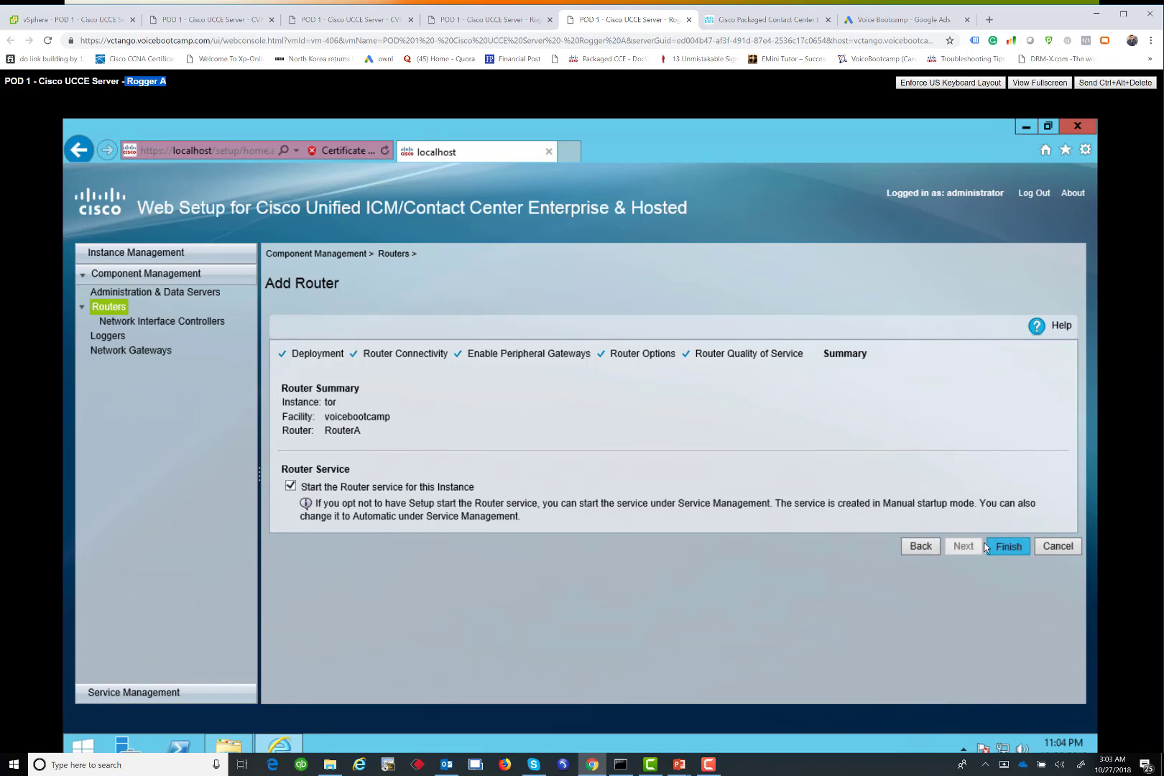
left_click(241, 744)
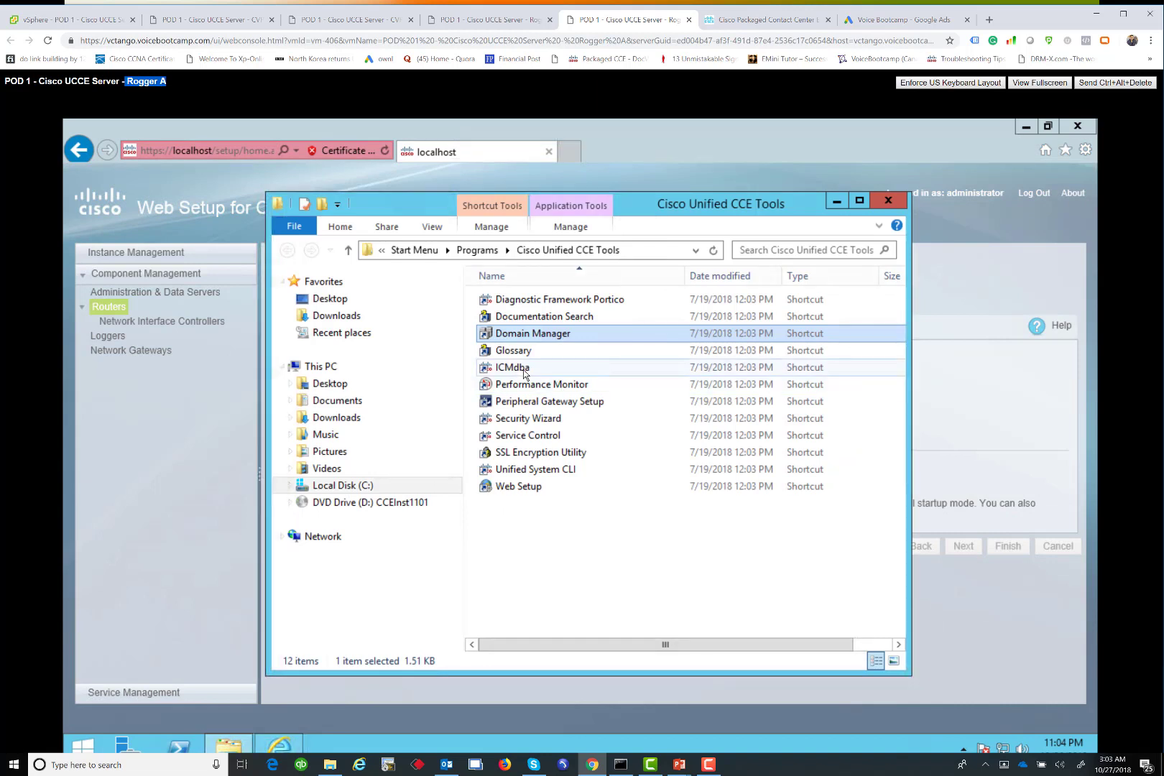
Launch ICMdba, dismiss its errors, and create a LoggerA Enterprise database for instance tor
left_click(524, 369)
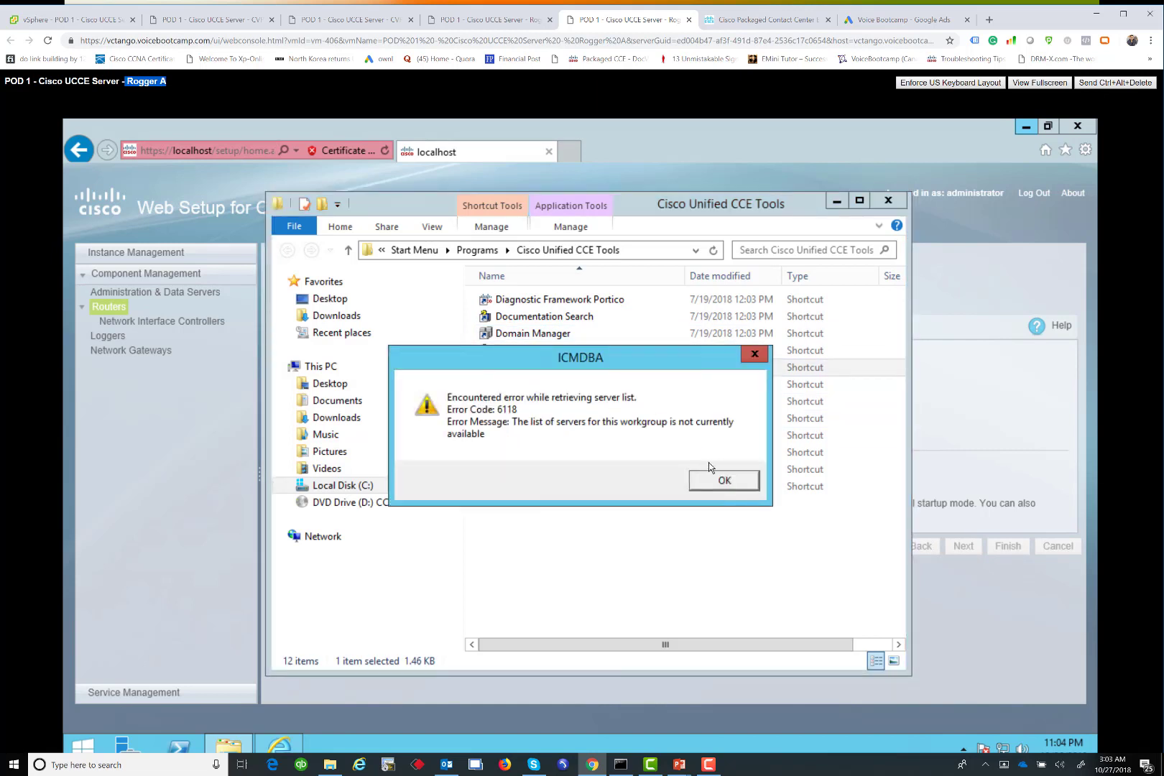
left_click(709, 487)
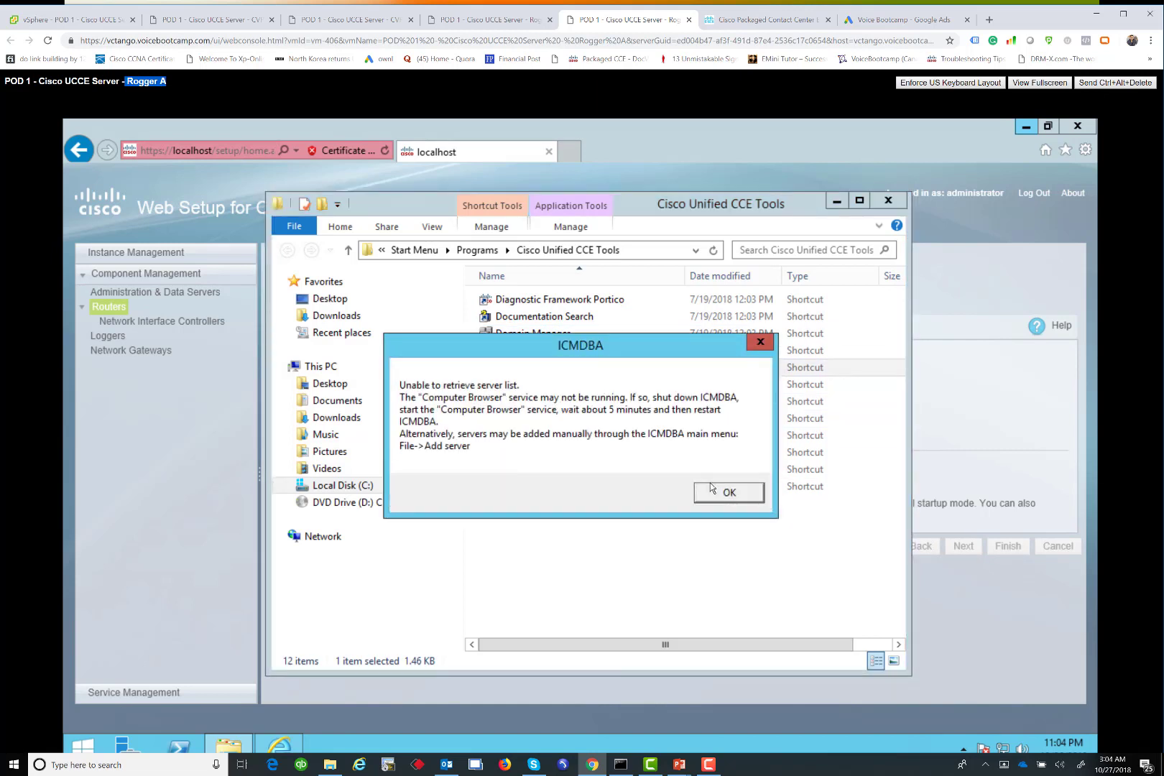
left_click(713, 489)
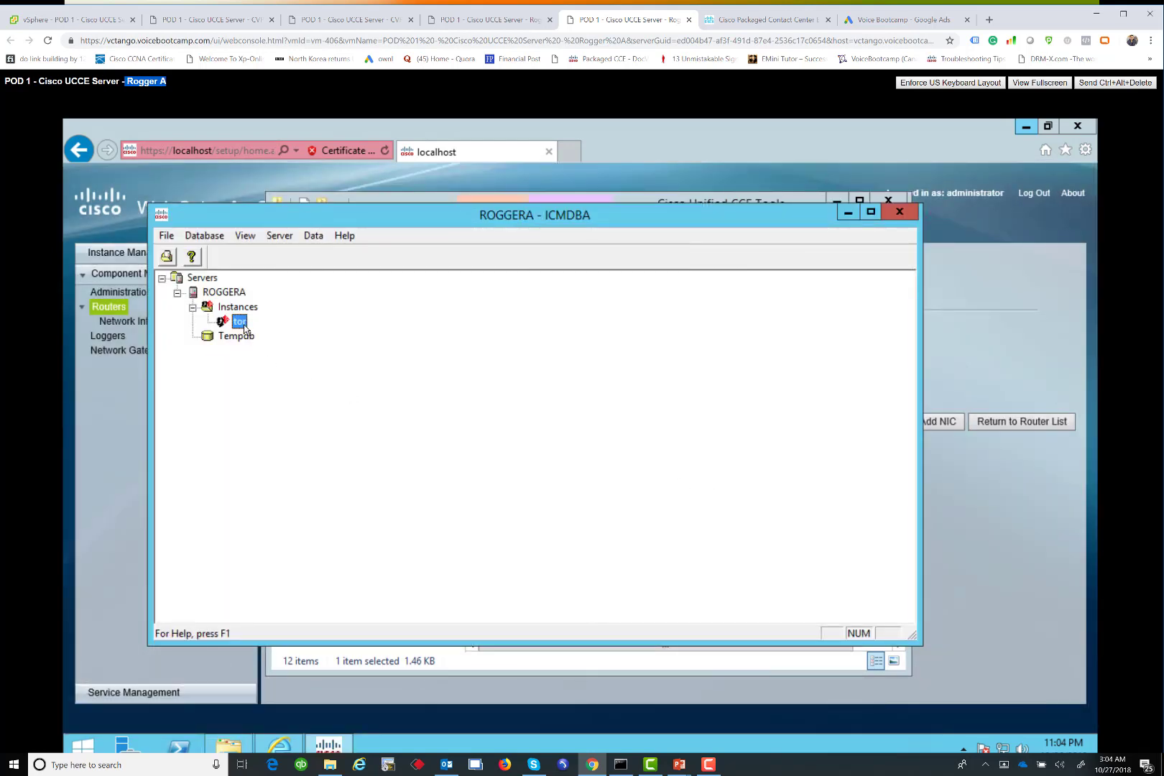
right_click(244, 328)
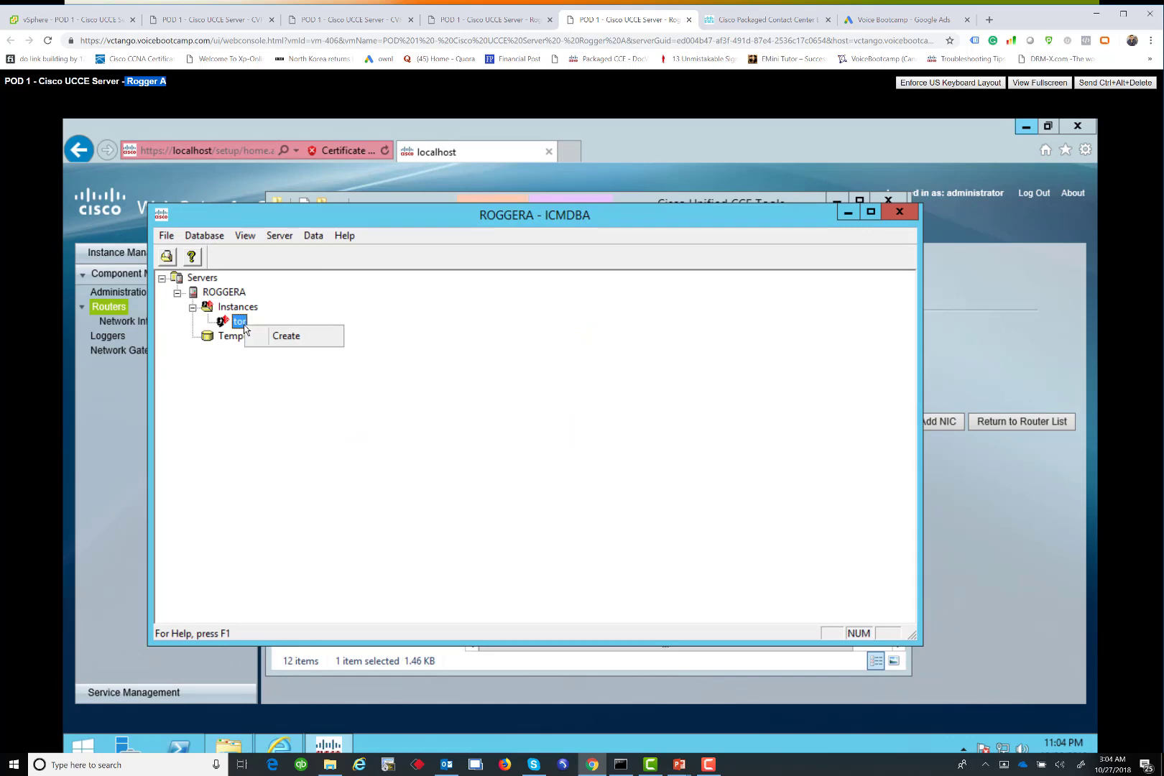
left_click(290, 336)
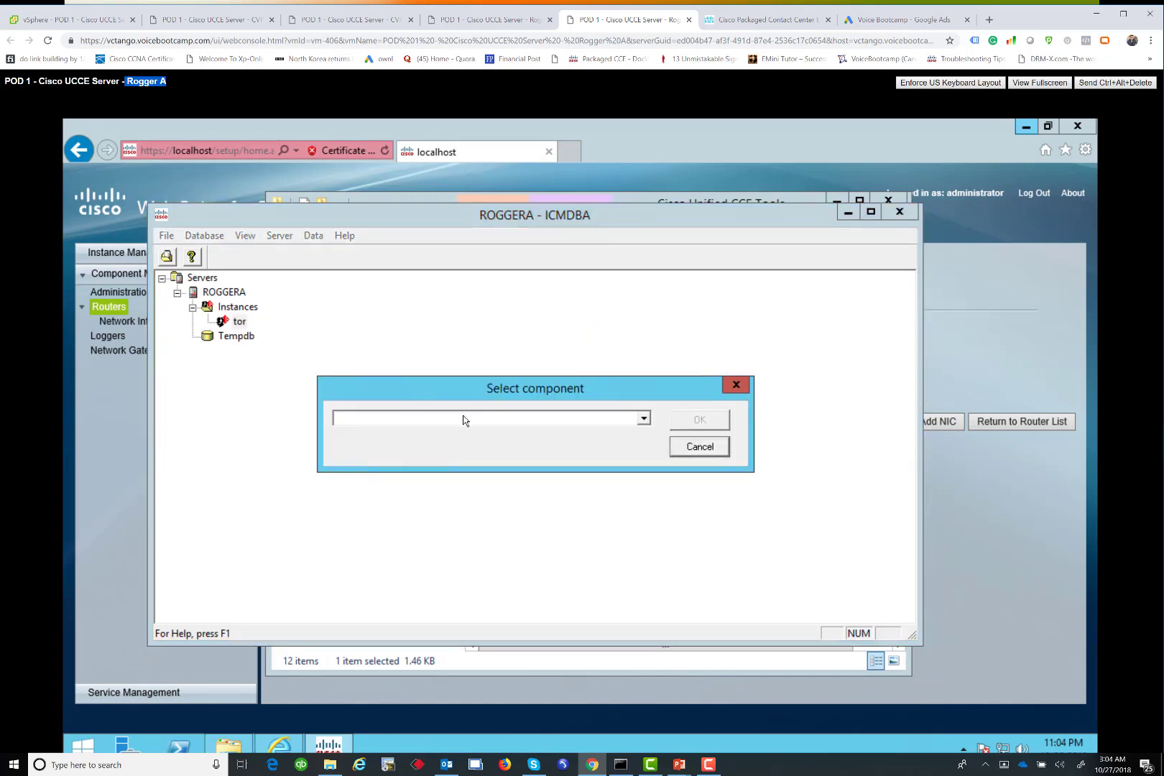
left_click(410, 418)
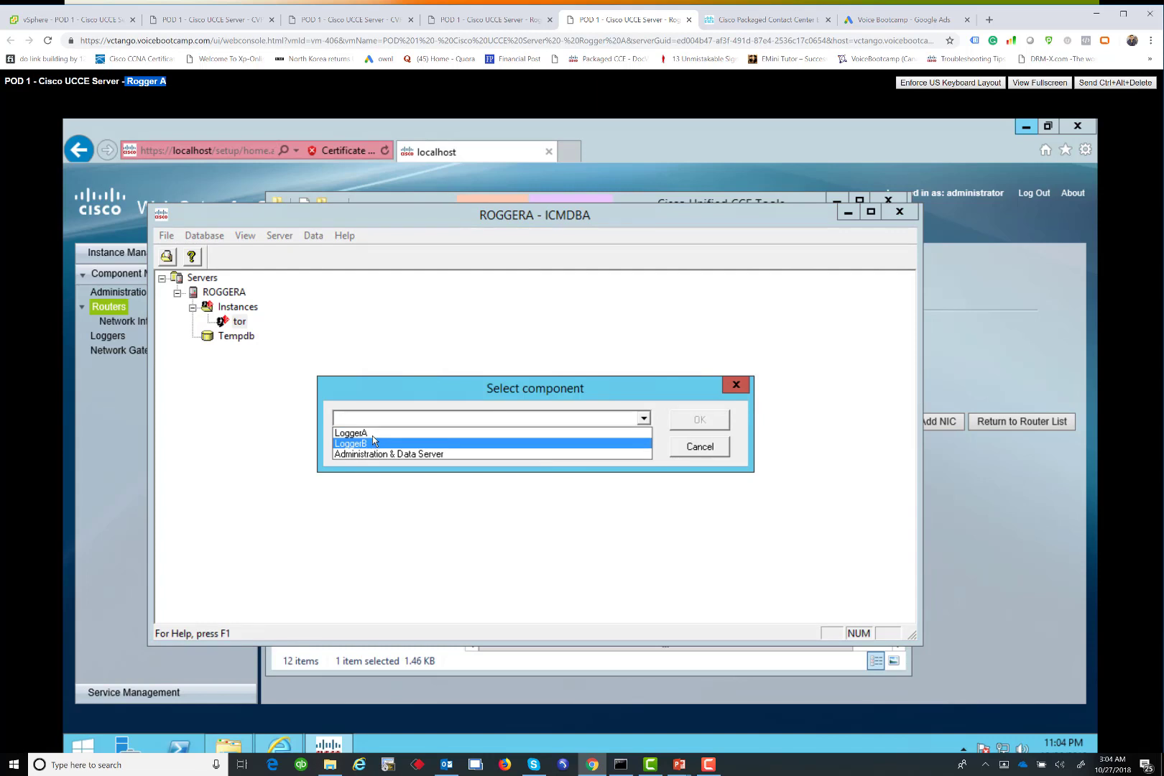
left_click(373, 433)
left_click(719, 428)
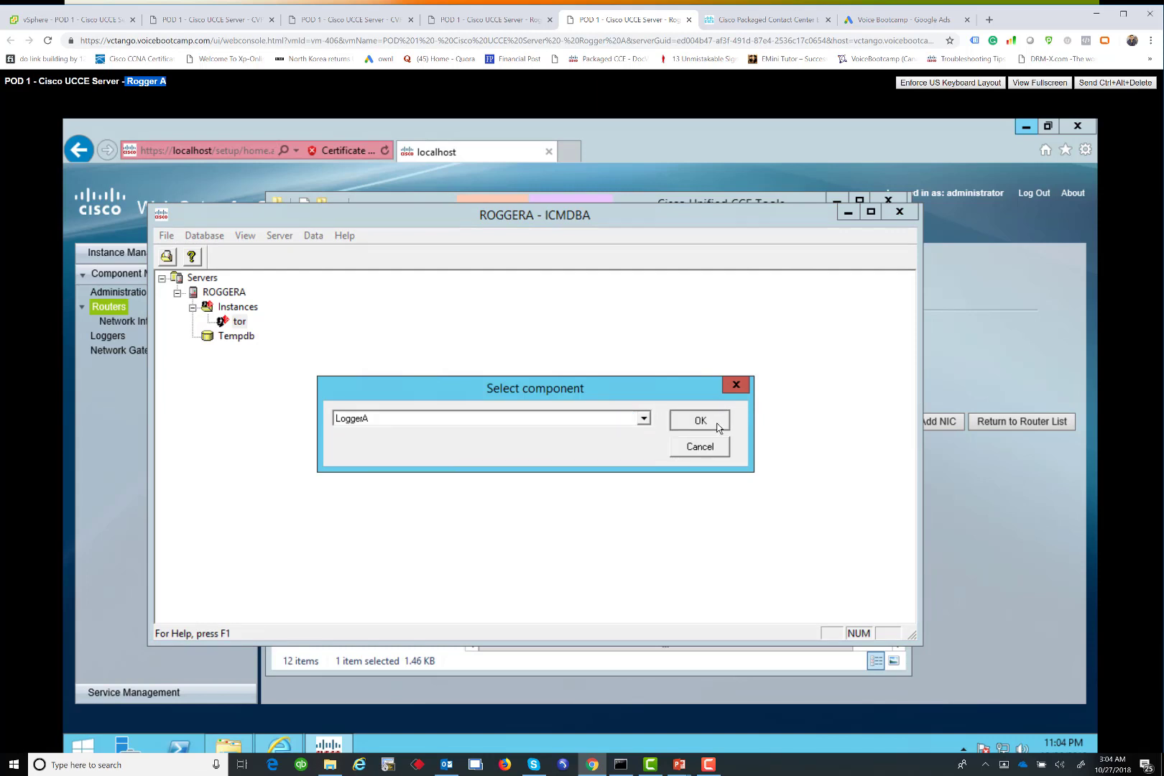
left_click(429, 424)
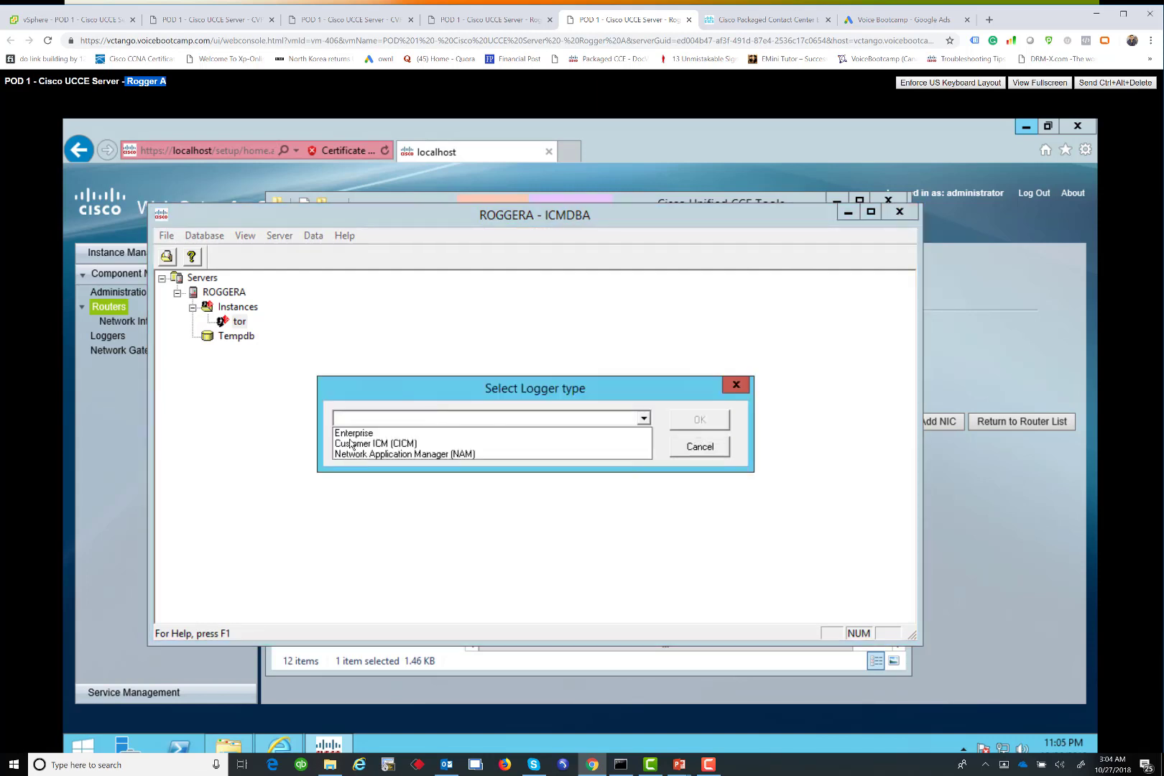
left_click(612, 433)
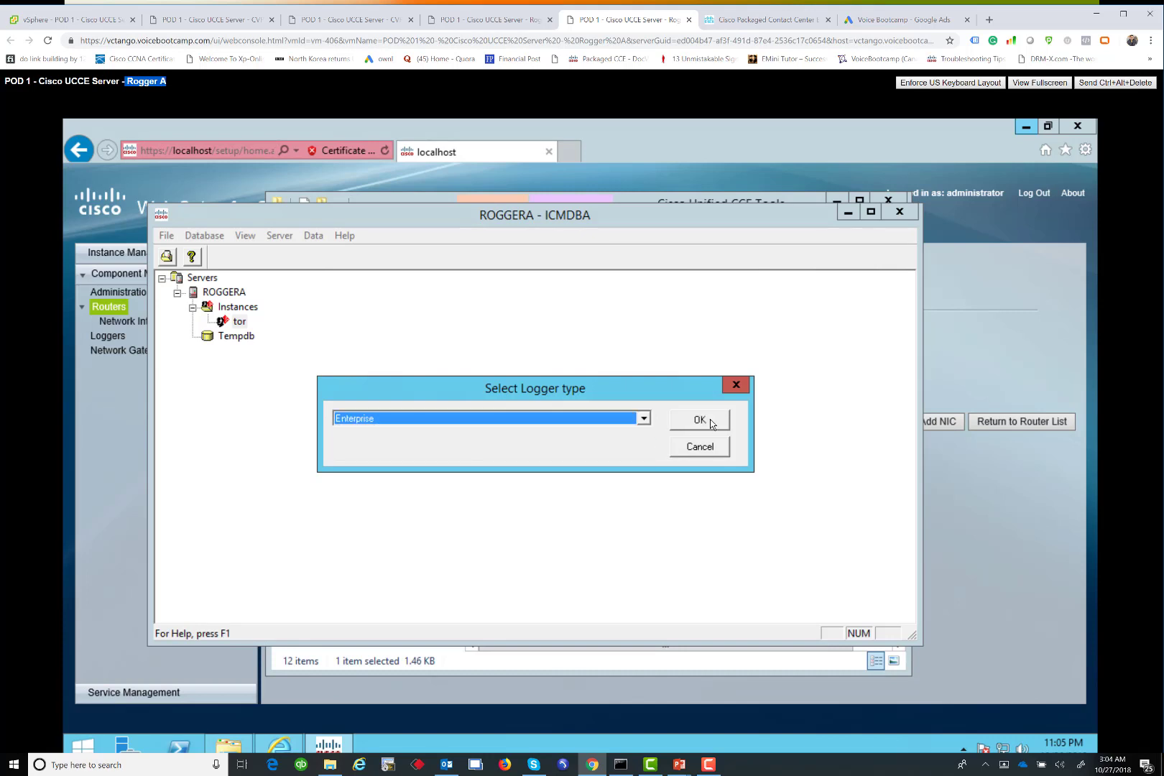
left_click(711, 422)
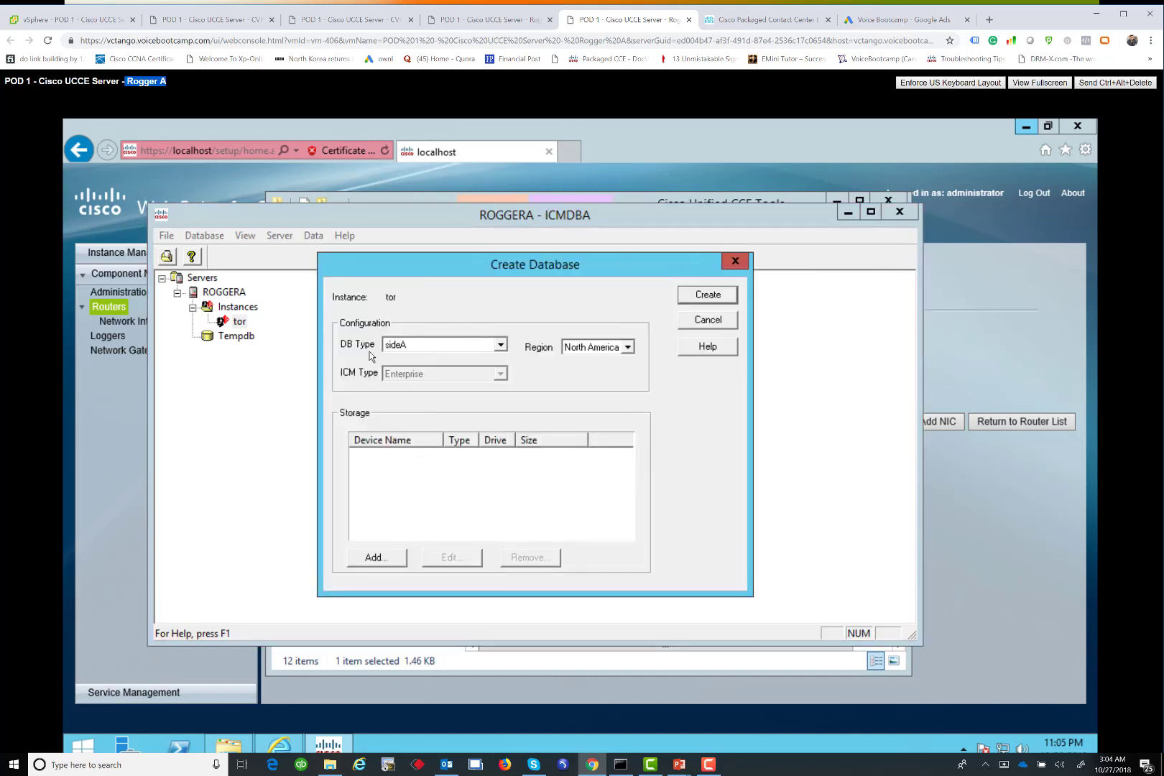
Add a 1400 MB data device and 100 MB log device on drive C, then create
left_click(371, 557)
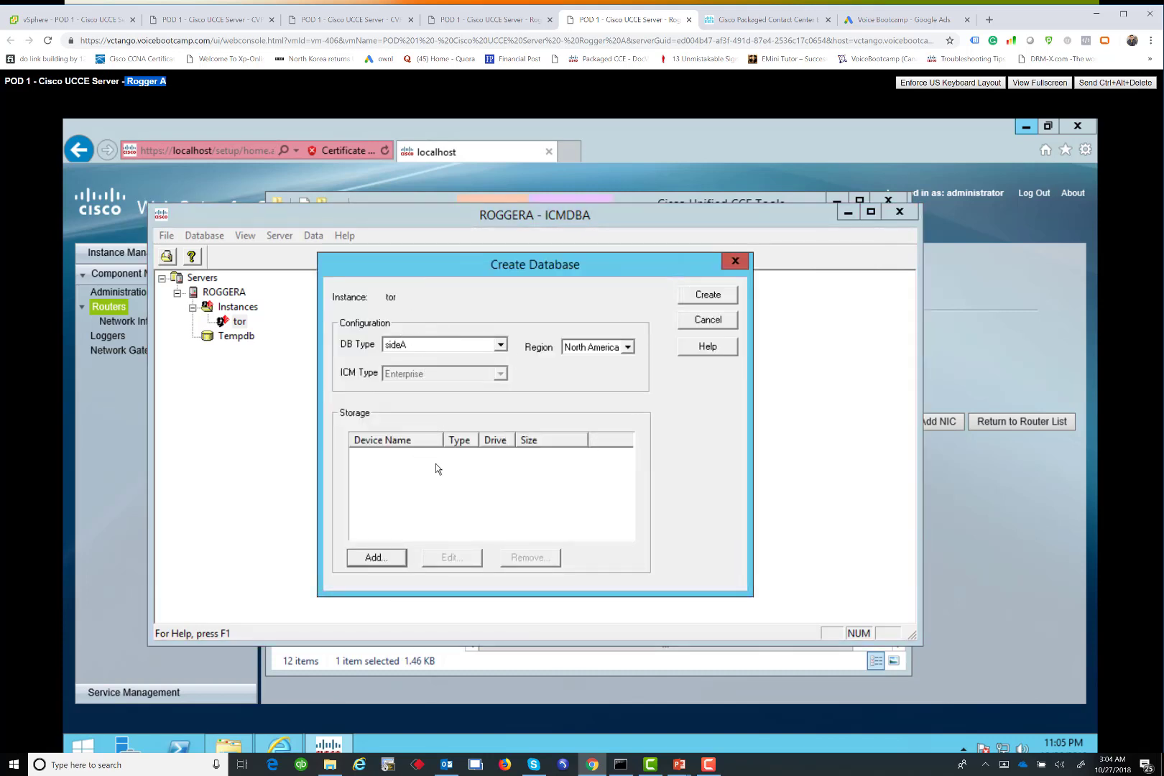
left_click(456, 447)
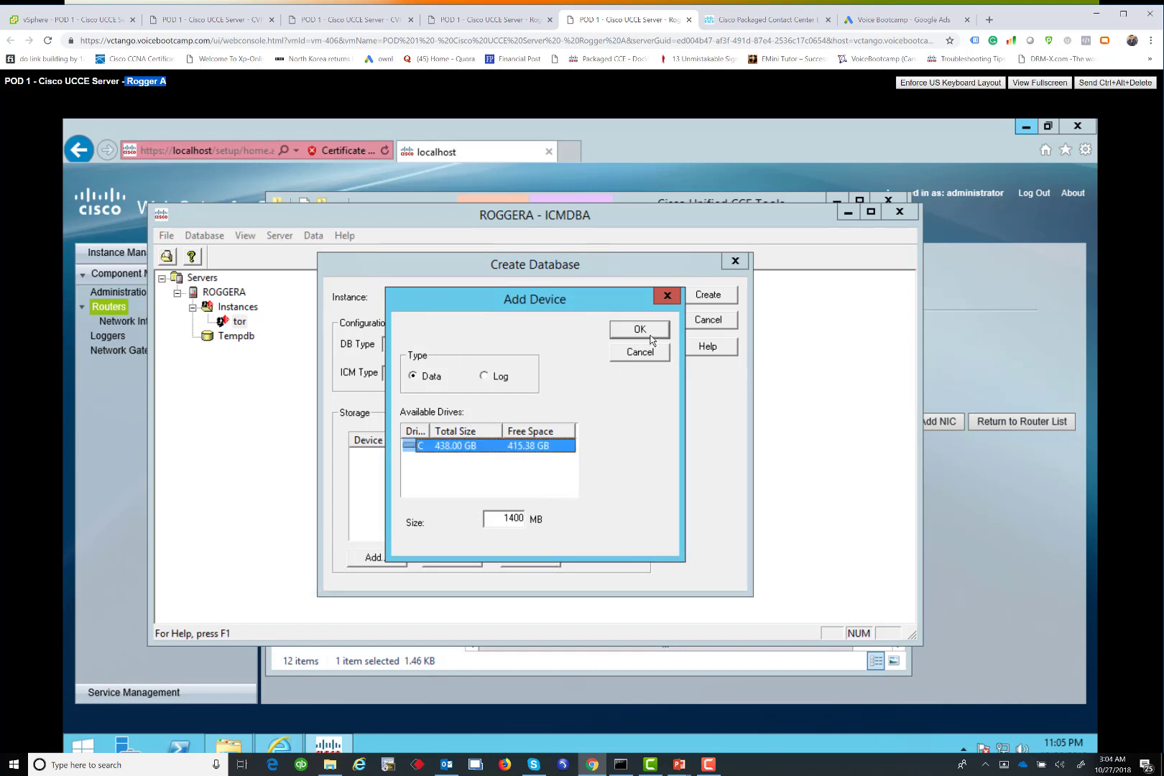
left_click(643, 331)
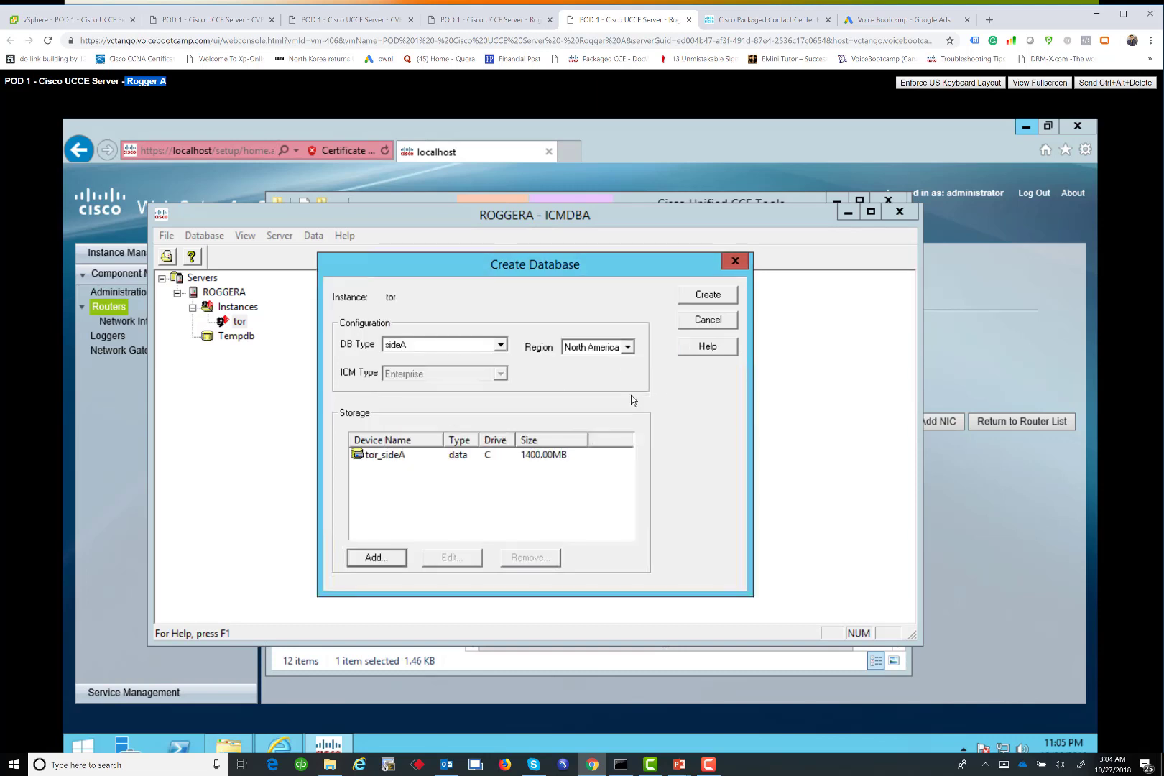
left_click(372, 558)
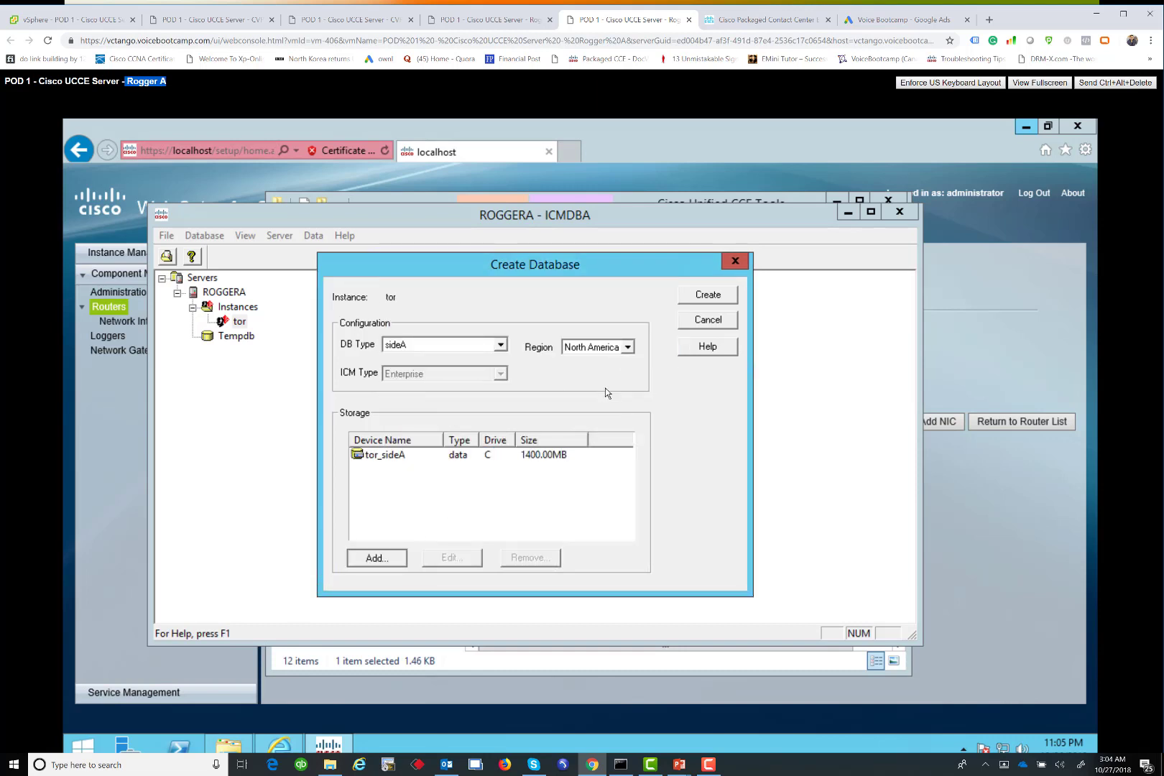
key("Return")
left_click(708, 296)
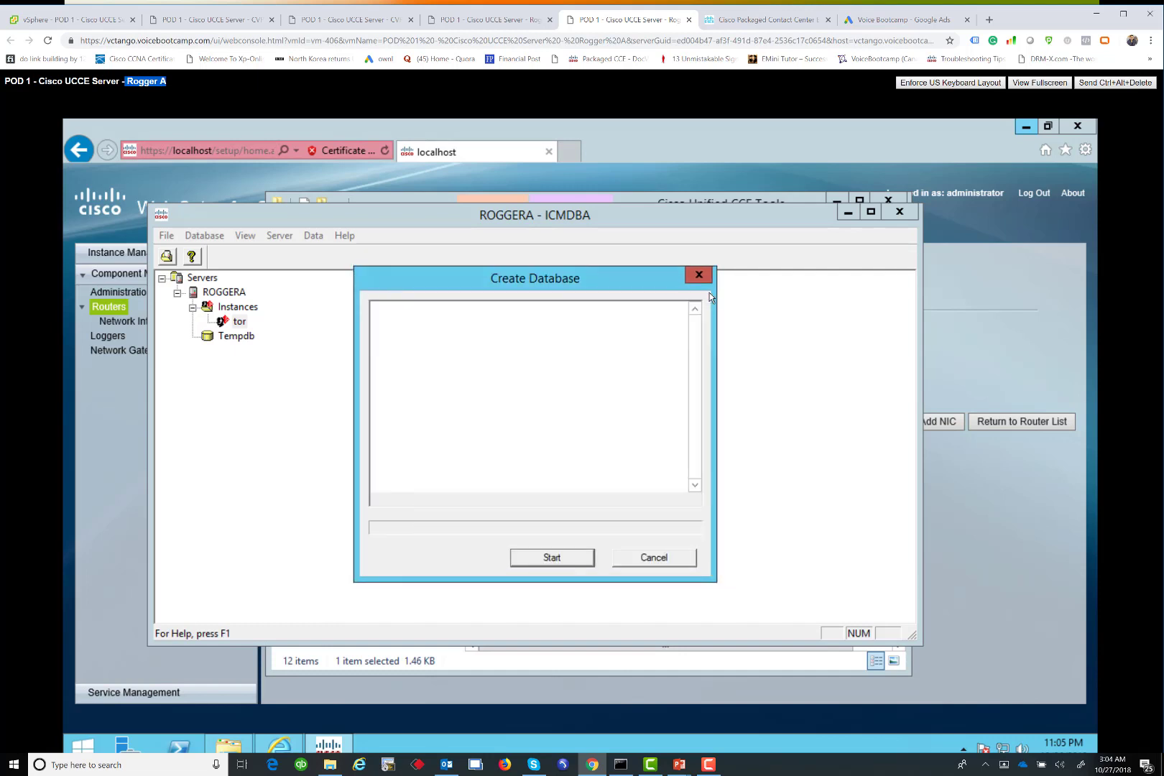
Start building the tor_sideA database, check the Web Setup result, then switch to Rogger B
left_click(551, 557)
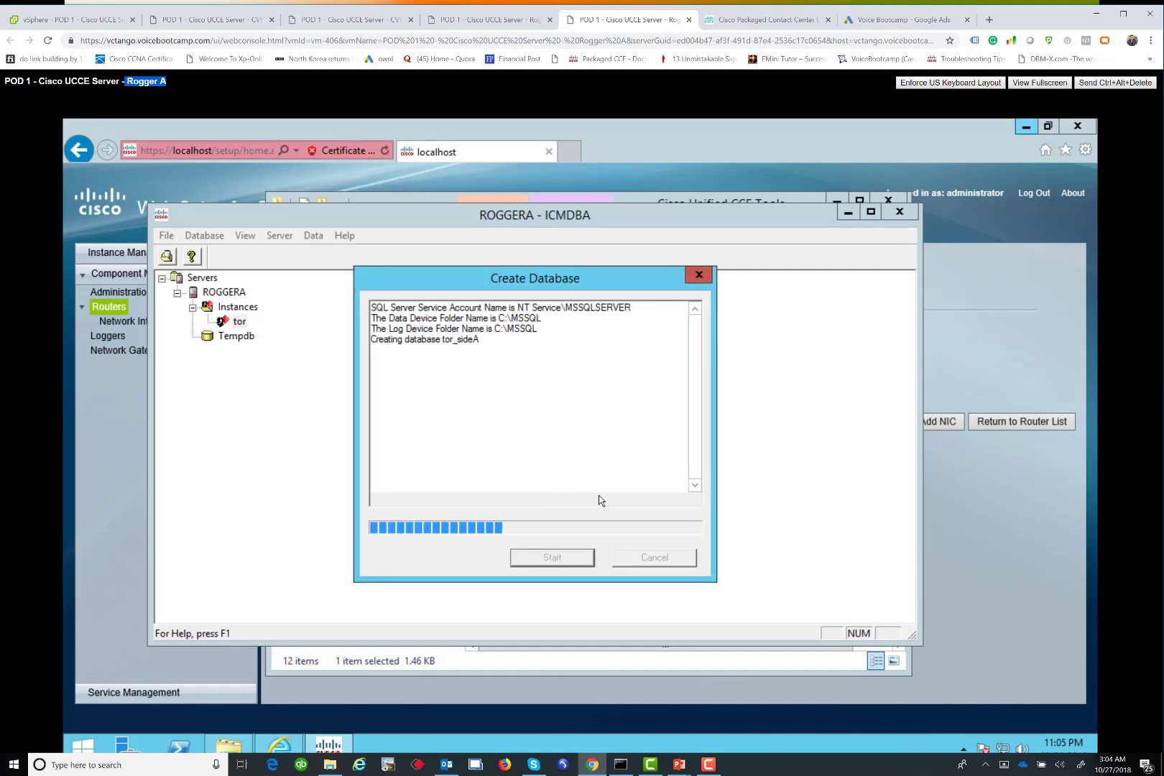
left_click(1054, 493)
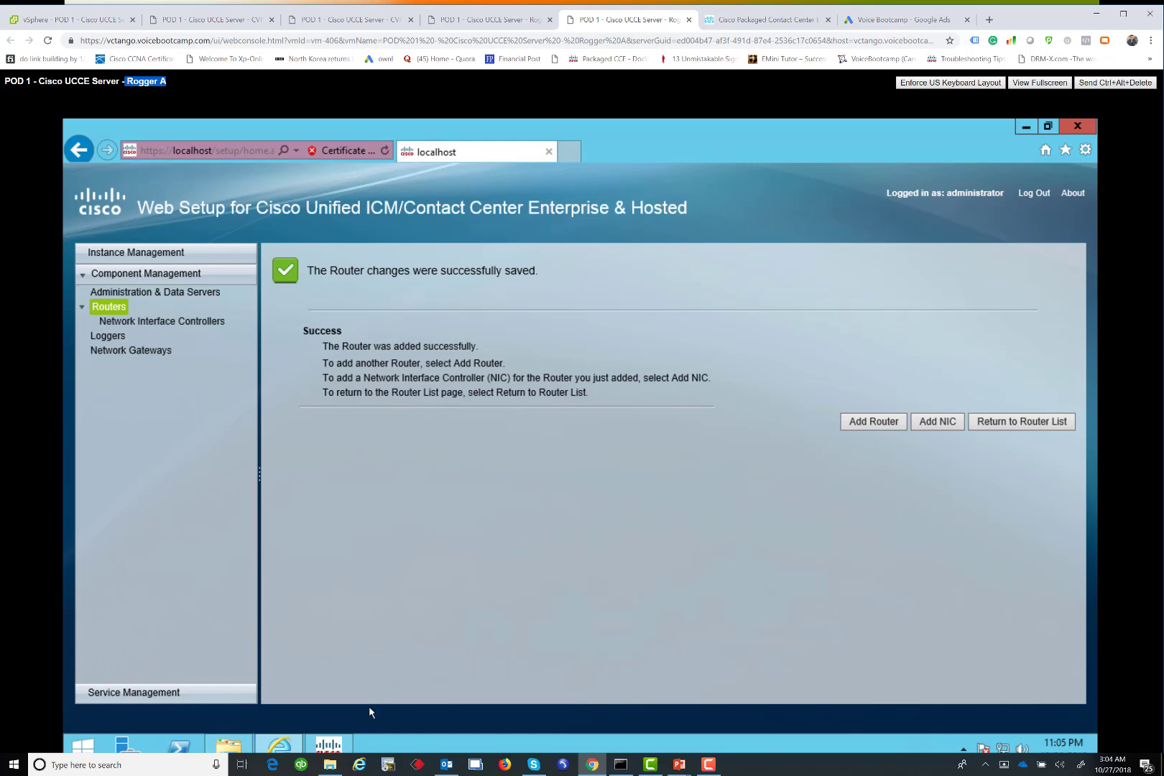
left_click(342, 737)
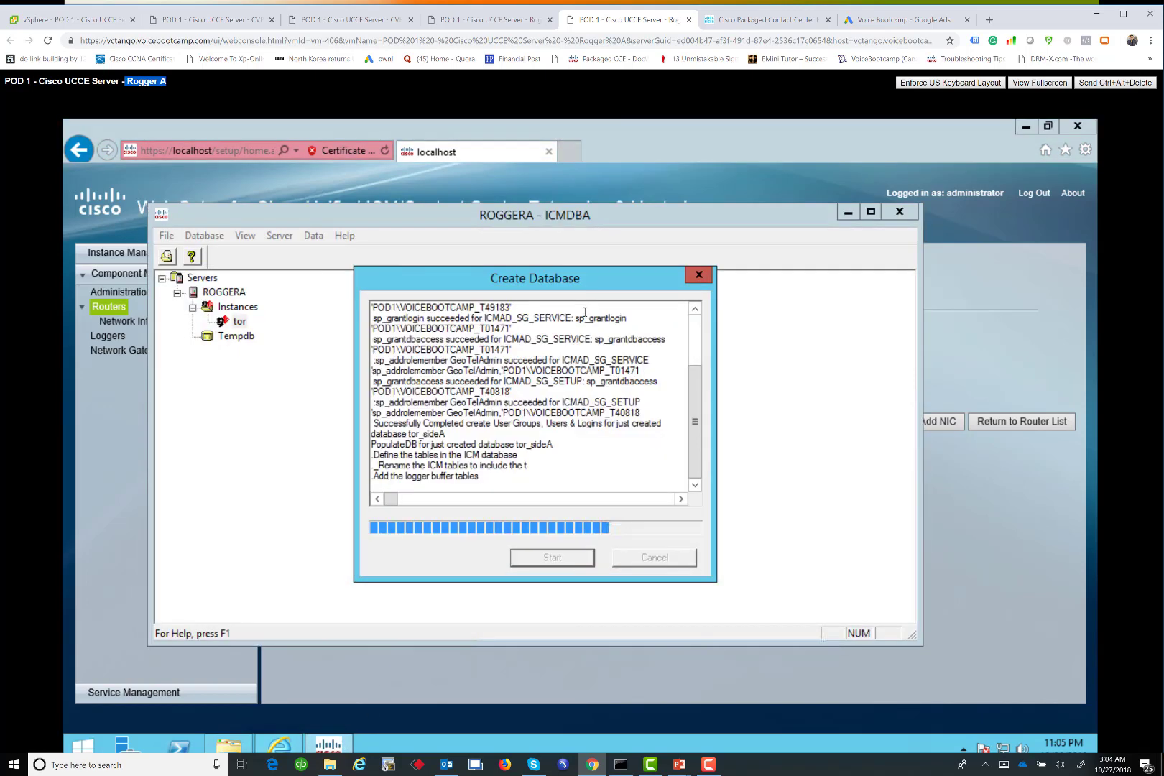
left_click(481, 22)
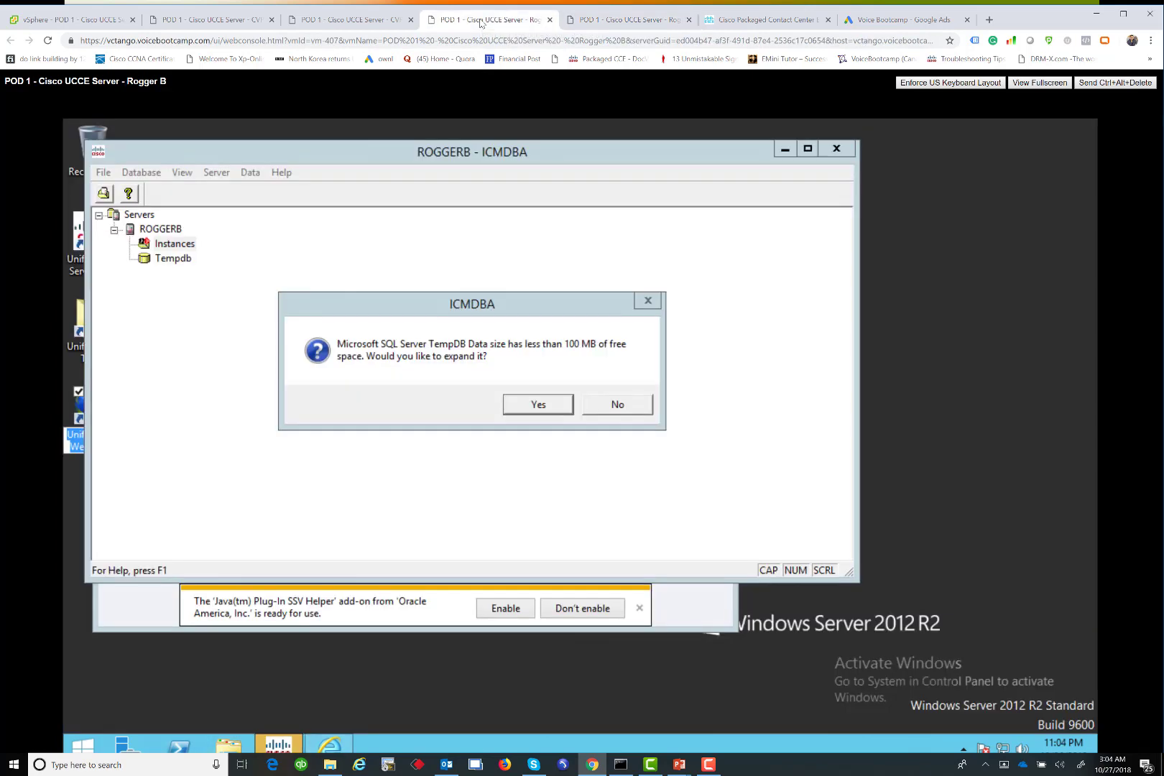
Decline expanding TempDB, then set up Internet Explorer with recommended settings
left_click(622, 404)
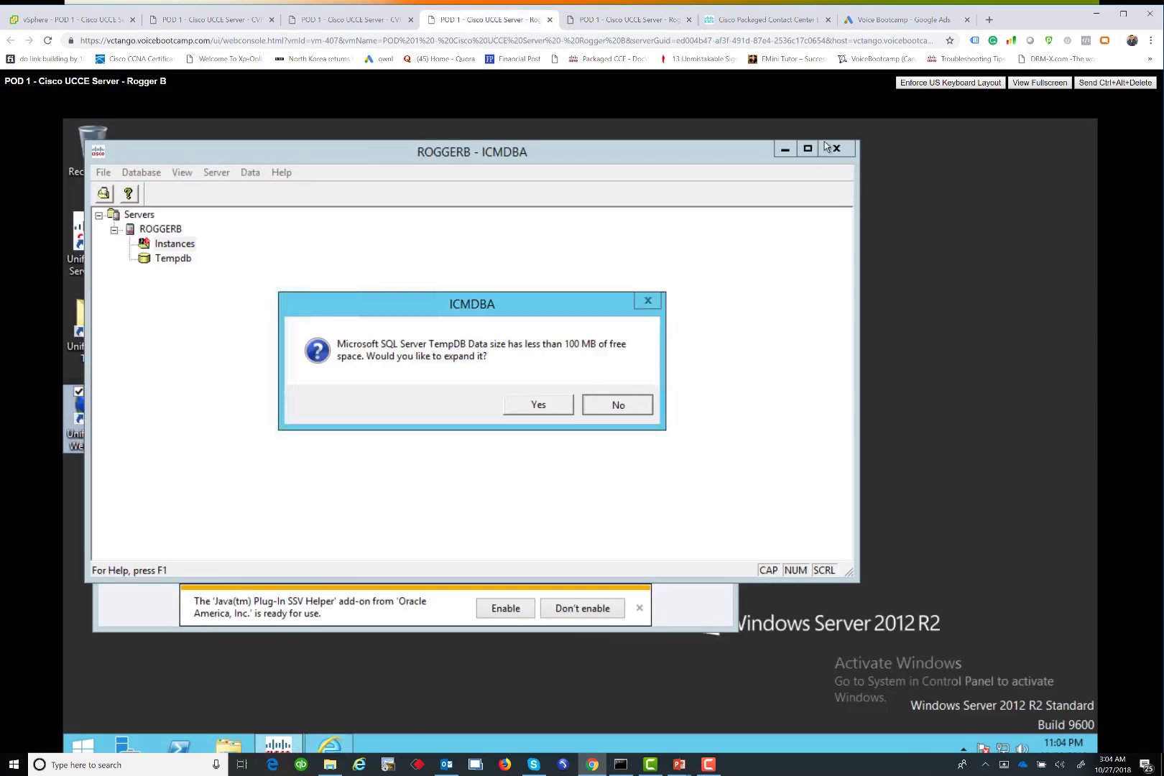
left_click(341, 748)
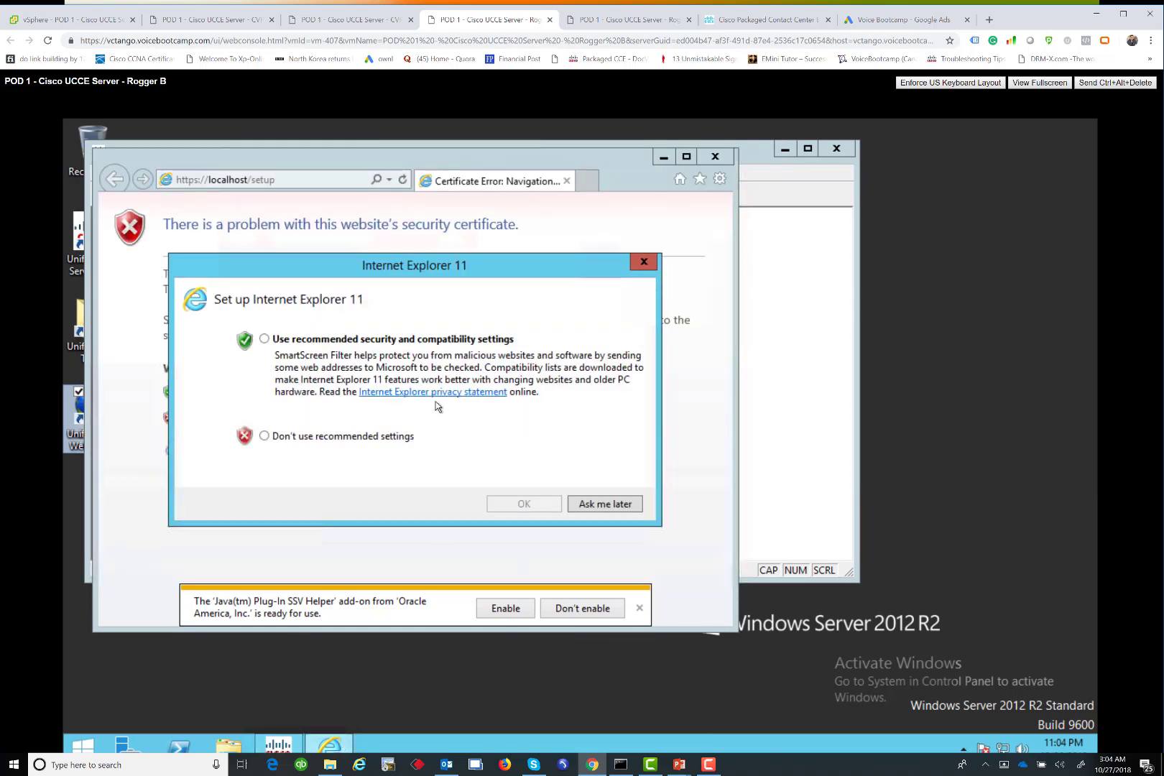
left_click(382, 342)
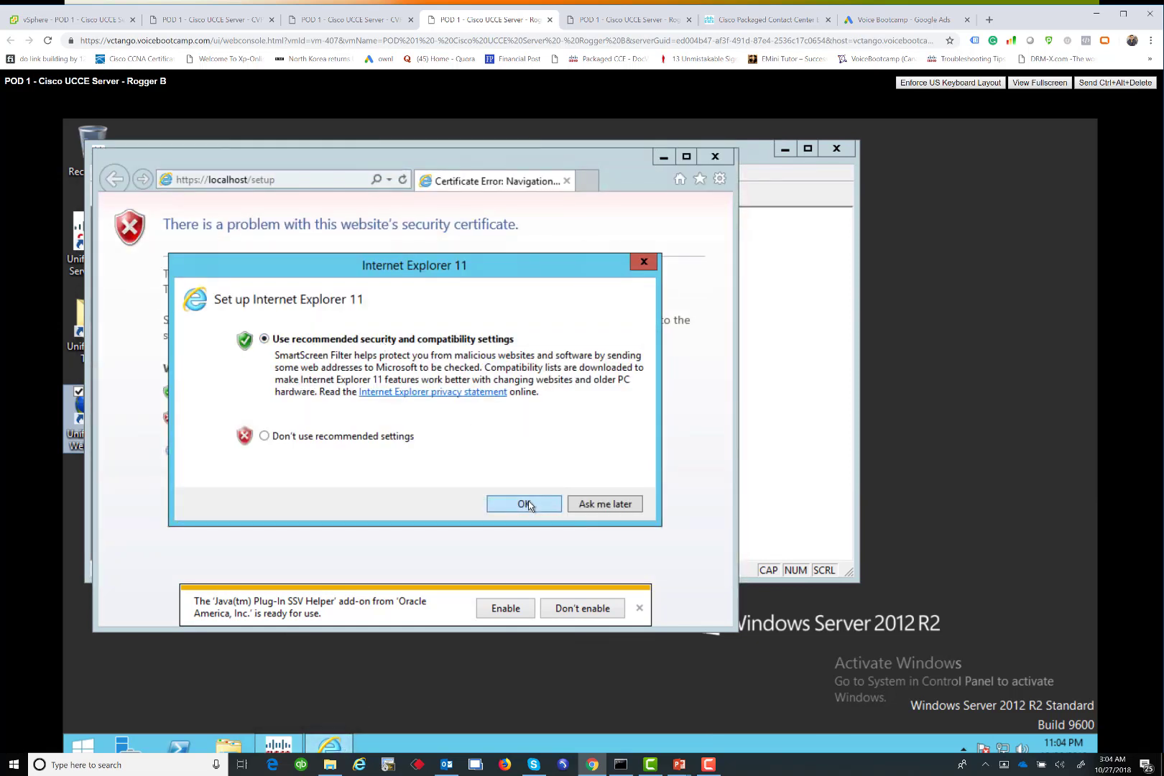
left_click(527, 504)
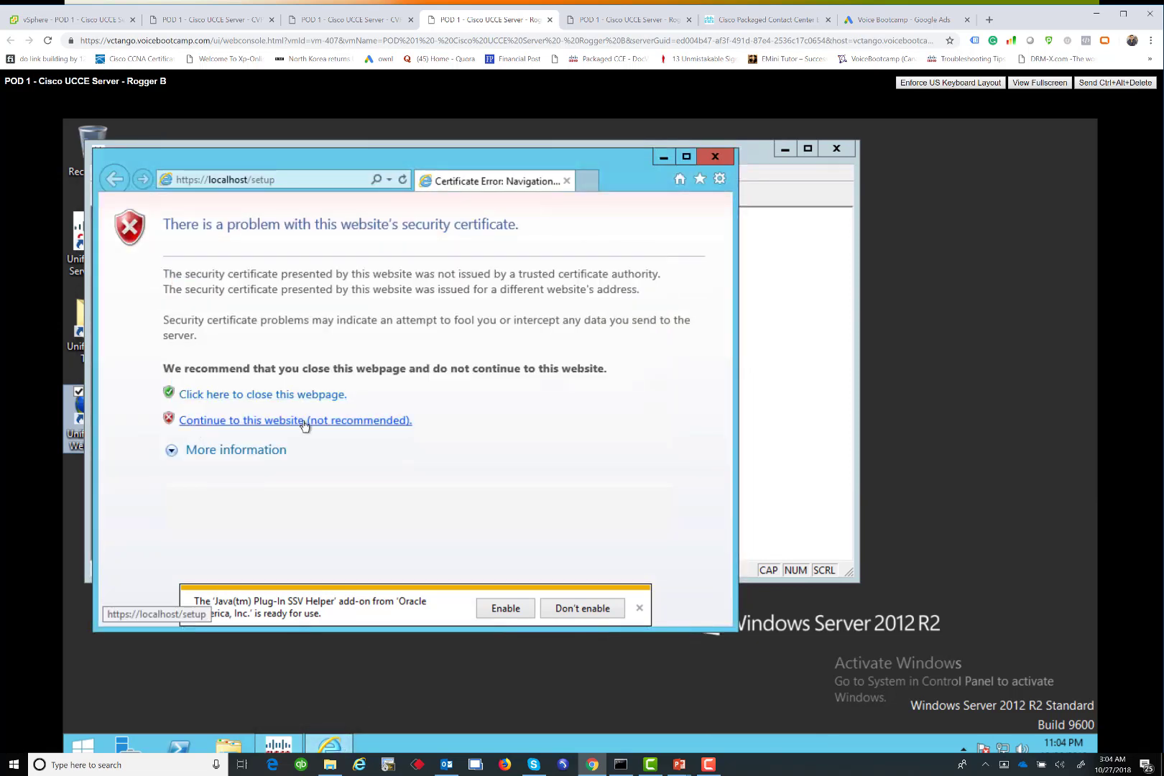
Get past the certificate warnings to the Web Setup login, maximized with Java enabled
left_click(304, 421)
left_click(687, 157)
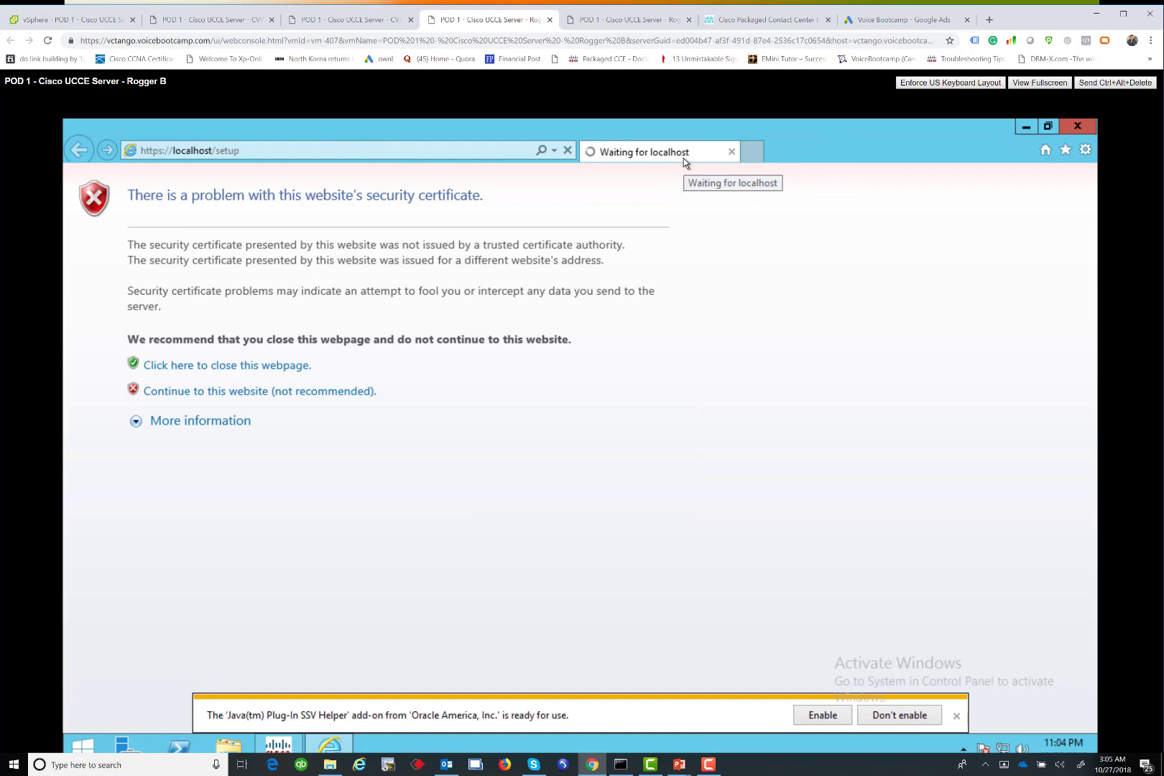
left_click(823, 715)
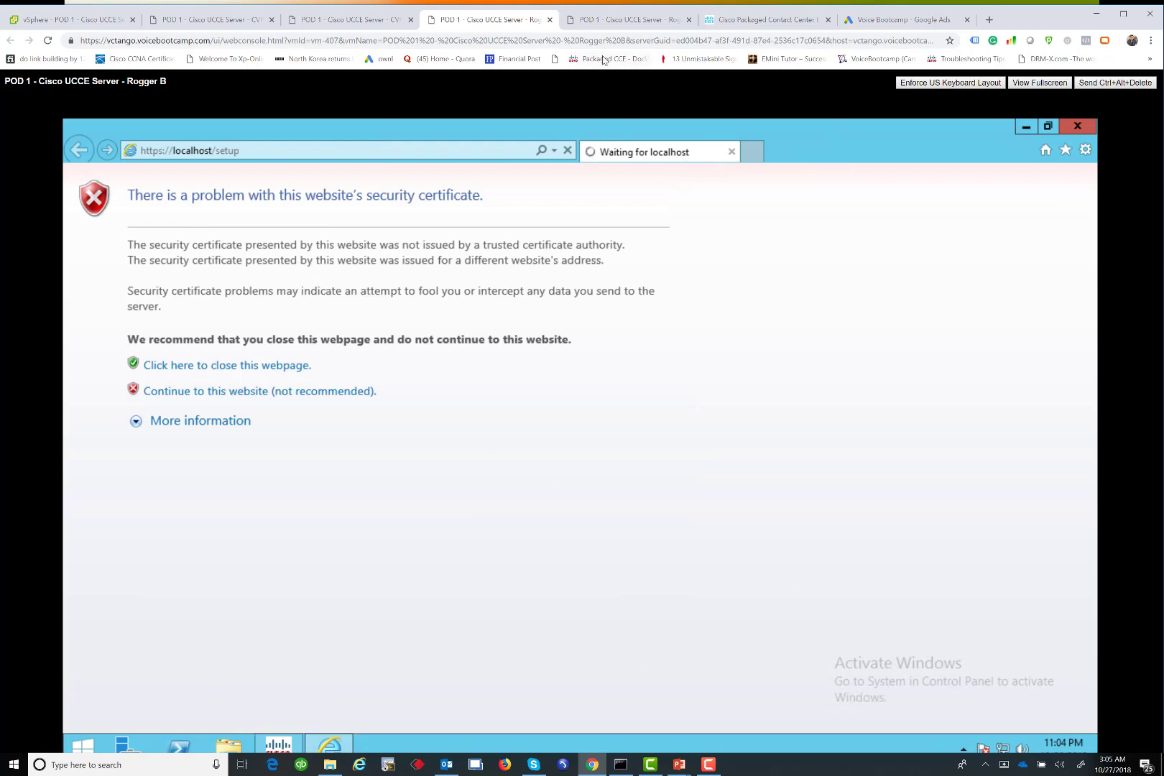
left_click(233, 391)
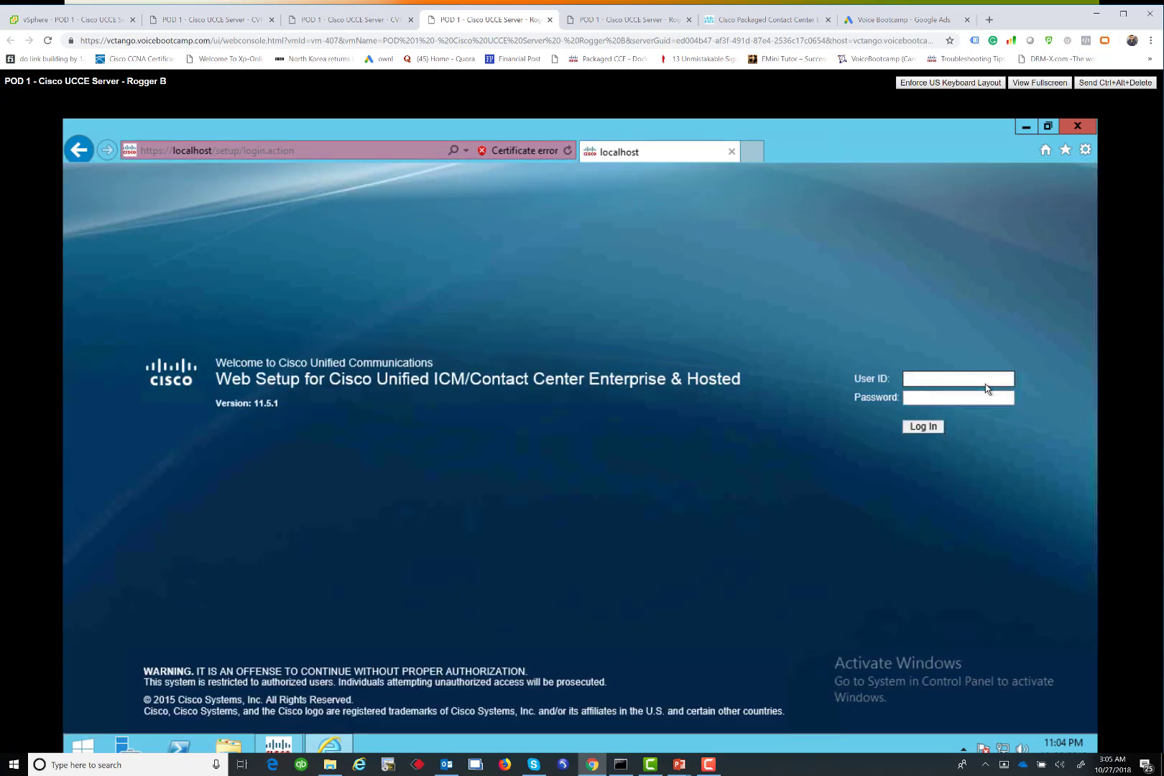
Log in as administrator with the account password and answer the save-password prompt
type("administrator")
key("Tab")
type("*************")
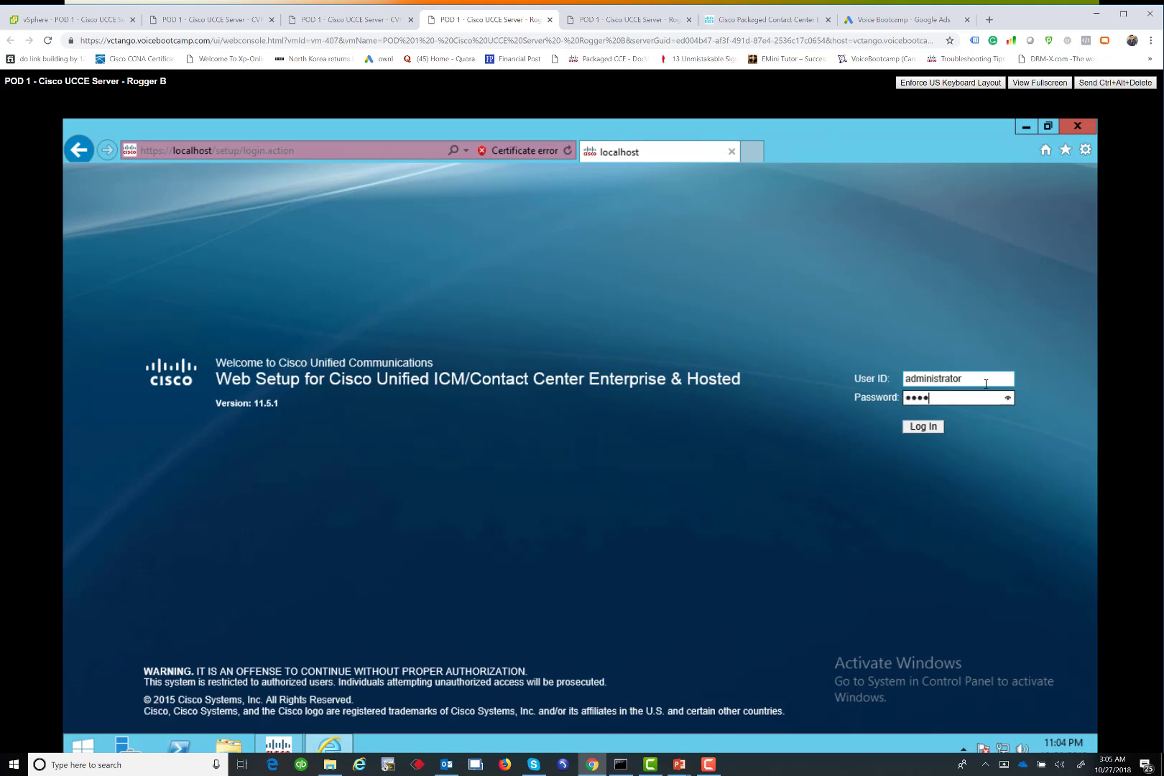
left_click(920, 431)
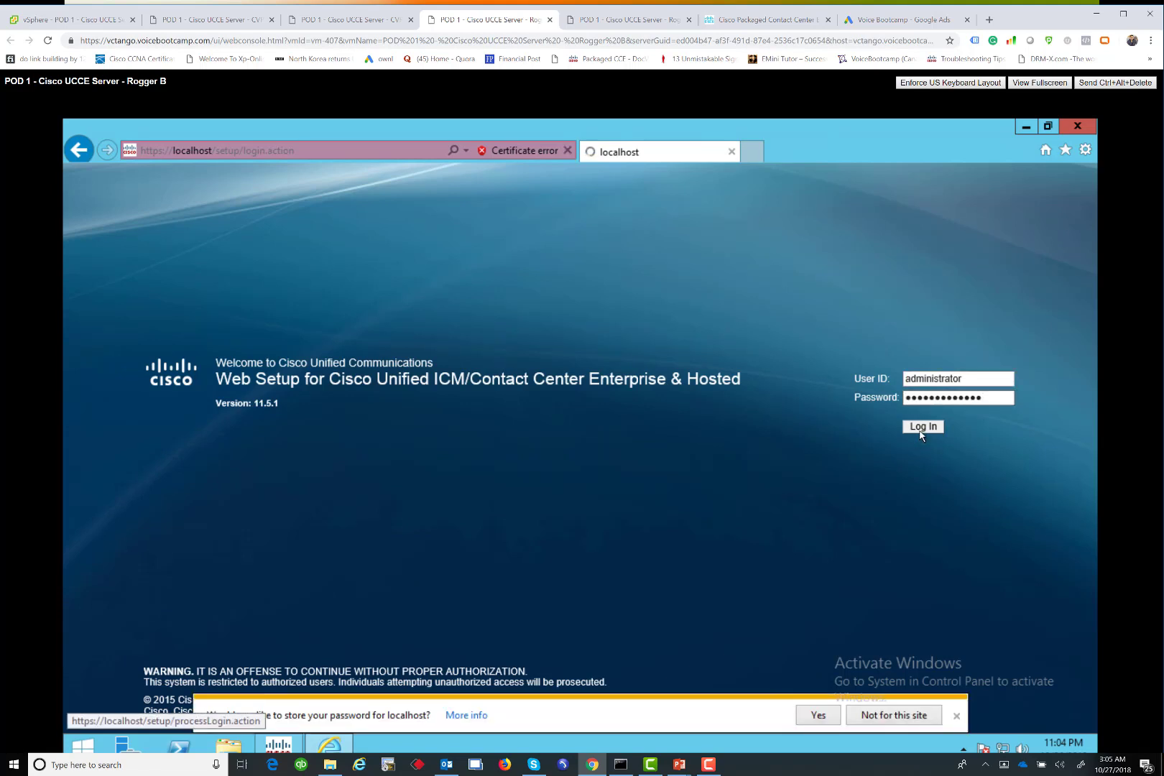
left_click(816, 712)
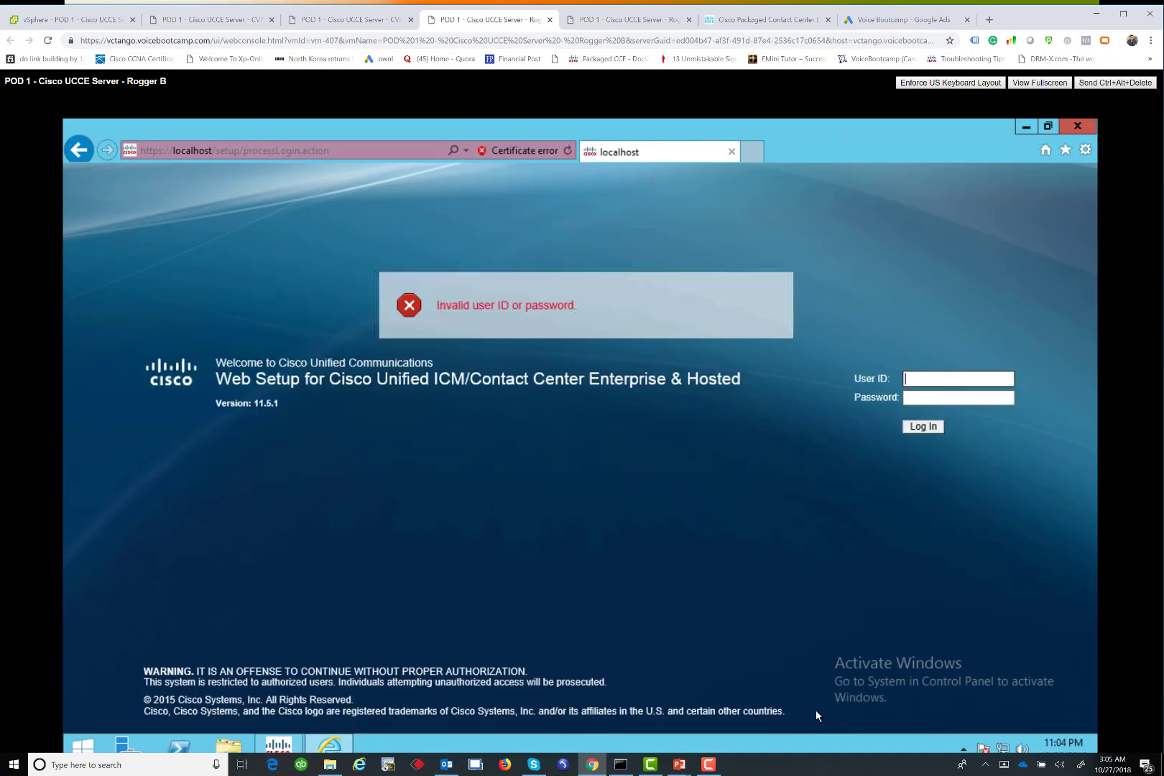
Retry the administrator login after the 'Invalid user ID or password' error, re-entering credentials
type("adm")
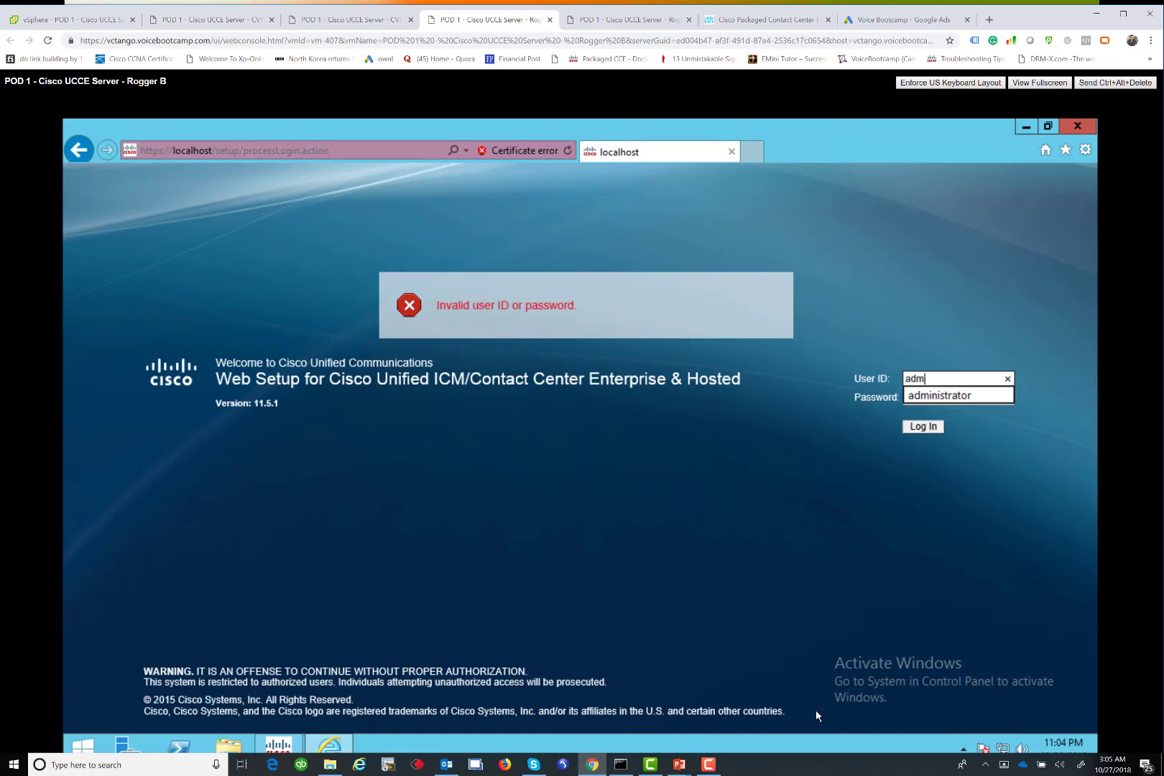
type("inistrator")
key("Tab")
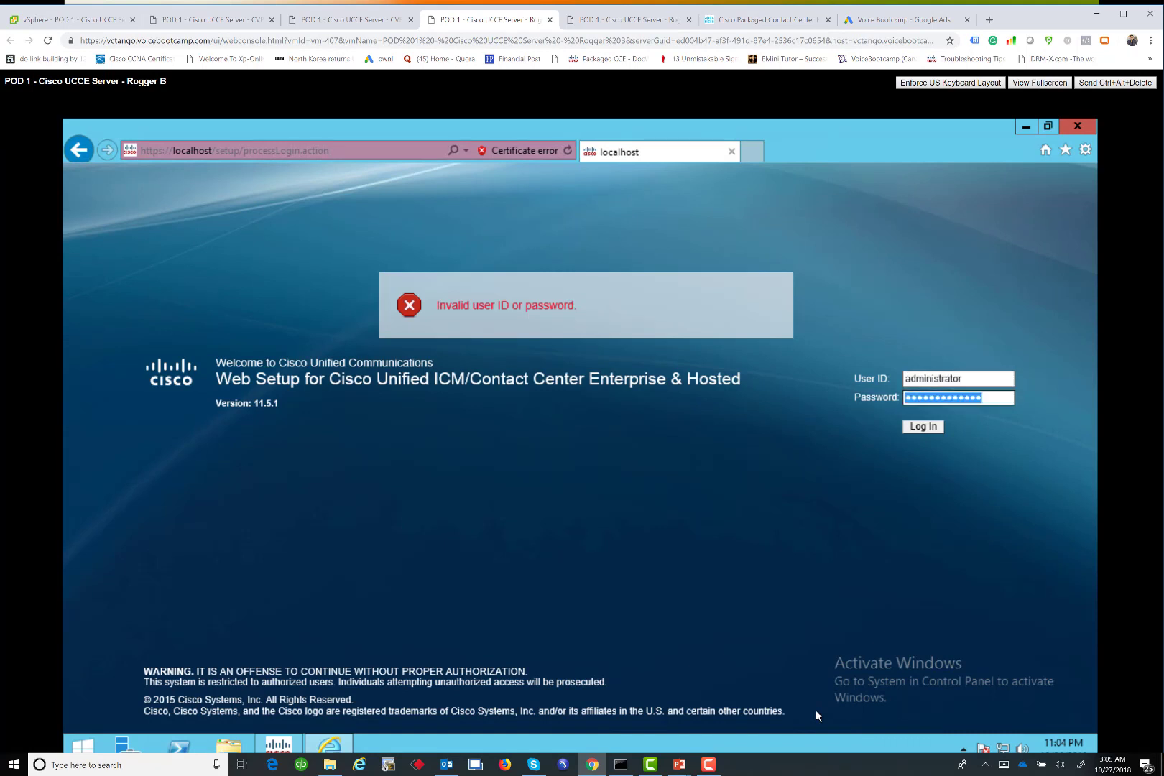
type("•••••••••••••")
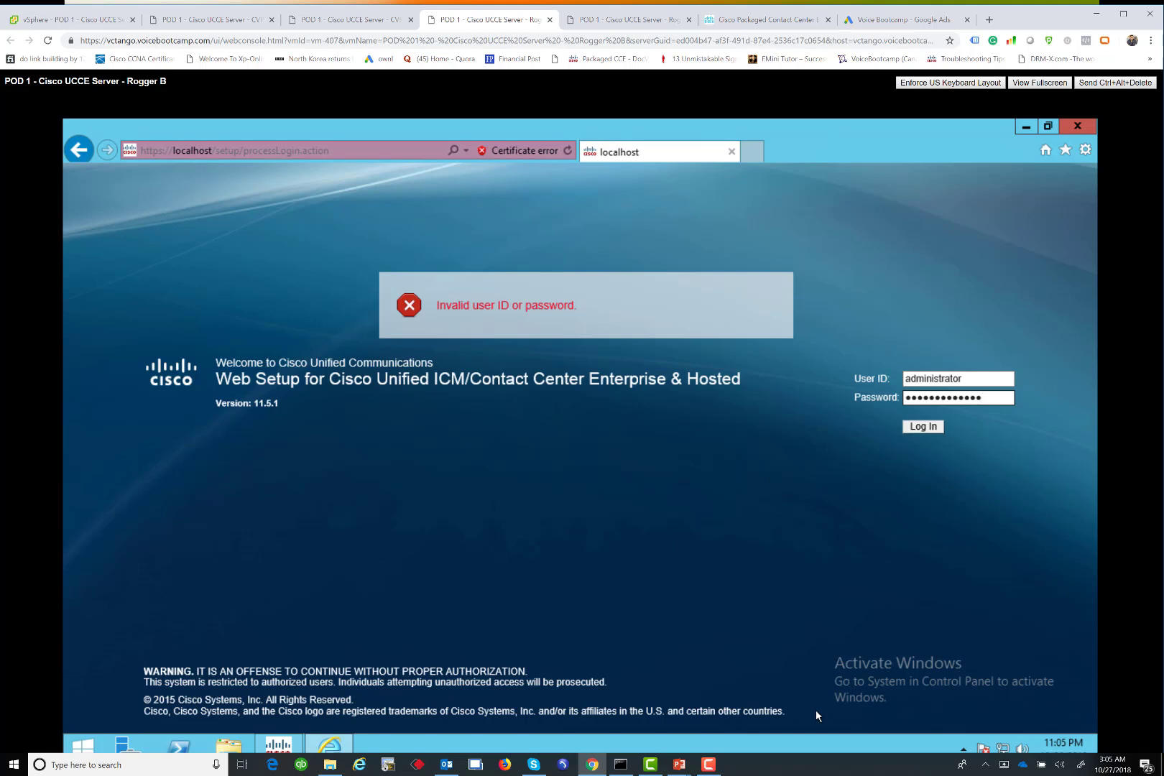
key("Return")
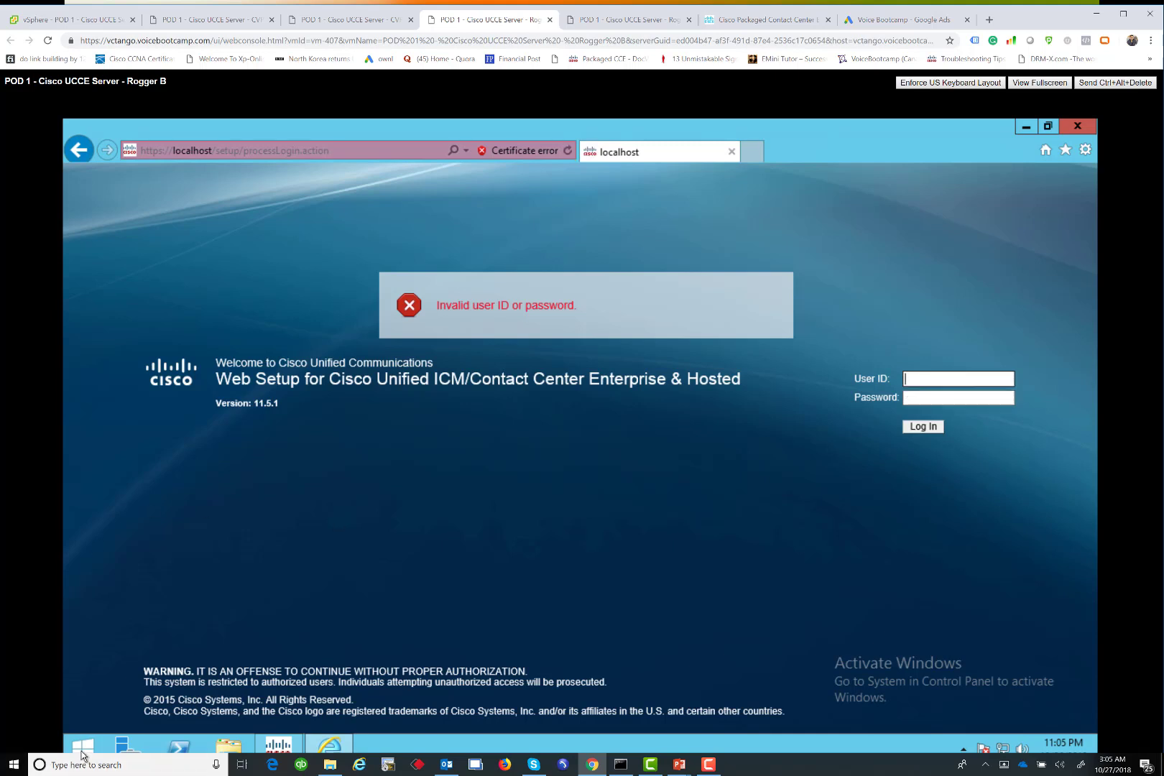
left_click(913, 379)
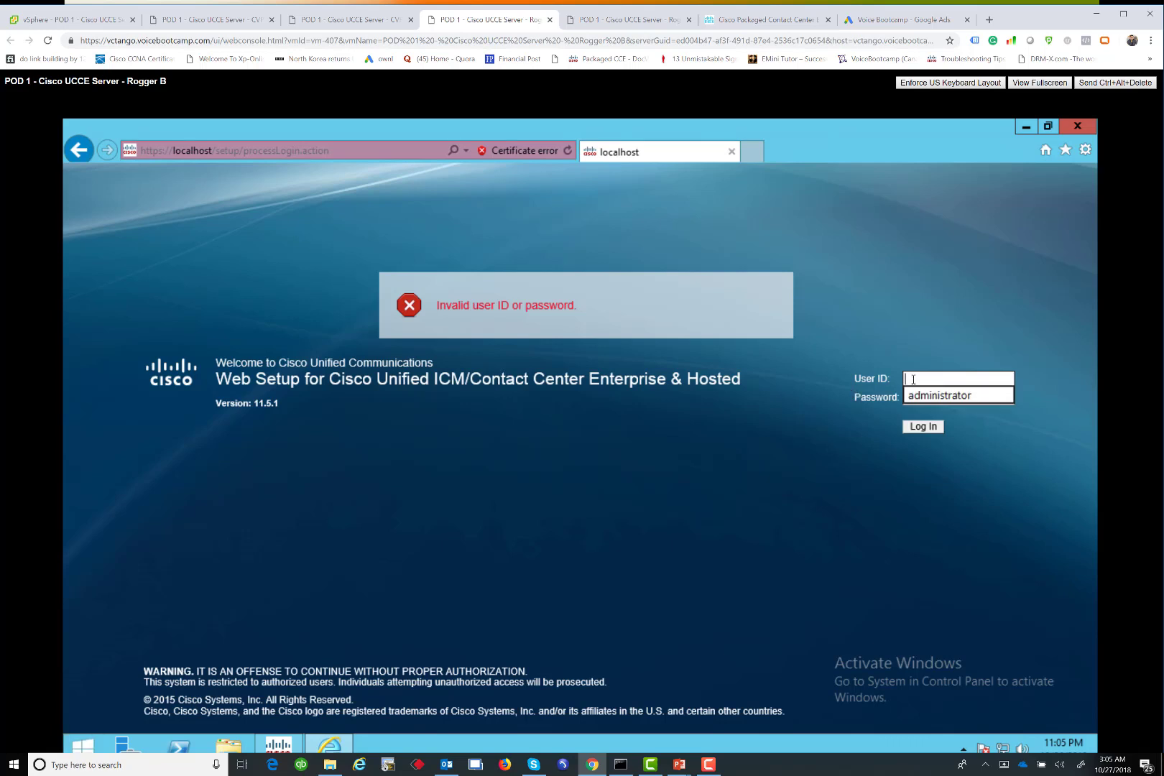
type("administrator")
key("Tab")
key("BackSpace")
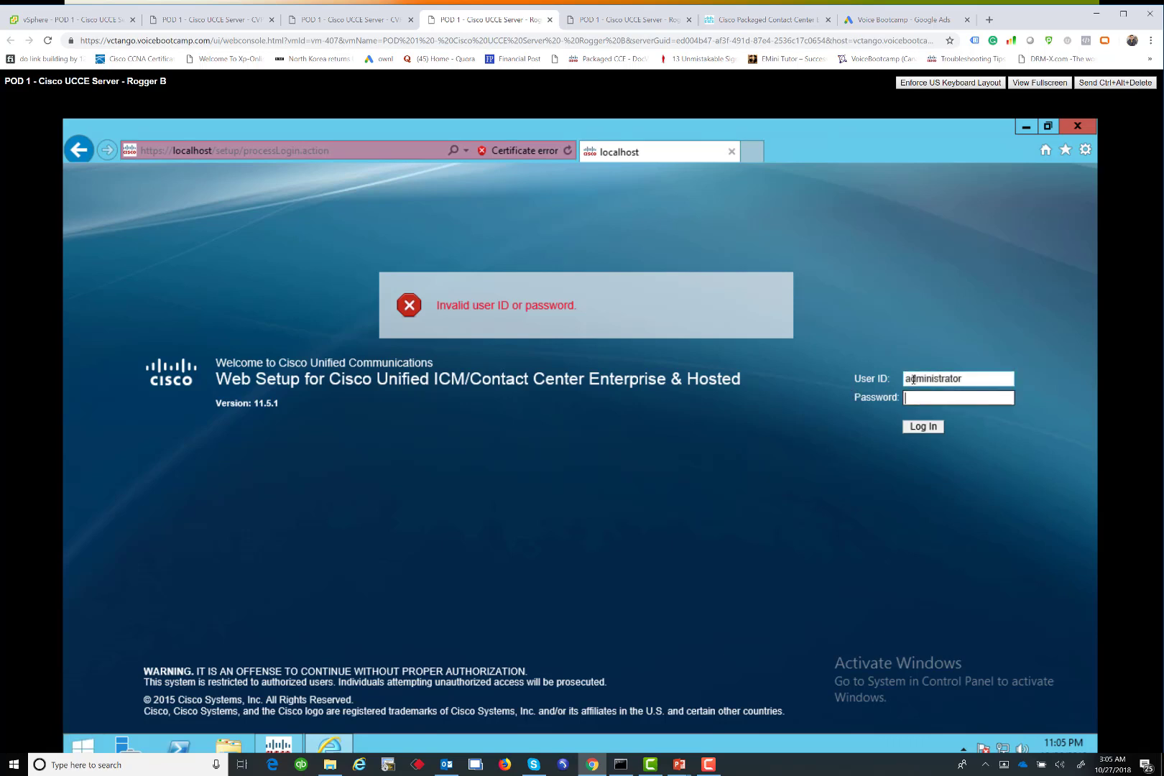
type("*************")
Launch Notepad, type the account password into a note, and copy it
right_click(85, 746)
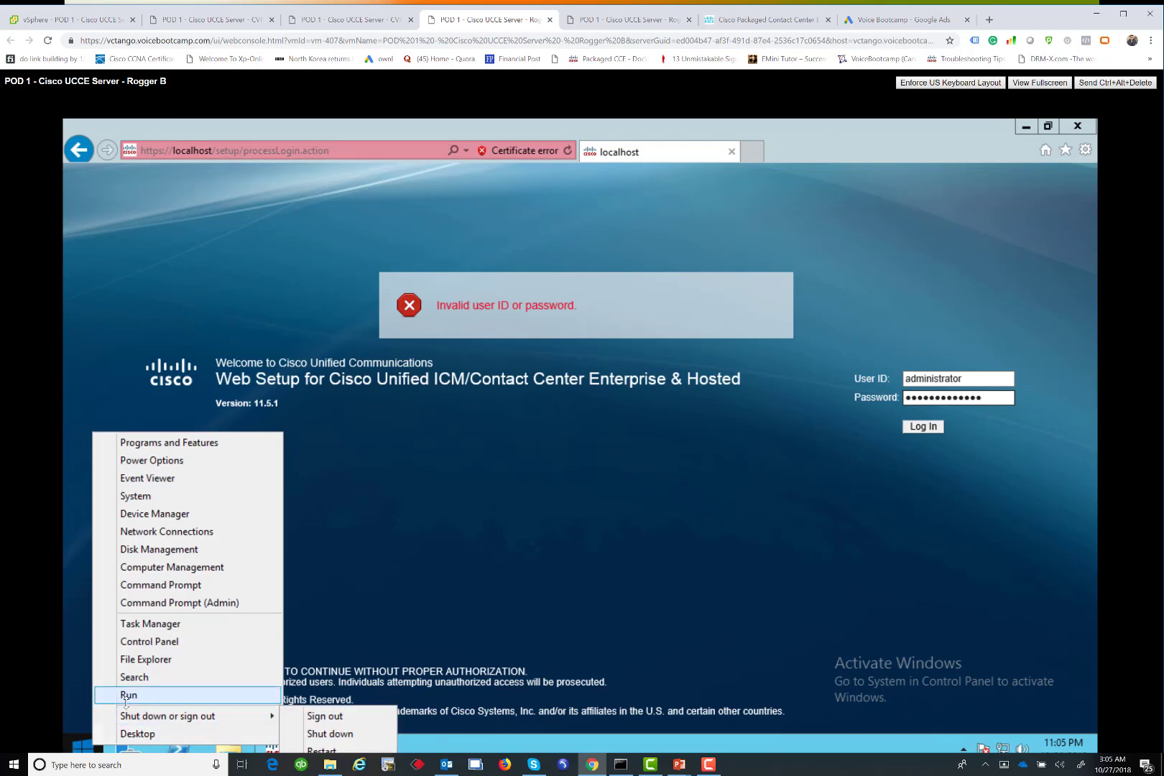
left_click(126, 701)
type("notepad")
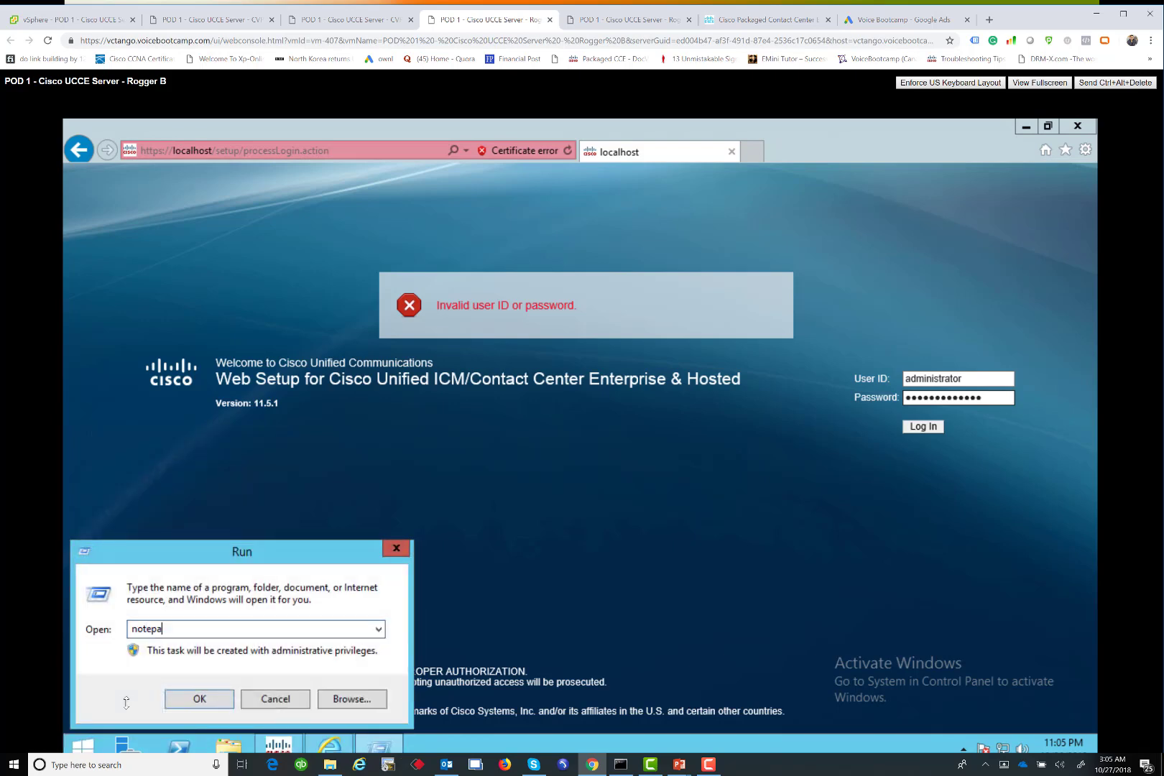
key("Return")
type("voicebootcamp")
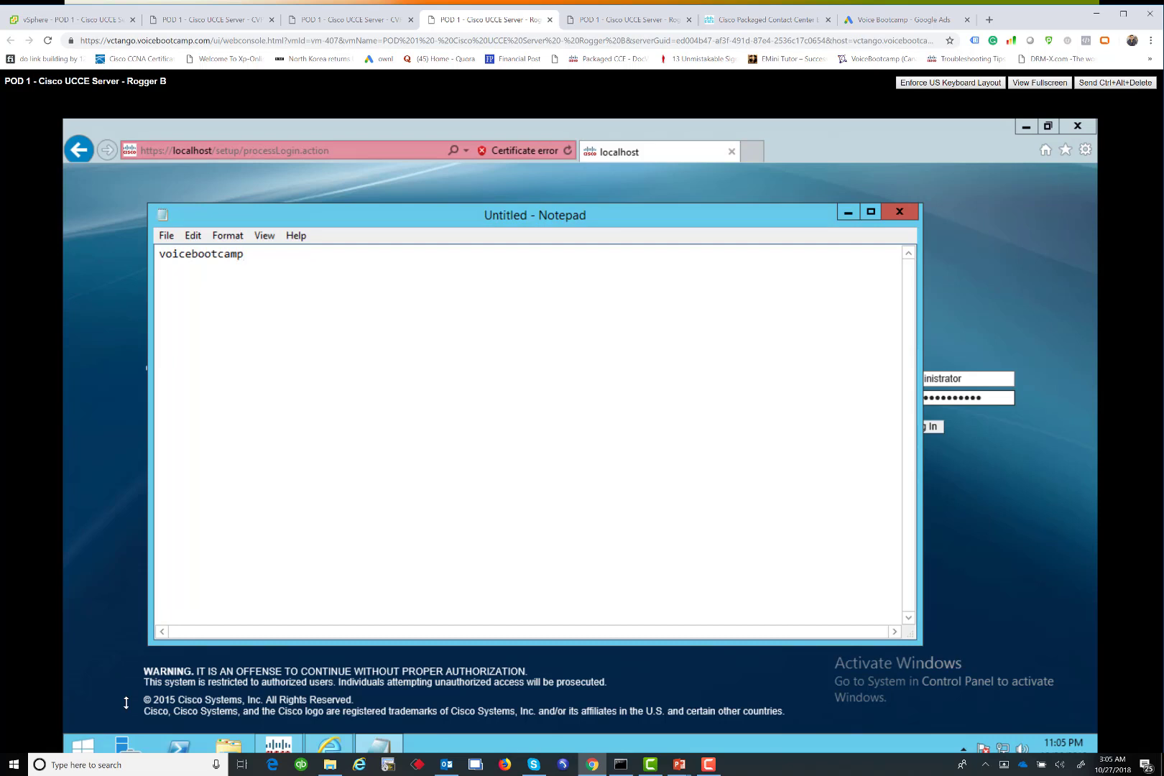
key("ctrl+a")
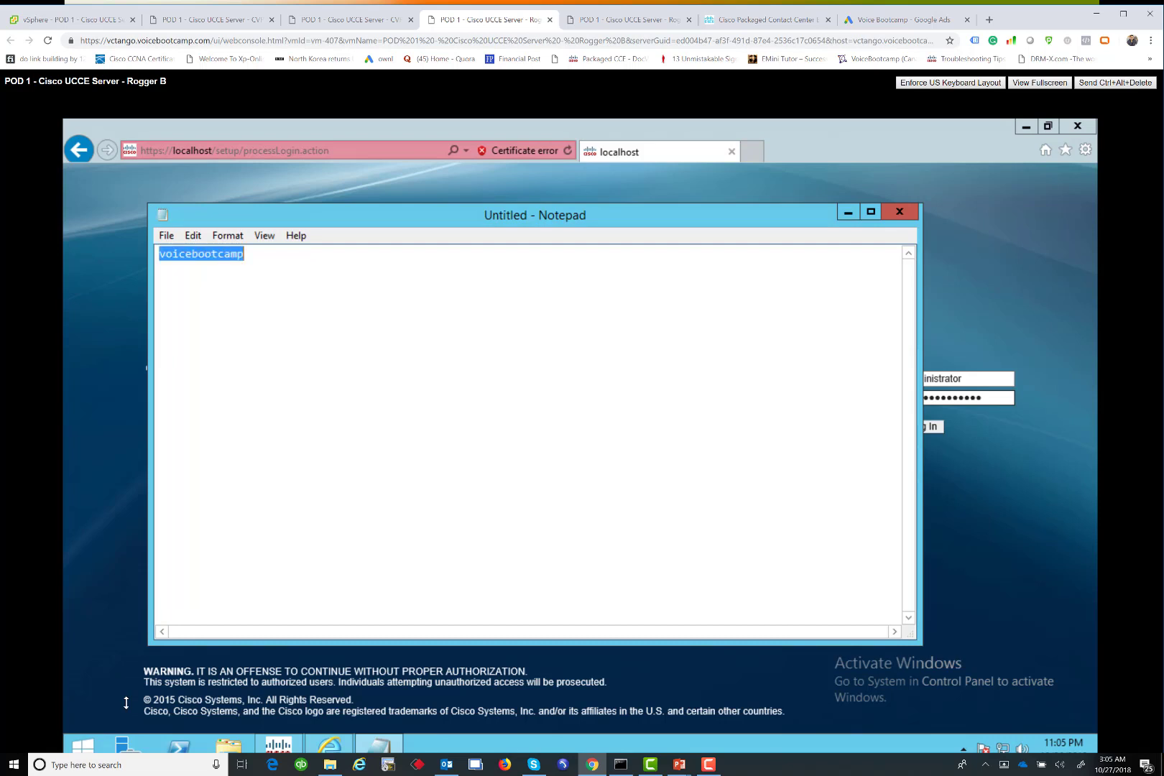
key("ctrl+c")
key("ctrl+v")
key("ctrl+v")
key("ctrl+v")
Paste the password into Web Setup and retry logging in as User ID 'Administrator'
key("ctrl+v")
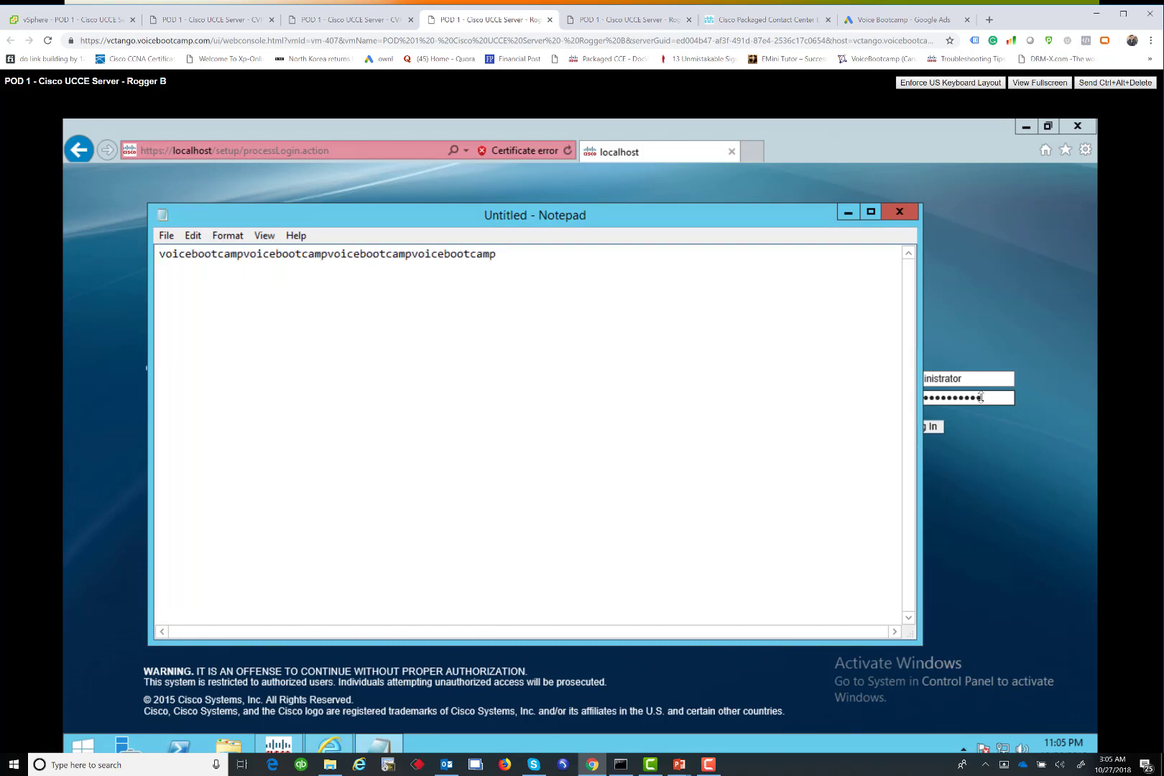
left_click_drag(982, 398, 795, 396)
key("ctrl+v")
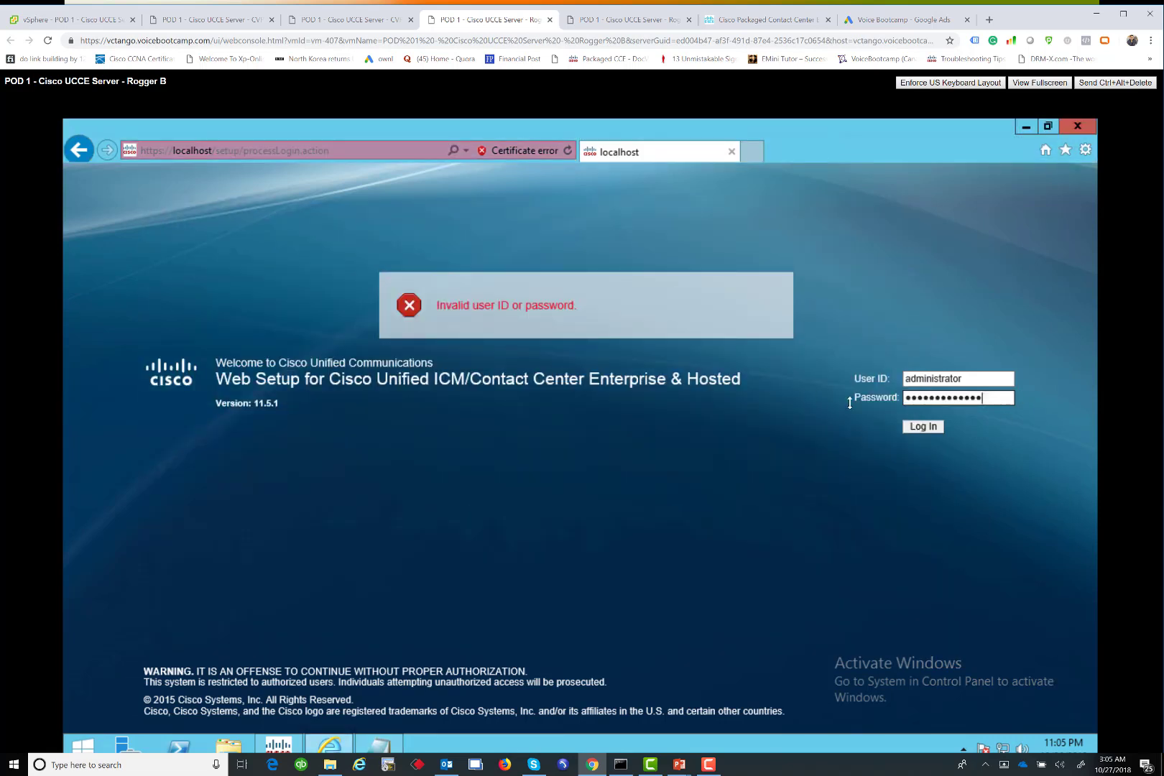
left_click(925, 427)
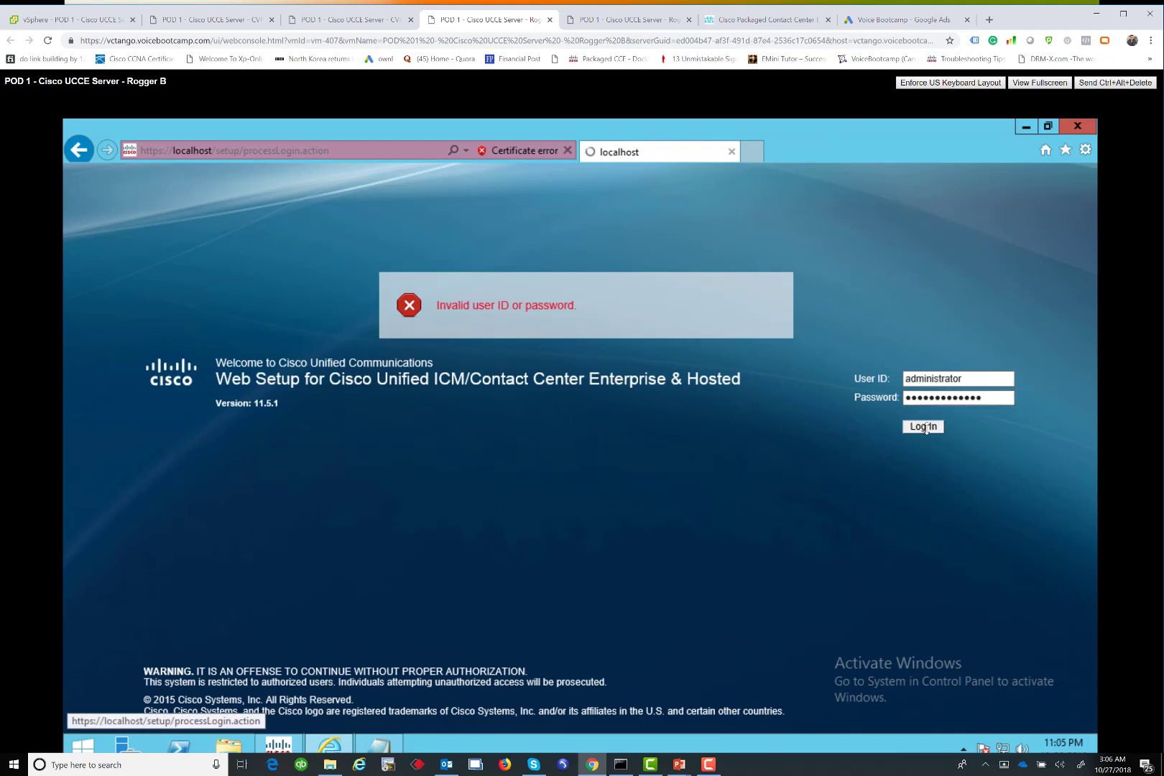
left_click(931, 378)
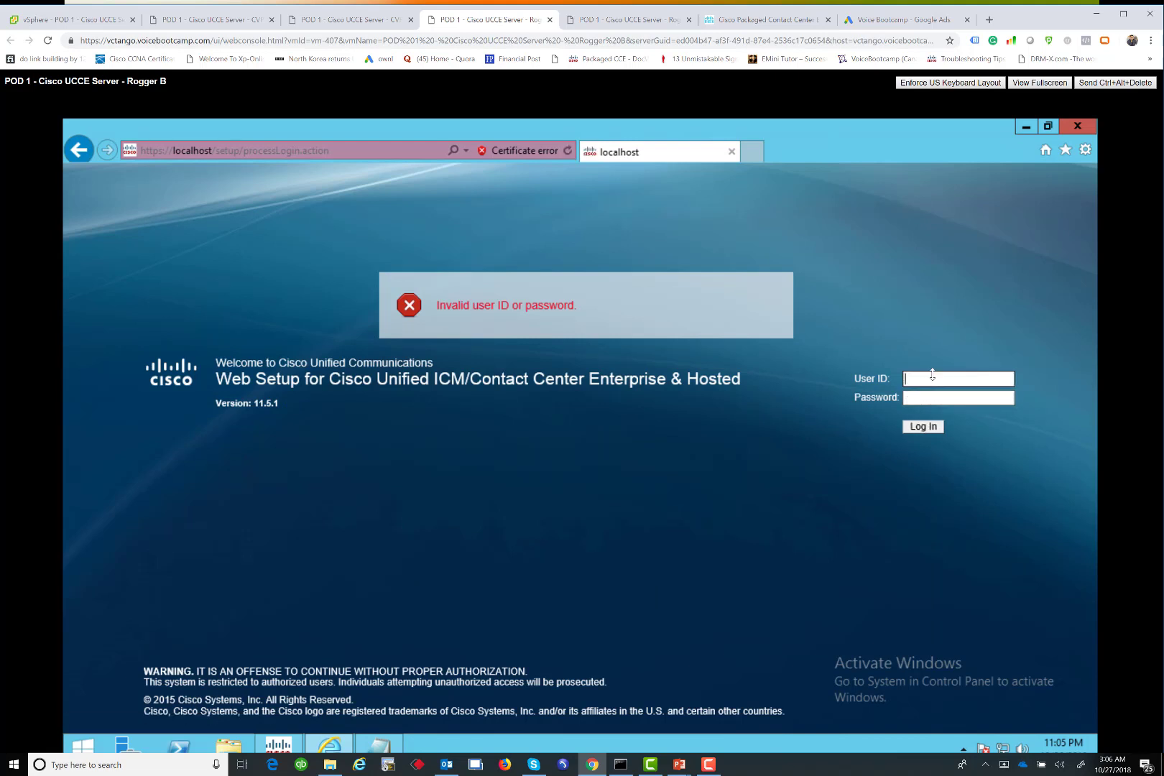
left_click(931, 377)
type("Admini")
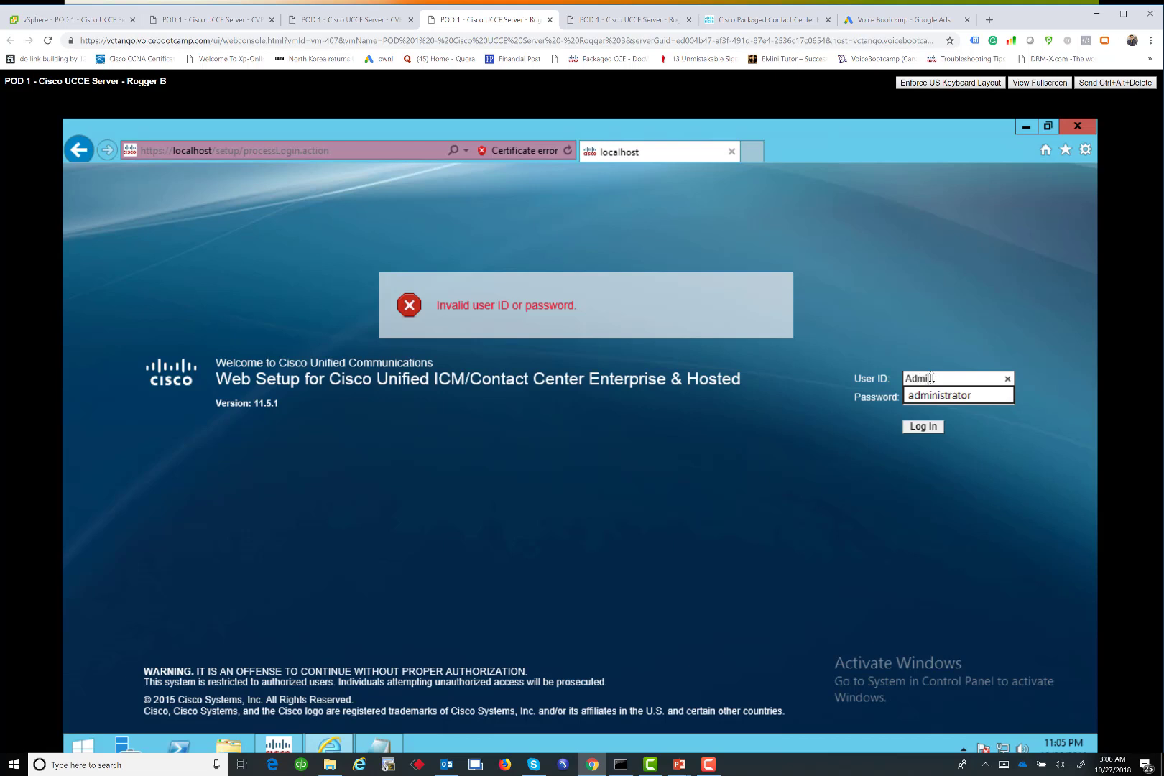
type("strator")
key("Tab")
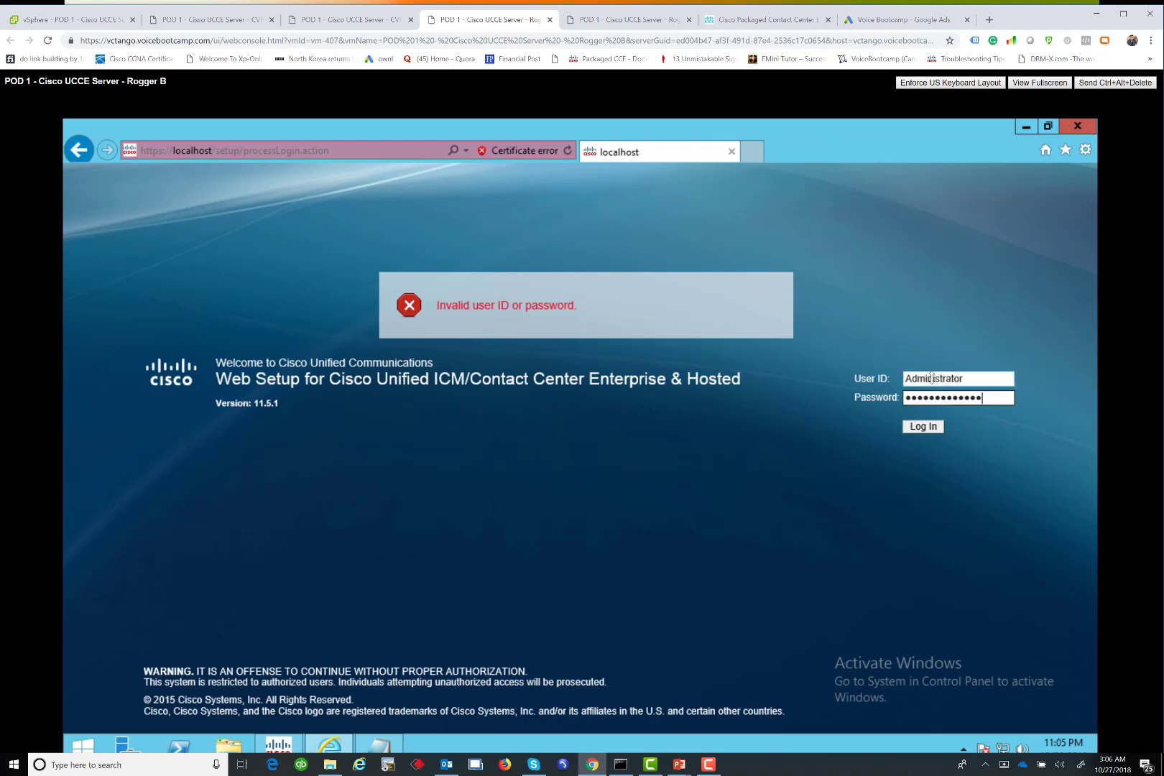
key("Return")
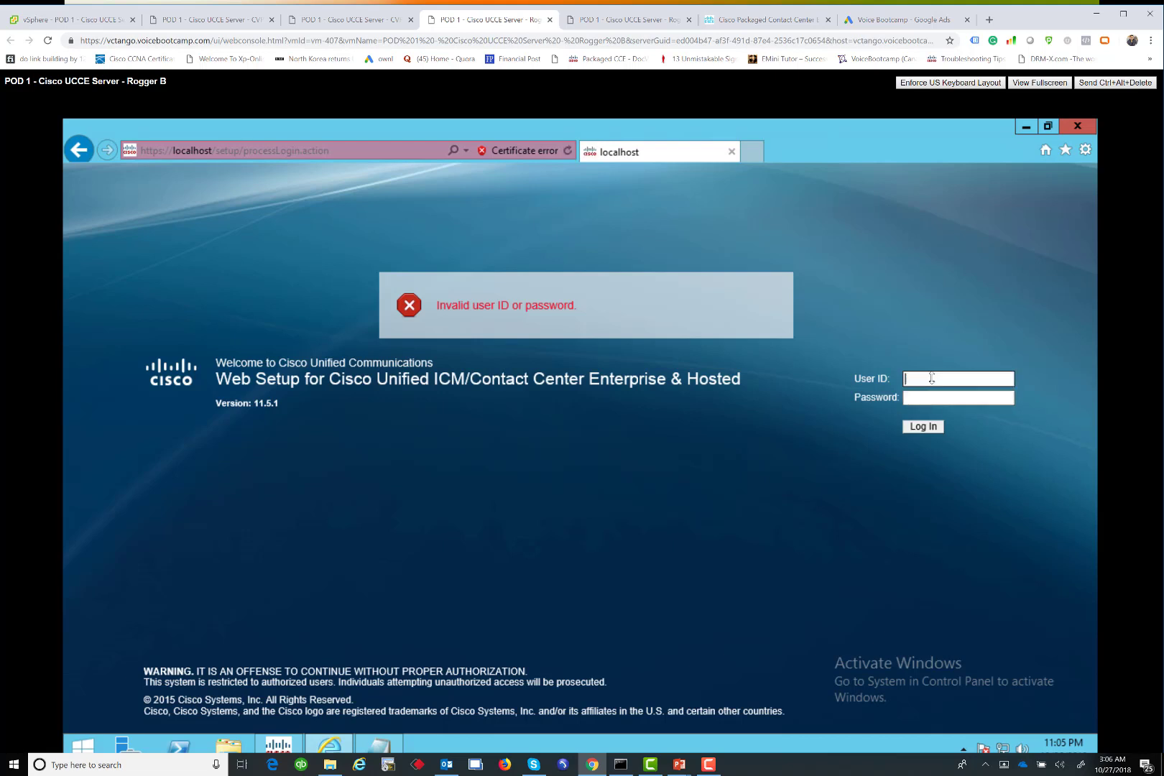
Open a Command Prompt and run whoami to check the signed-in account
right_click(81, 742)
left_click(115, 691)
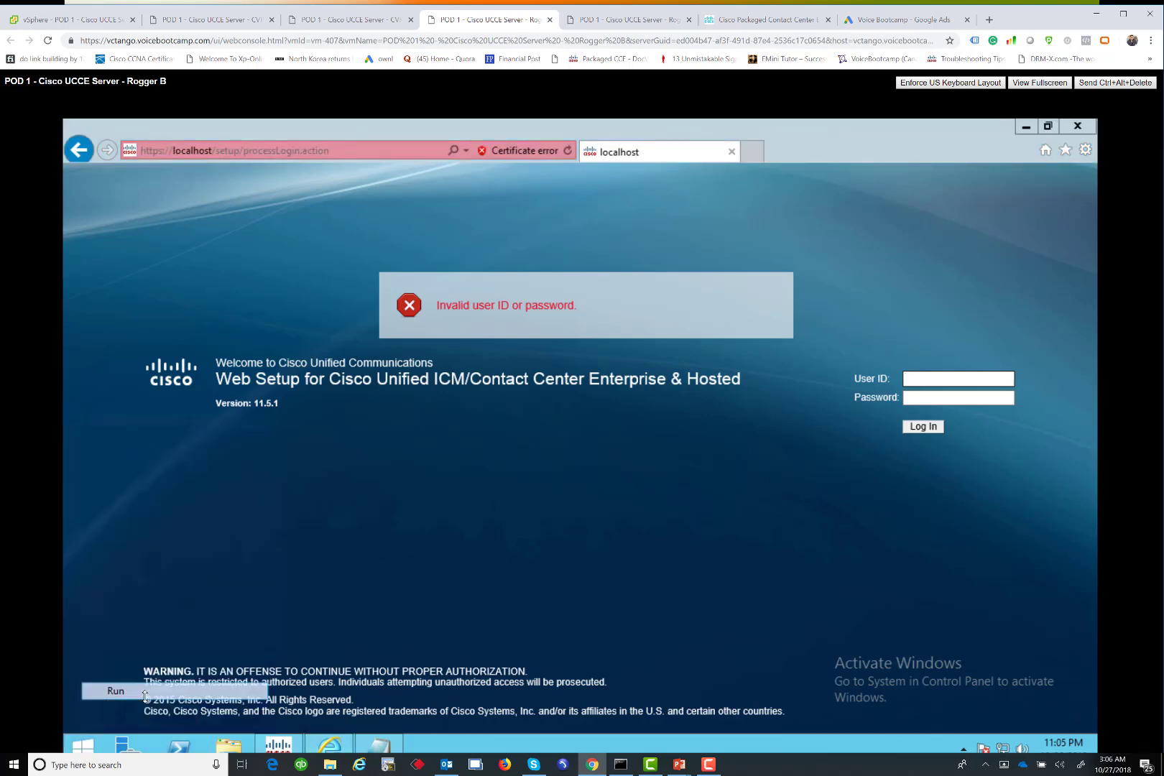
type("cmd")
key("Return")
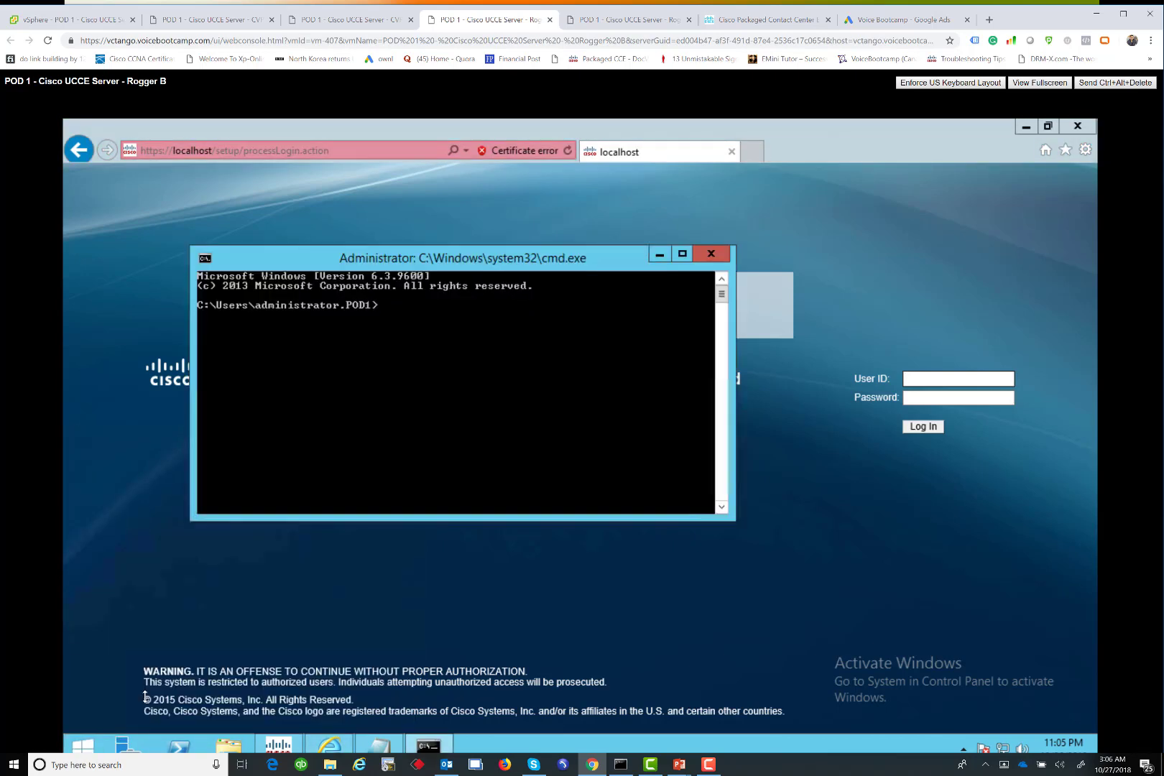
type("whoami")
key("Return")
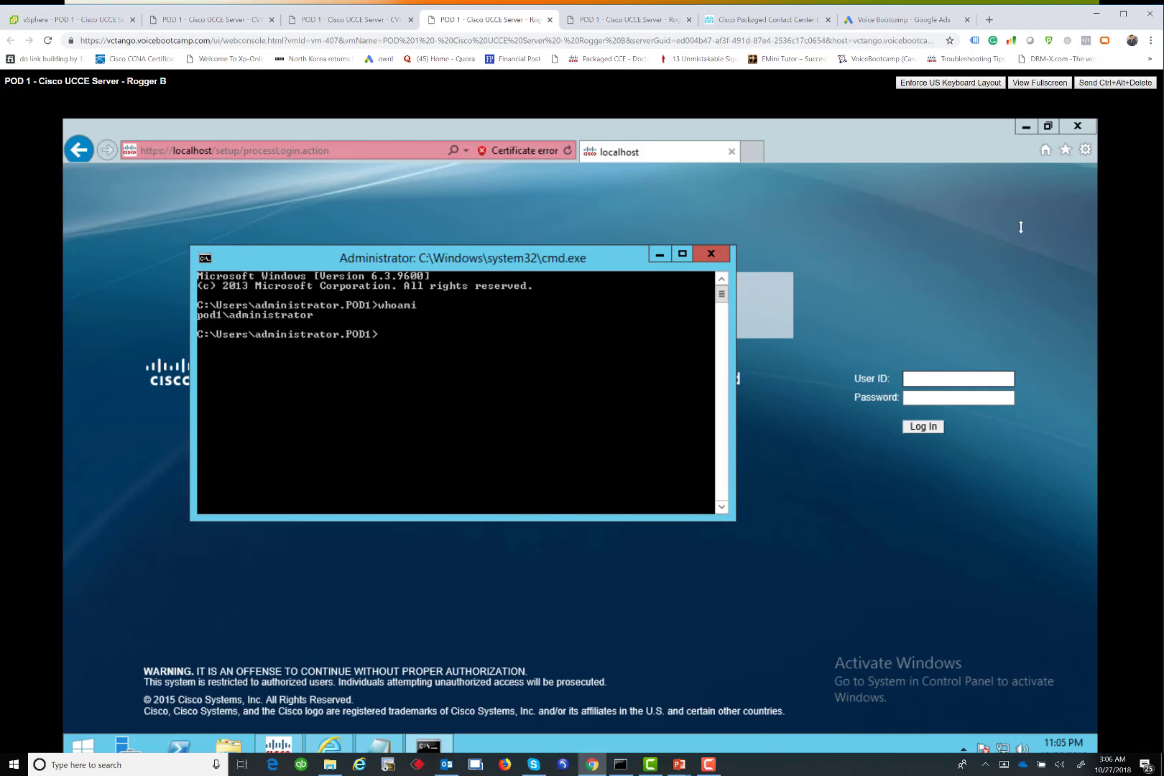
Close the Web Setup browser, the Command Prompt, and Notepad, discarding the note
left_click(1078, 126)
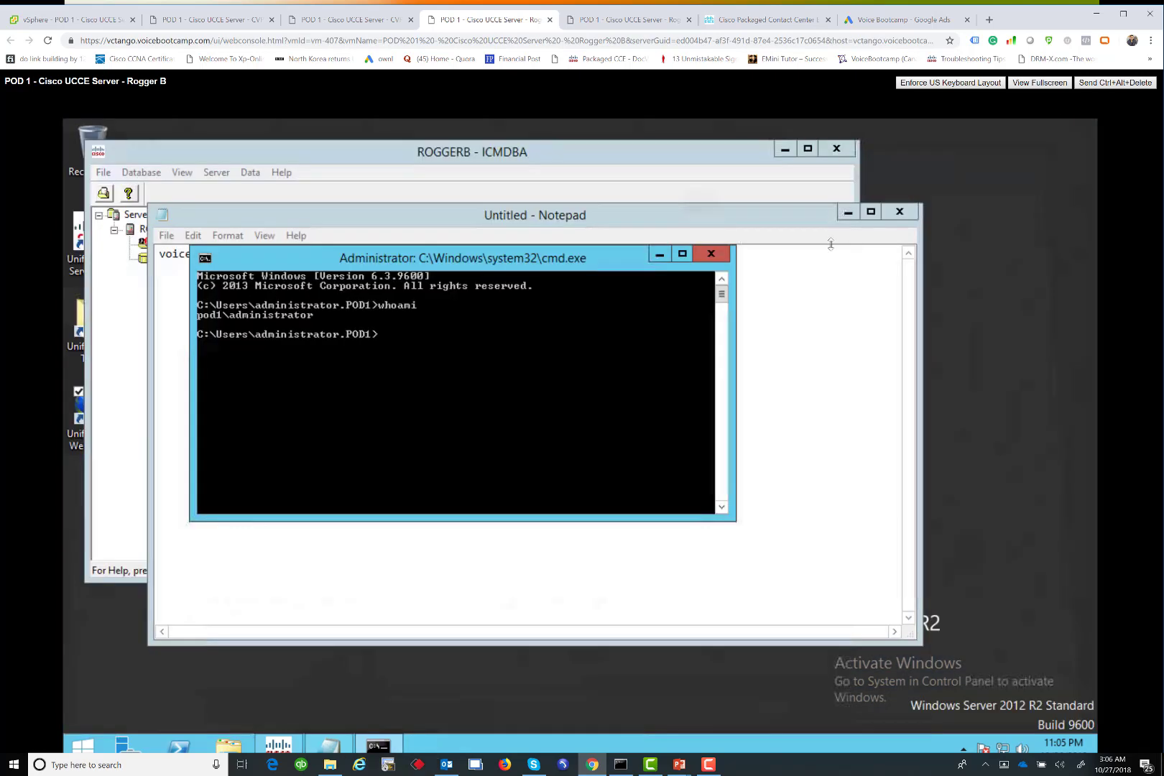
left_click(708, 255)
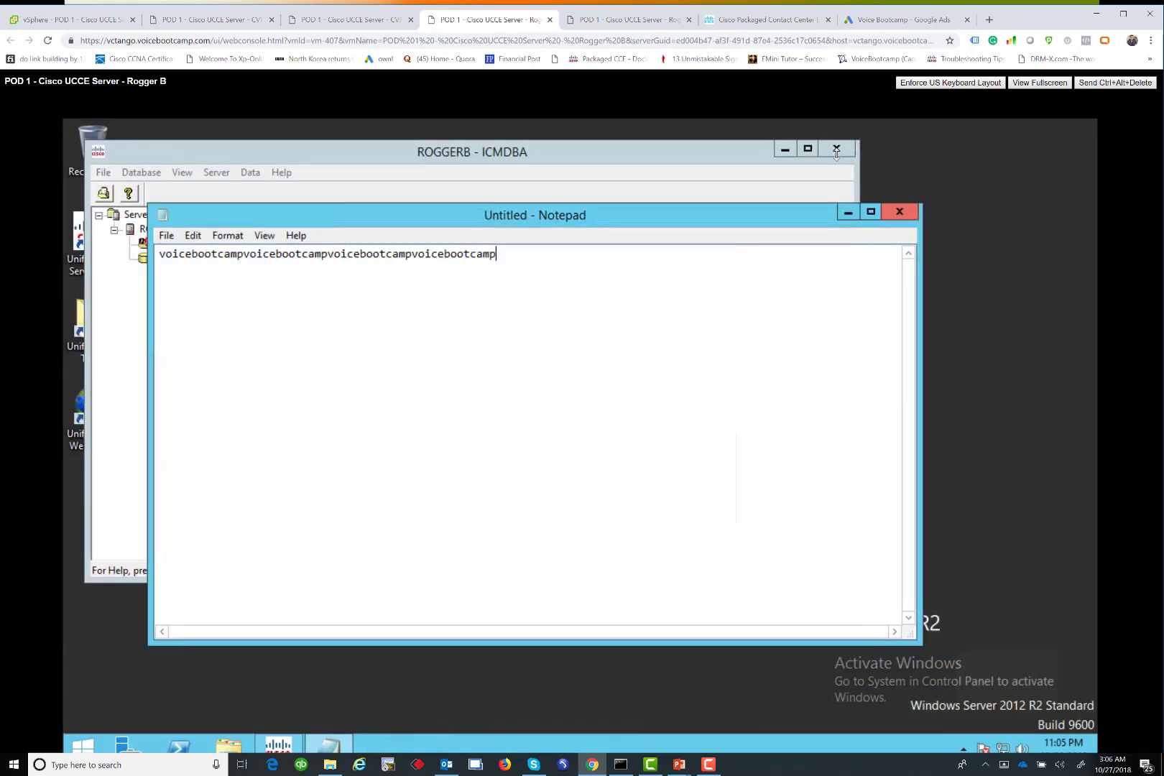
left_click(899, 212)
left_click(615, 433)
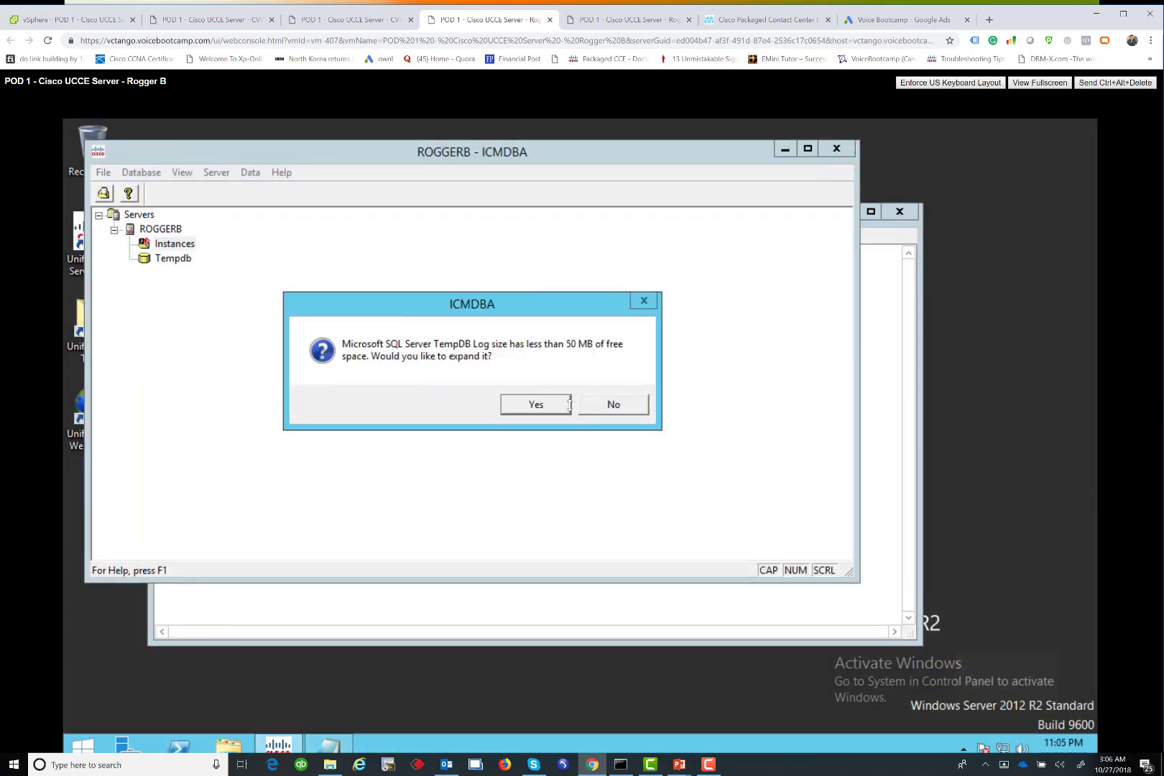
Accept expanding the TempDB log, close the notes without saving, and sign out
key("Return")
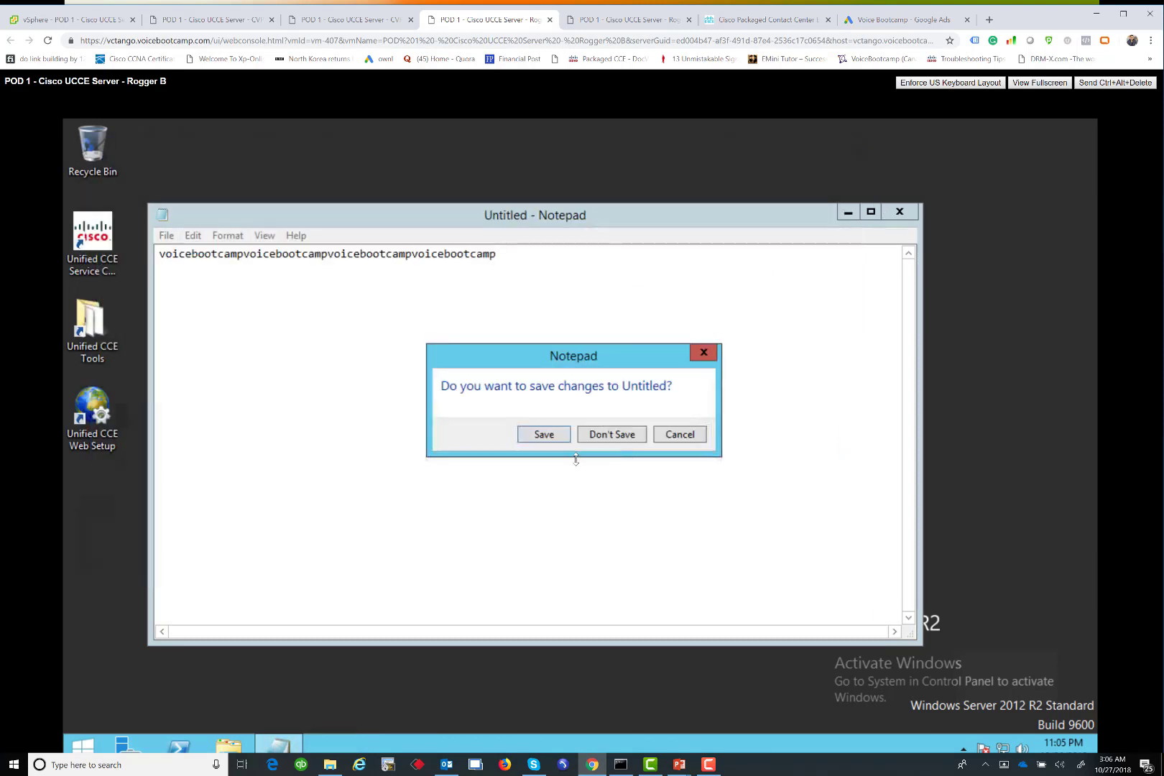
left_click(604, 434)
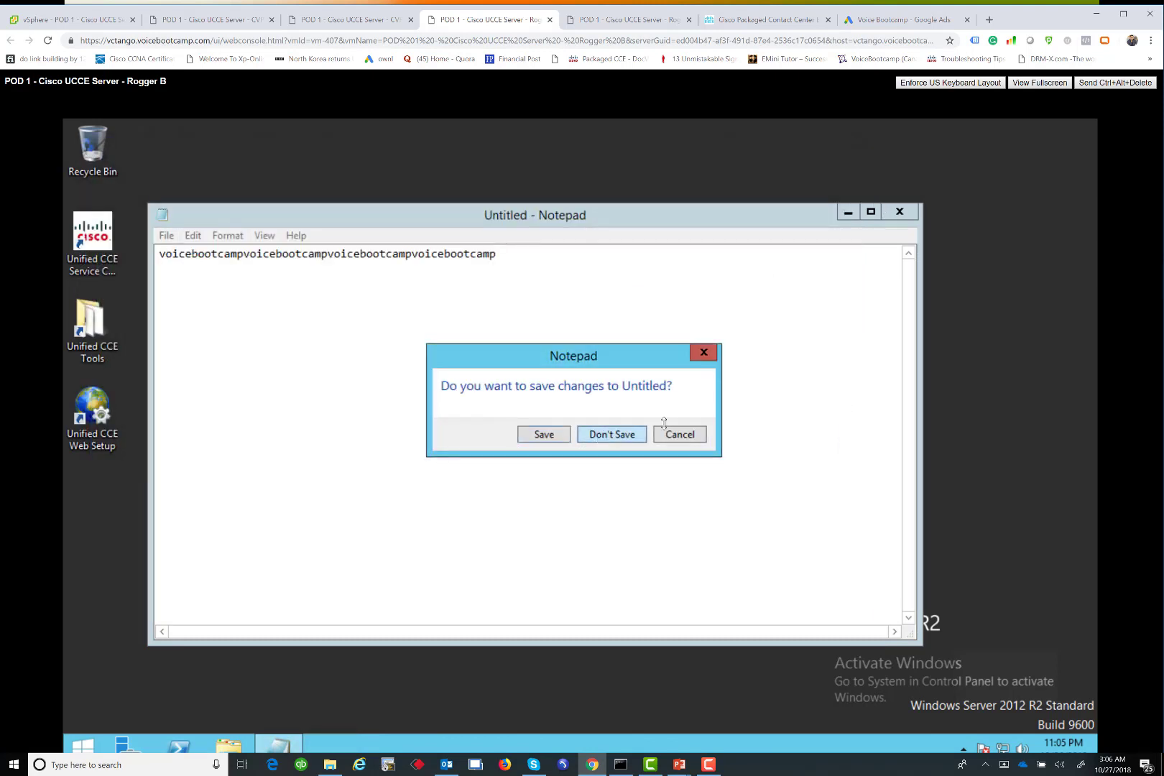
left_click(1129, 84)
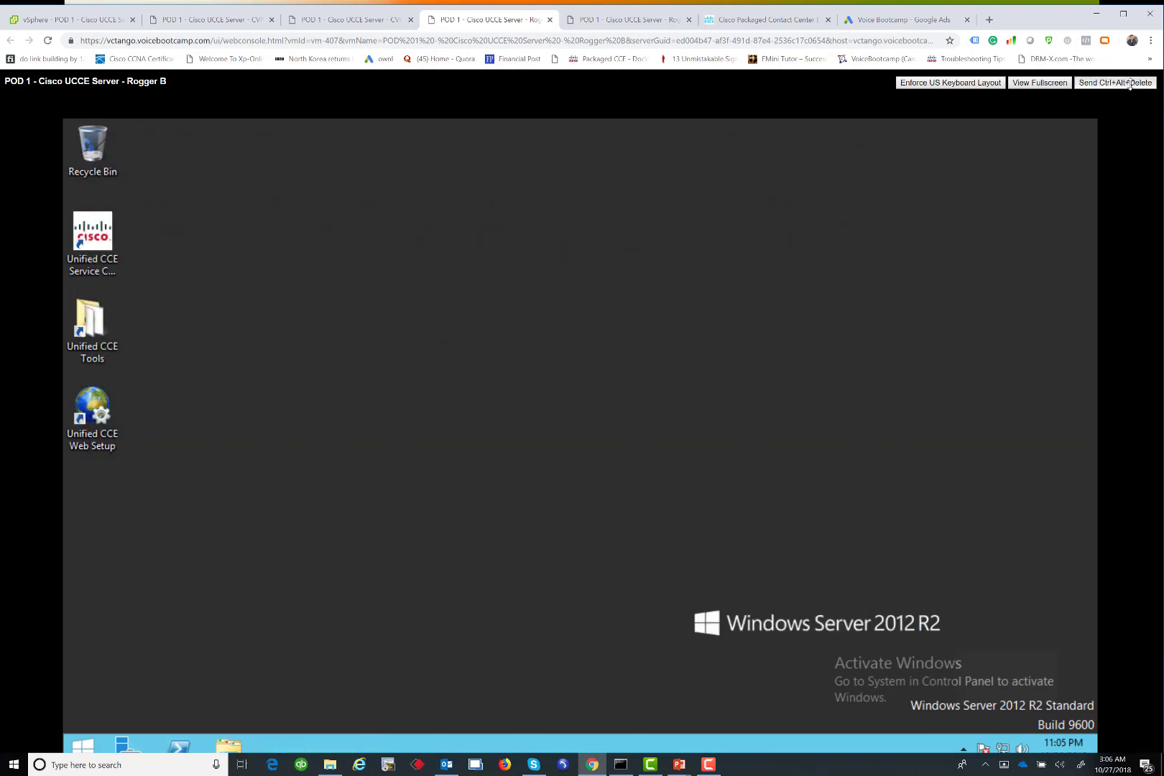
left_click(1129, 84)
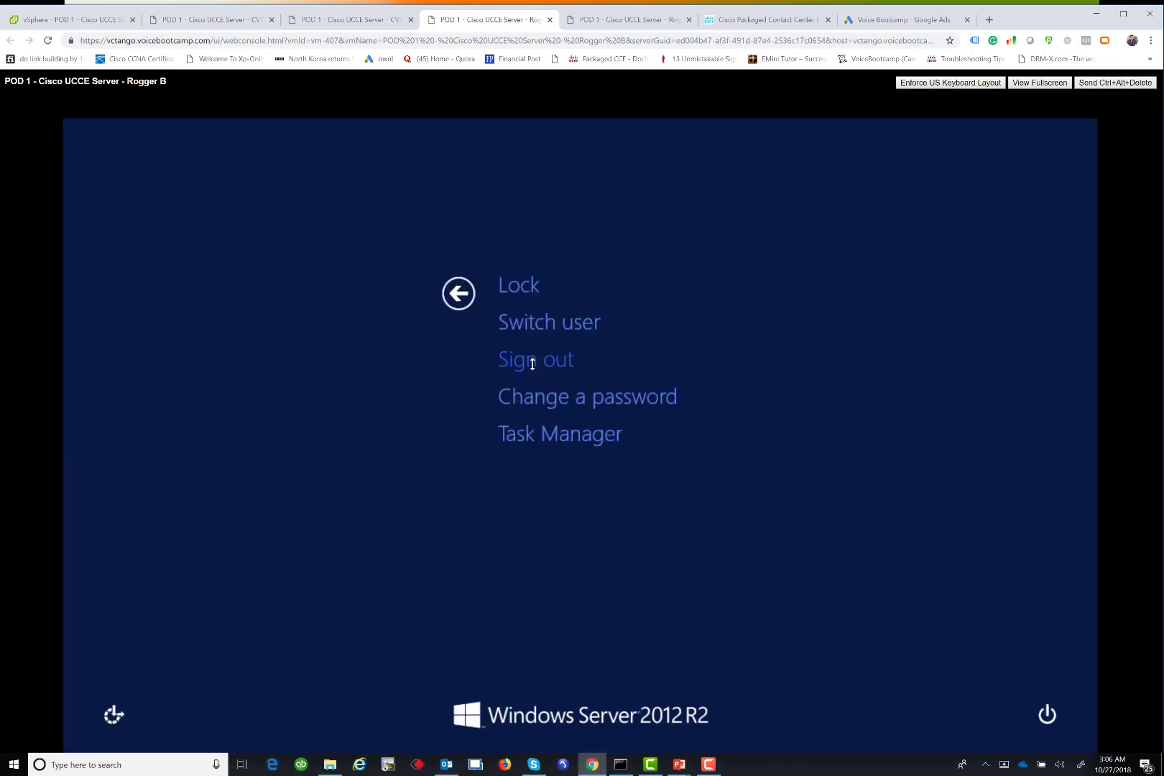
left_click(507, 358)
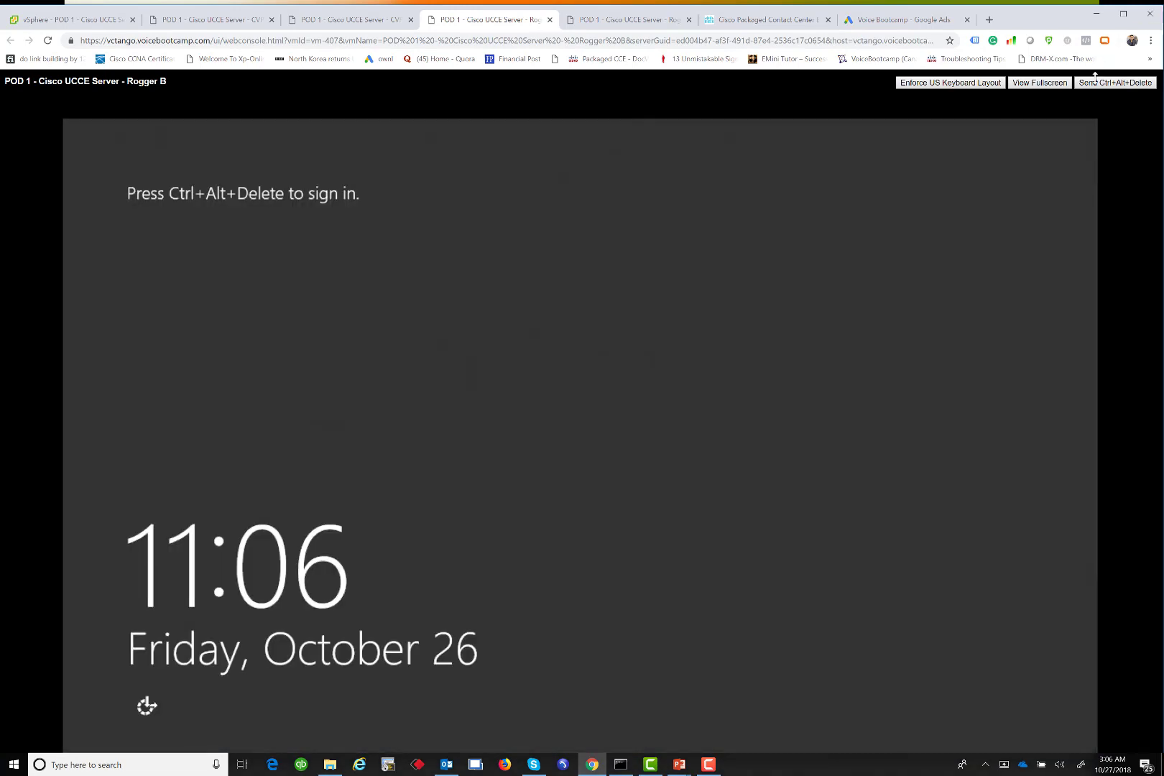
Attempt the domain administrator sign-in and dismiss the resulting trust-relationship error
left_click(1096, 82)
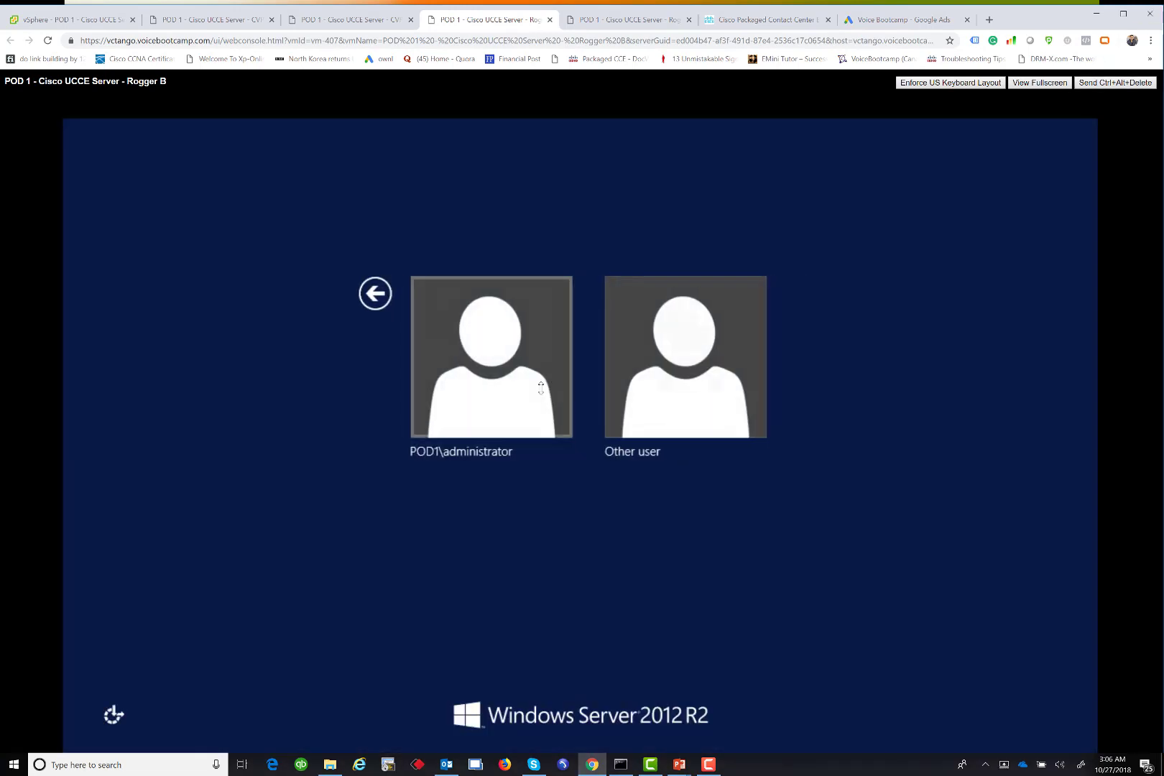
left_click(538, 385)
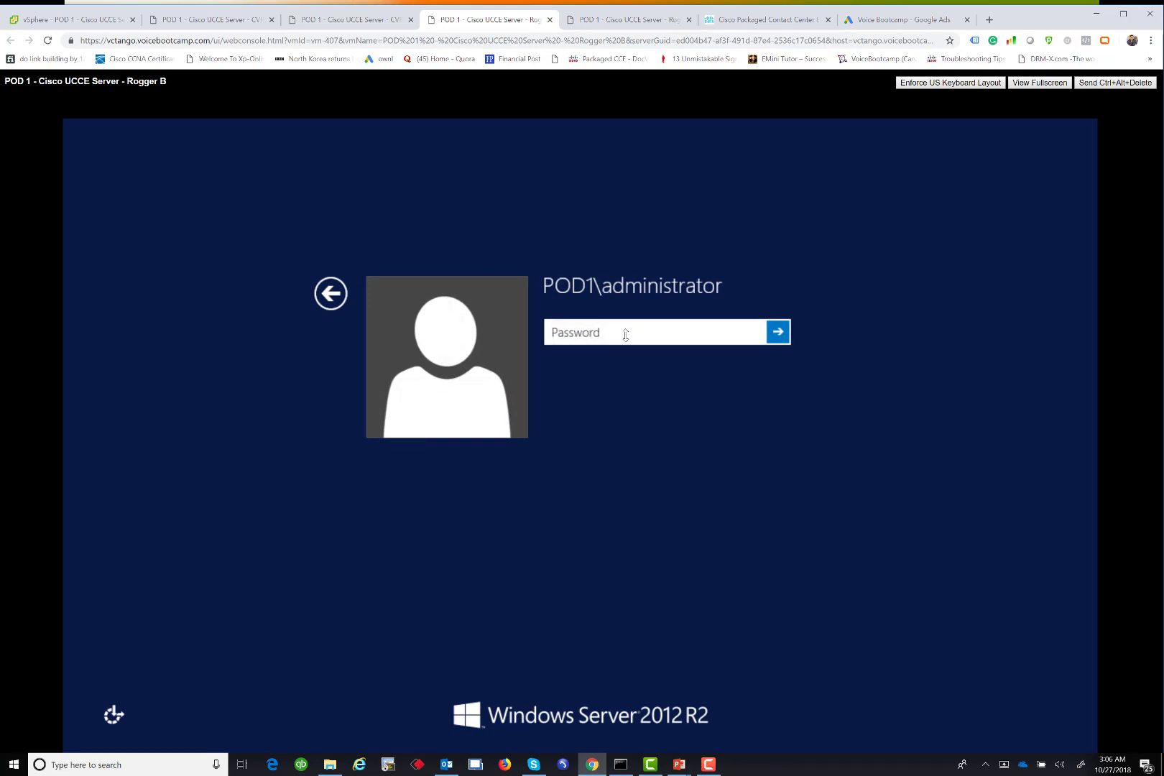
type("••••••••••••••")
key("Return")
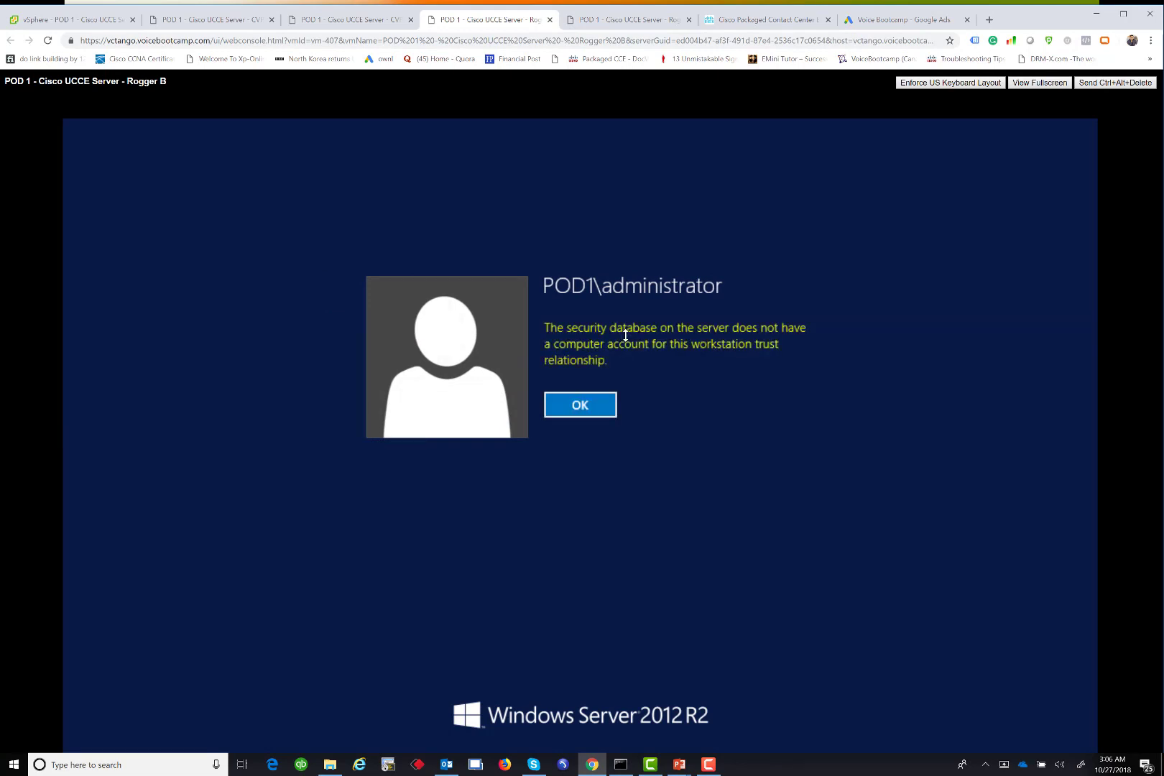
left_click(584, 405)
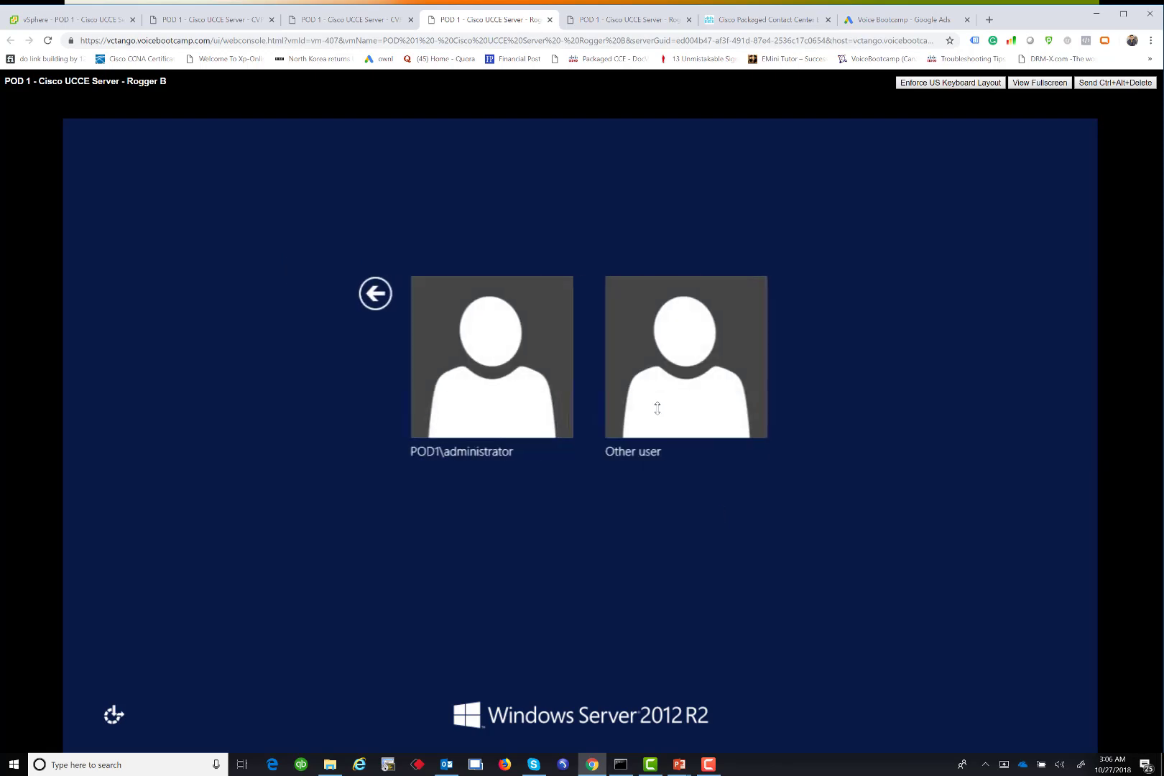
Sign in as Other user '.\Administrator' with the local administrator password
left_click(657, 408)
type(".")
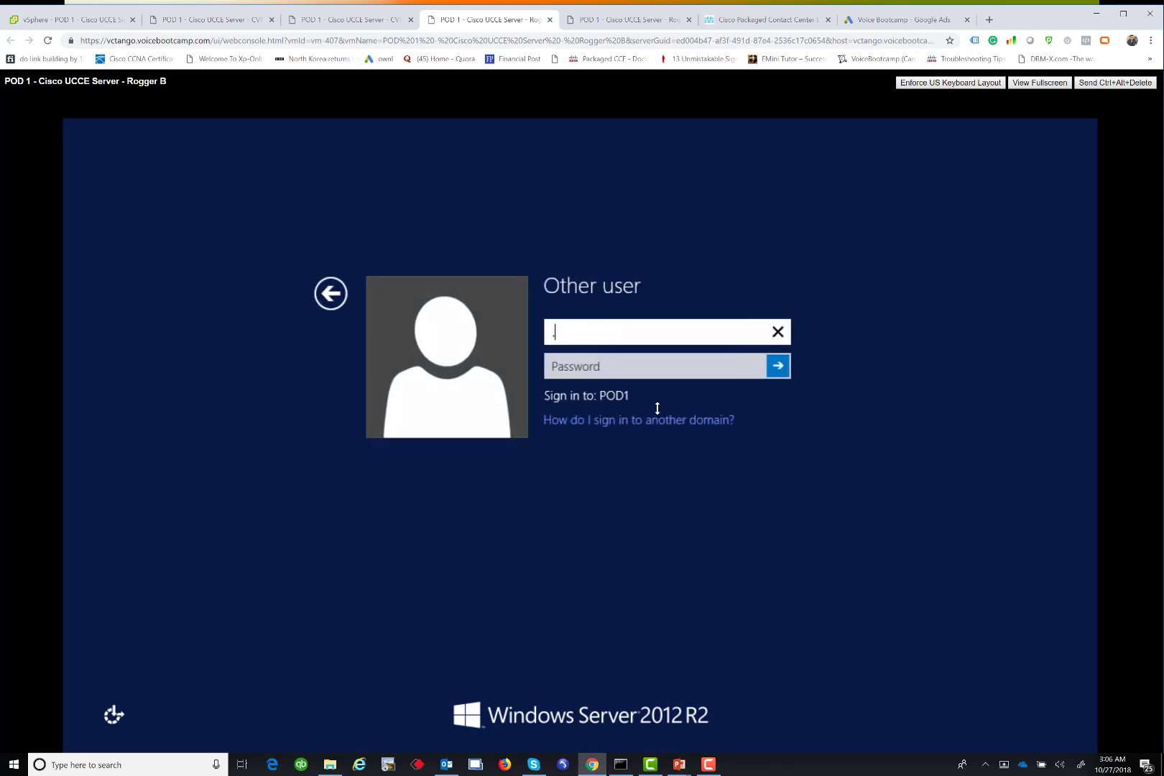
type("\\Administrator")
key("Tab")
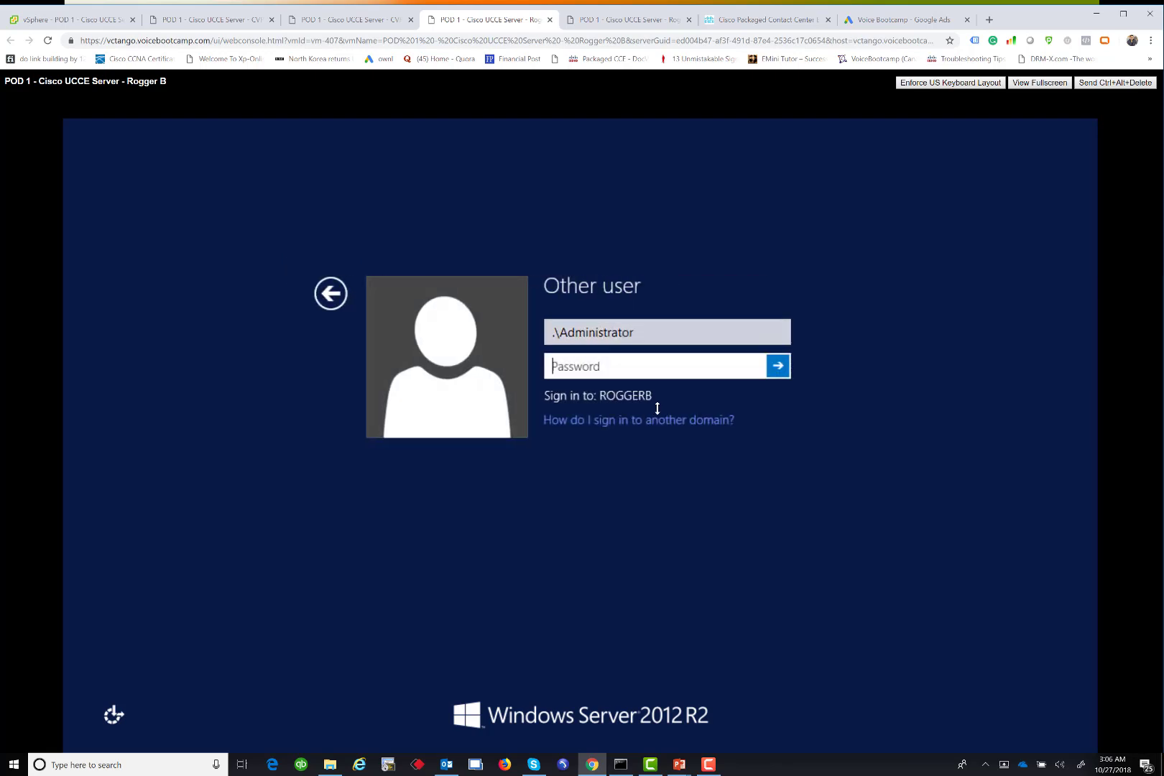
type("**************")
key("Return")
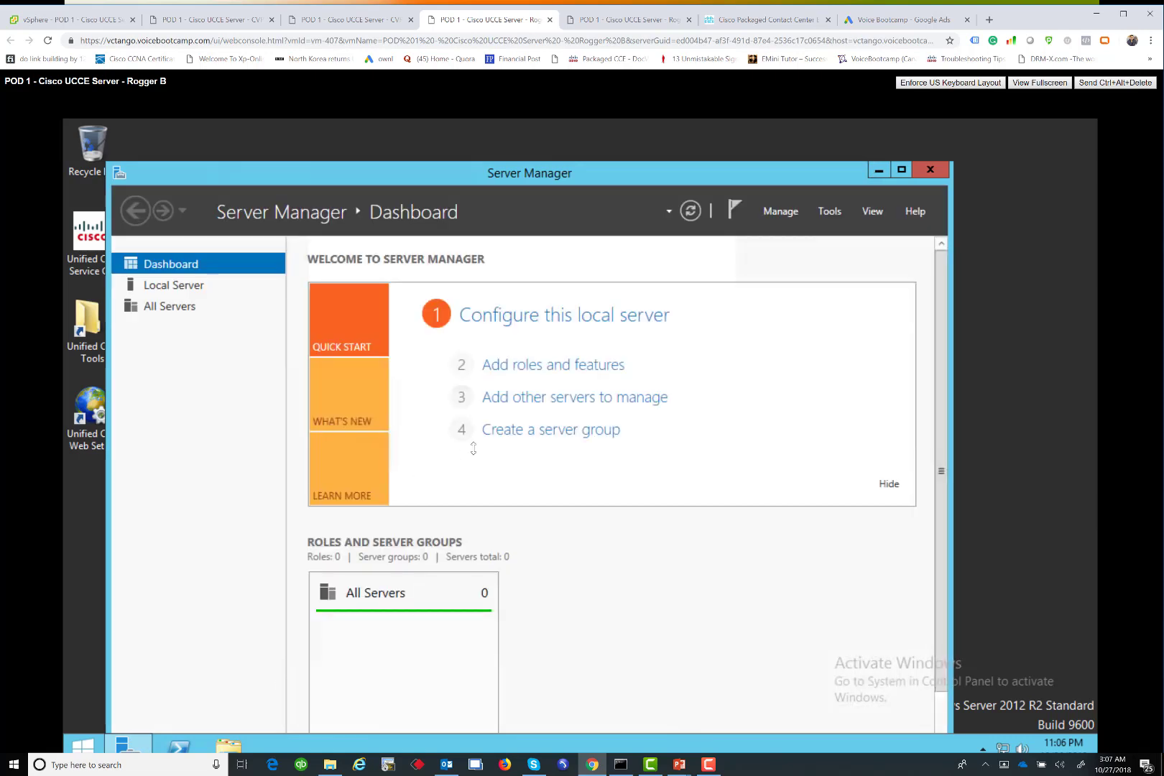
From Local Server's System Properties, switch ROGGERB's membership from the domain to workgroup TEST
left_click(189, 288)
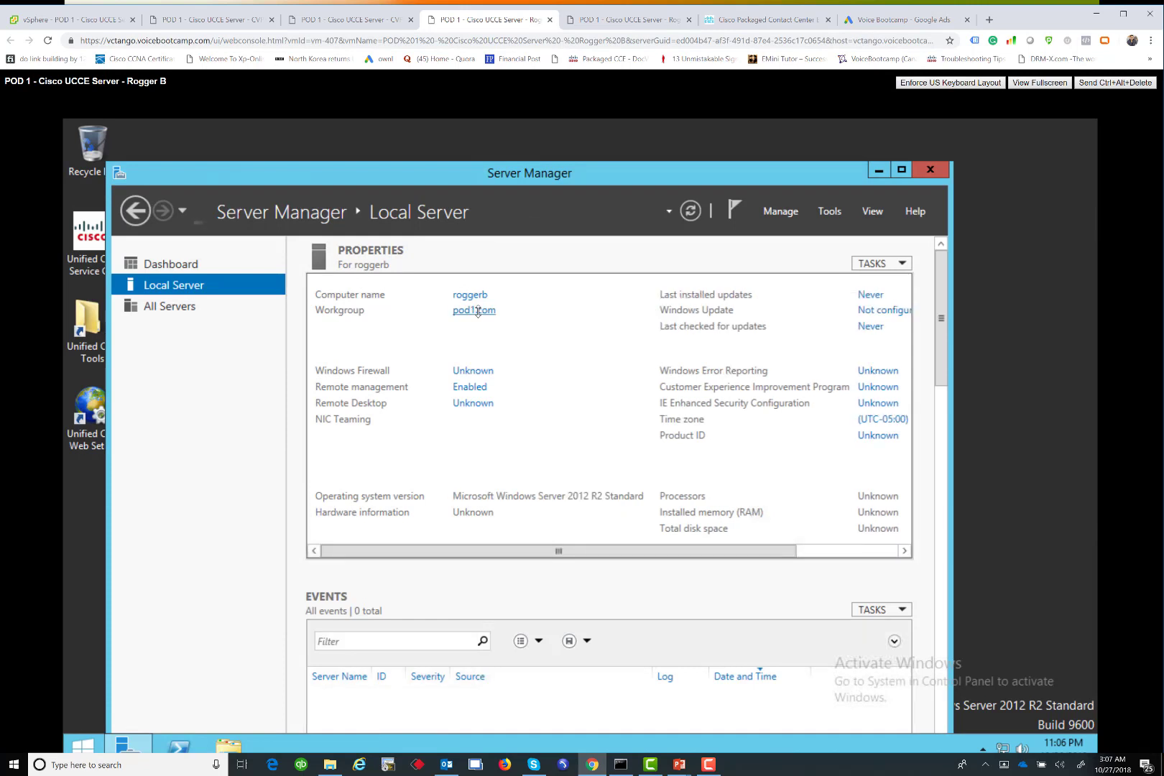
left_click(475, 311)
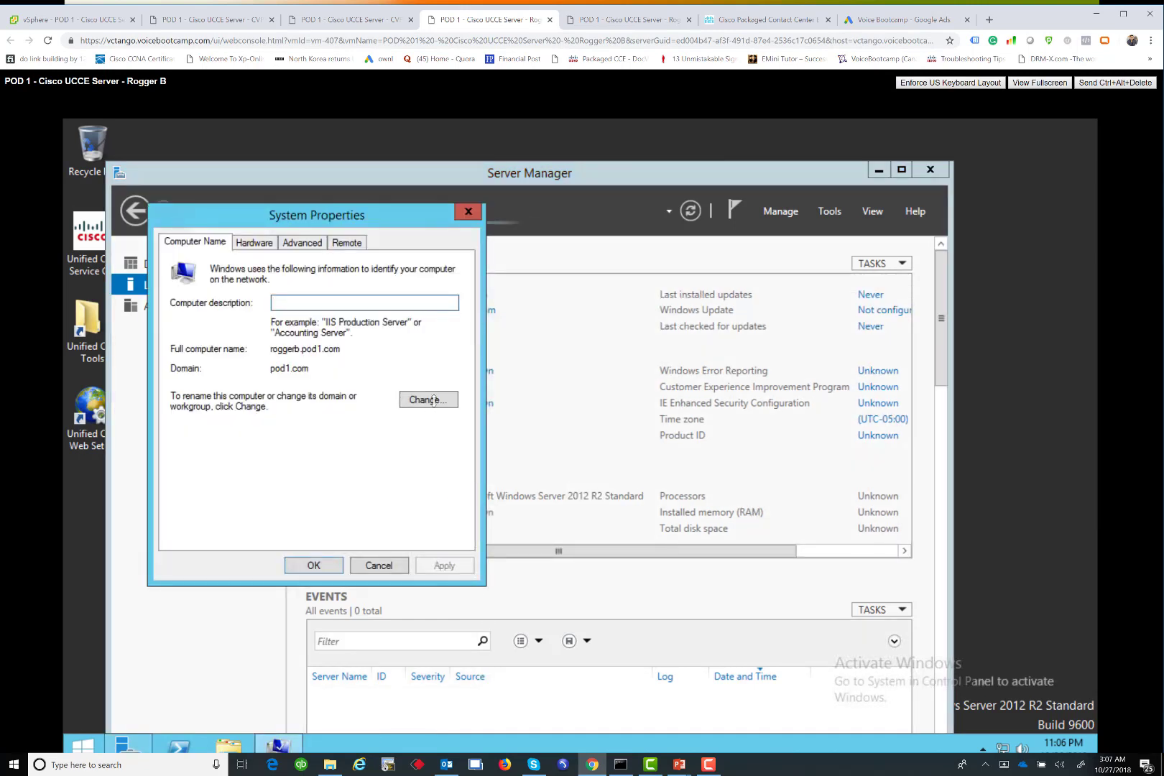
left_click(429, 399)
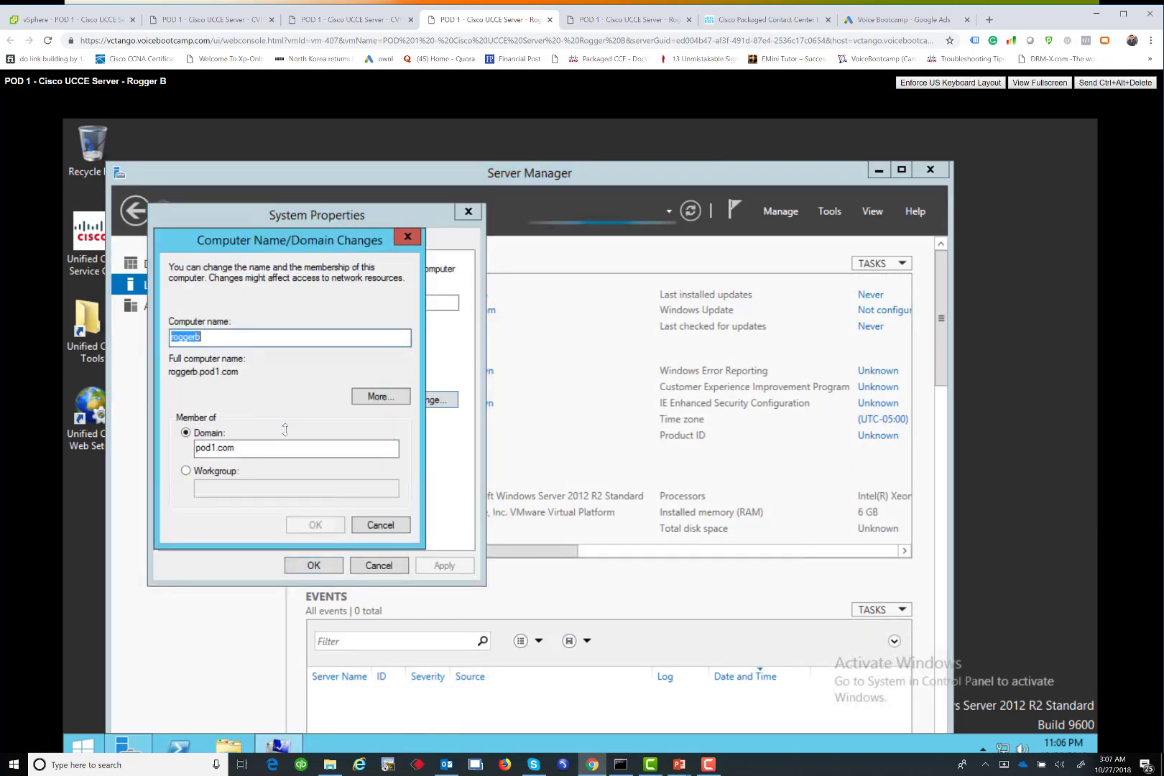
left_click(187, 471)
left_click(253, 492)
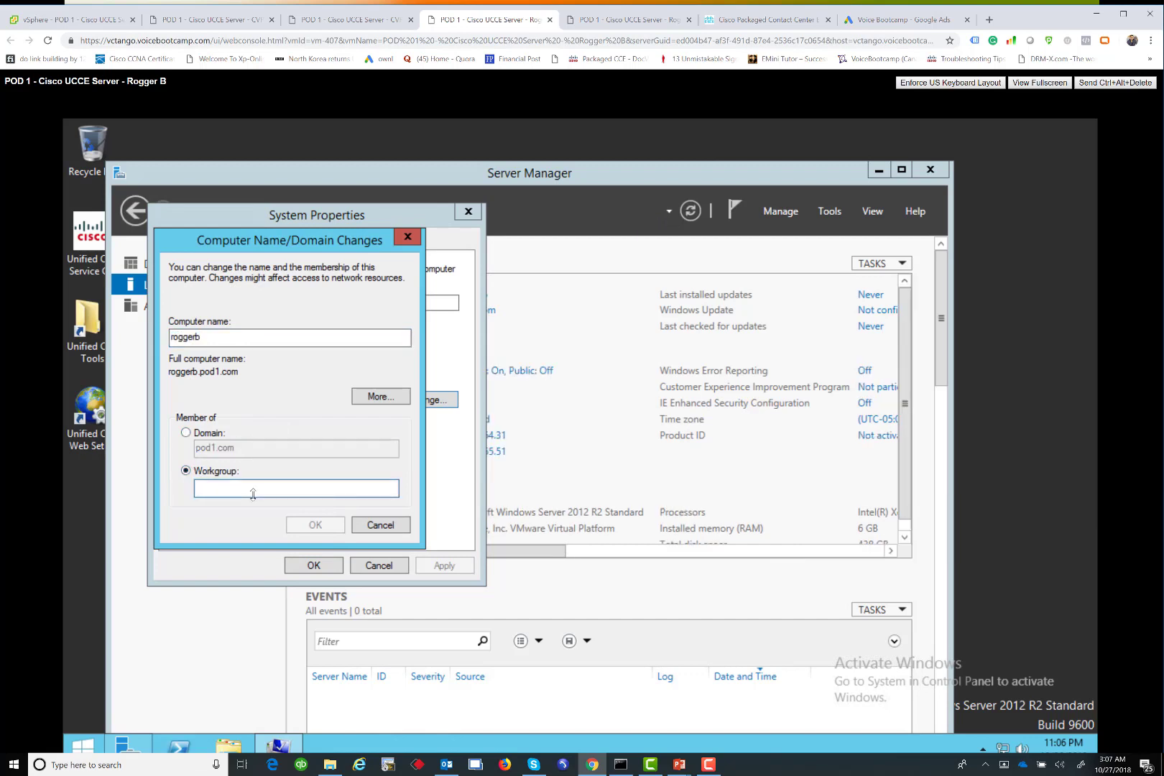
type("TEST")
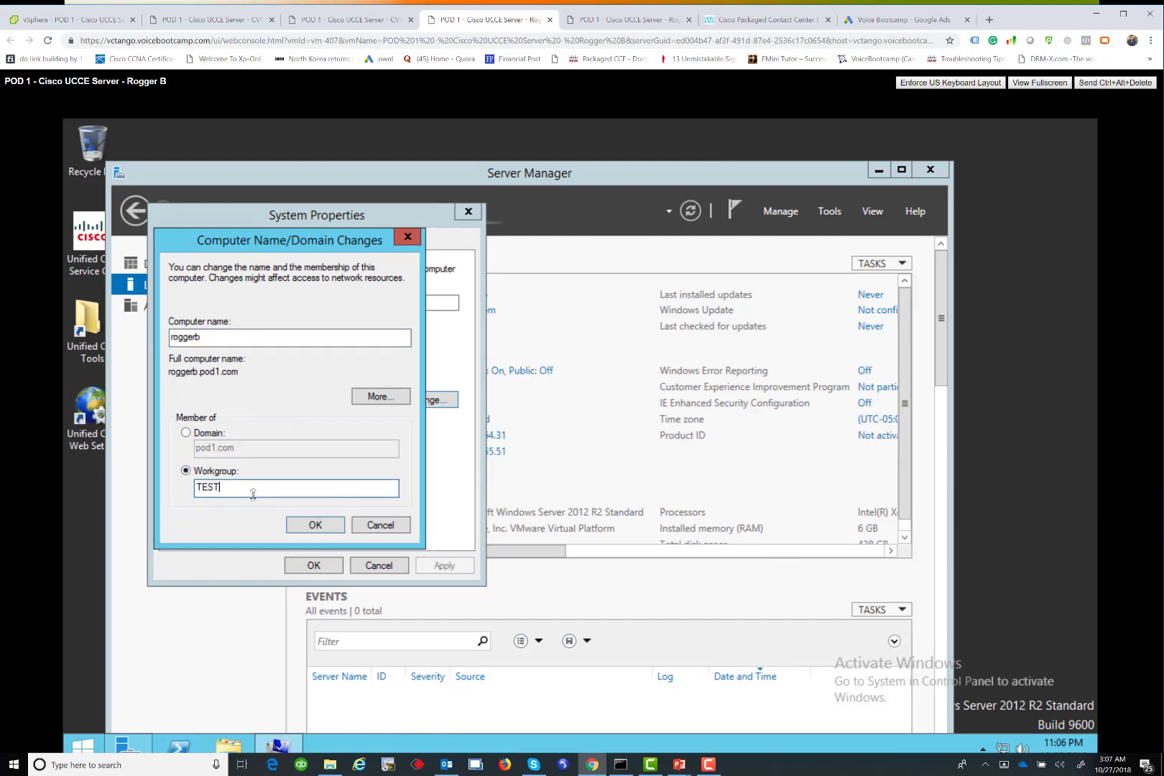
key("Return")
left_click(643, 500)
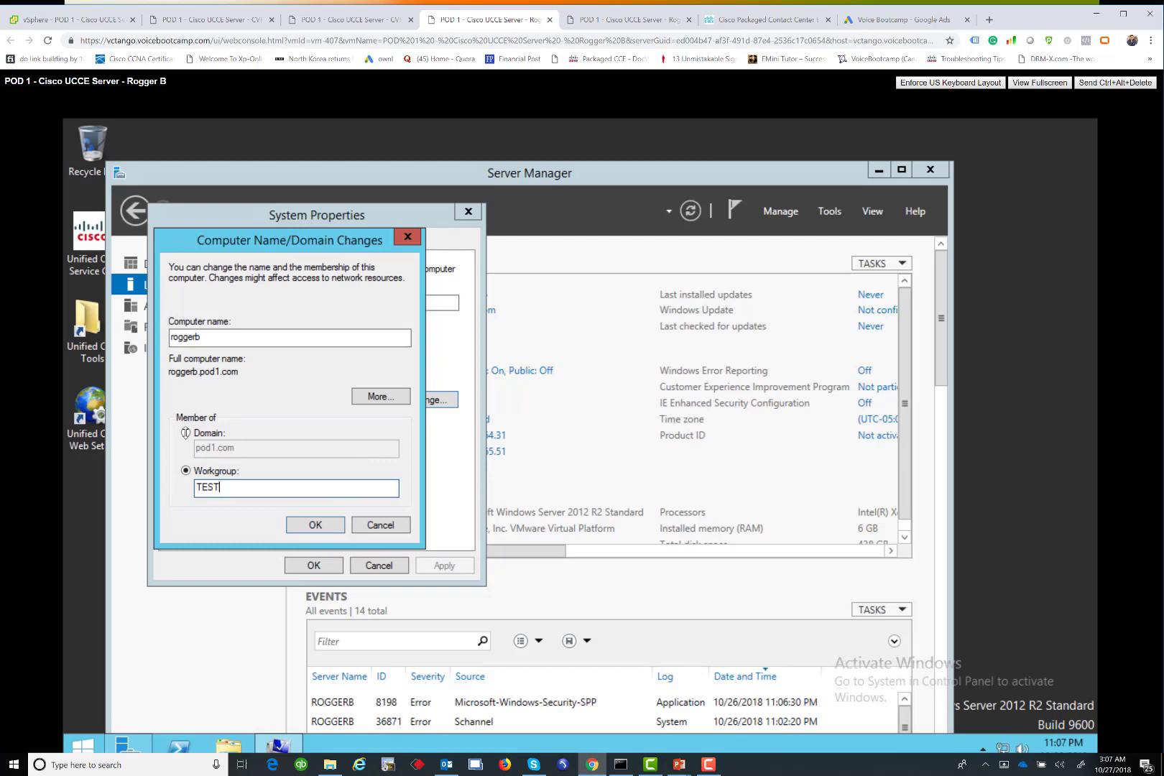
key("Return")
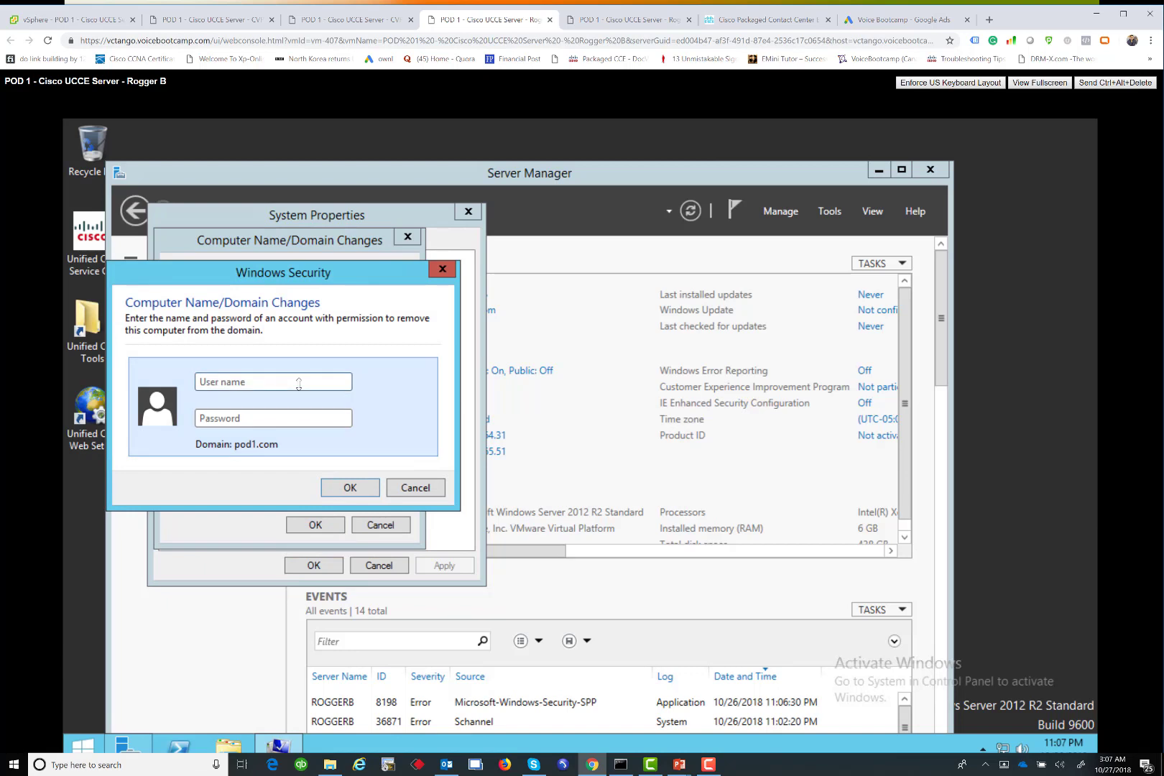
Authorize leaving the domain with the administrator credentials and acknowledge the welcome and restart notices
type("administrator")
key("Tab")
type("•••••••••••••••")
key("Return")
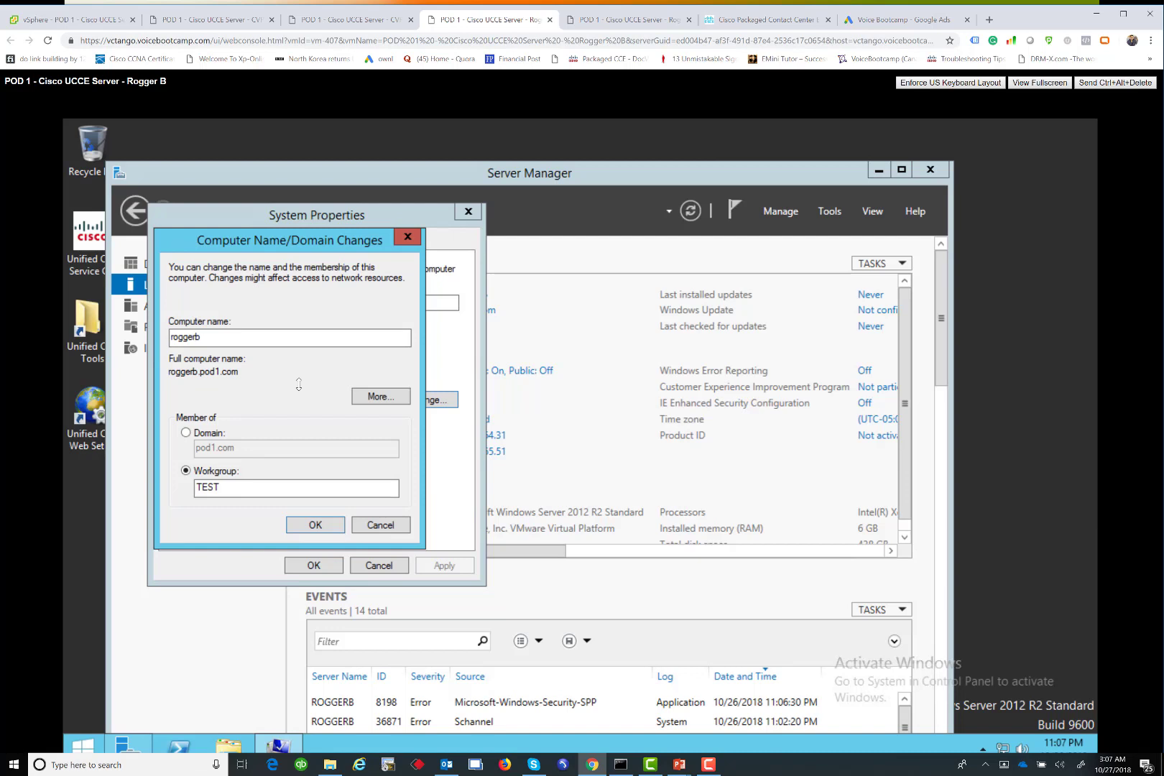
key("Return")
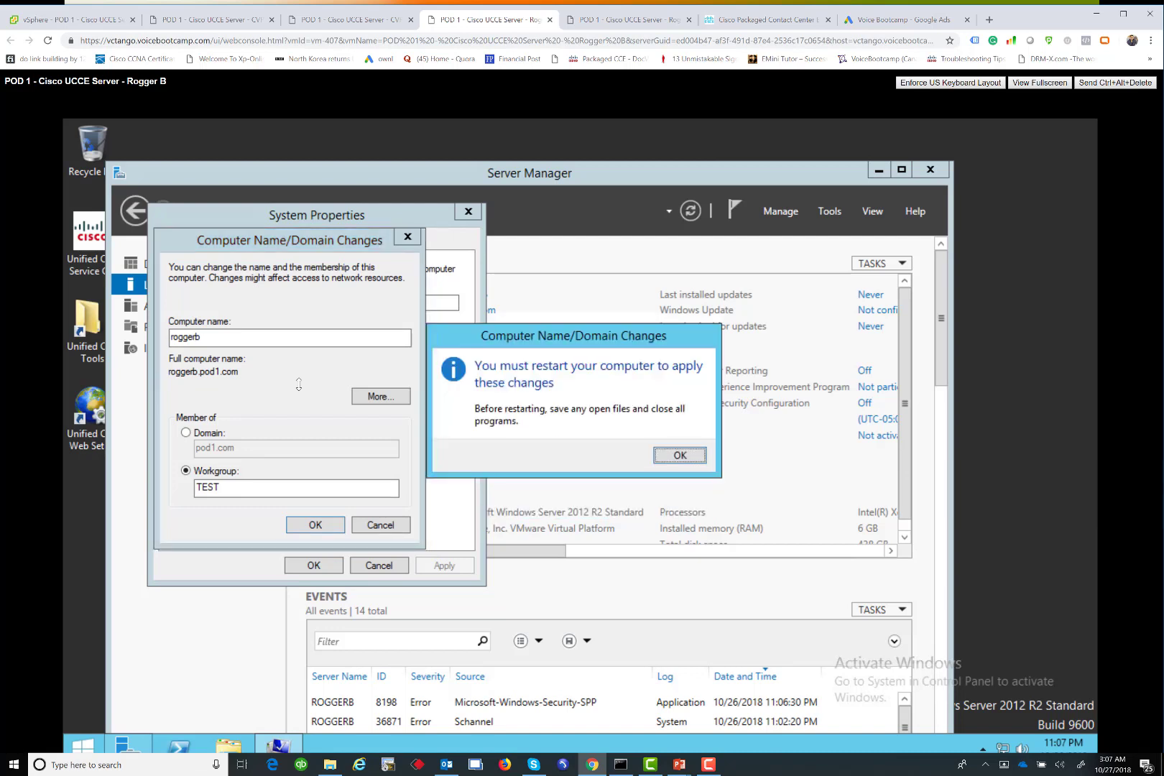
key("Return")
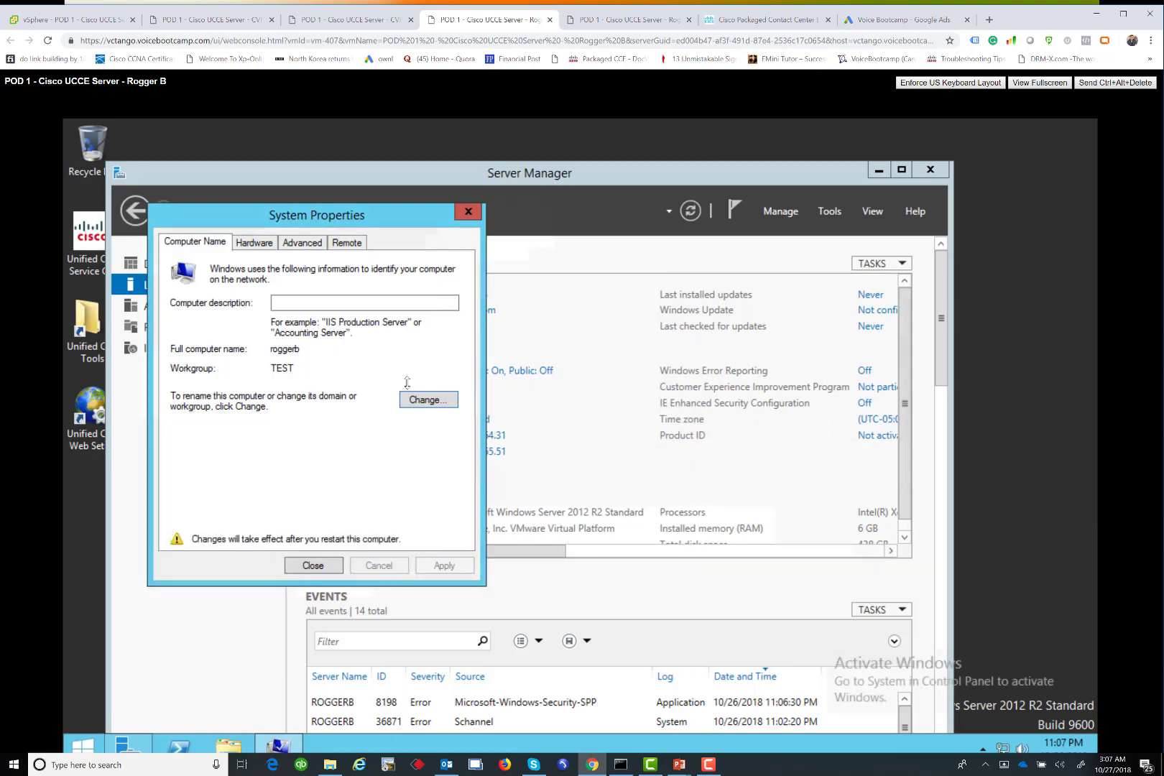
Switch roggerb back to domain pod1.com, authorizing with the administrator credentials
left_click(424, 399)
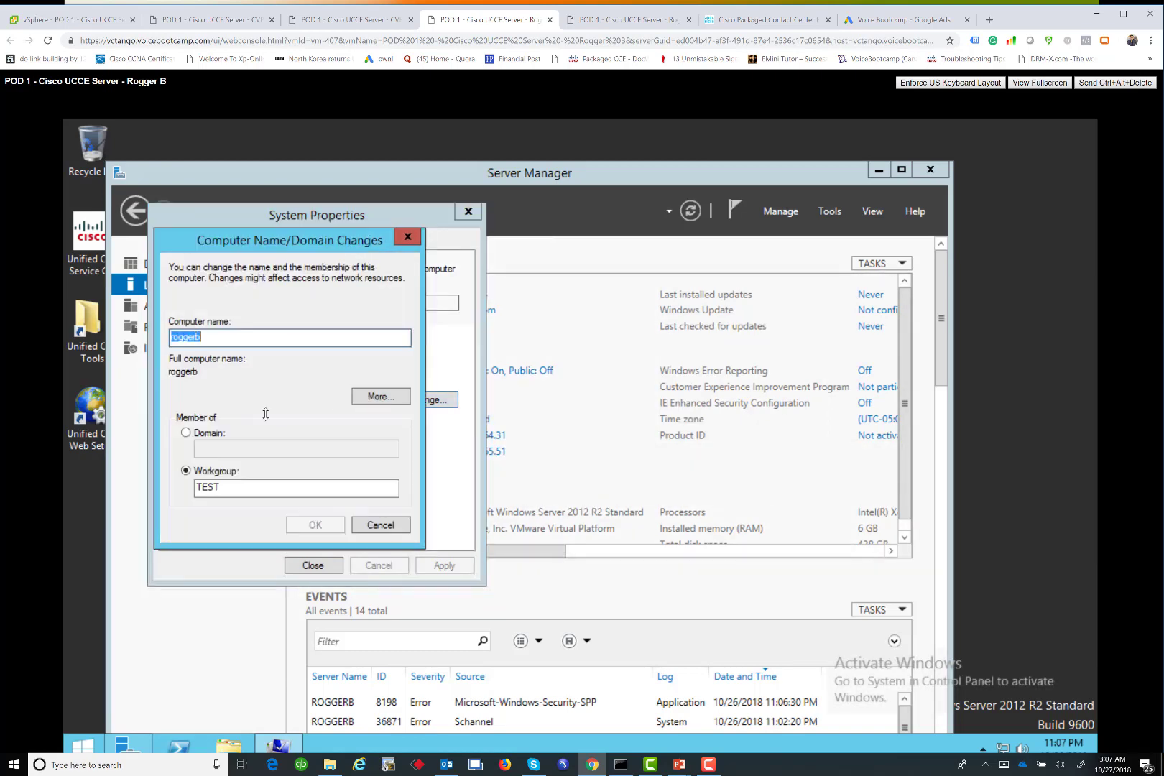
left_click(212, 434)
left_click(204, 451)
type("p")
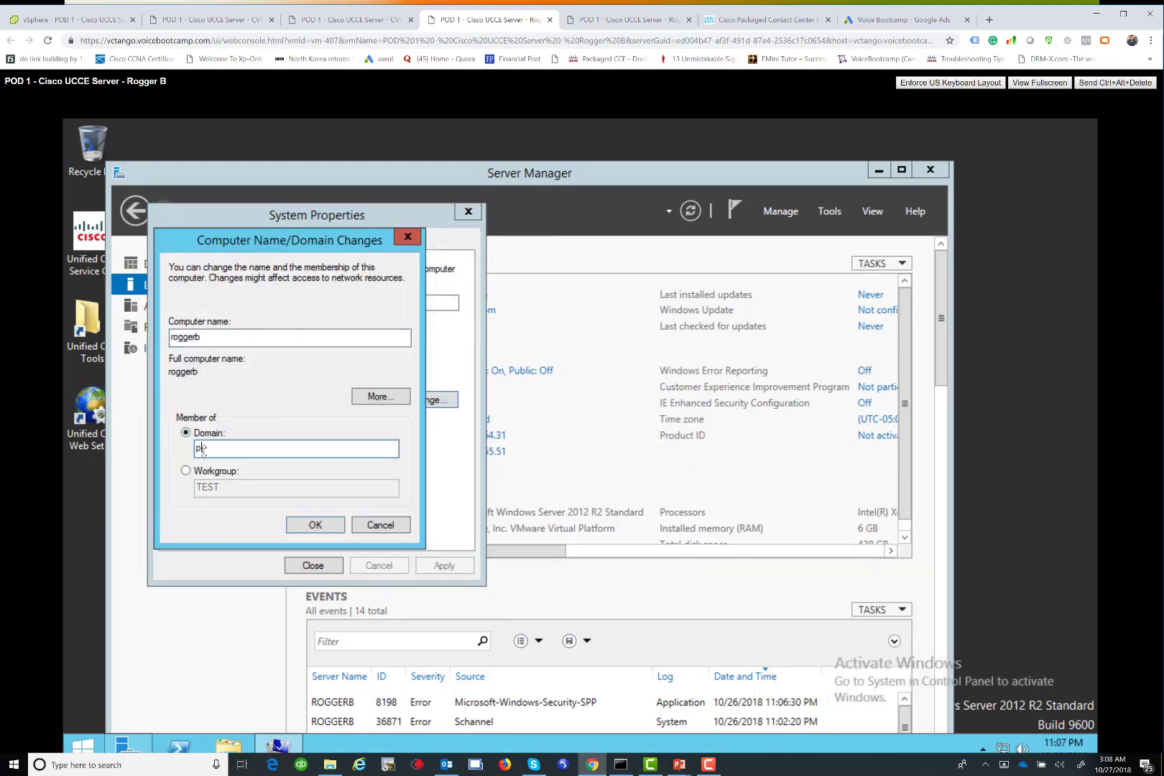
type("od1.com")
key("Return")
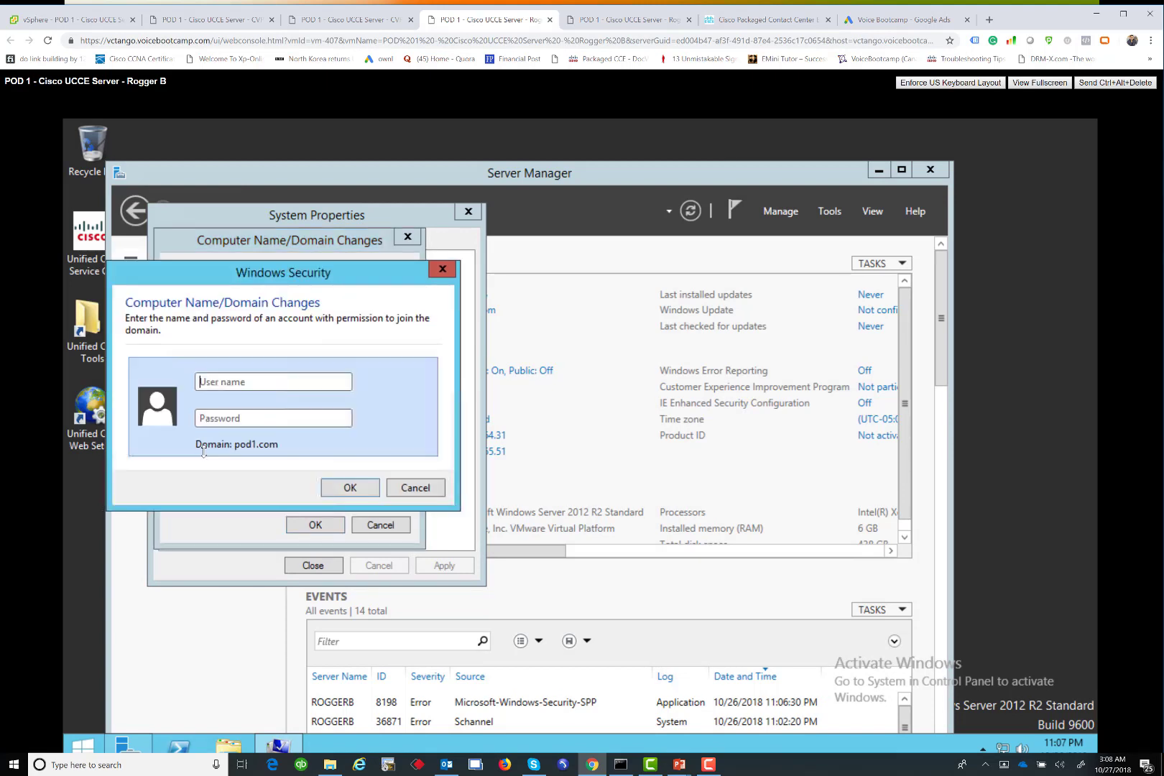
type("administrator")
key("Tab")
type("*************")
key("Return")
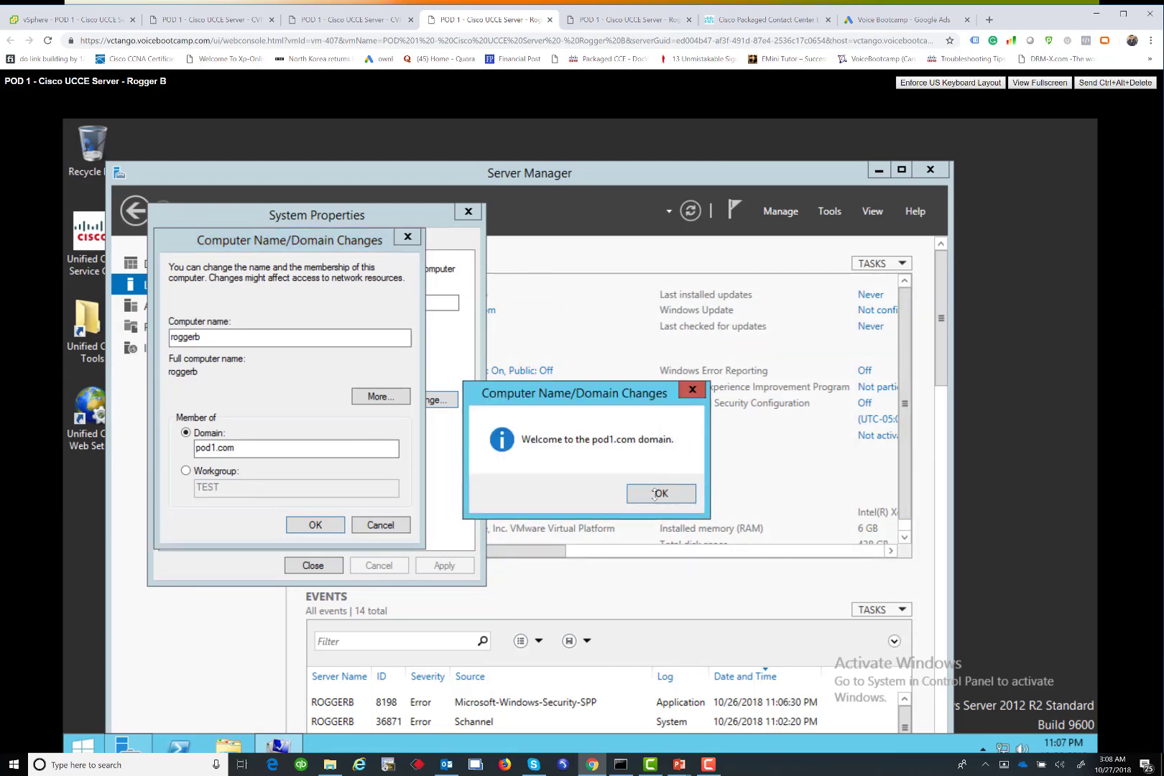
Acknowledge the welcome and restart notices, close System Properties, and restart the server now
key("Return")
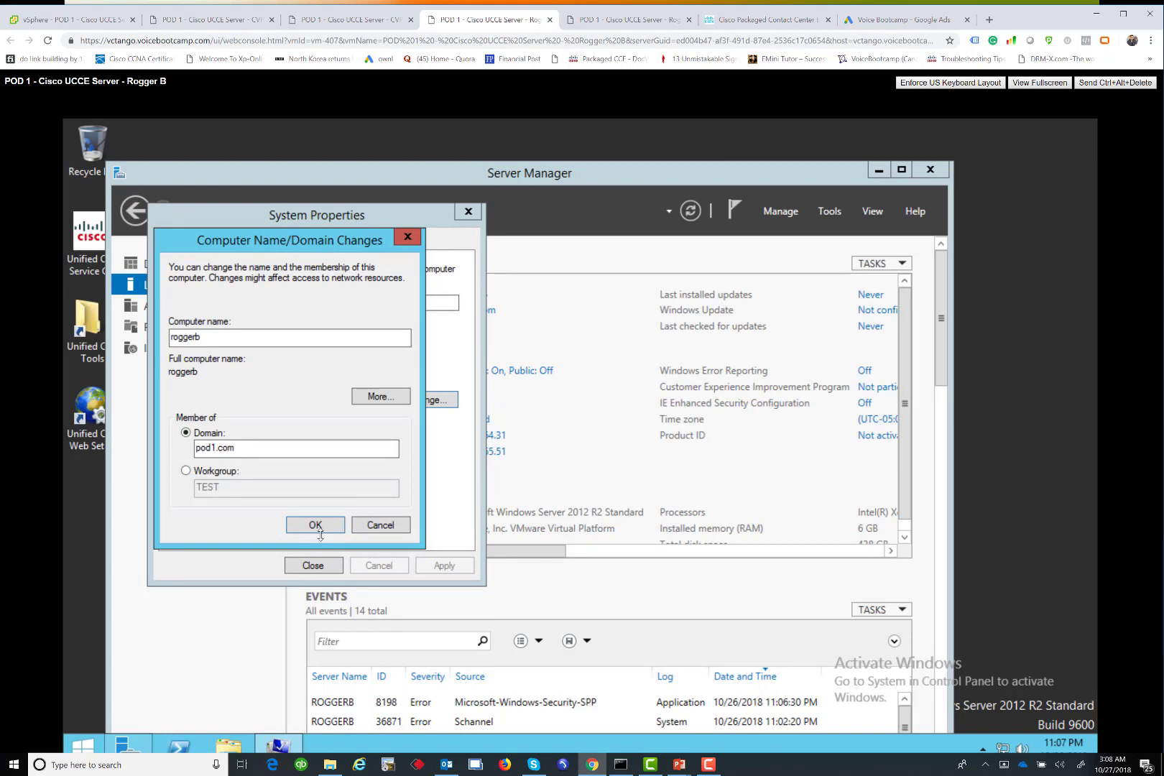
left_click(320, 532)
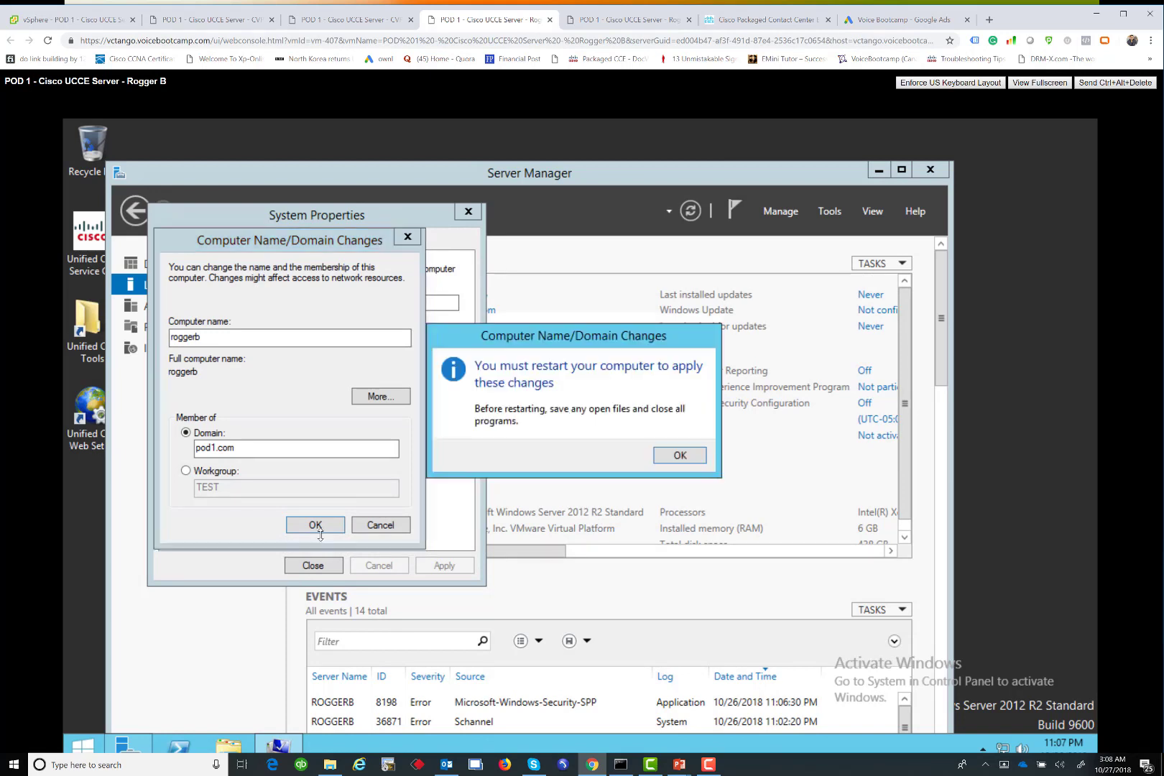
left_click(688, 457)
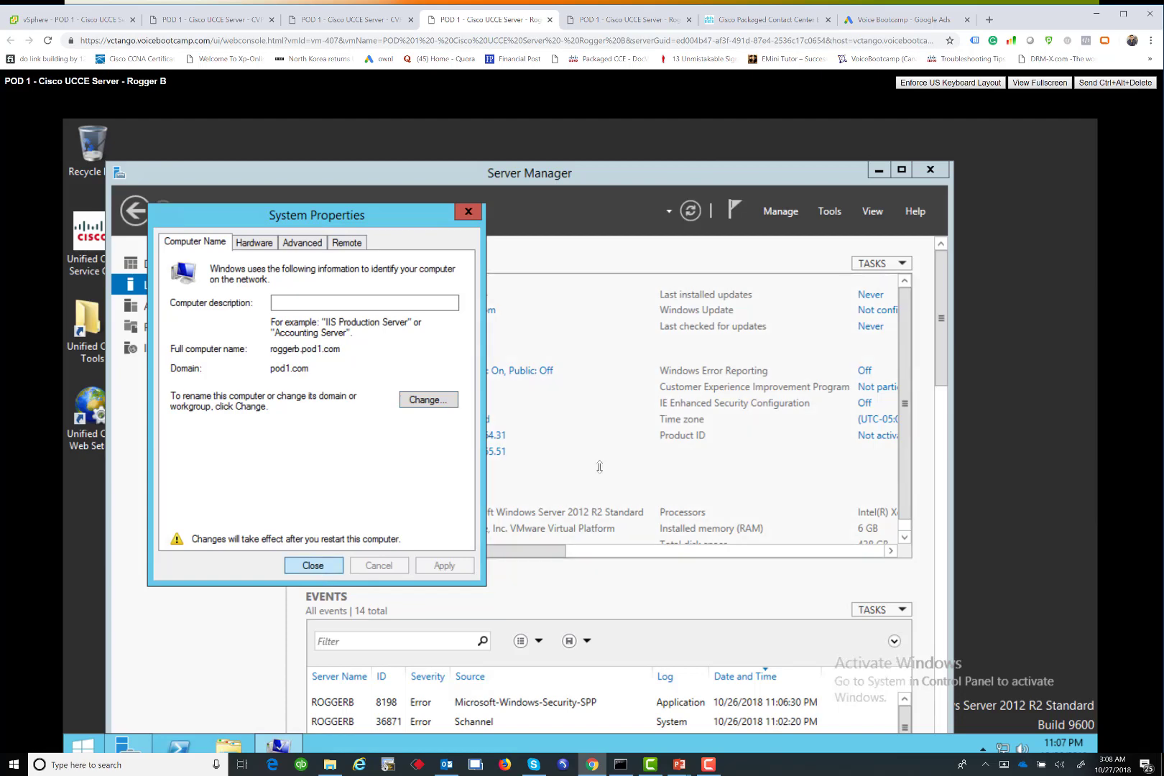
key("Return")
left_click(592, 450)
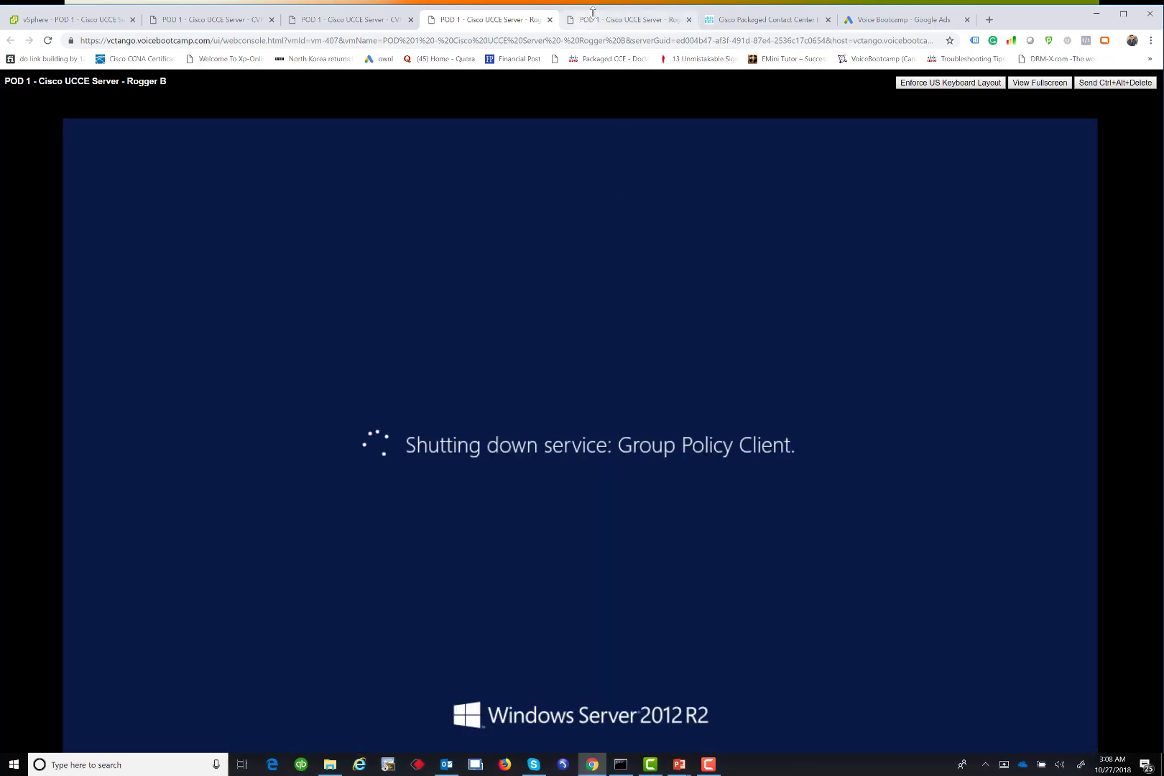
On the Rogger A console, close the database-created confirmation and creation windows
left_click(623, 14)
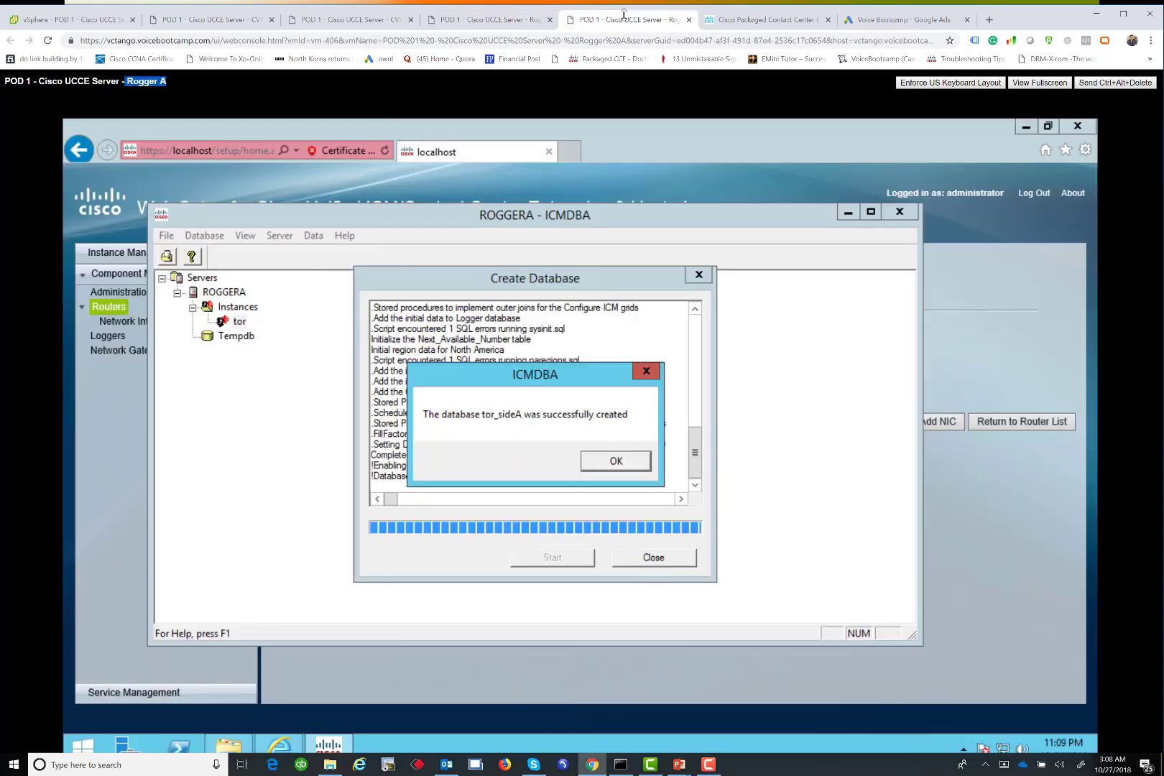
left_click(622, 465)
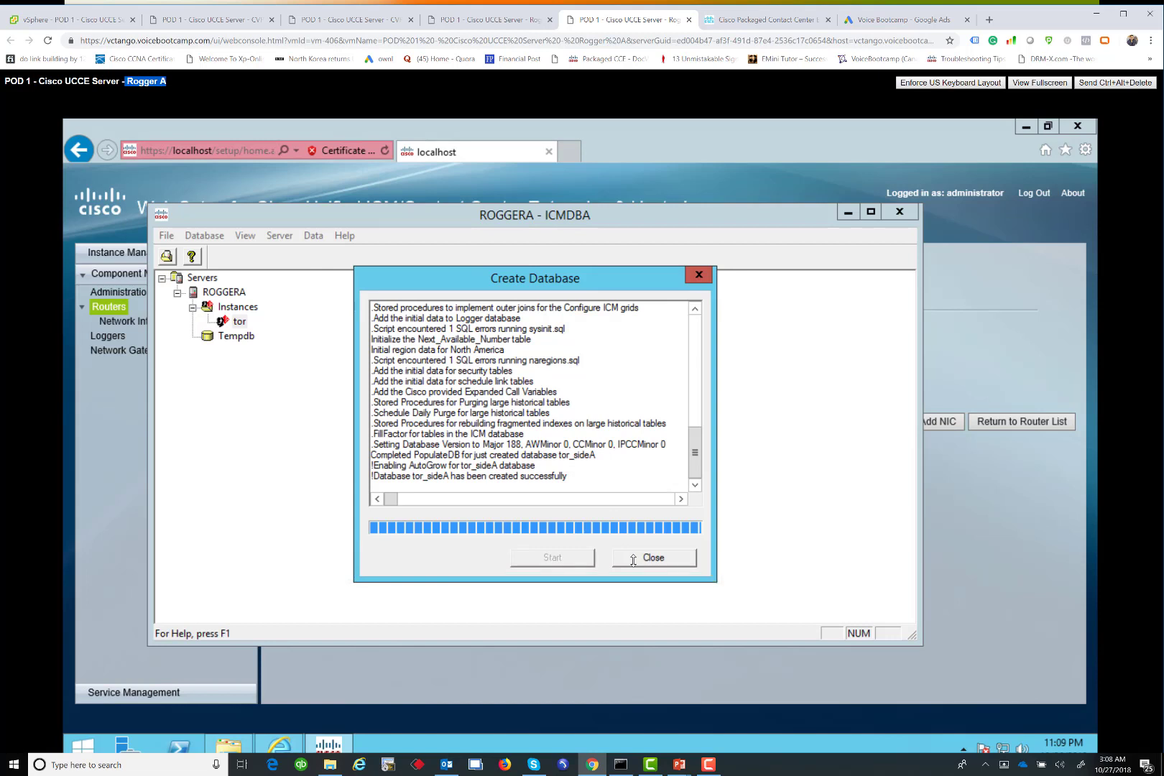
left_click(633, 559)
Create an Outbound Option SideA database under LoggerA with 1400 MB data and 100 MB log devices
right_click(275, 336)
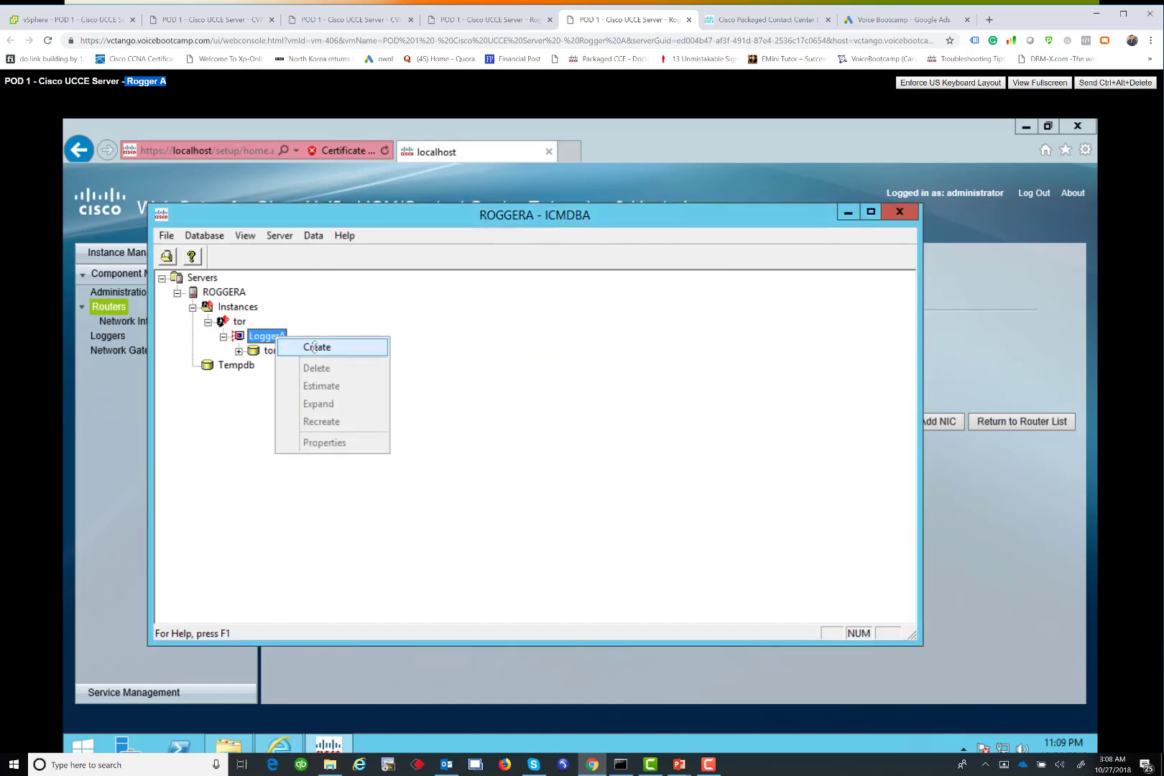
left_click(315, 348)
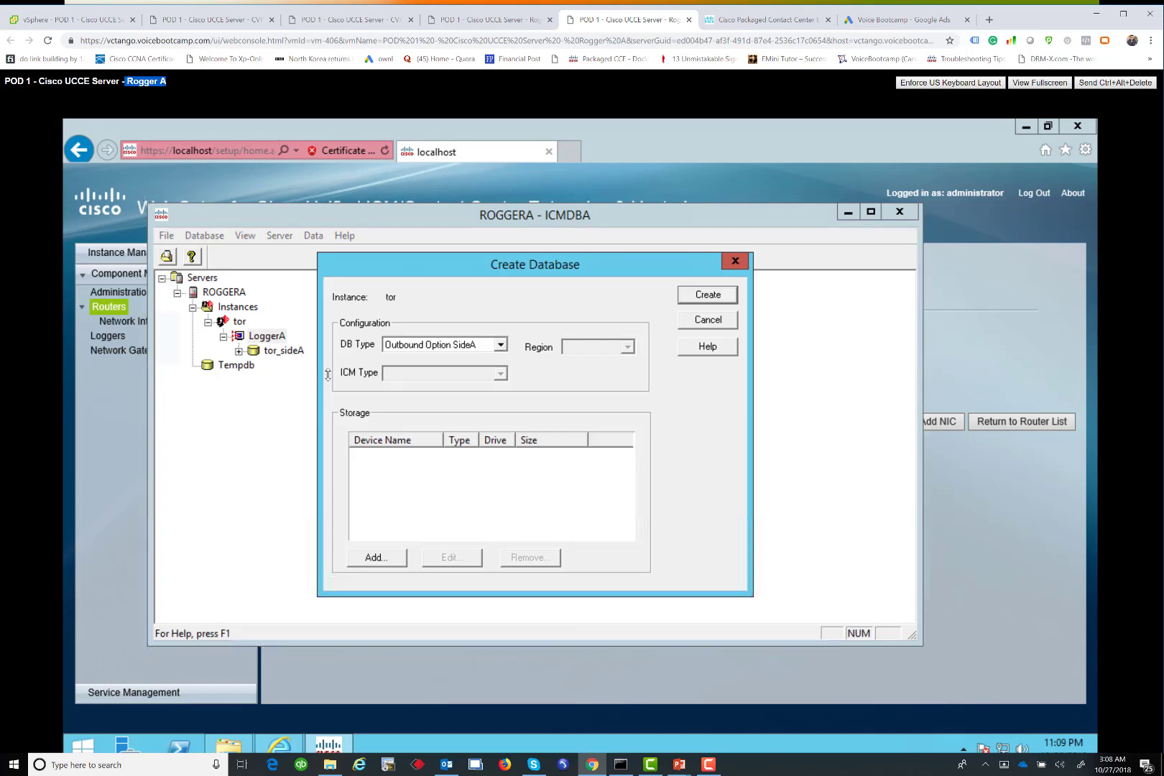
left_click(375, 558)
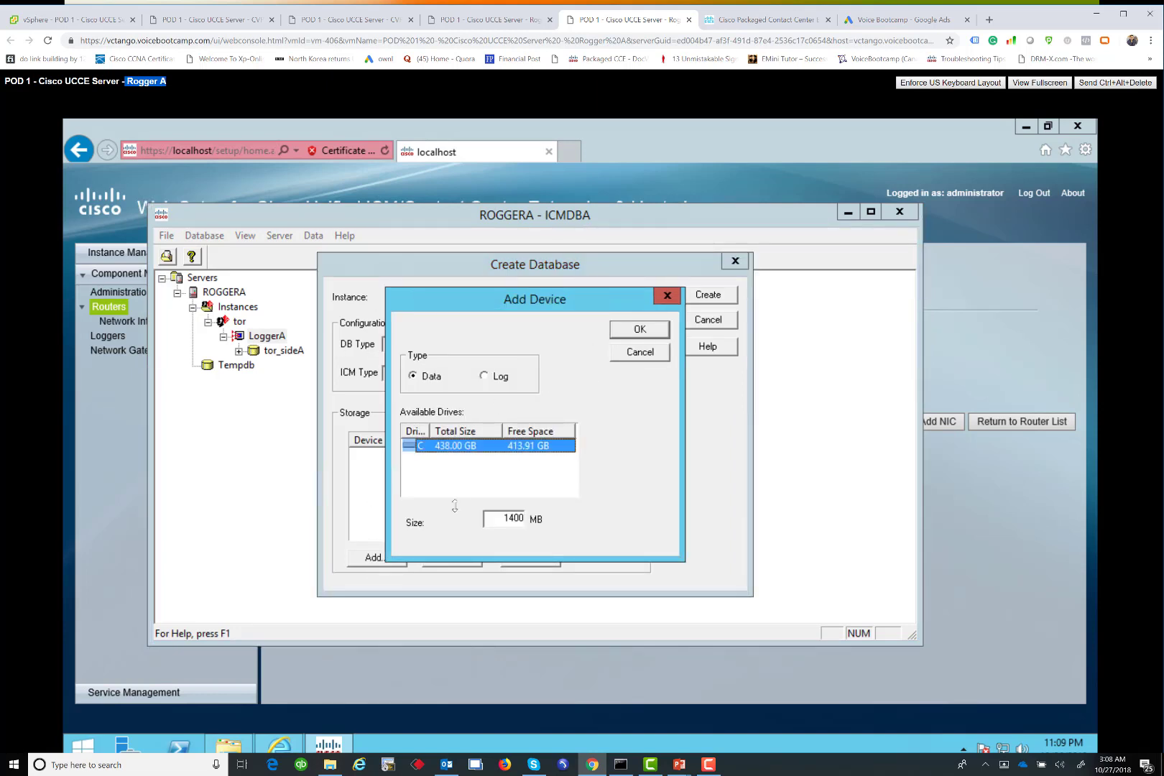
key("Return")
left_click(375, 558)
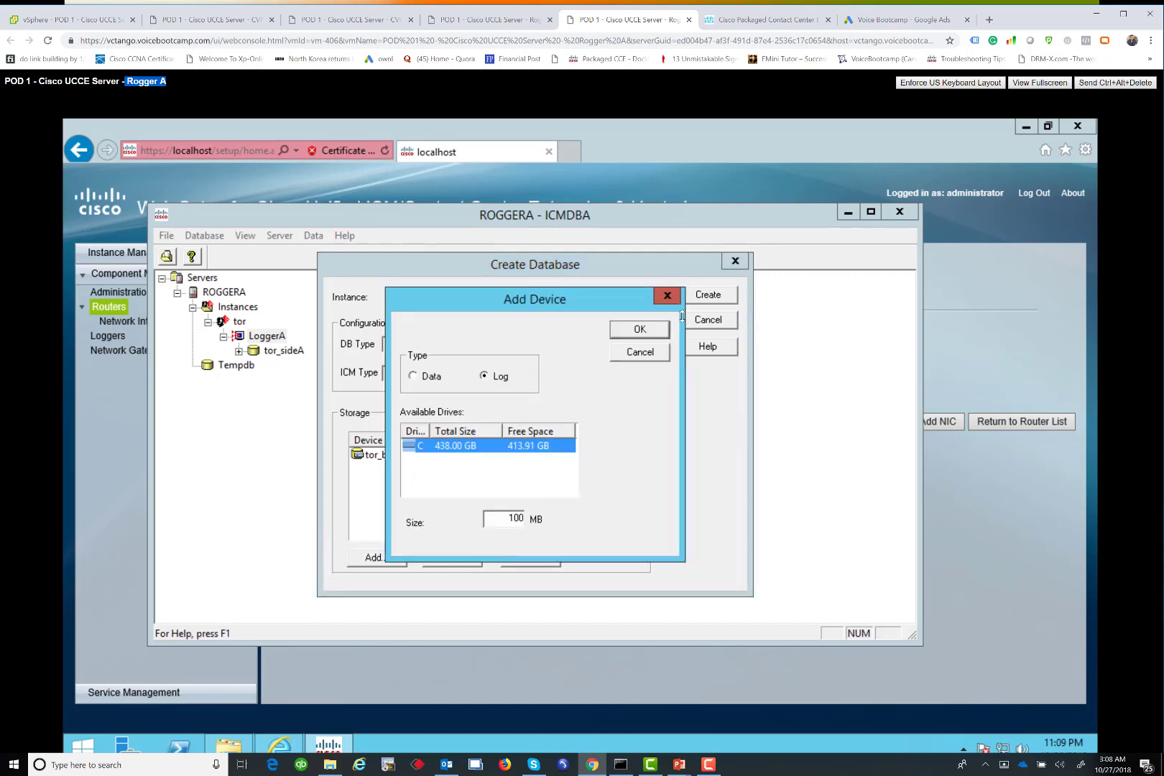
left_click(637, 332)
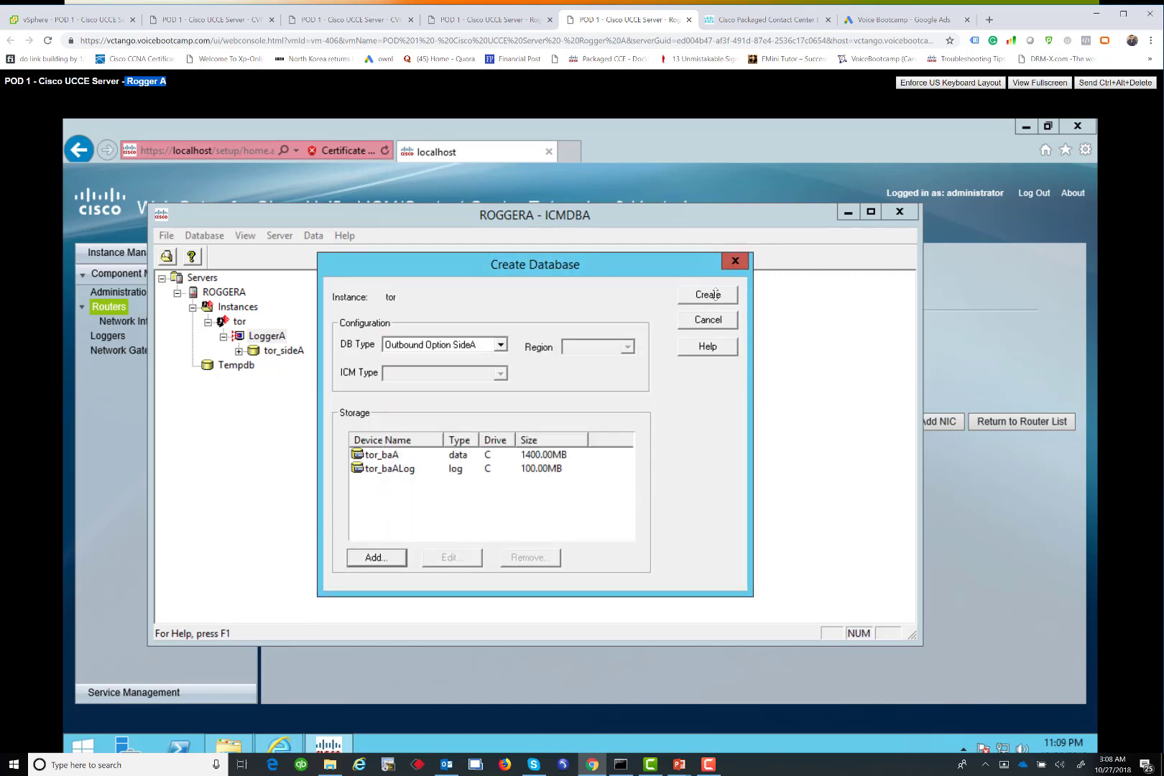
left_click(715, 294)
left_click(515, 558)
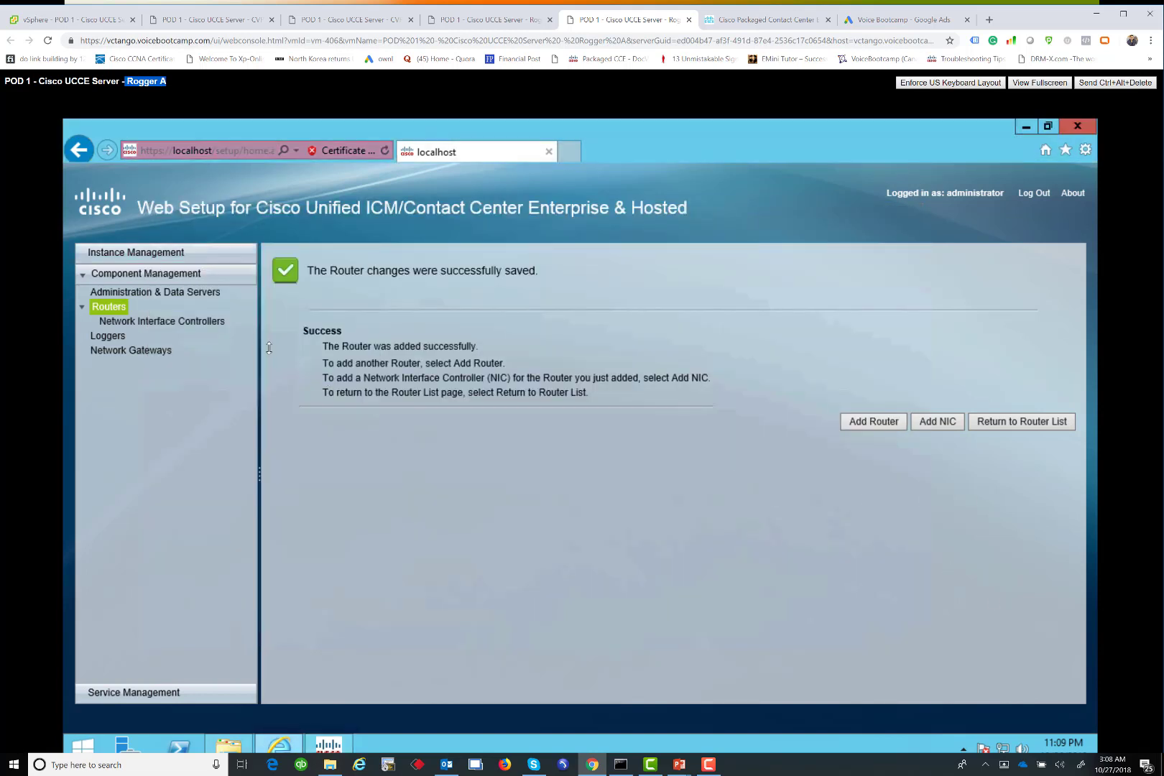
Begin adding a new logger, keeping the Enterprise, Side A, Duplexed deployment settings
left_click(102, 335)
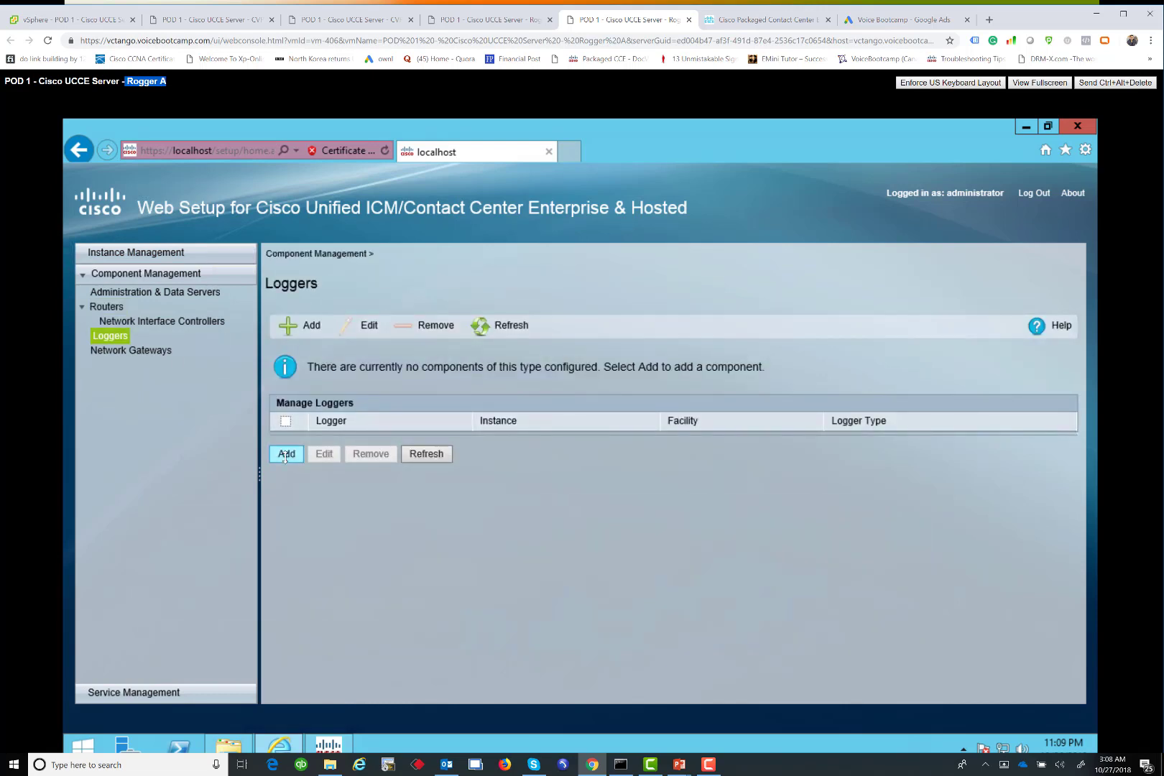
left_click(285, 455)
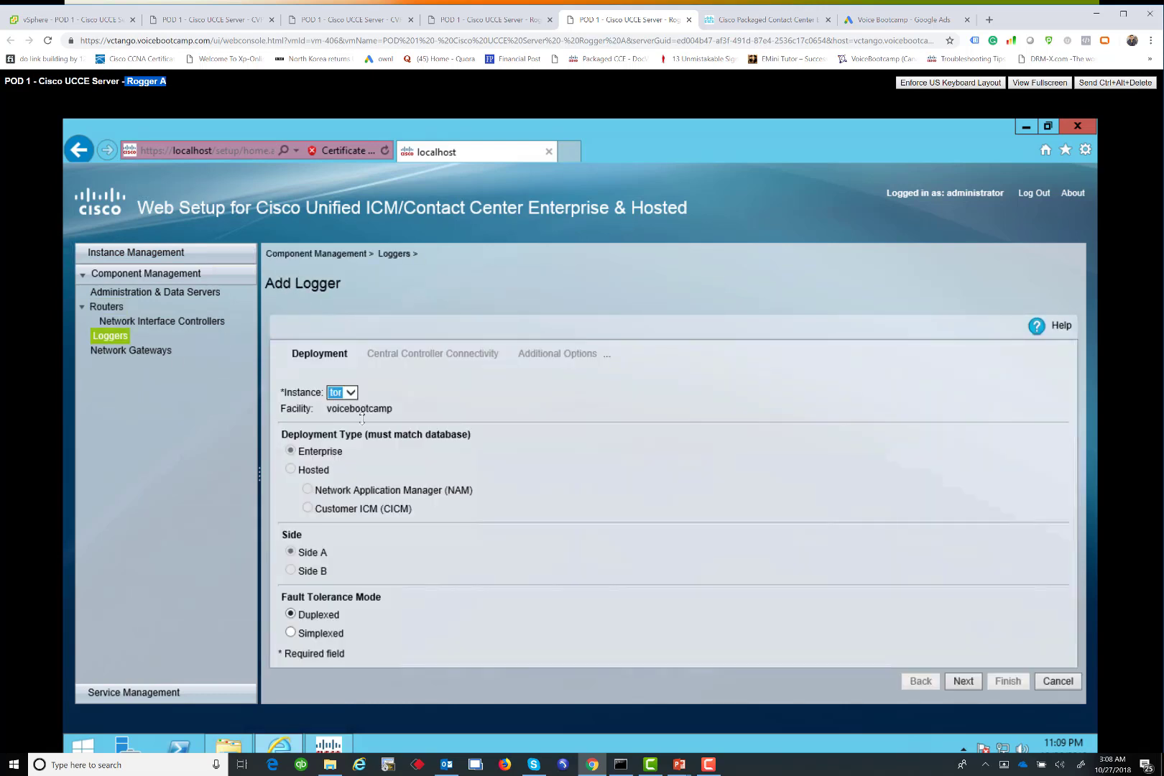
left_click(964, 681)
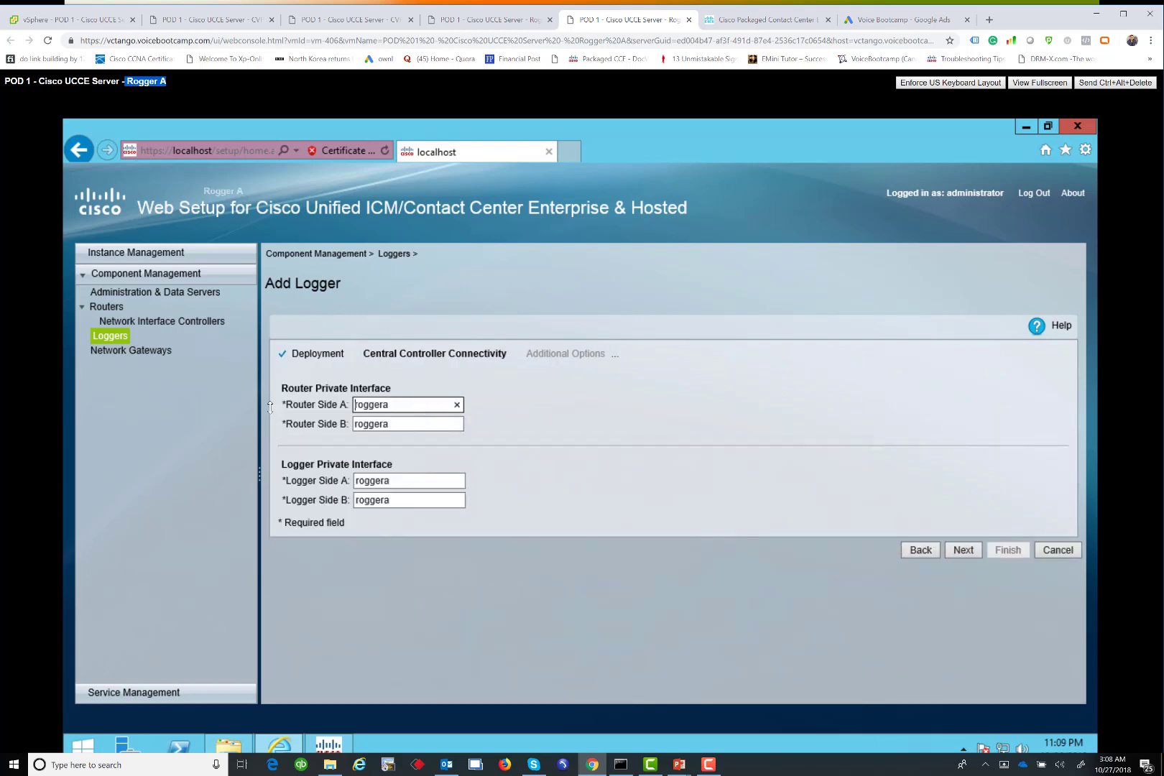
Fill in the router and logger private addresses, starting with 192.11.64.21 for Router Side A
key("ctrl+a")
left_click(414, 408)
key("BackSpace")
key("BackSpace")
key("BackSpace")
key("BackSpace")
key("BackSpace")
key("BackSpace")
type("192.11.64.21")
key("ctrl+a")
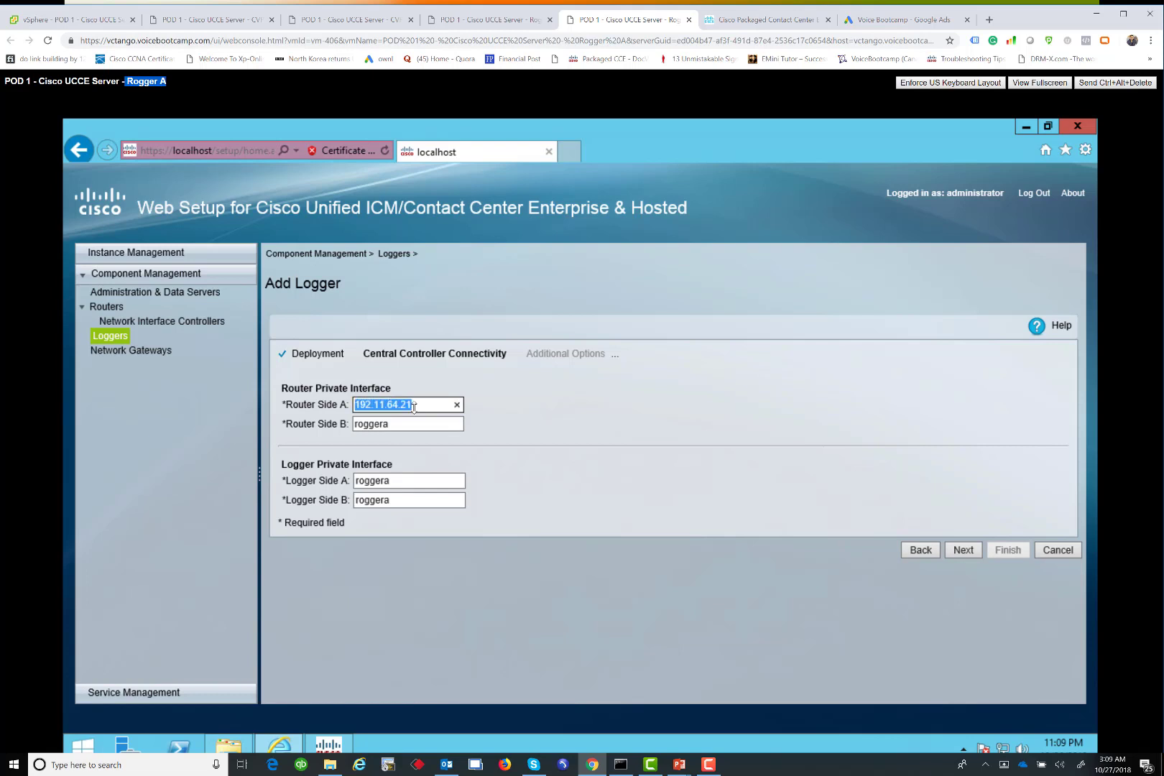
key("ctrl+c")
key("Tab")
key("ctrl+v")
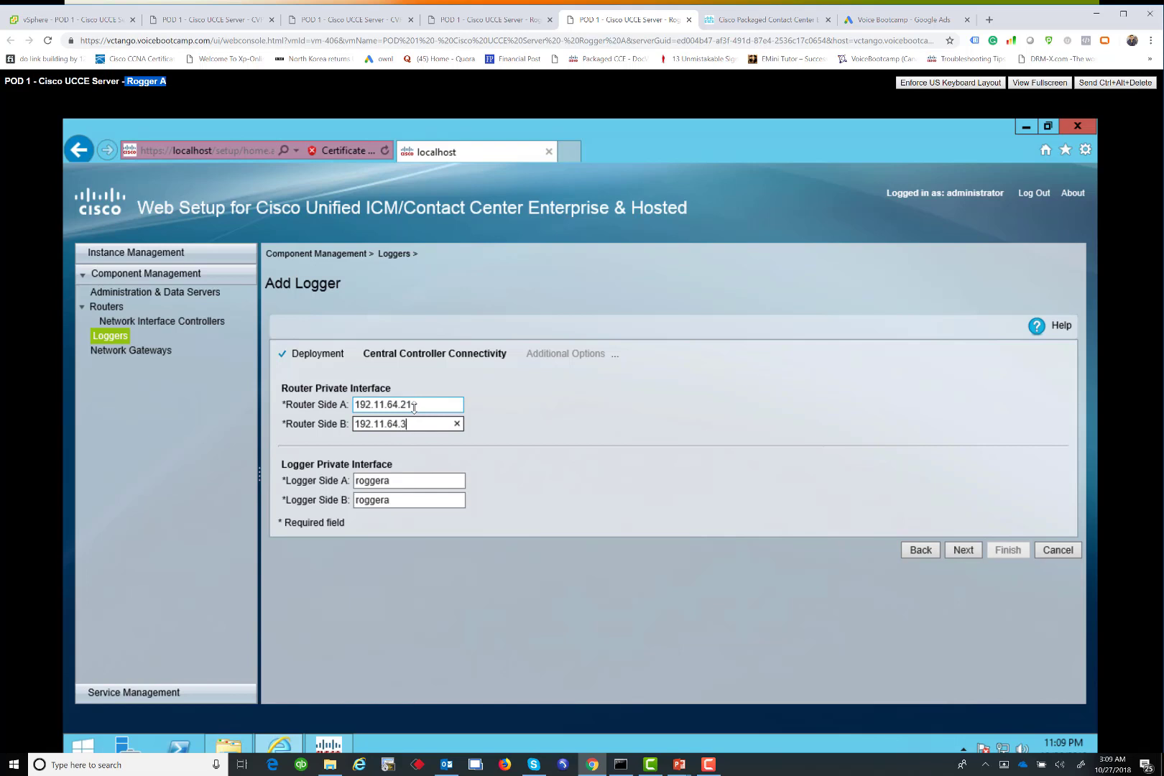
type("1")
key("Tab")
key("ctrl+v")
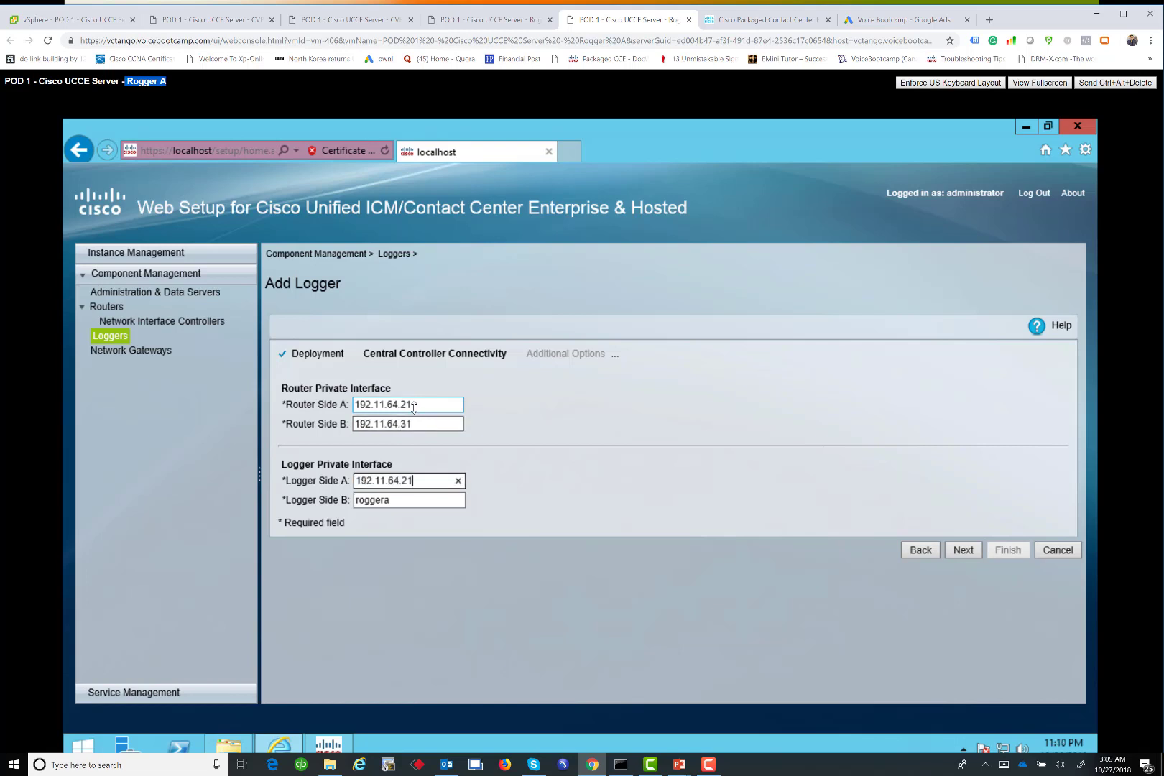
key("Tab")
key("ctrl+v")
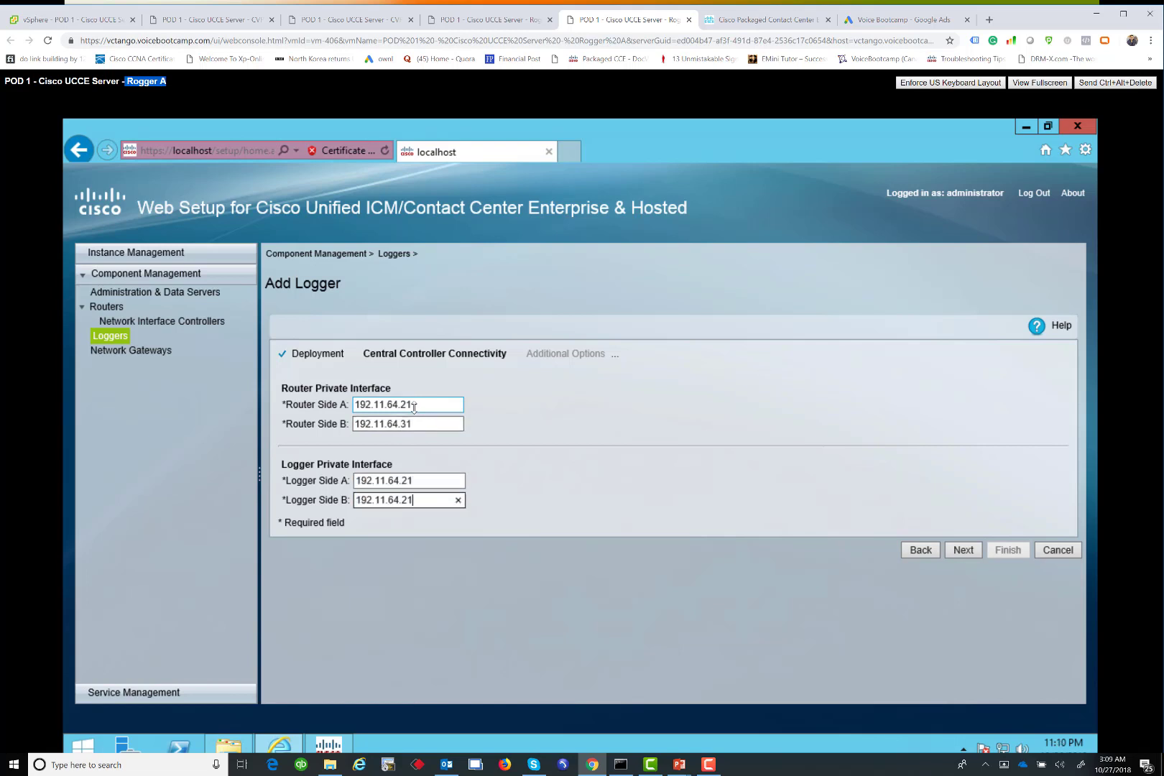
key("BackSpace")
key("BackSpace")
Enable historical data replication, database purge configuration steps, and Outbound Option
left_click(958, 552)
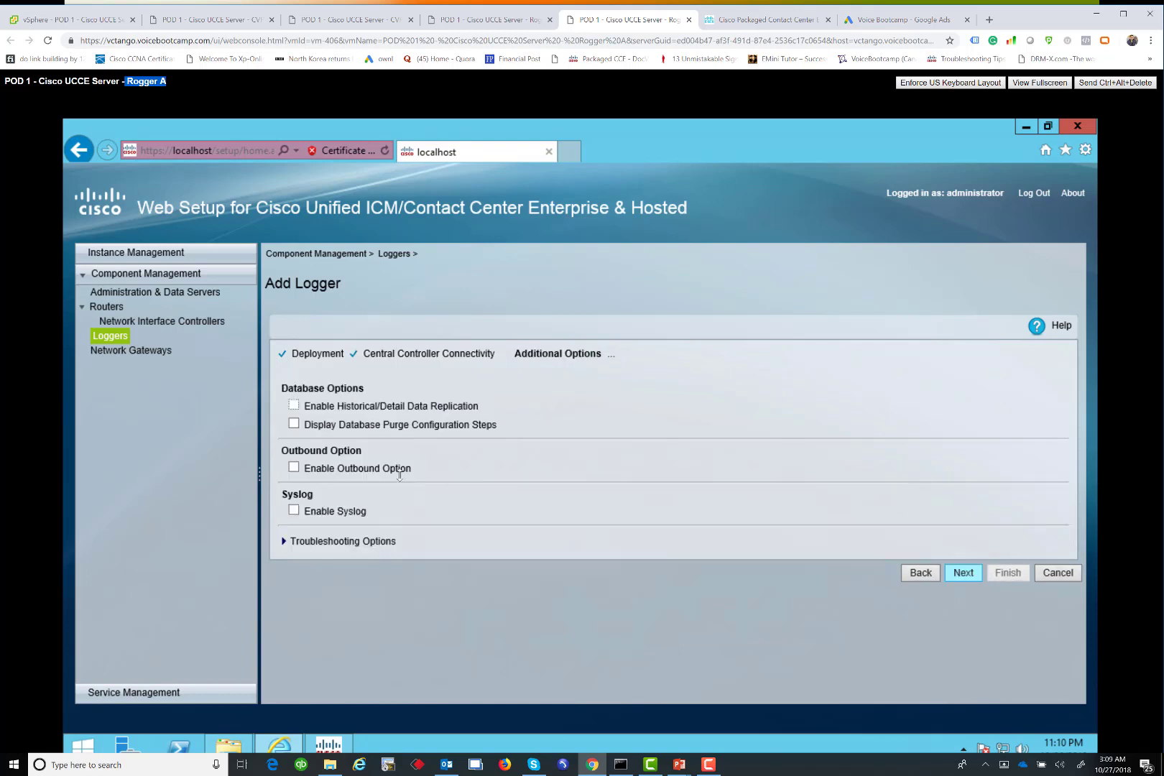
left_click(294, 406)
left_click(294, 424)
left_click(294, 467)
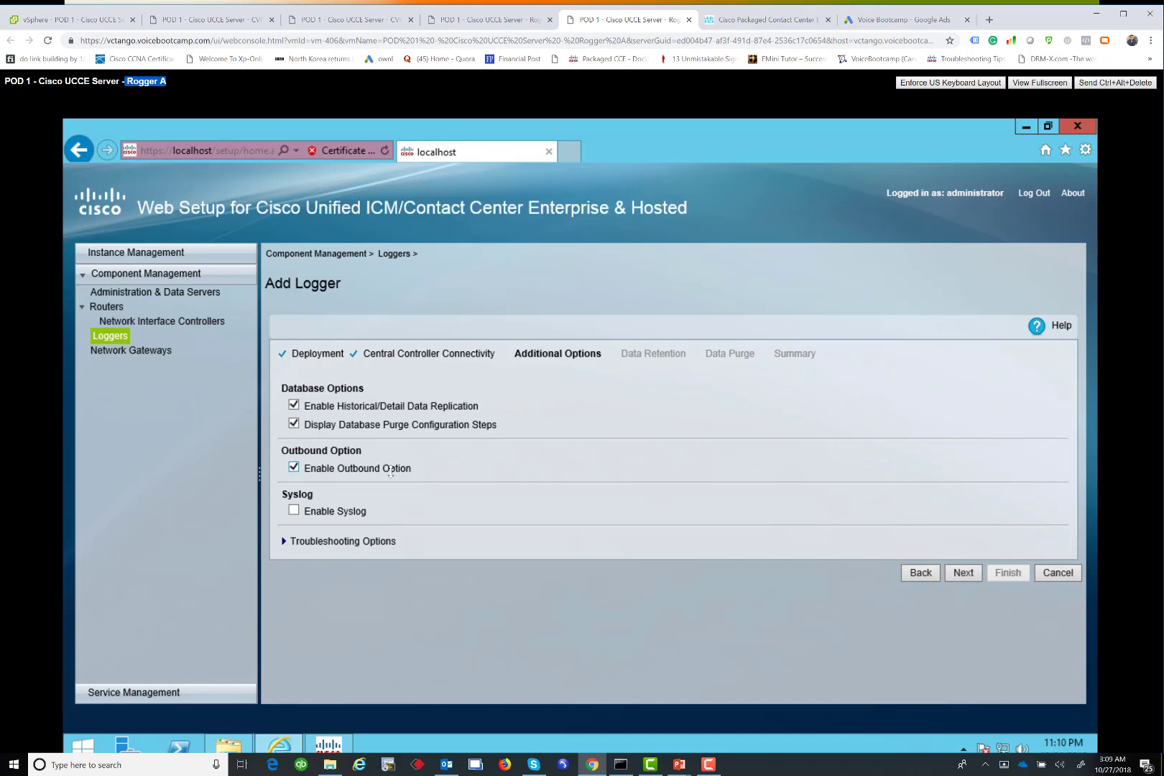
Accept the retention and purge schedule pages, set the Logger service to start, and finish
left_click(963, 573)
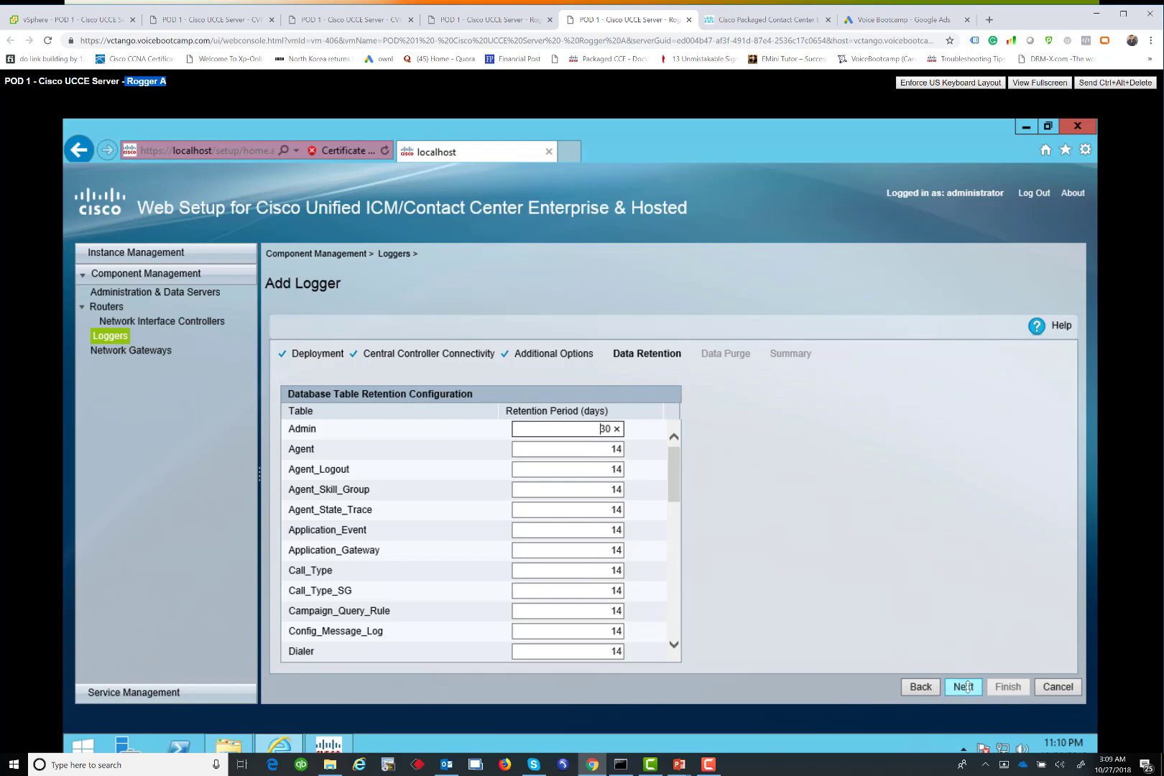
left_click(965, 686)
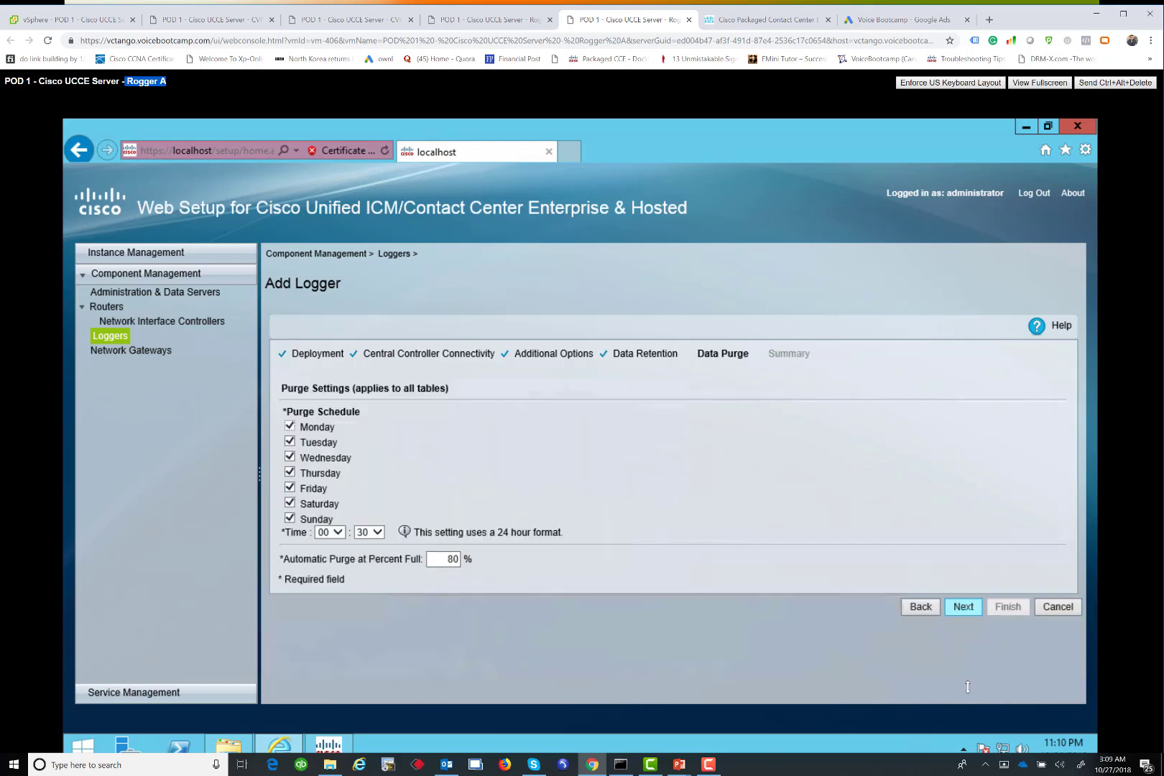
left_click(956, 606)
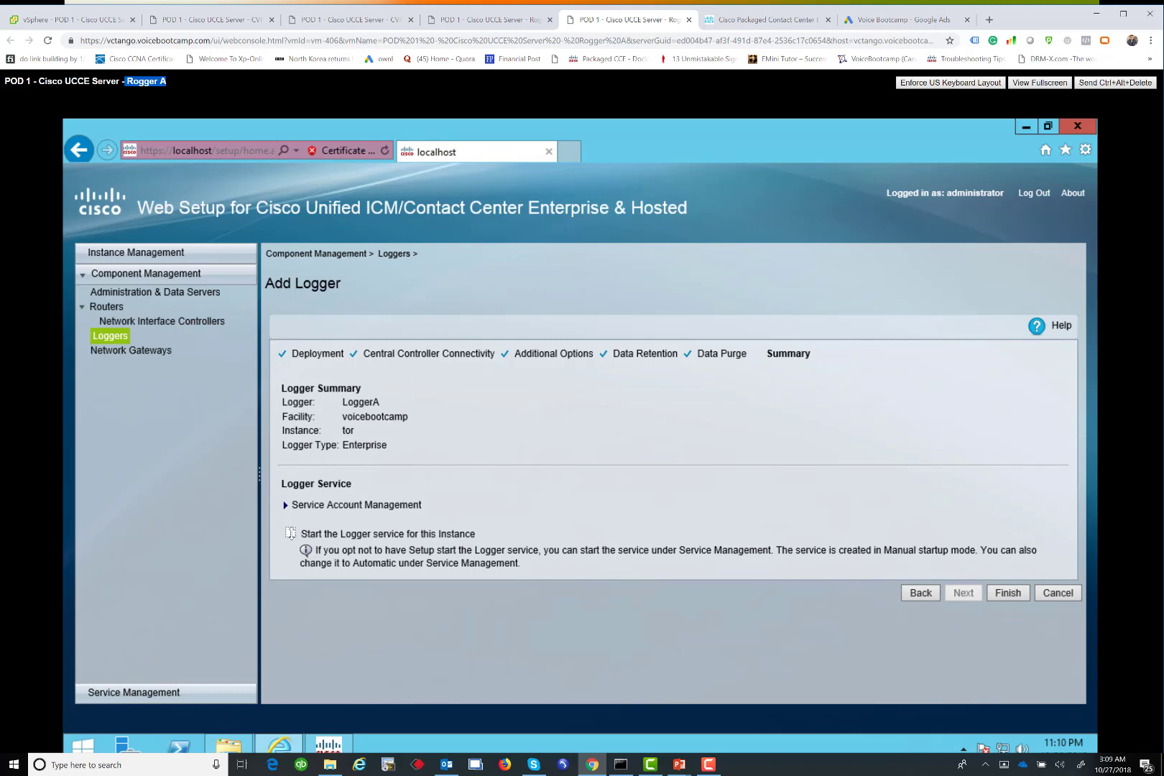
left_click(291, 534)
left_click(1013, 593)
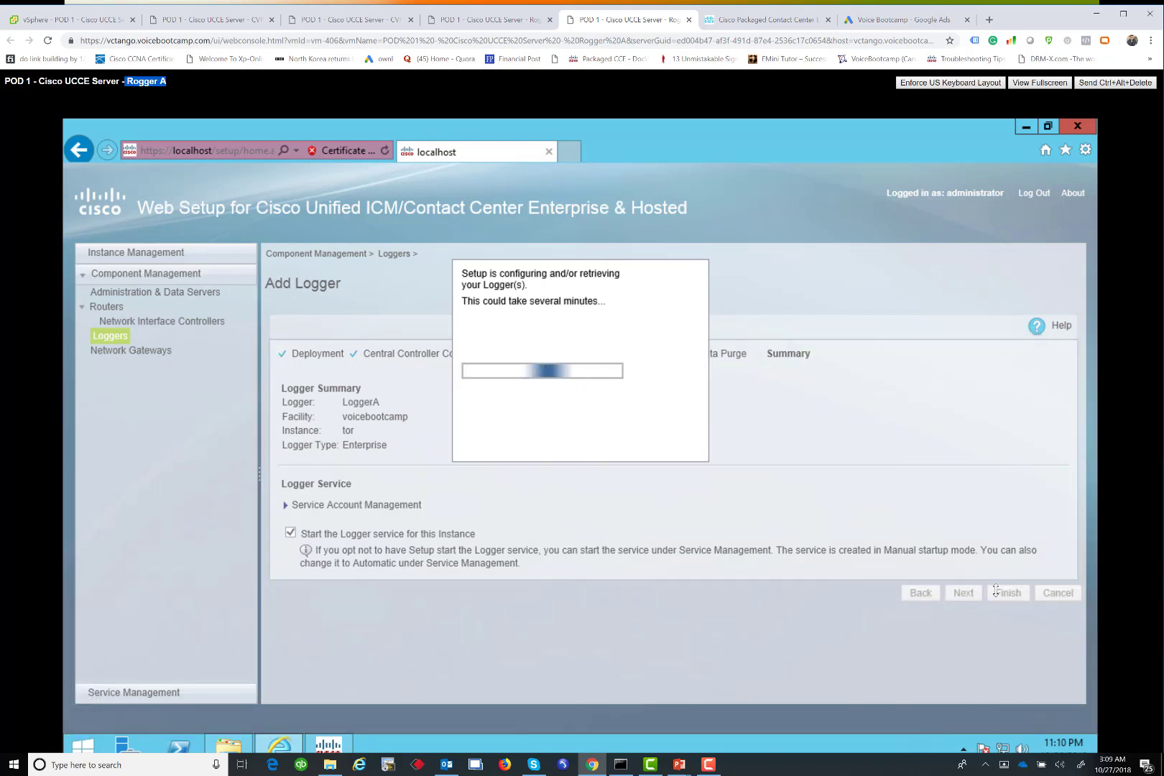
left_click(446, 21)
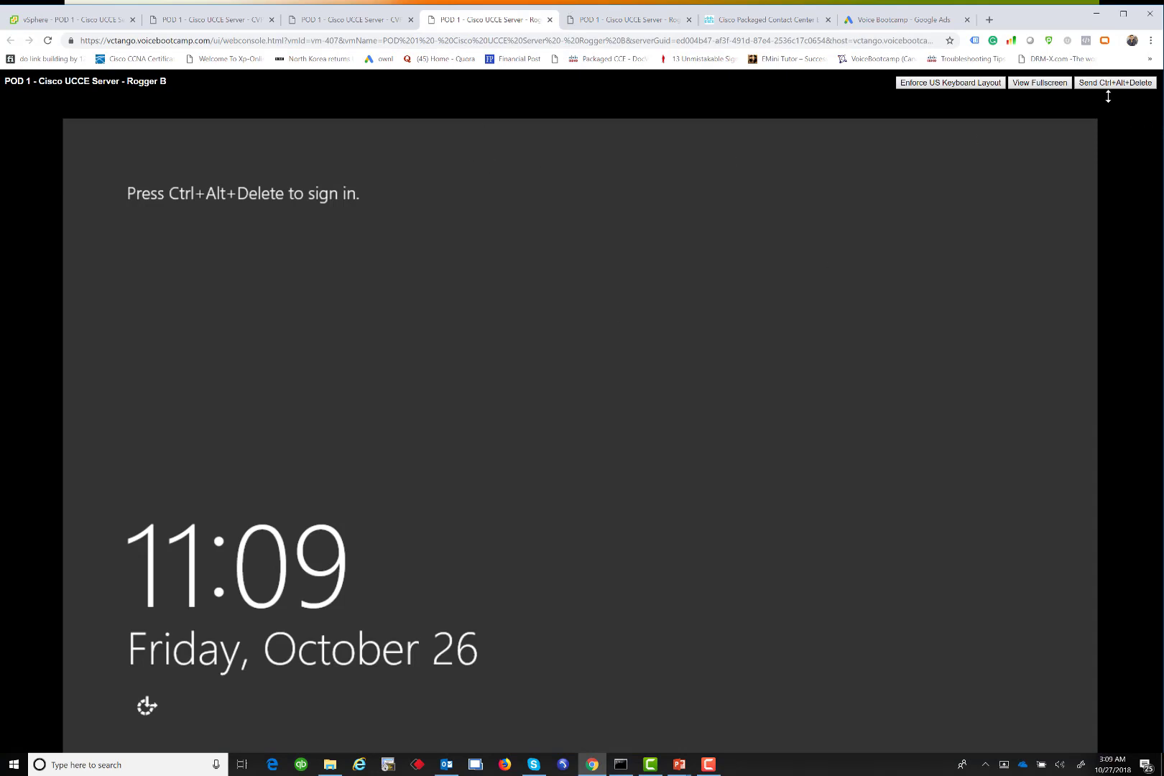
Wake the Rogger B sign-in screen, go back to user selection, and return to vSphere snapshots
left_click(1110, 84)
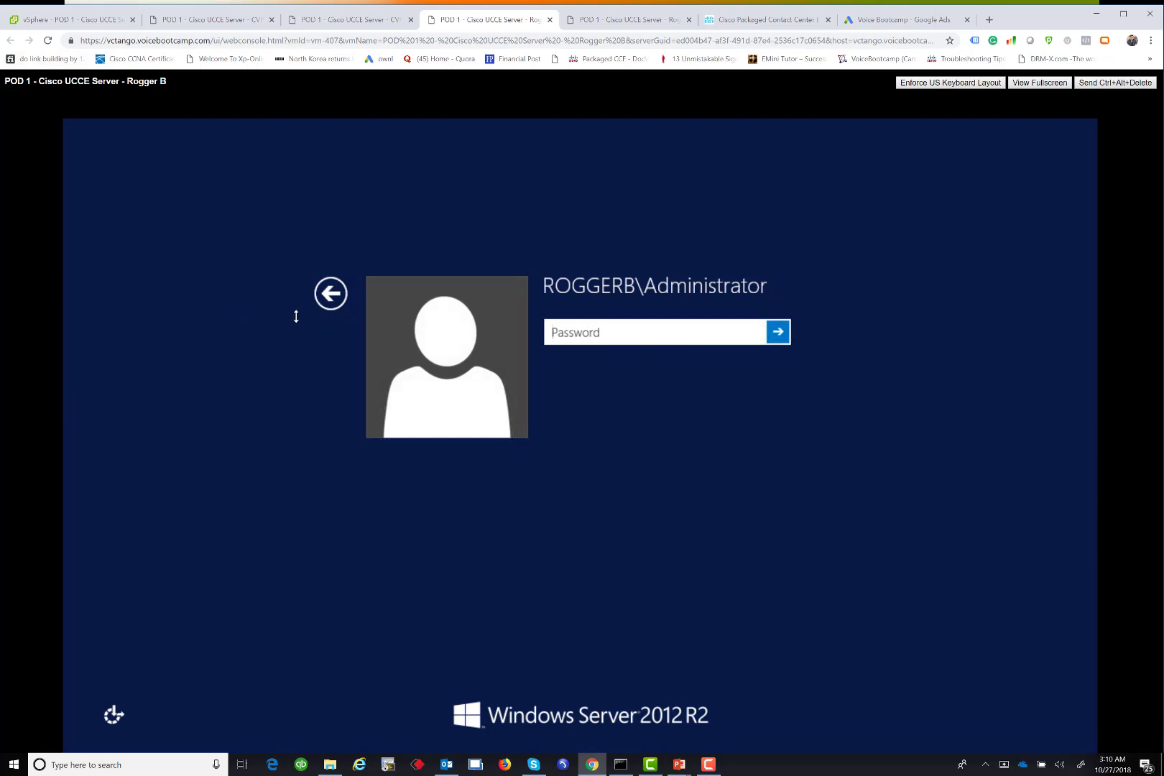
left_click(334, 296)
key("ctrl+1")
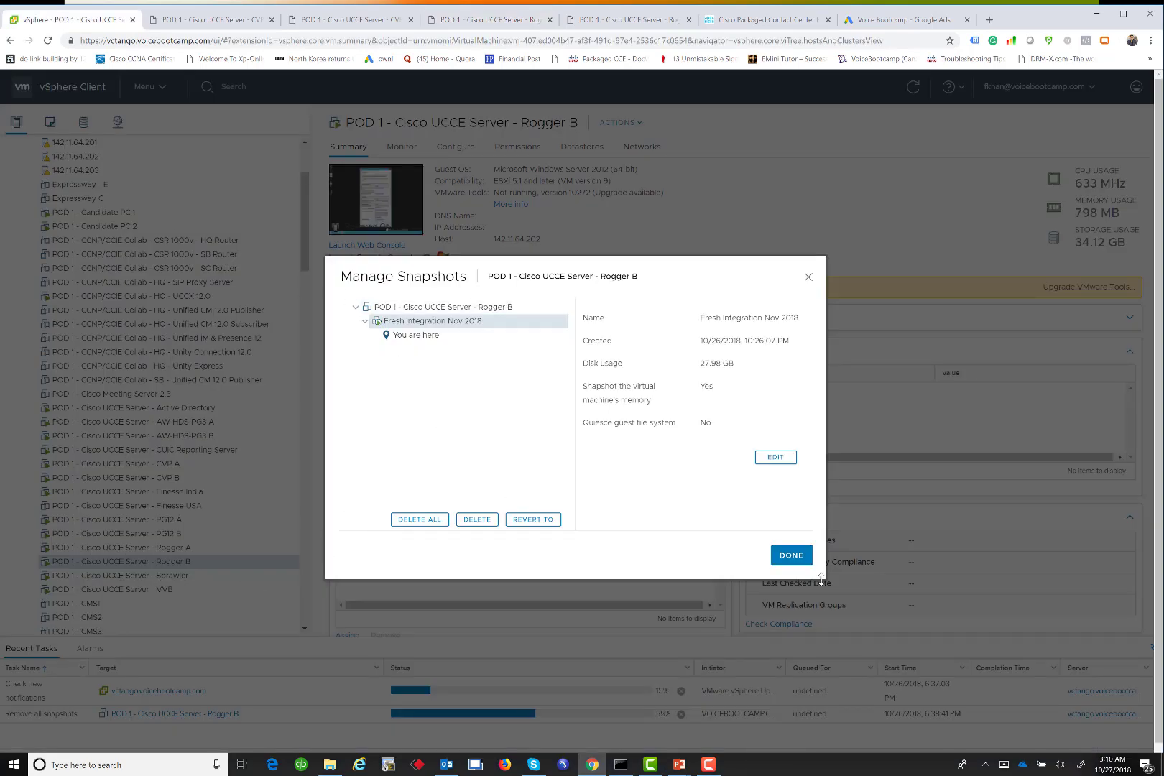
Take a Rogger B snapshot named 'Fresh Integration - Nov 2018', including memory
left_click(791, 562)
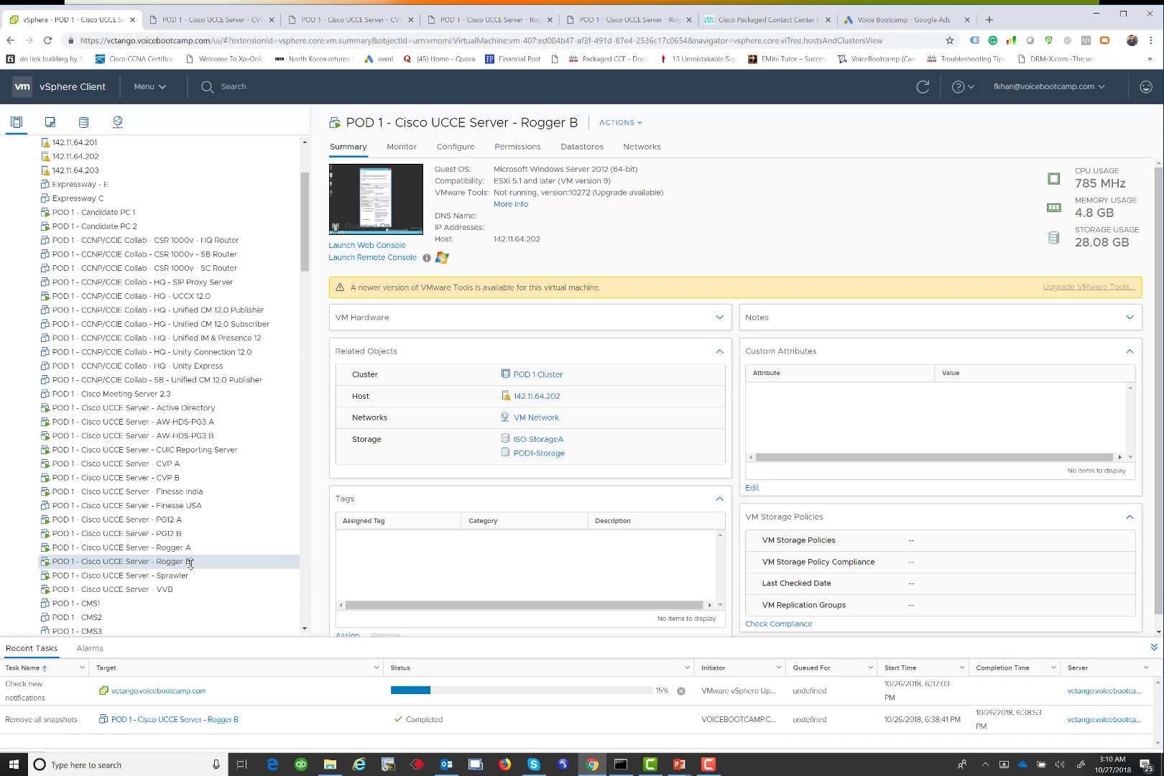
right_click(186, 561)
mouse_move(259, 453)
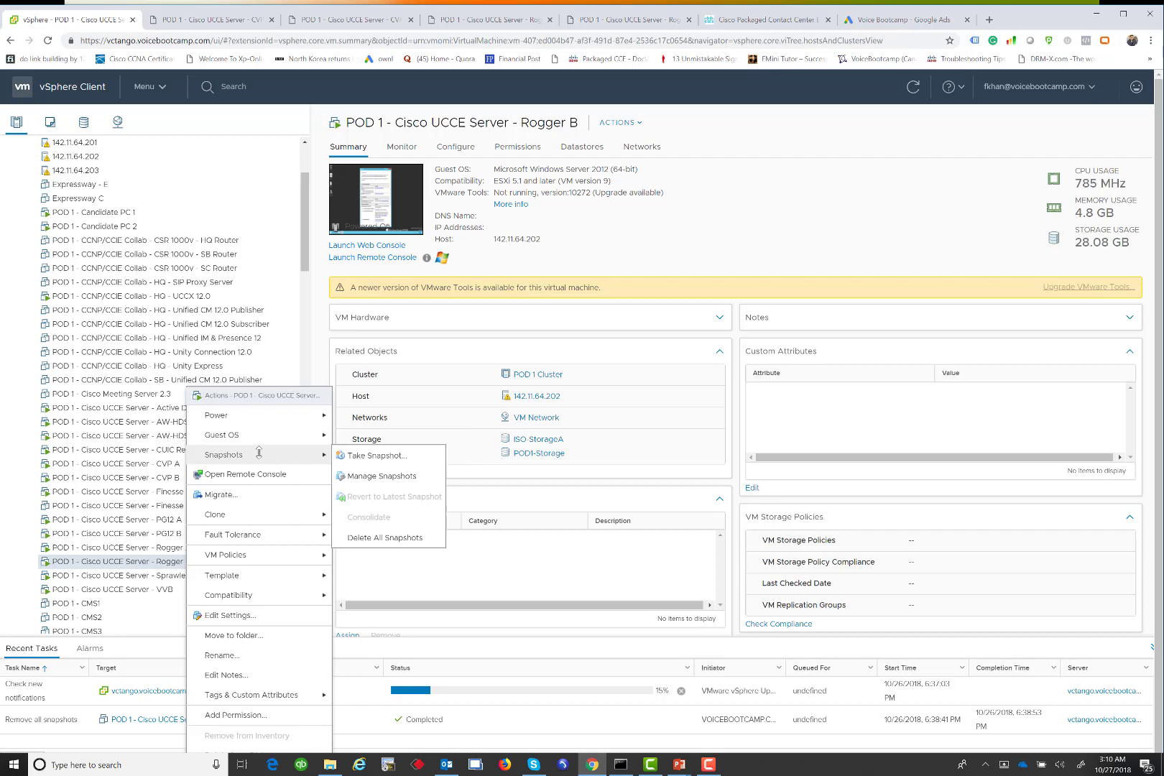
left_click(345, 457)
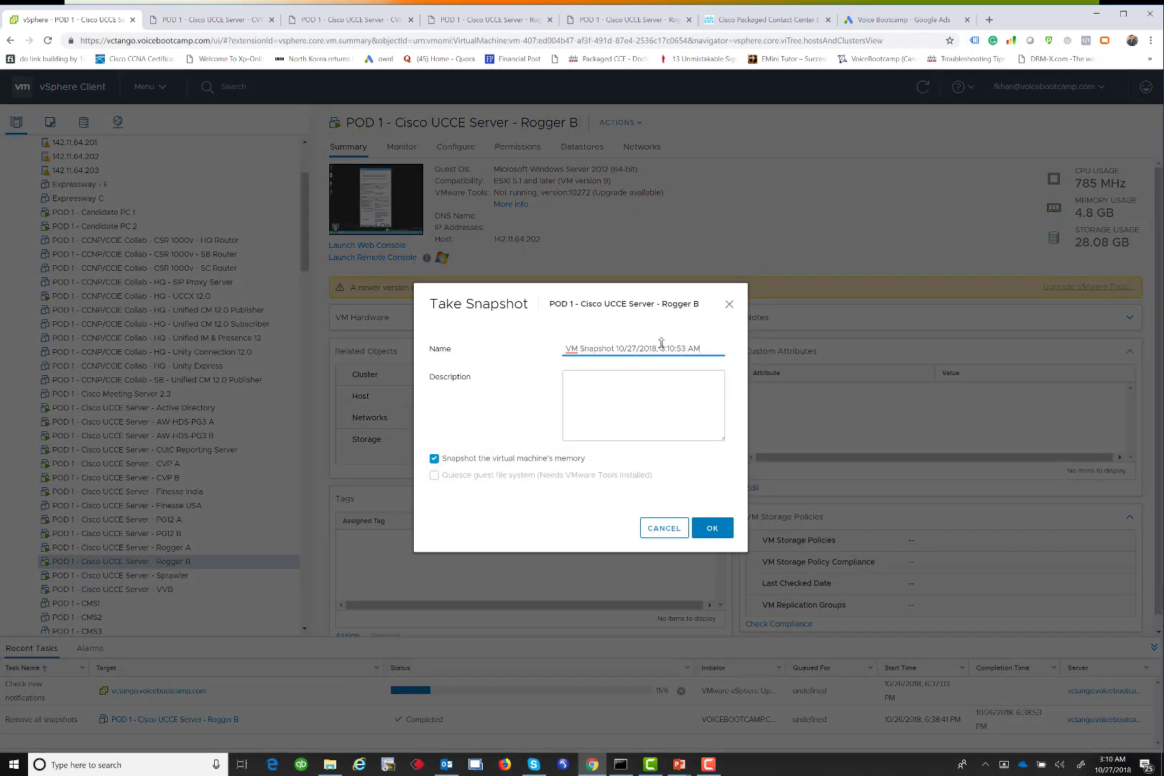
left_click_drag(699, 348, 356, 322)
type("Fresh")
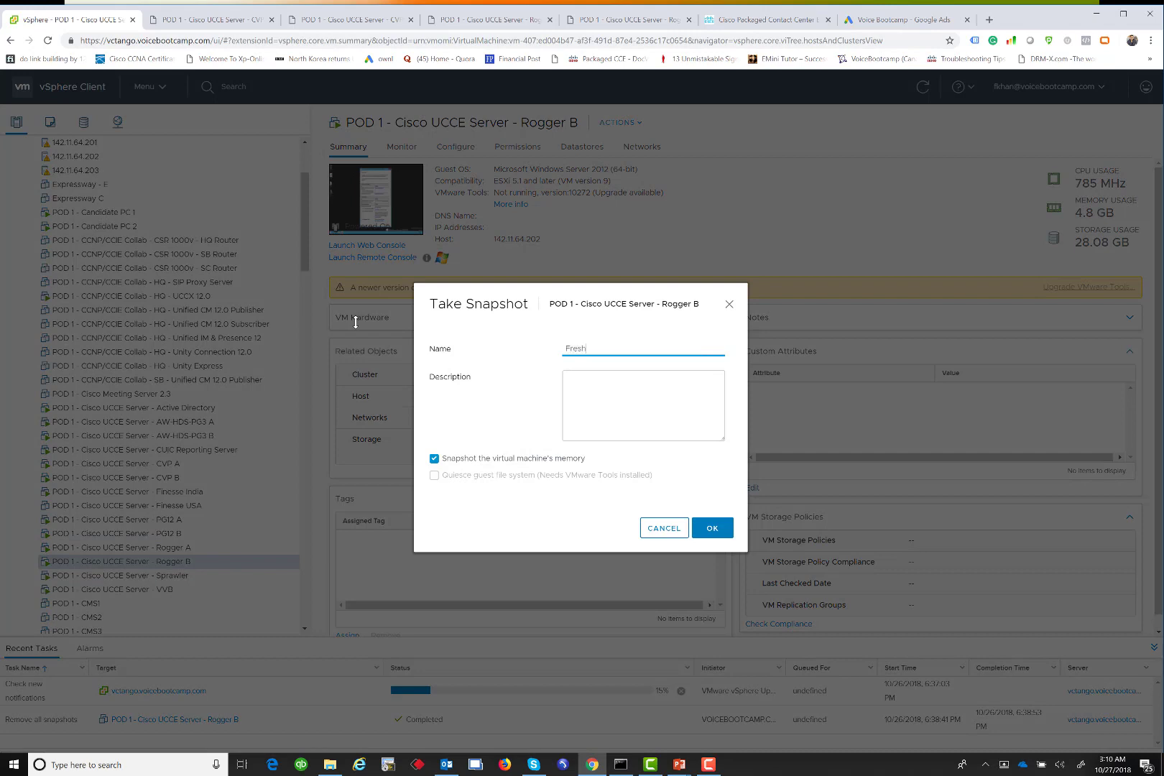
type(" Integration - Nov 2018")
left_click(709, 528)
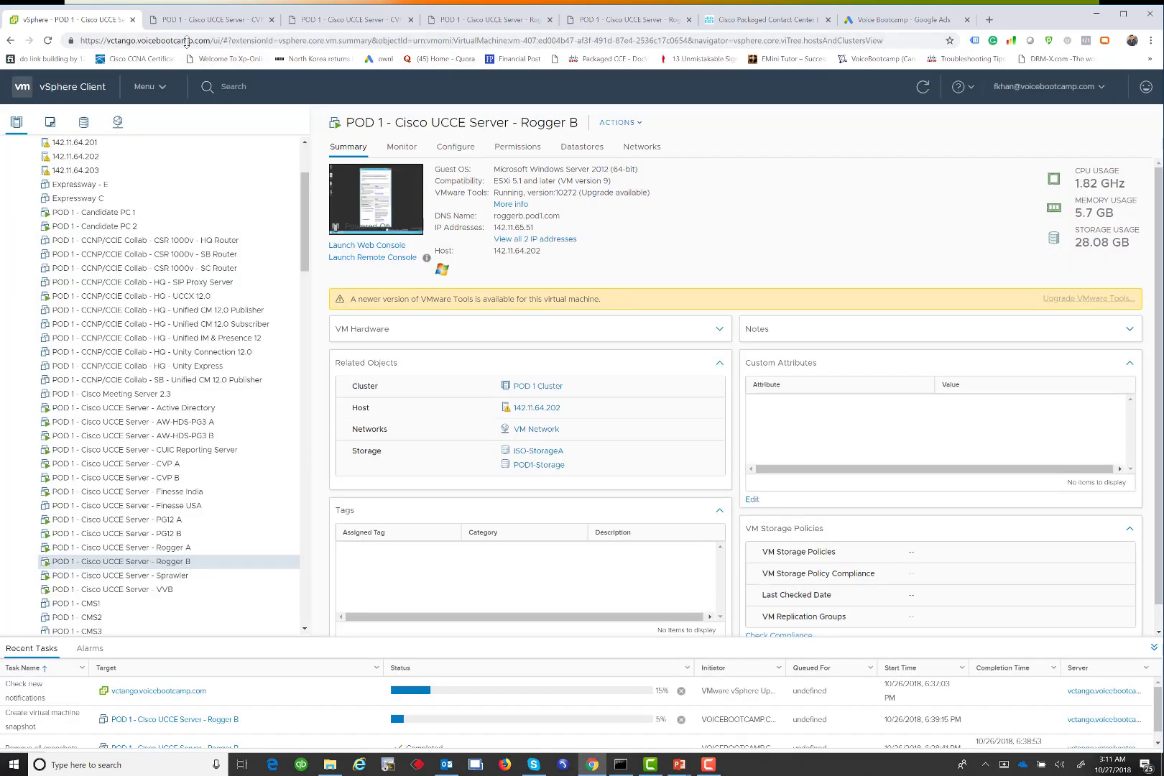
left_click(186, 21)
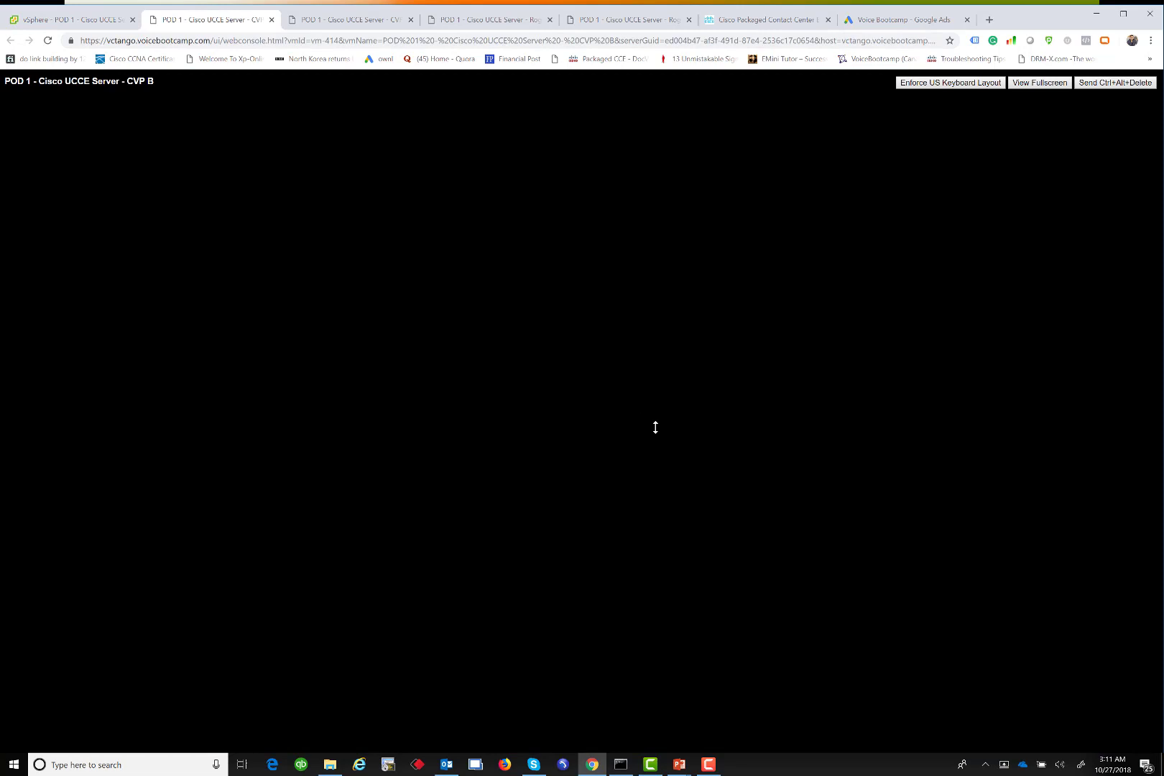
On Rogger B, minimise Server Manager and launch Unified CCE Web Setup from the desktop
left_click(475, 20)
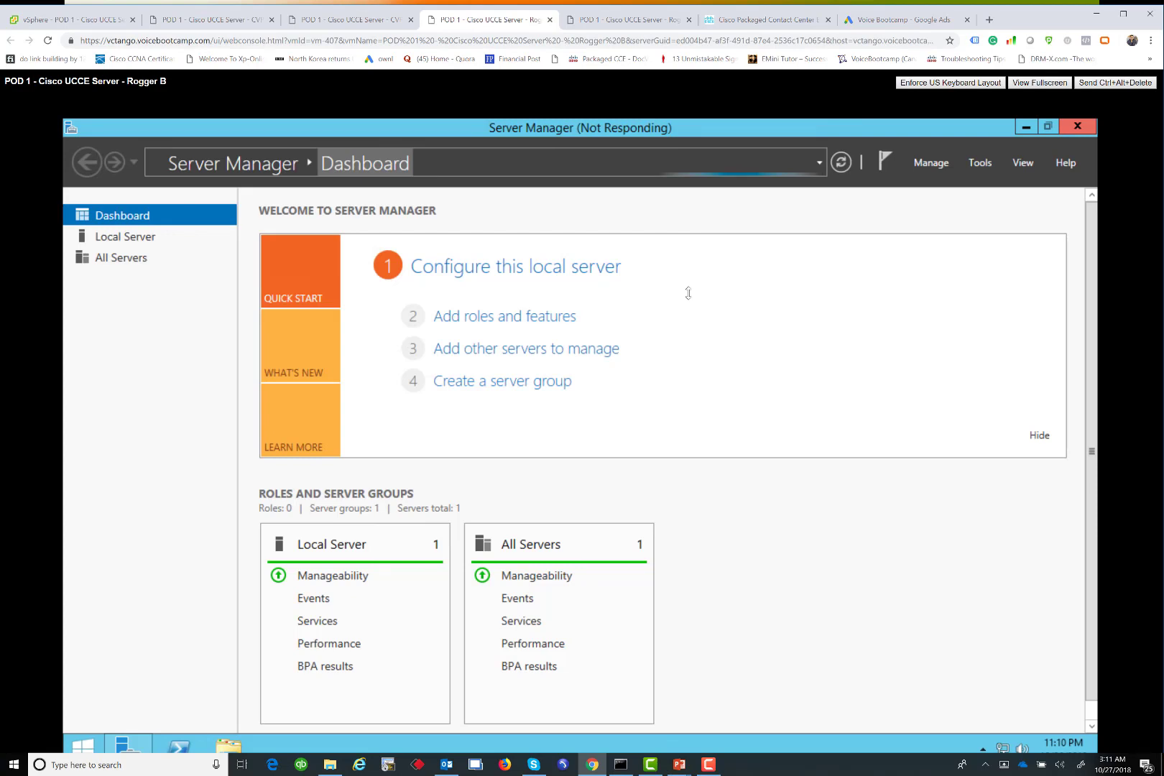
left_click(1027, 128)
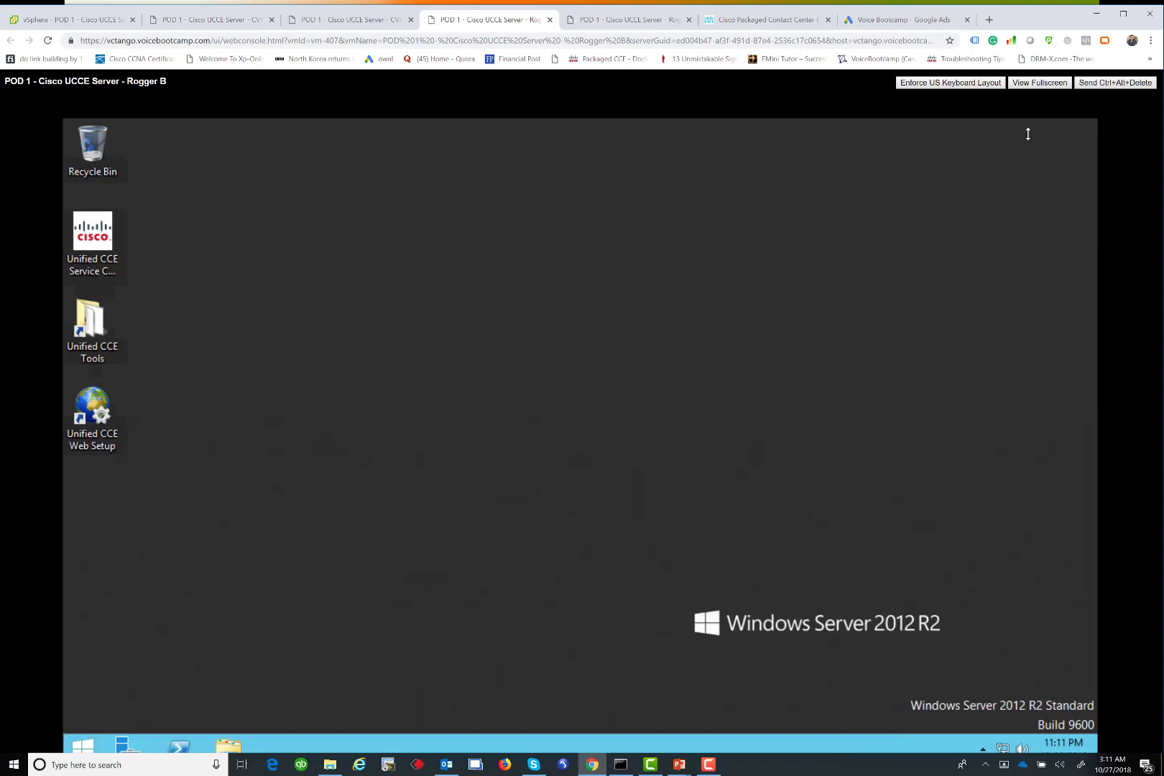
left_click(108, 410)
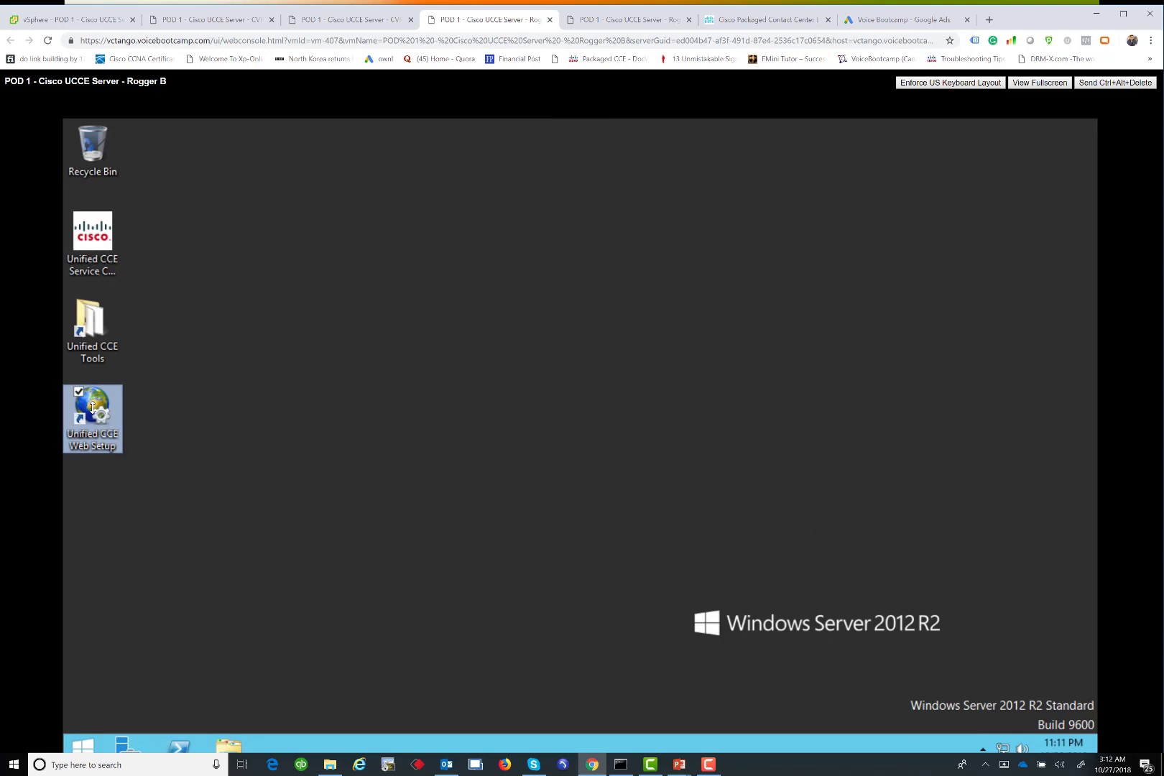
double_click(92, 408)
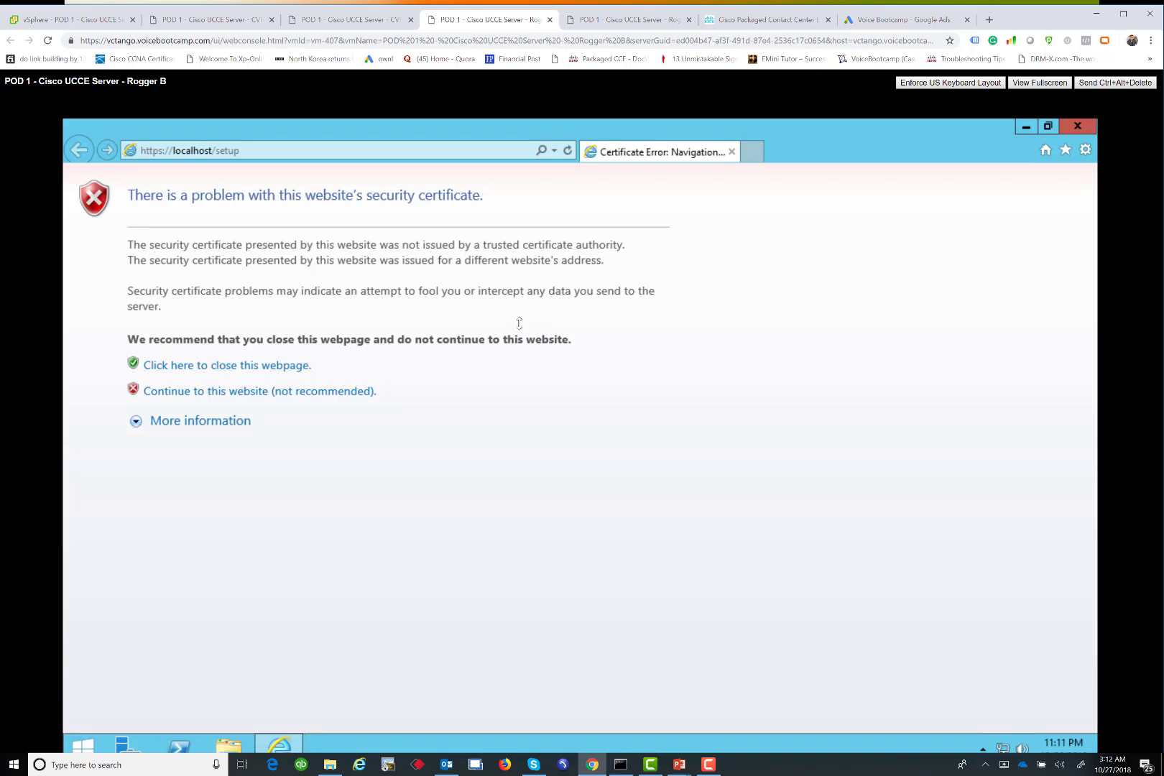
Pass the certificate warning, sign in as administrator, and open Instance Management
left_click(223, 393)
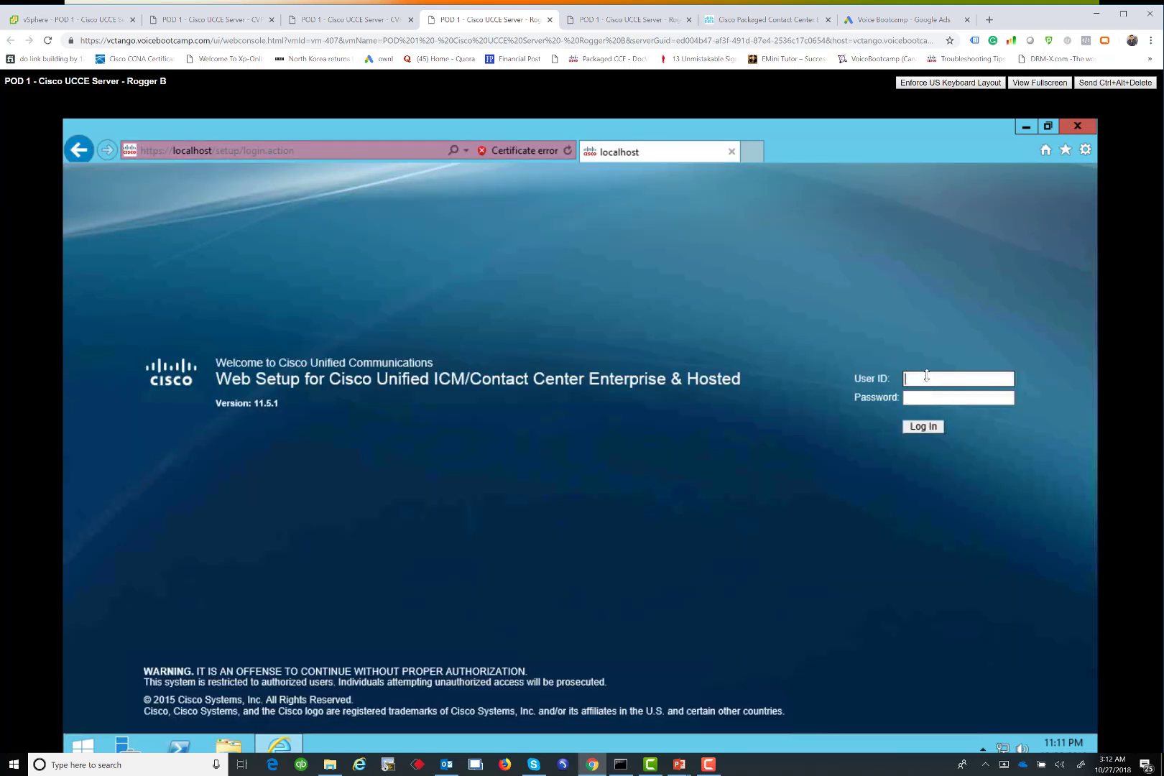
type("administrator")
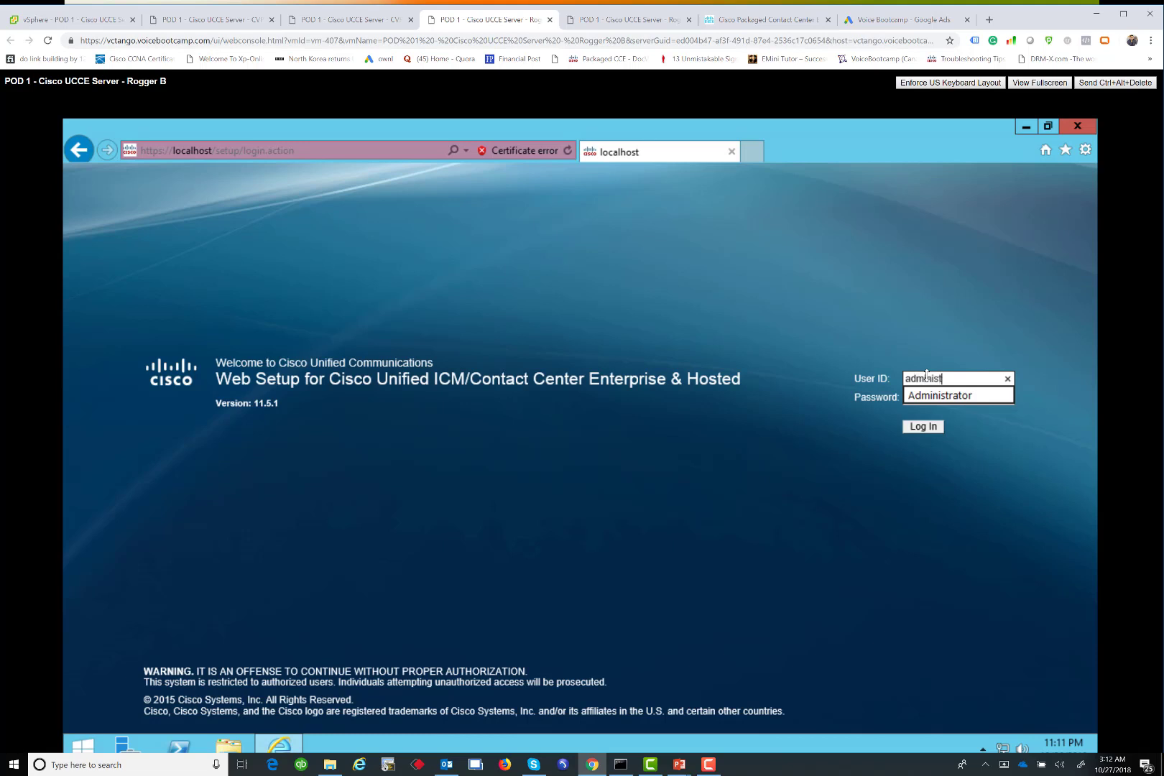
key("Tab")
key("Return")
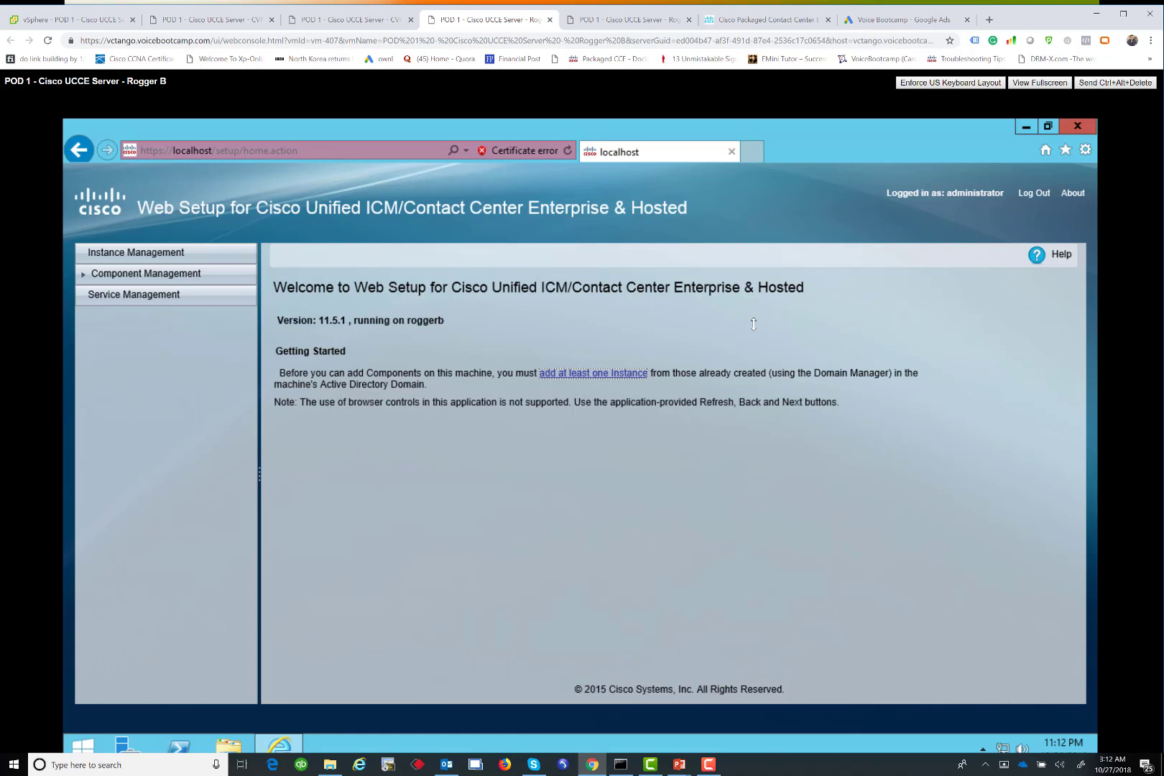
left_click(614, 373)
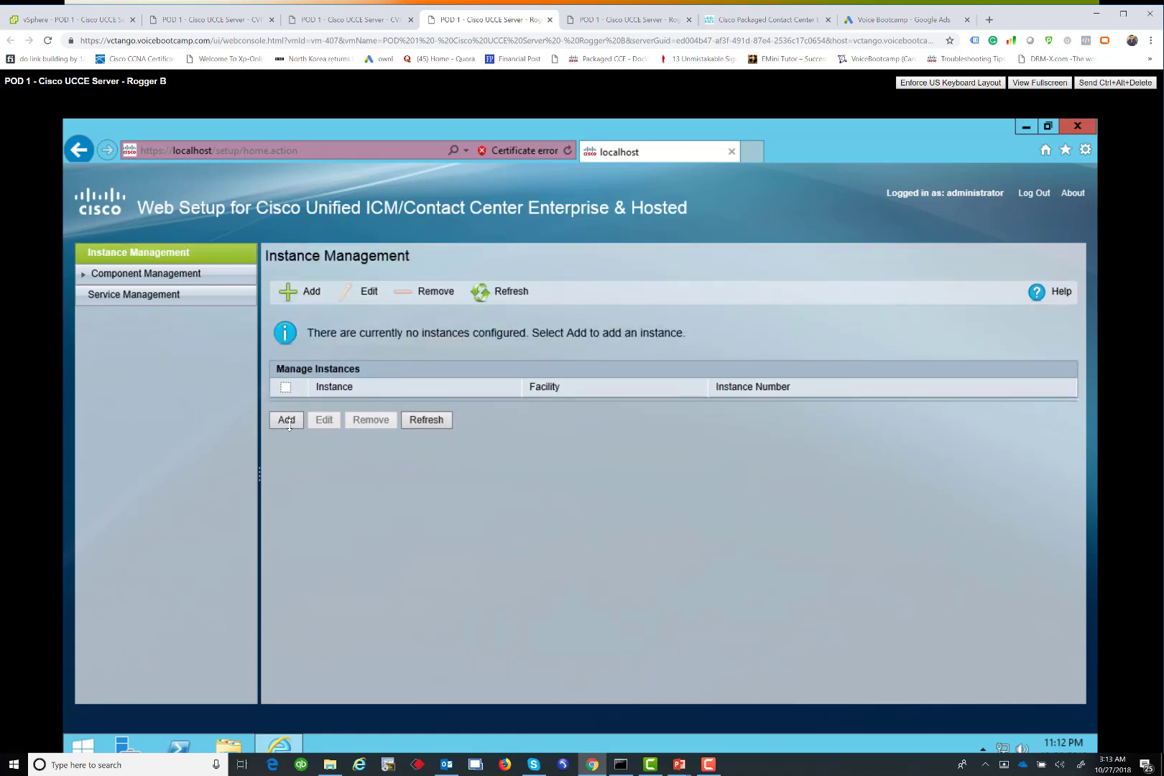
Save instance tor under facility voicebootcamp, then start adding a router under Component Management > Routers
left_click(288, 422)
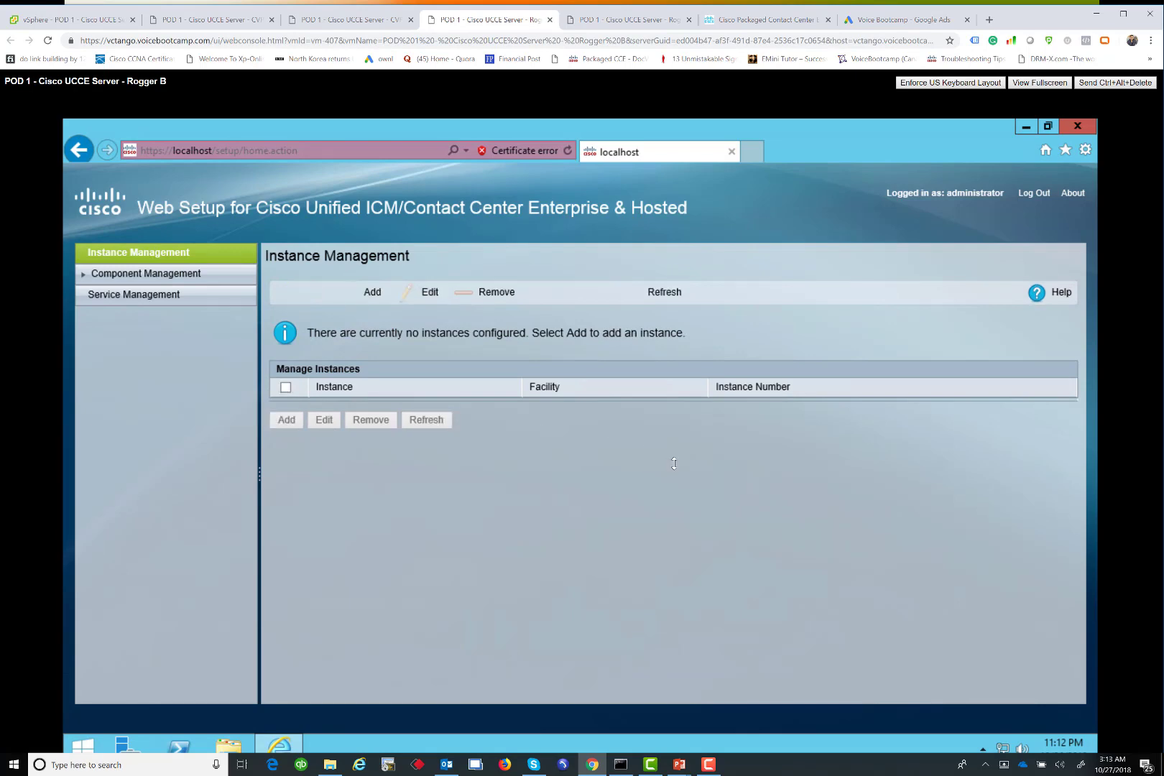
left_click(648, 494)
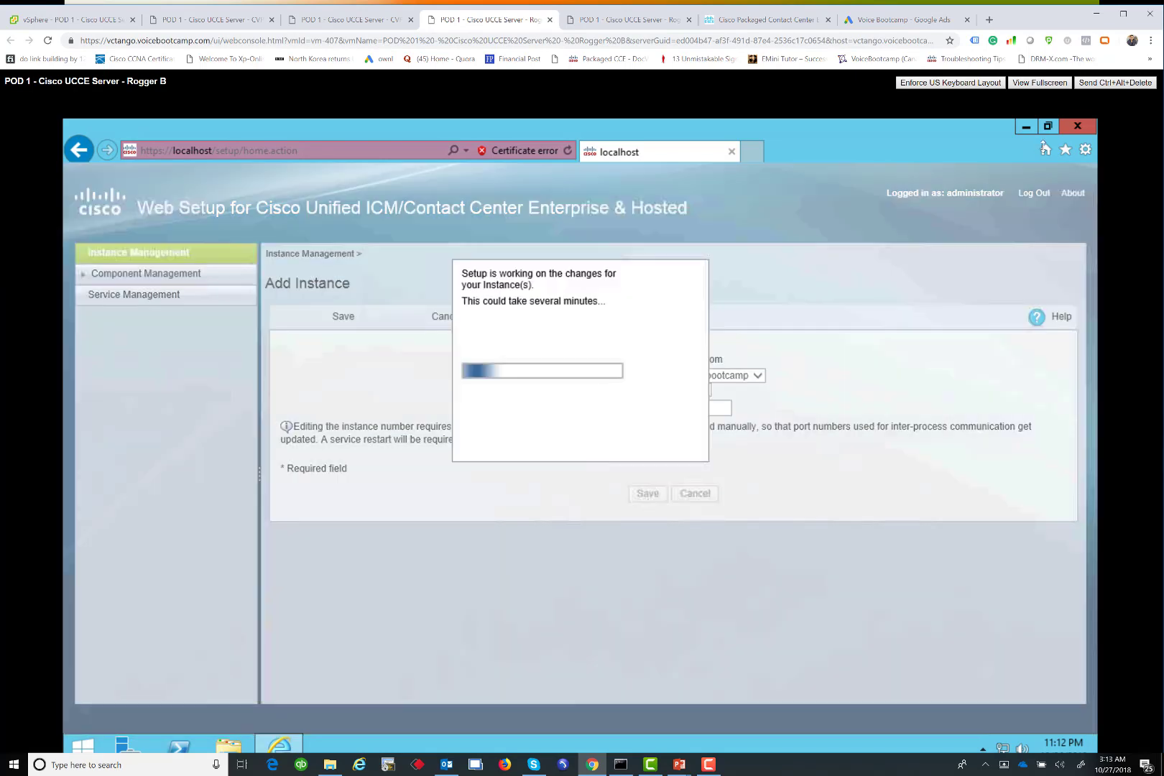
right_click(365, 741)
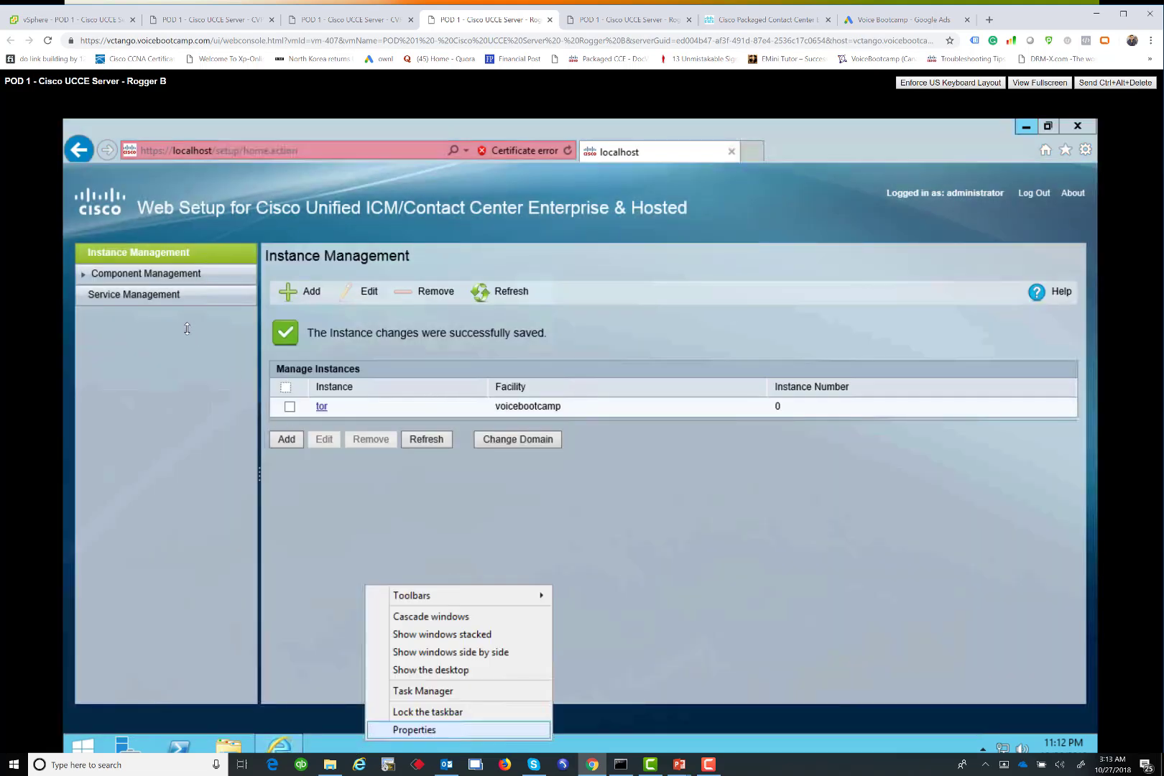
left_click(132, 272)
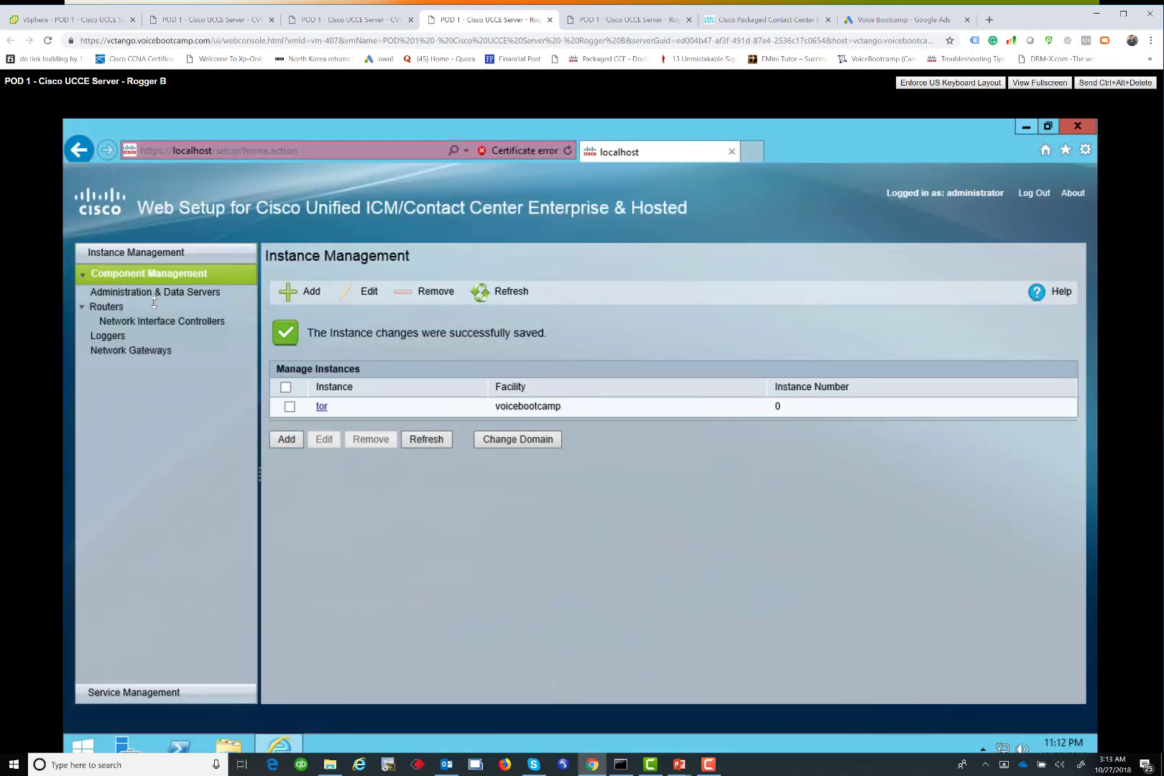
left_click(105, 306)
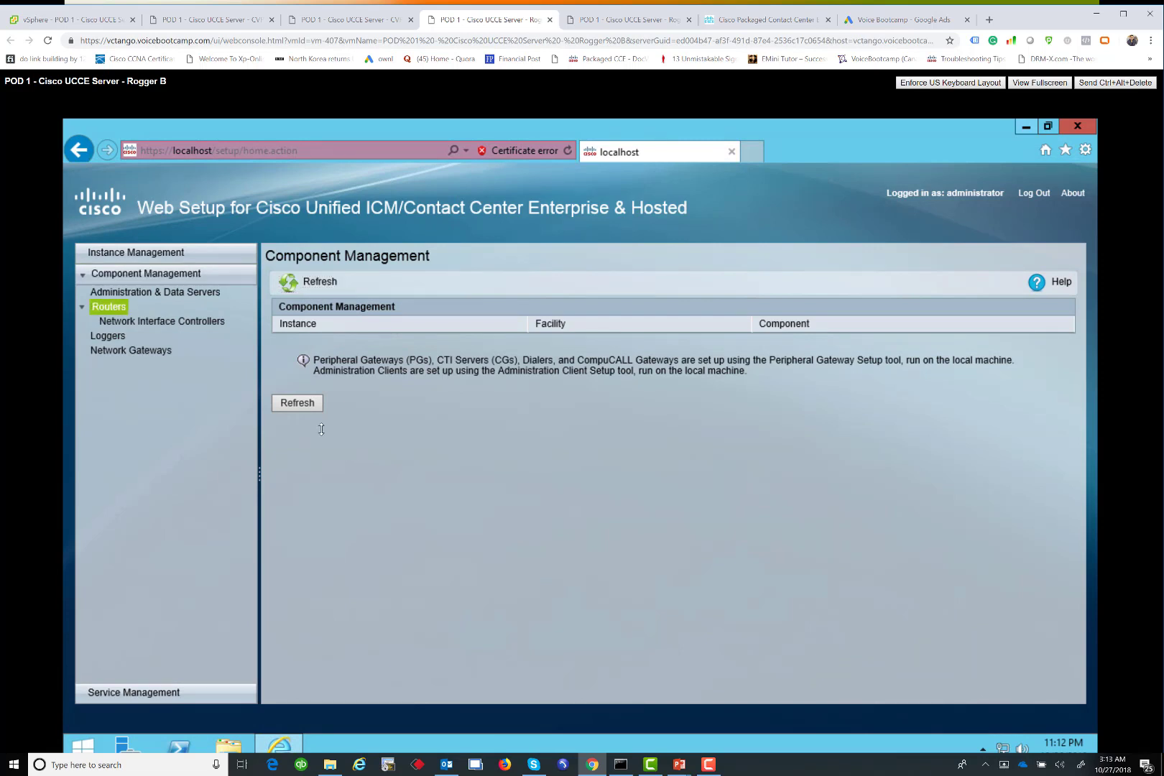
left_click(287, 453)
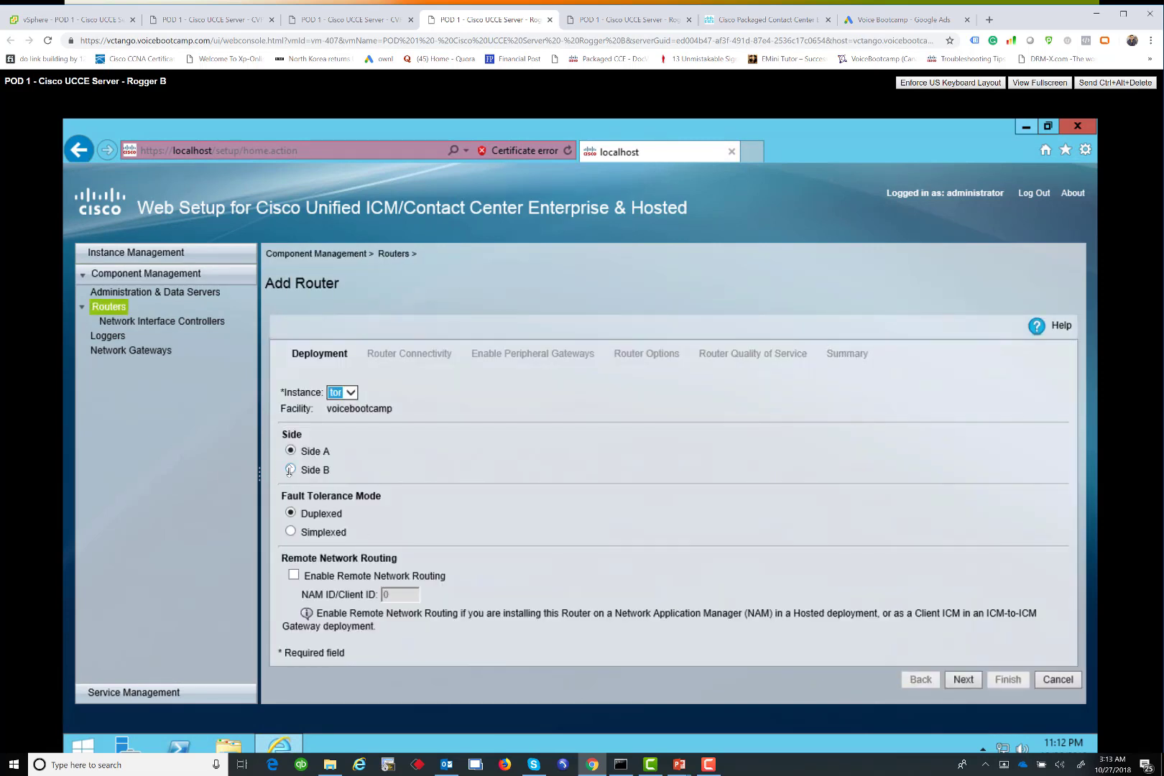
Make the router Side B with private interfaces 192.11.64.21 (Side A) and 192.11.64.31 (Side B)
left_click(290, 471)
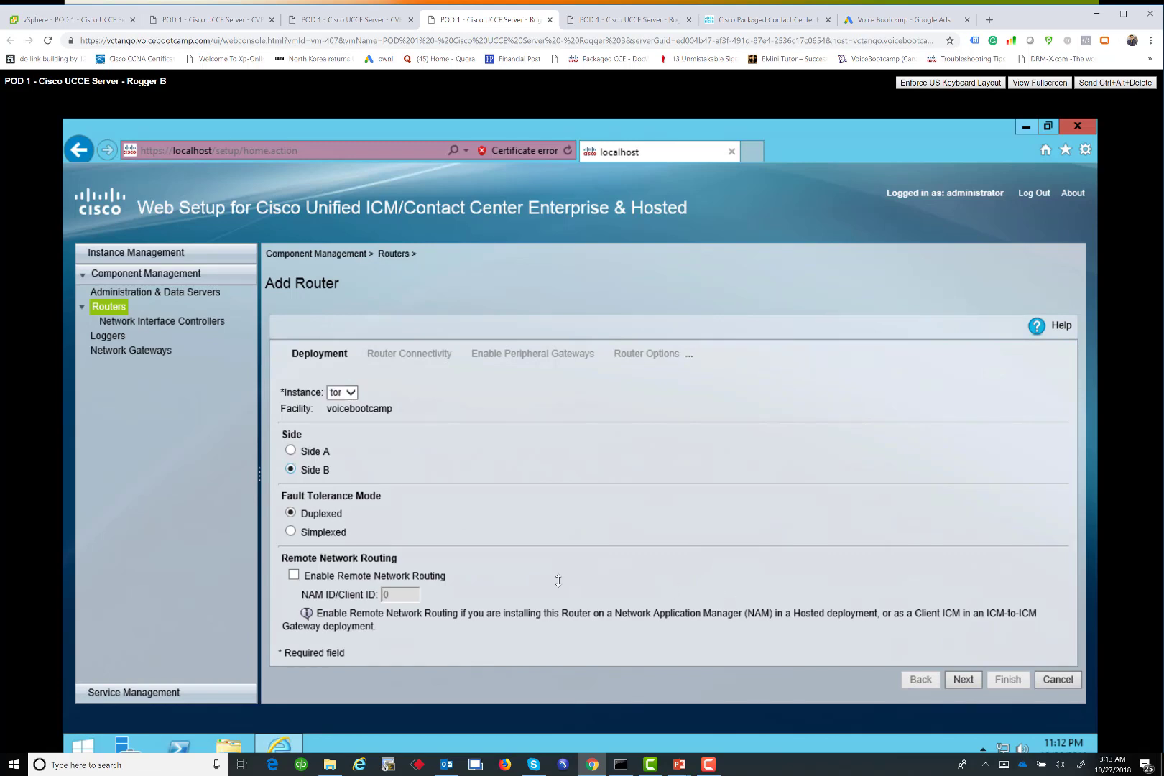
left_click(962, 679)
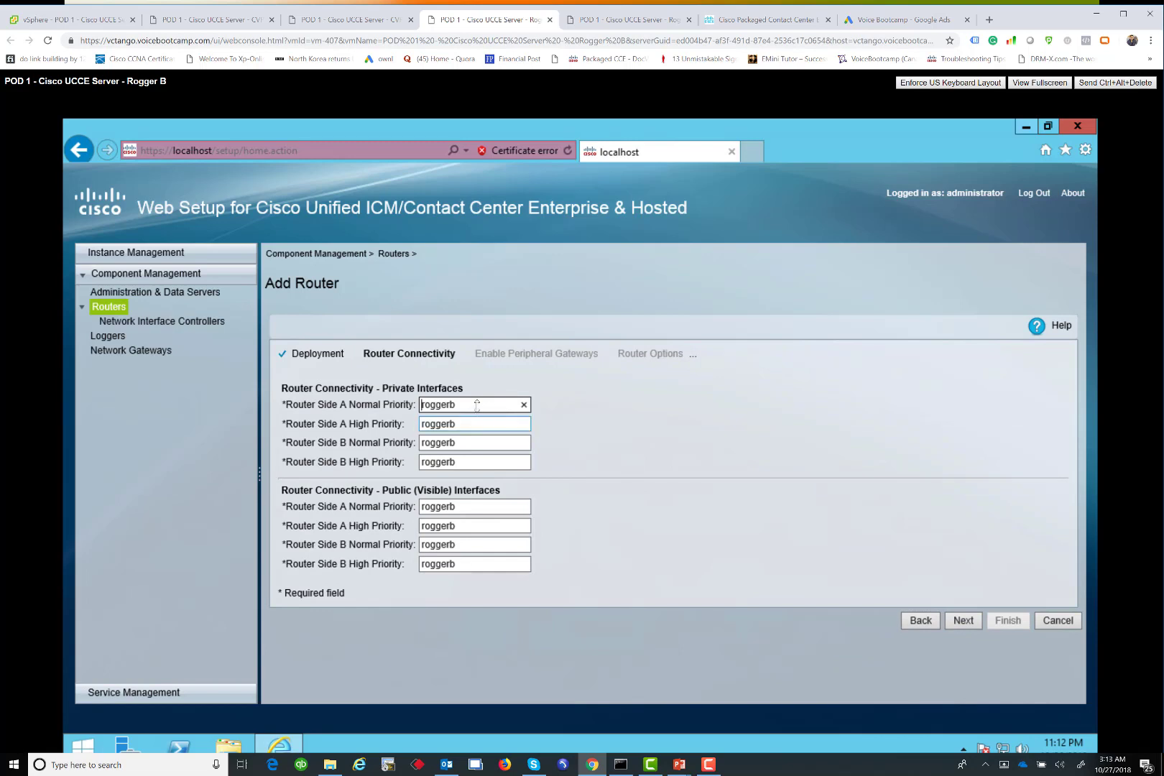
key("ctrl+a")
type("192.11.64.21")
key("ctrl+a")
key("ctrl+c")
key("Tab")
key("ctrl+v")
key("Tab")
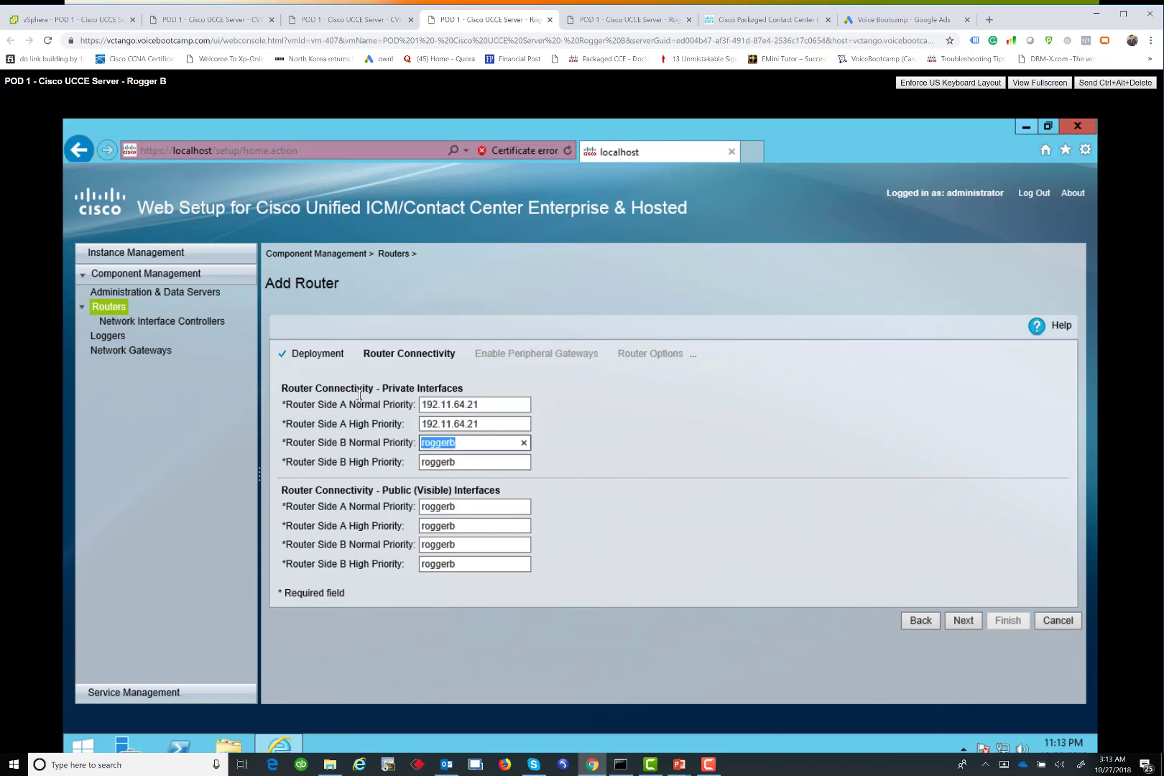
key("ctrl+v")
key("BackSpace")
key("BackSpace")
type("31")
key("Tab")
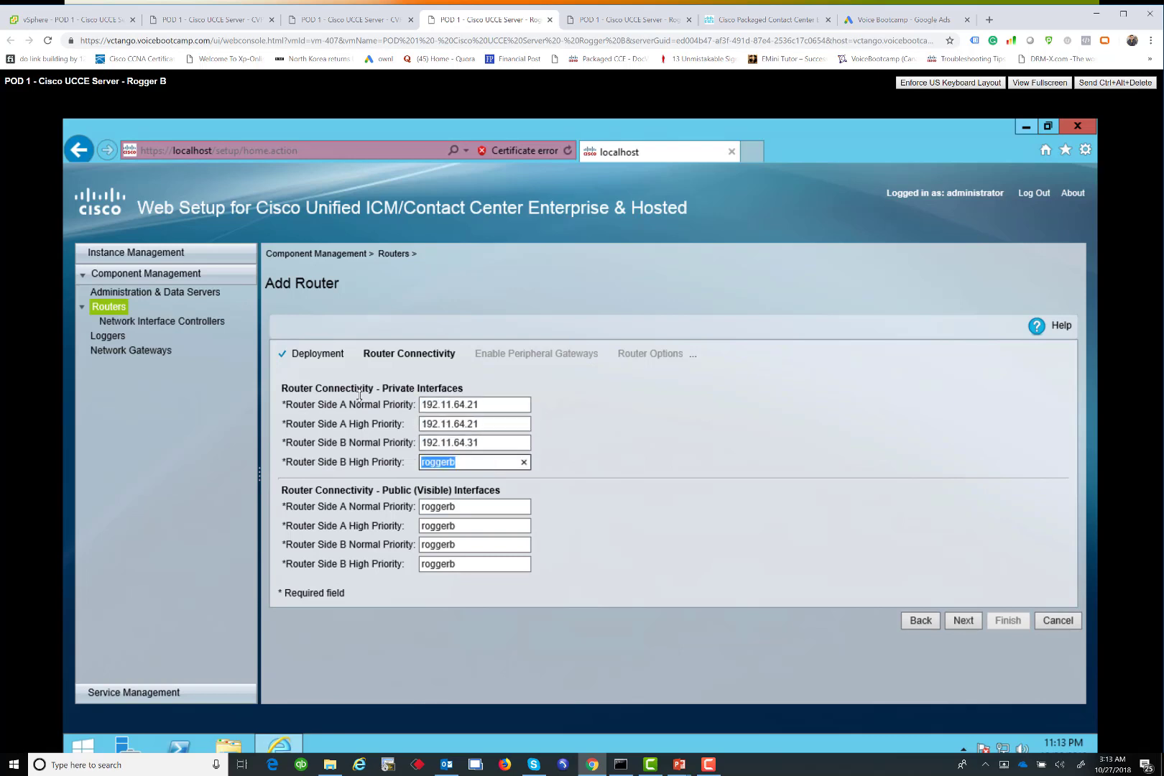
key("ctrl+v")
key("BackSpace")
key("BackSpace")
type("31")
Set the public interfaces to 142.11.64.51 for Side A and 142.11.65.51 for Side B
key("Tab")
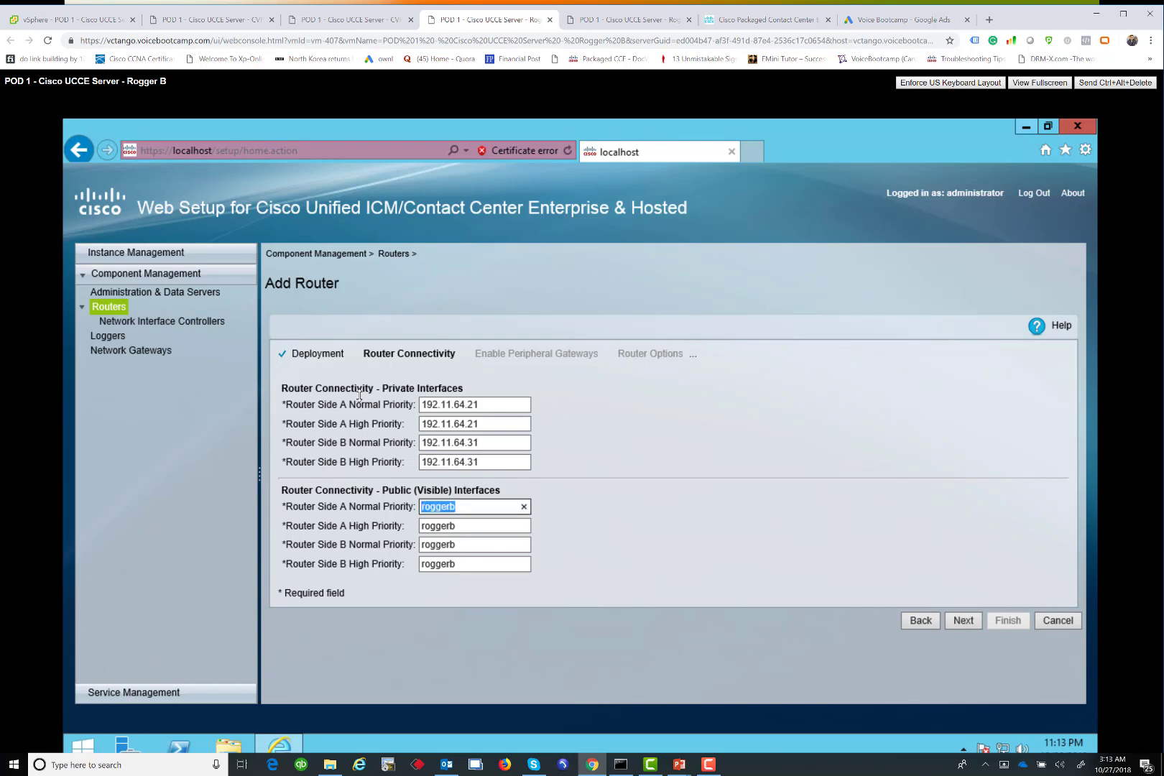
type("142.11.64.51")
key("ctrl+a")
key("ctrl+c")
key("Tab")
key("ctrl+v")
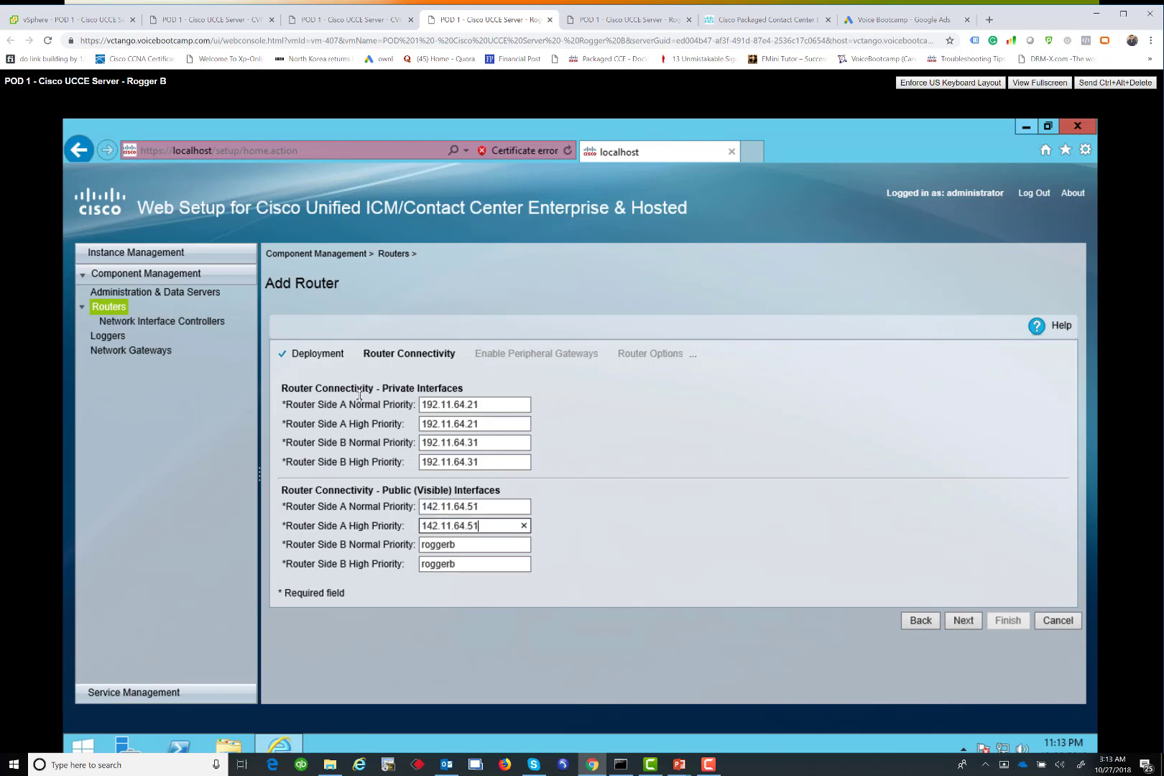
key("Tab")
key("ctrl+v")
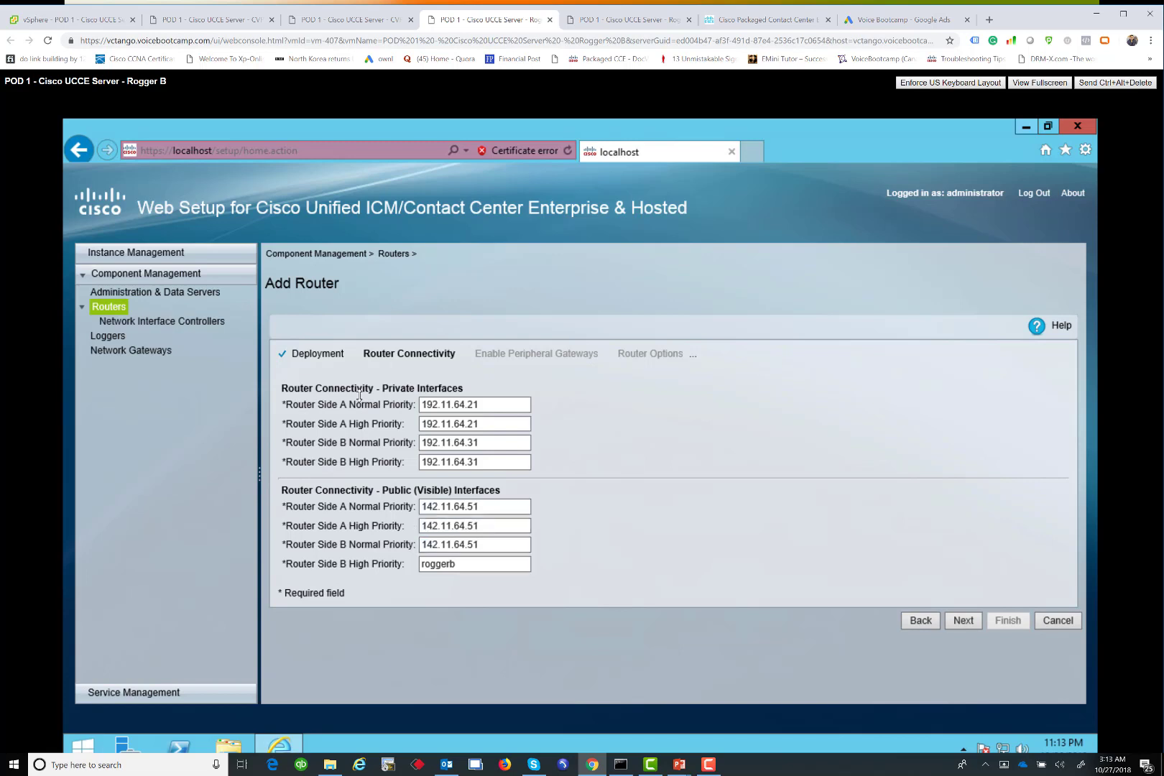
key("BackSpace")
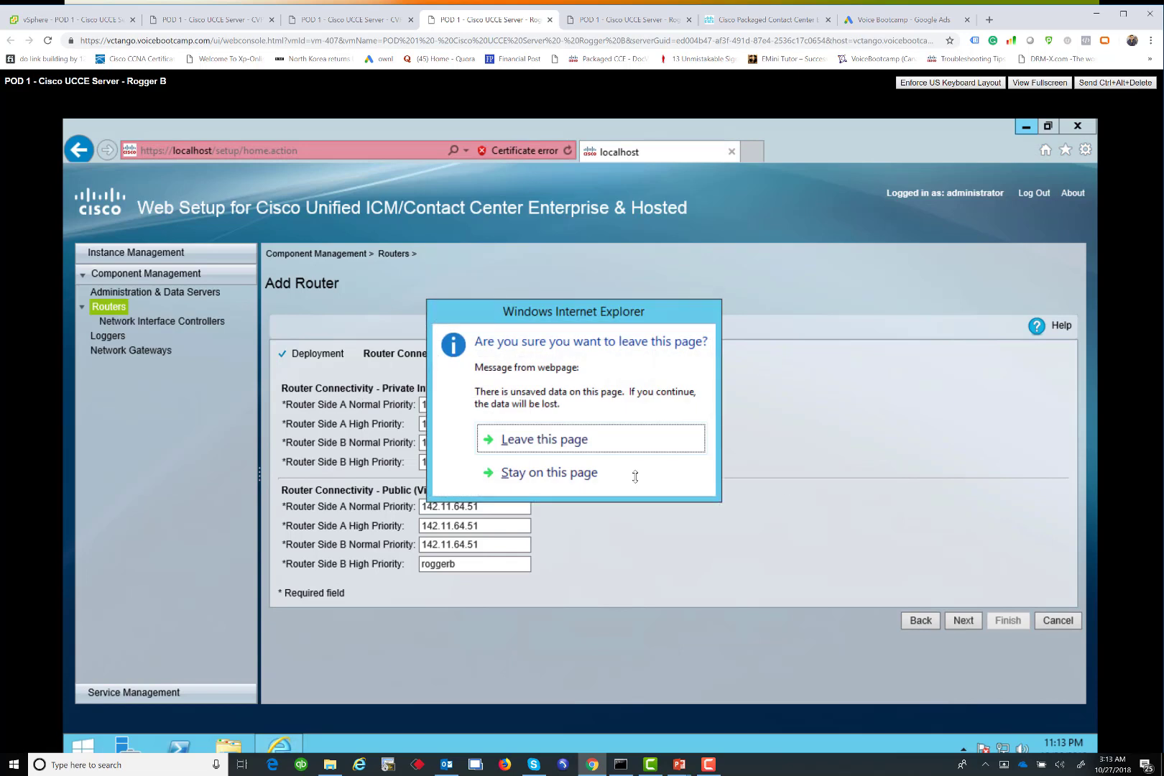
left_click(636, 477)
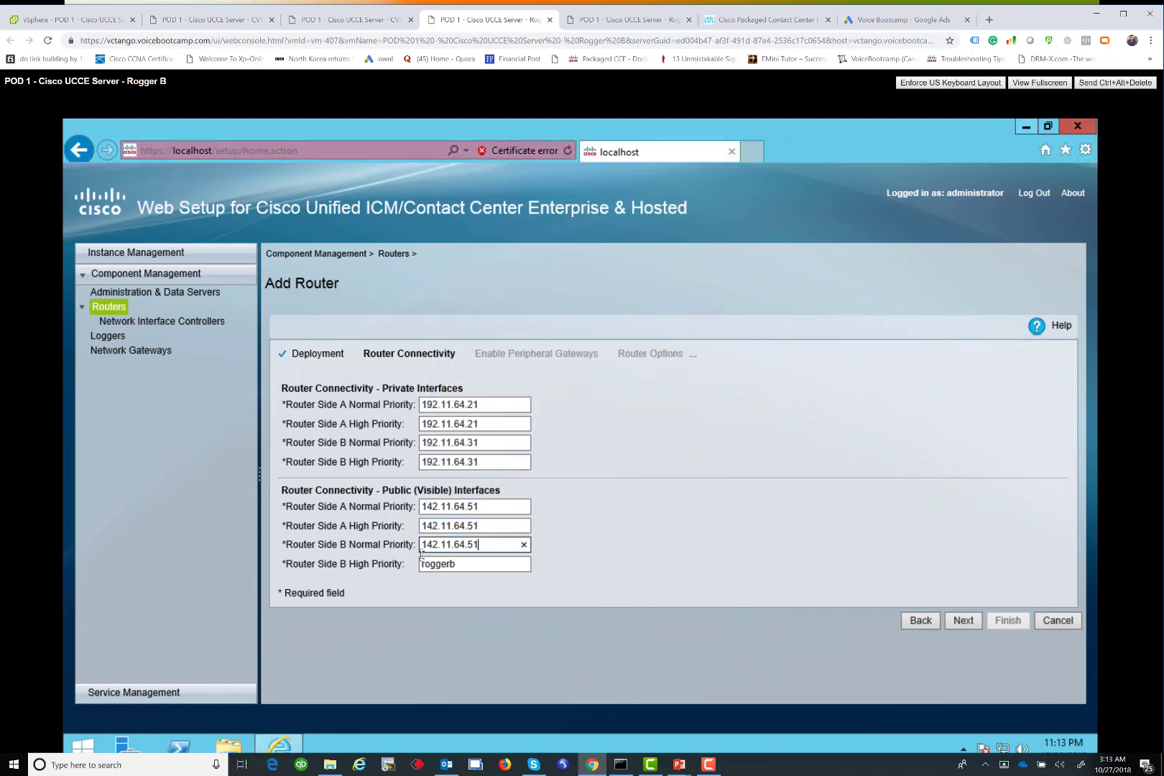
key("Left")
key("Left")
key("Left")
key("BackSpace")
type("5")
double_click(454, 565)
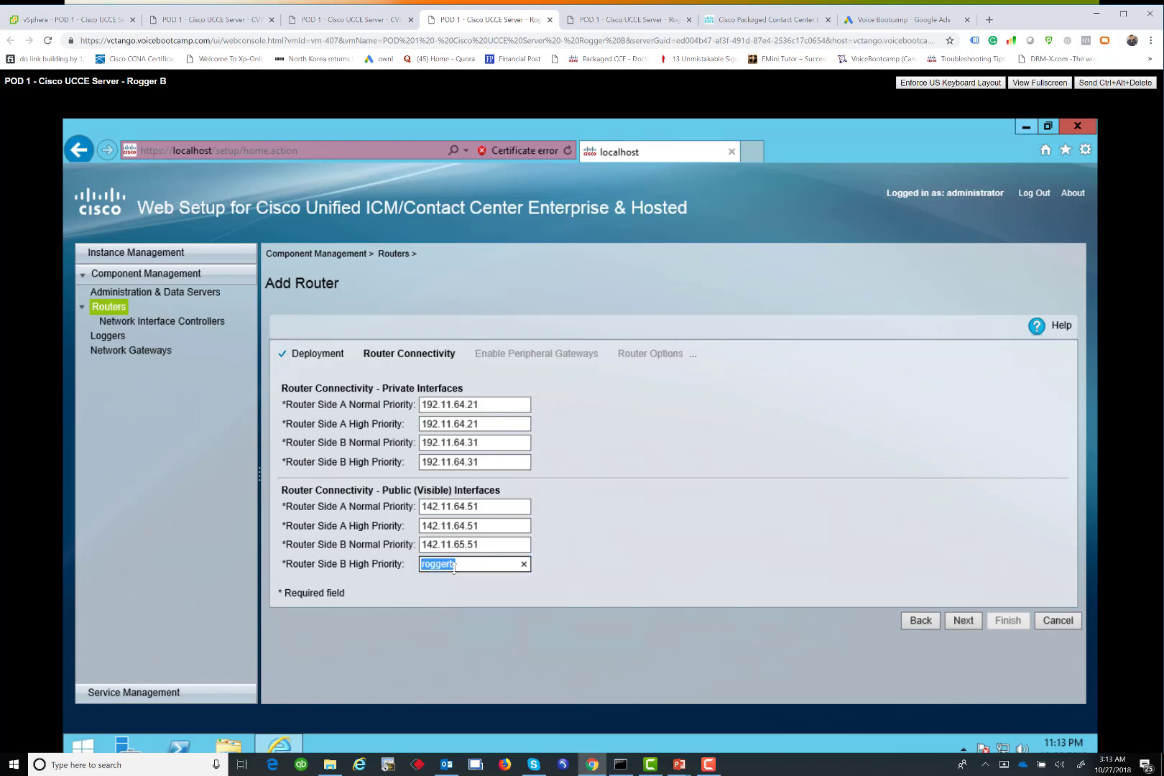
key("ctrl+v")
key("Left")
key("Left")
key("Left")
key("BackSpace")
type("5")
left_click(955, 618)
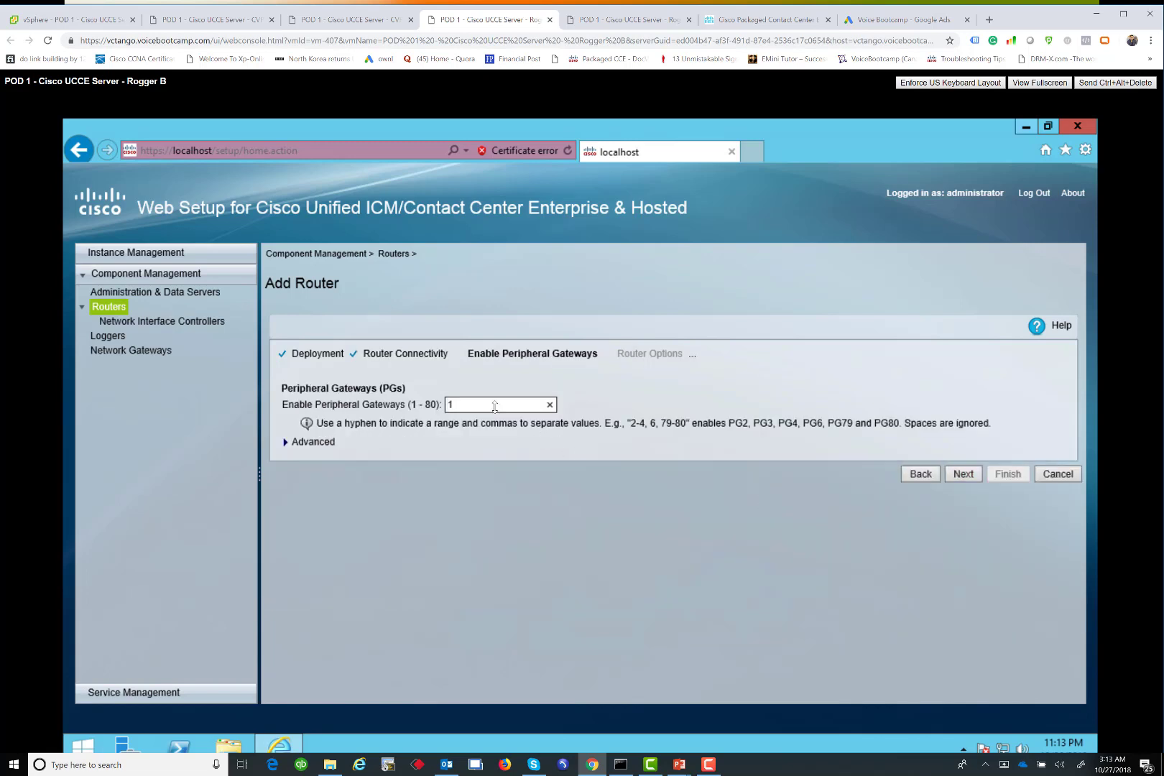
Enter peripheral gateways 1-2 and enable Database Routing and Application Gateway
left_click(494, 407)
type("-")
type("2")
left_click(964, 475)
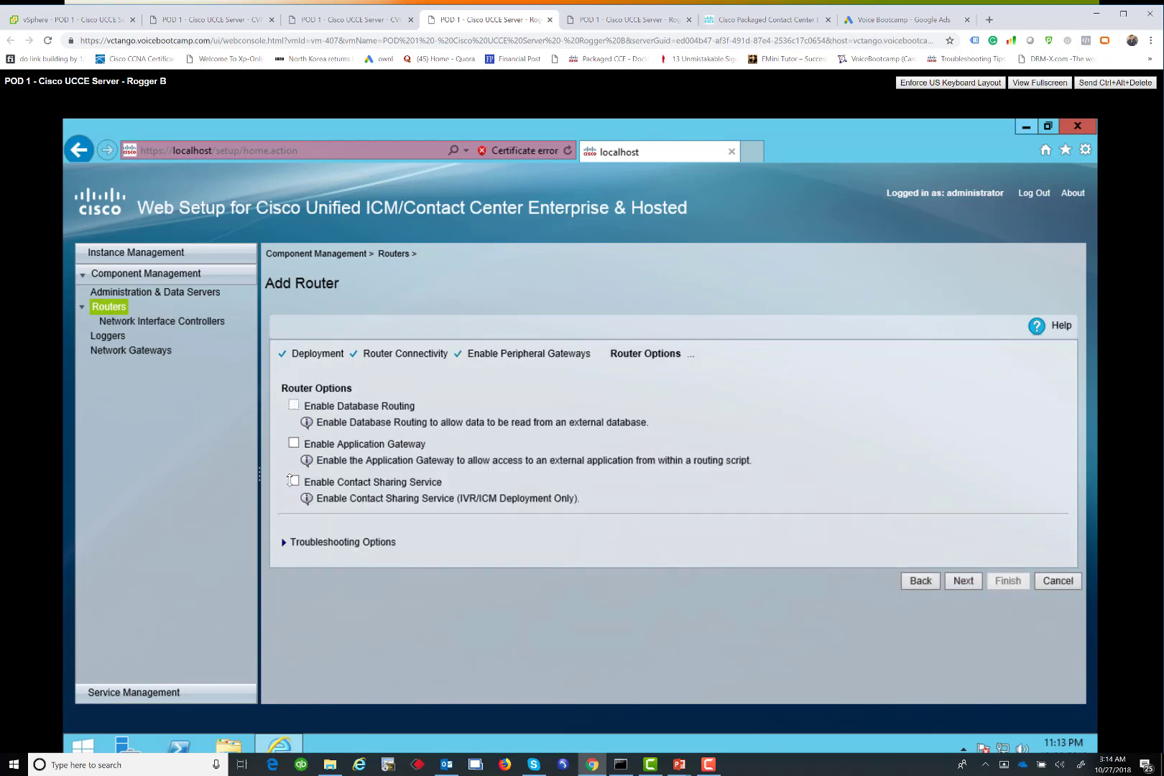
left_click(294, 443)
left_click(294, 405)
left_click(964, 582)
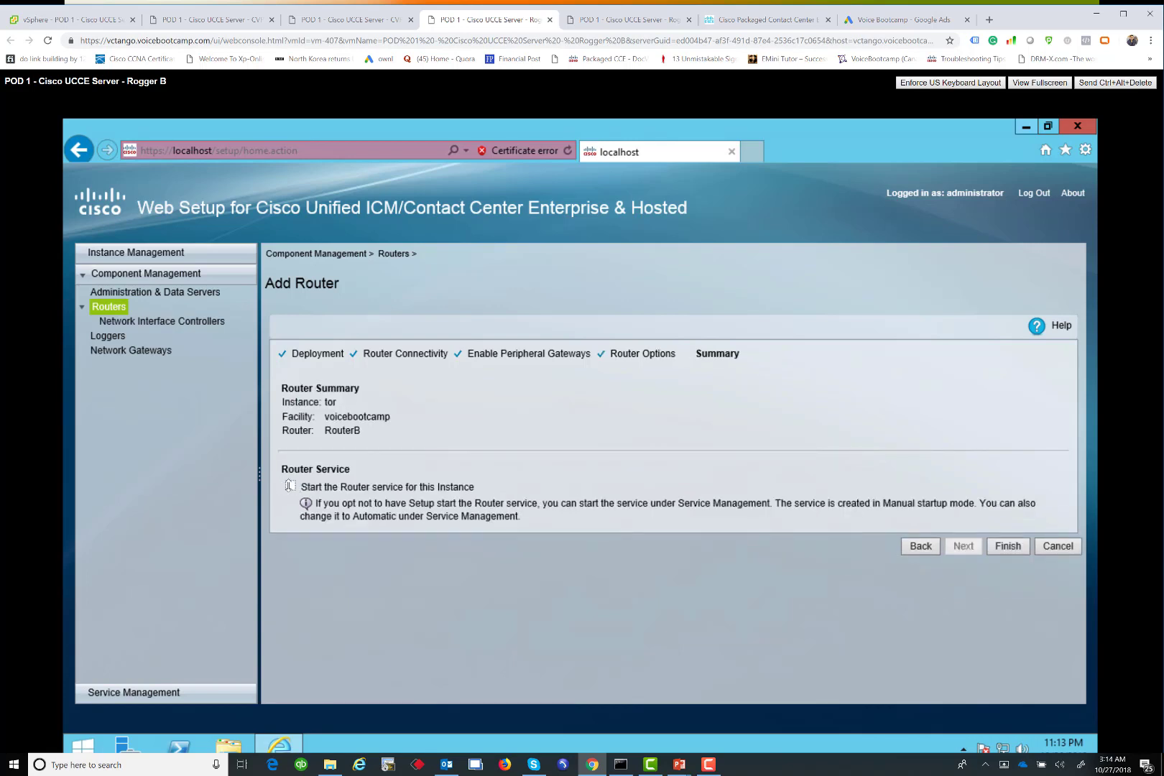
Have the Router service start, finish the wizard, and show the desktop
left_click(291, 486)
left_click(1000, 546)
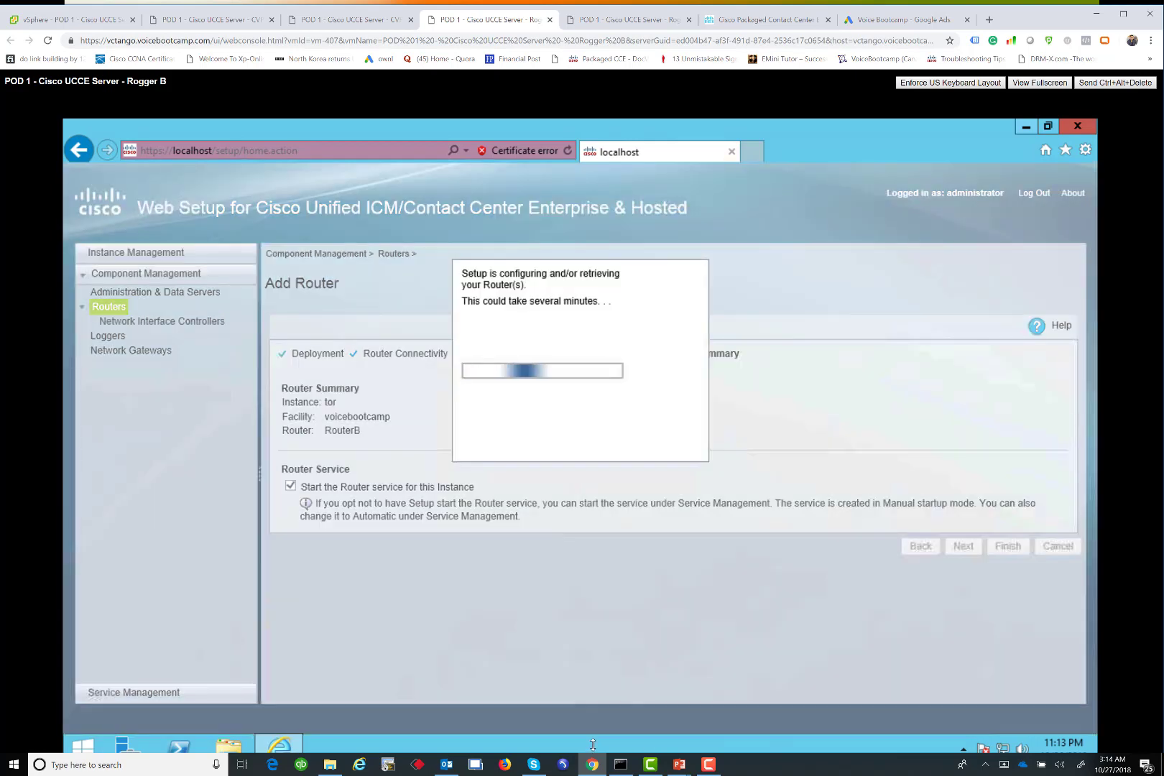
right_click(593, 744)
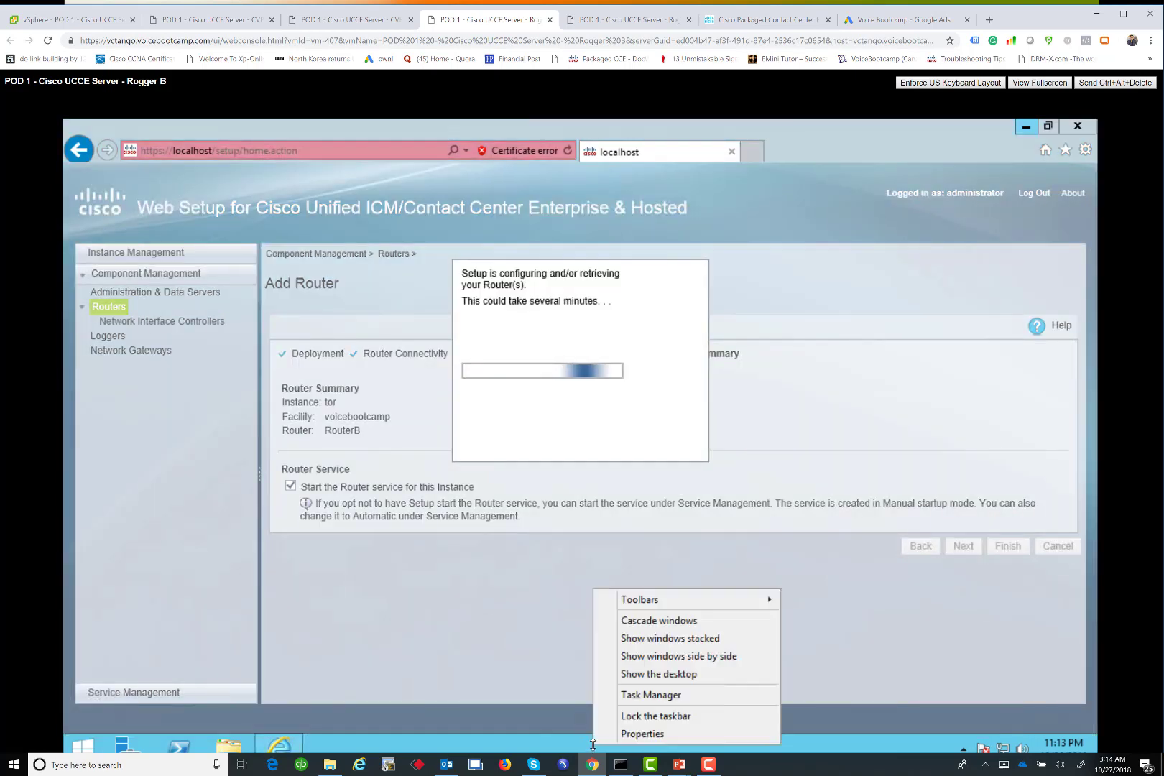
left_click(637, 673)
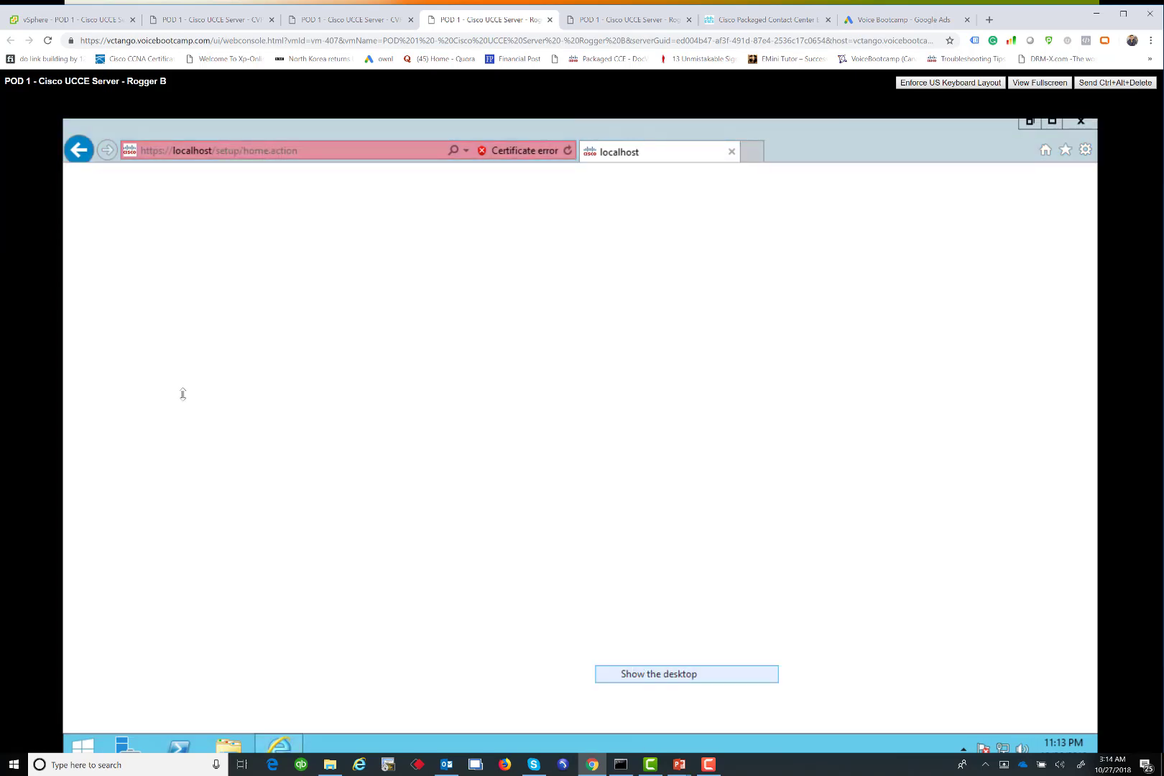
Open the Unified CCE Tools folder and select the ICMdba tool
left_click(101, 327)
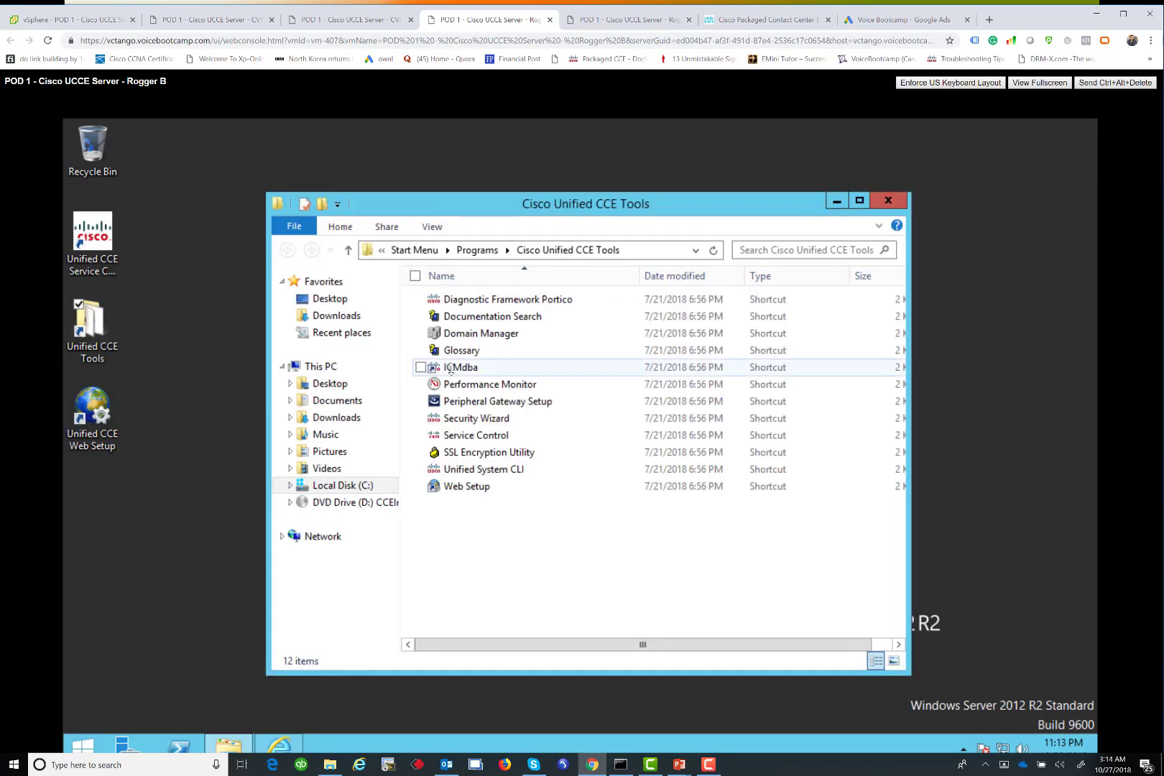
left_click(450, 369)
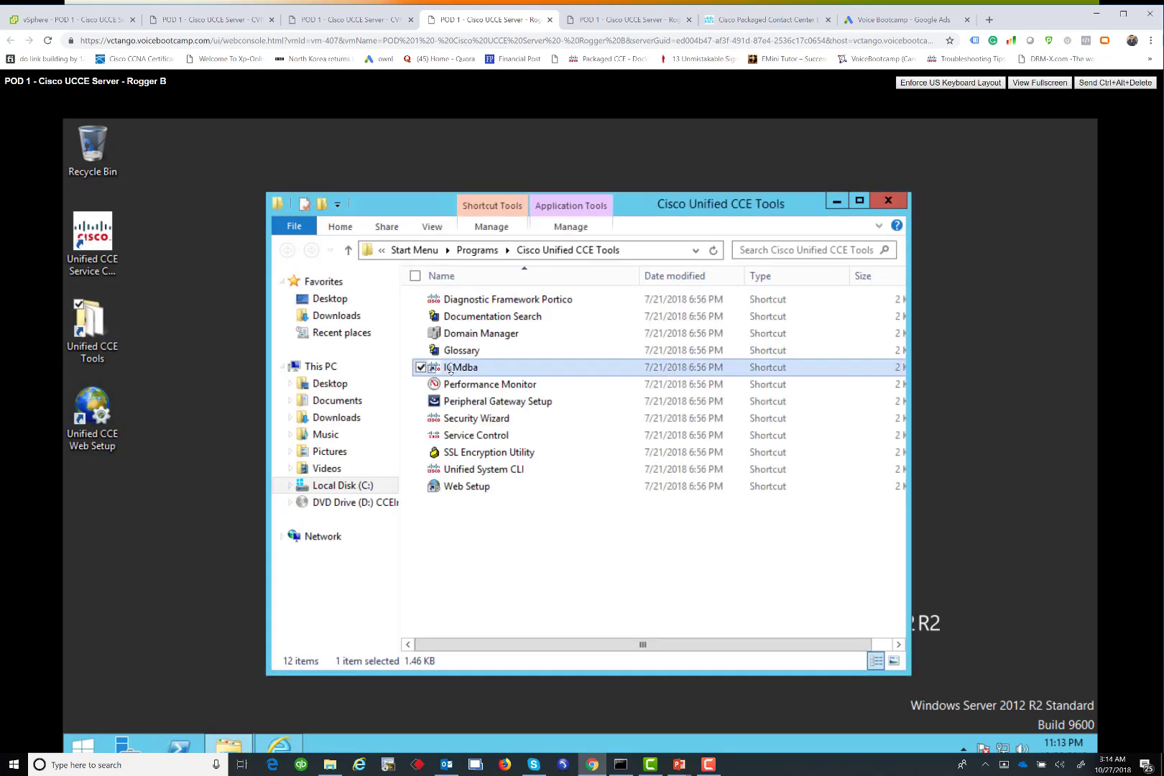
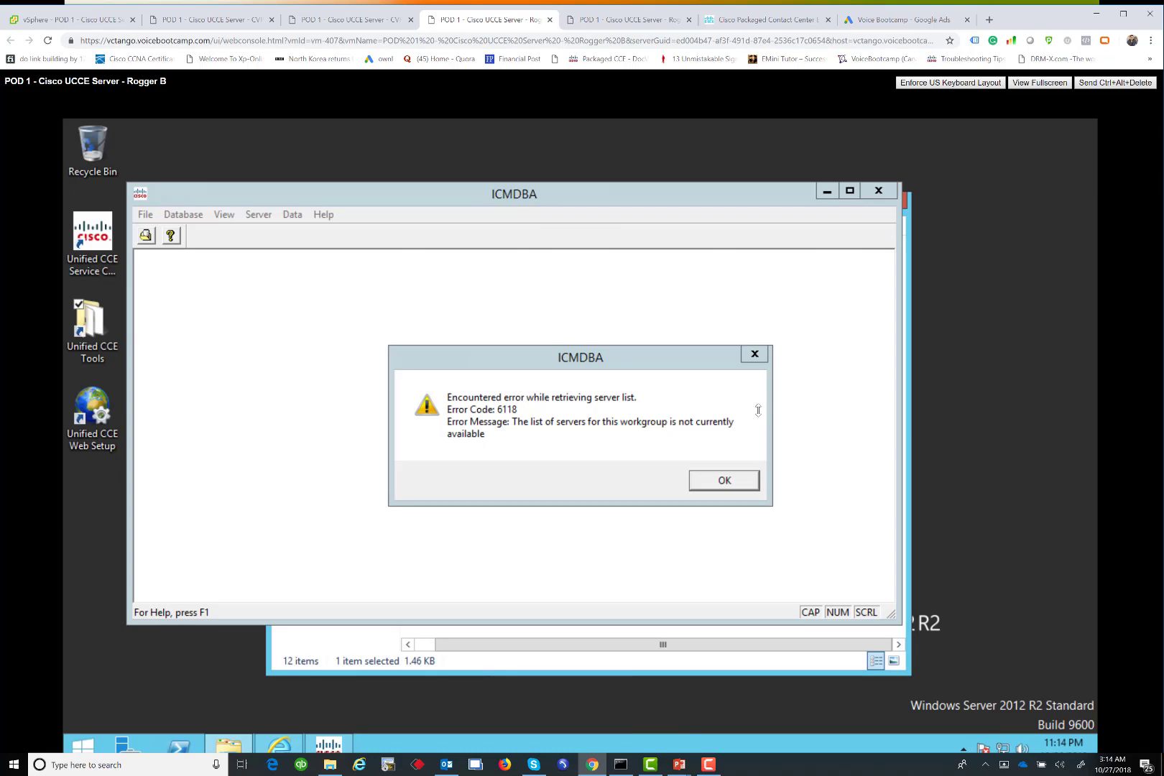
Dismiss the server list errors and allow the TempDB data size expansion
left_click(731, 479)
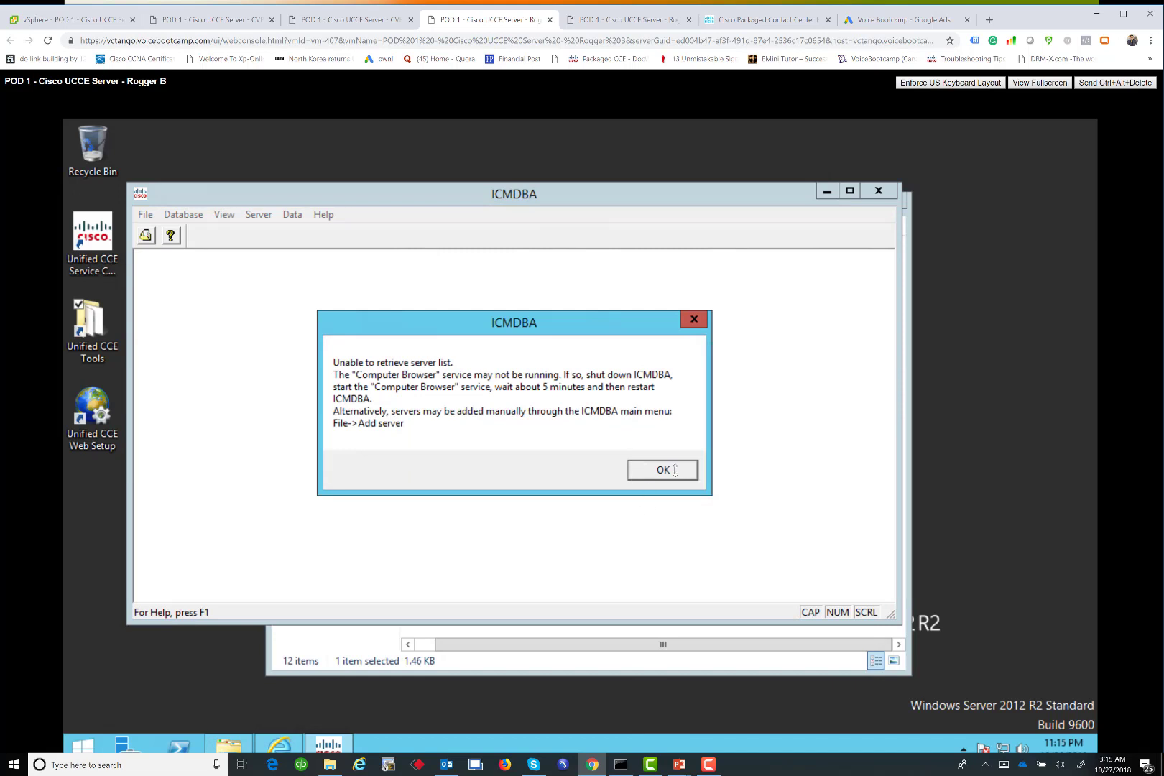
left_click(639, 462)
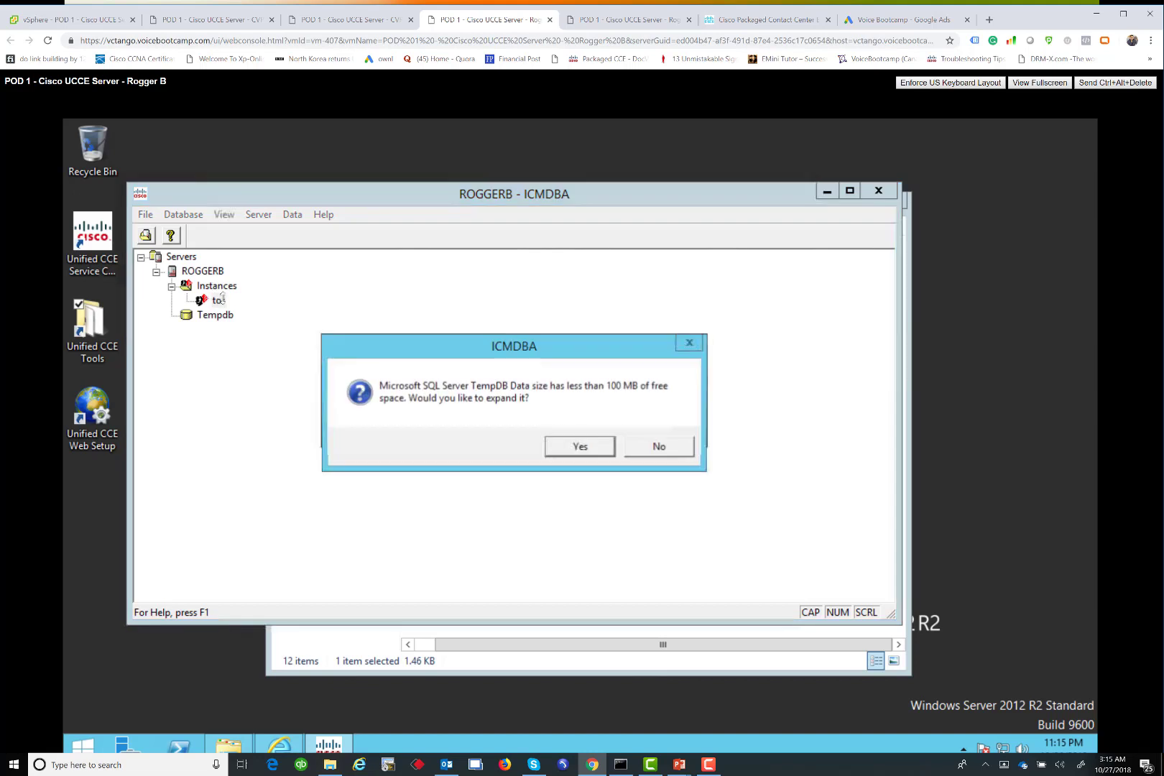
left_click(600, 454)
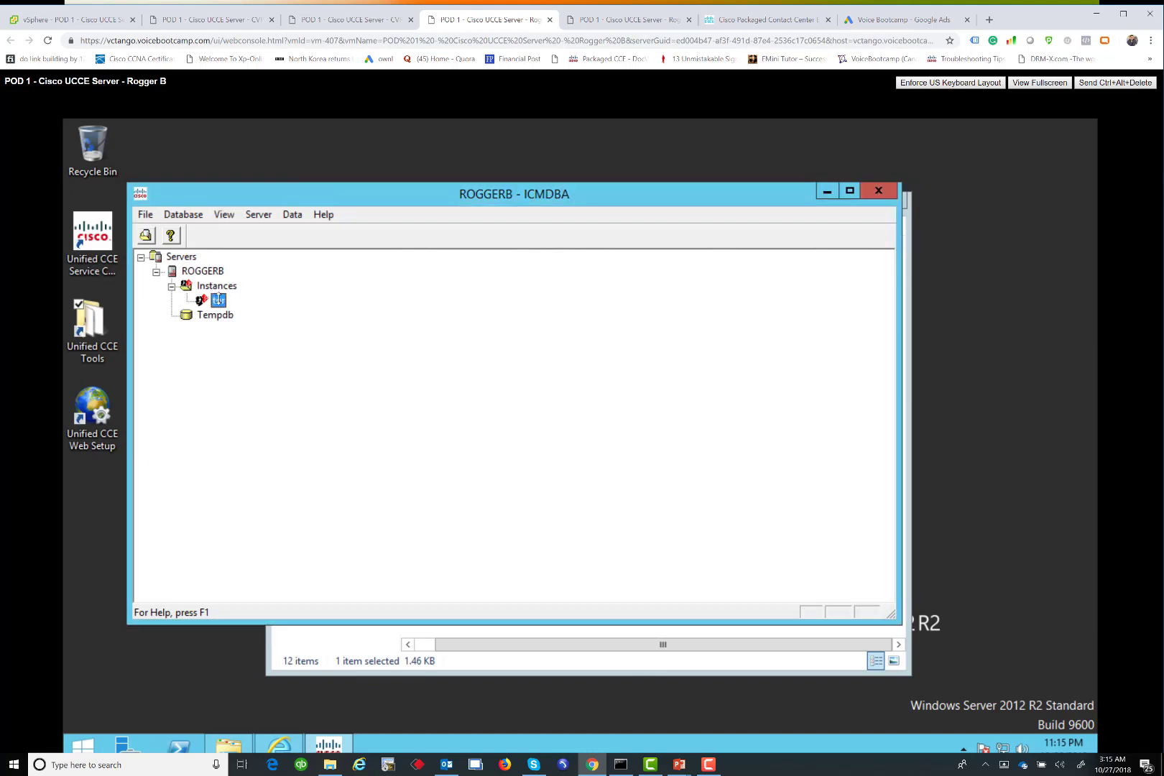
Begin a new database for instance tor with component LoggerB and logger type Enterprise
right_click(217, 300)
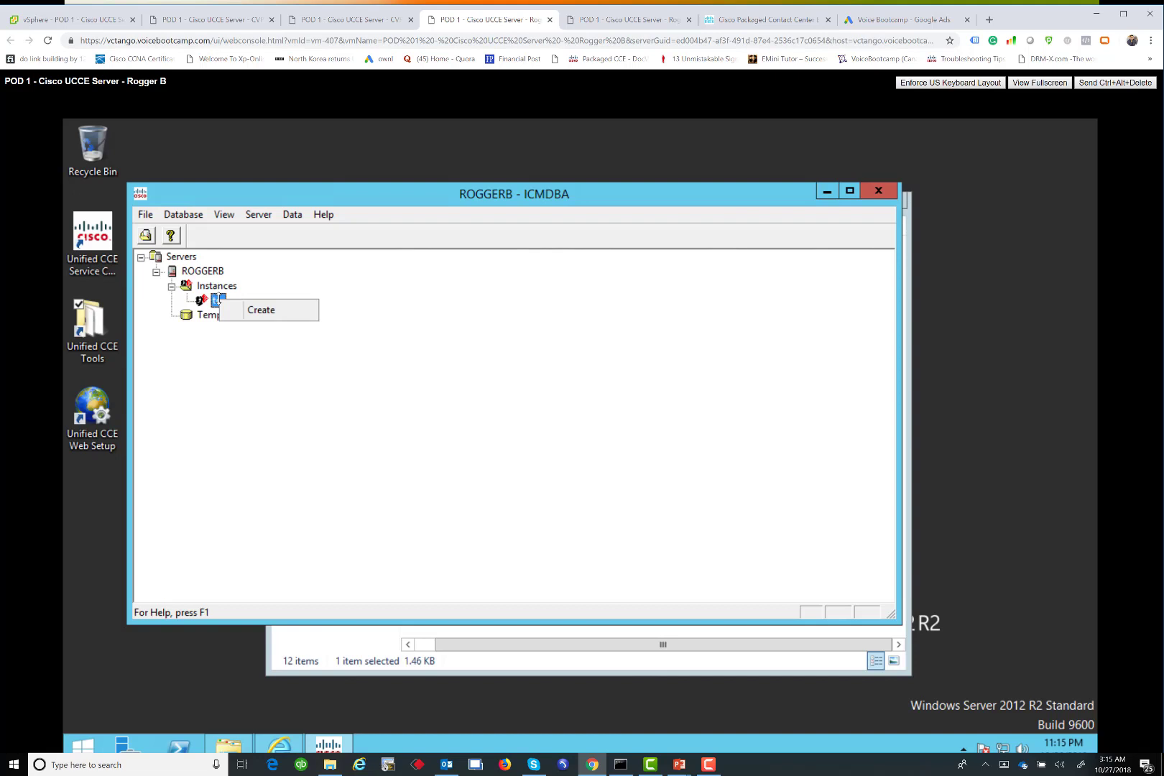
left_click(282, 310)
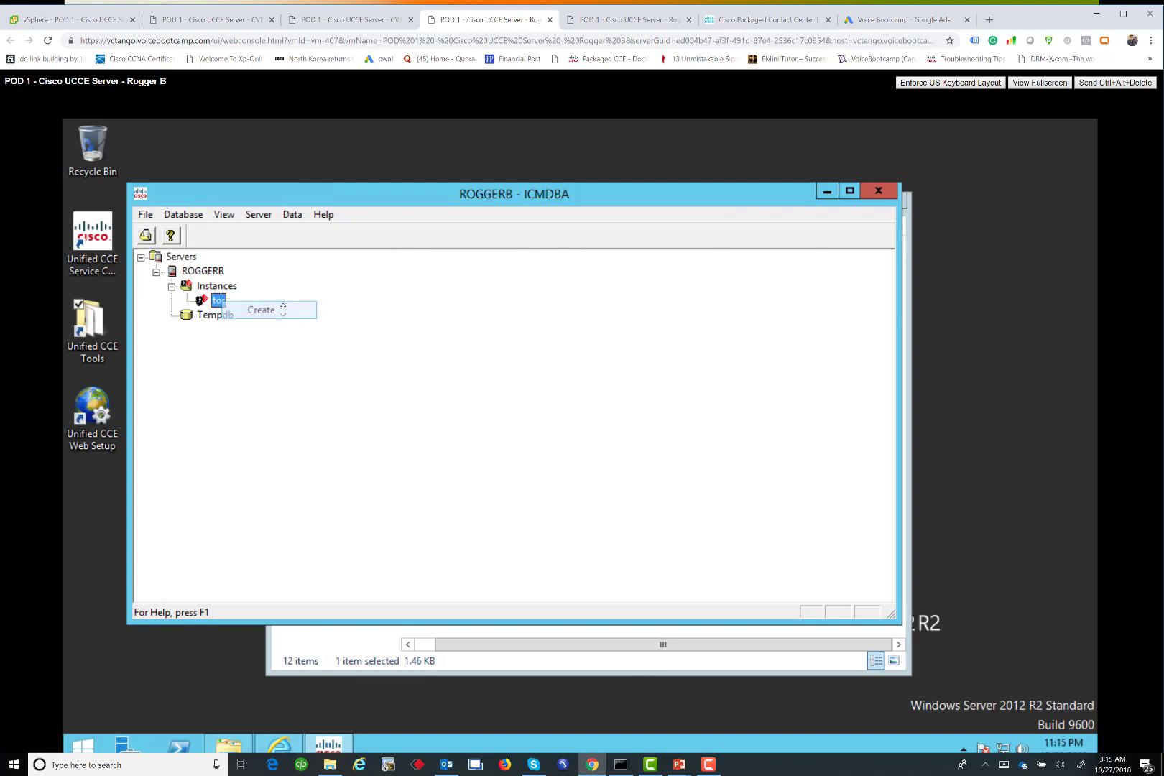
left_click(392, 397)
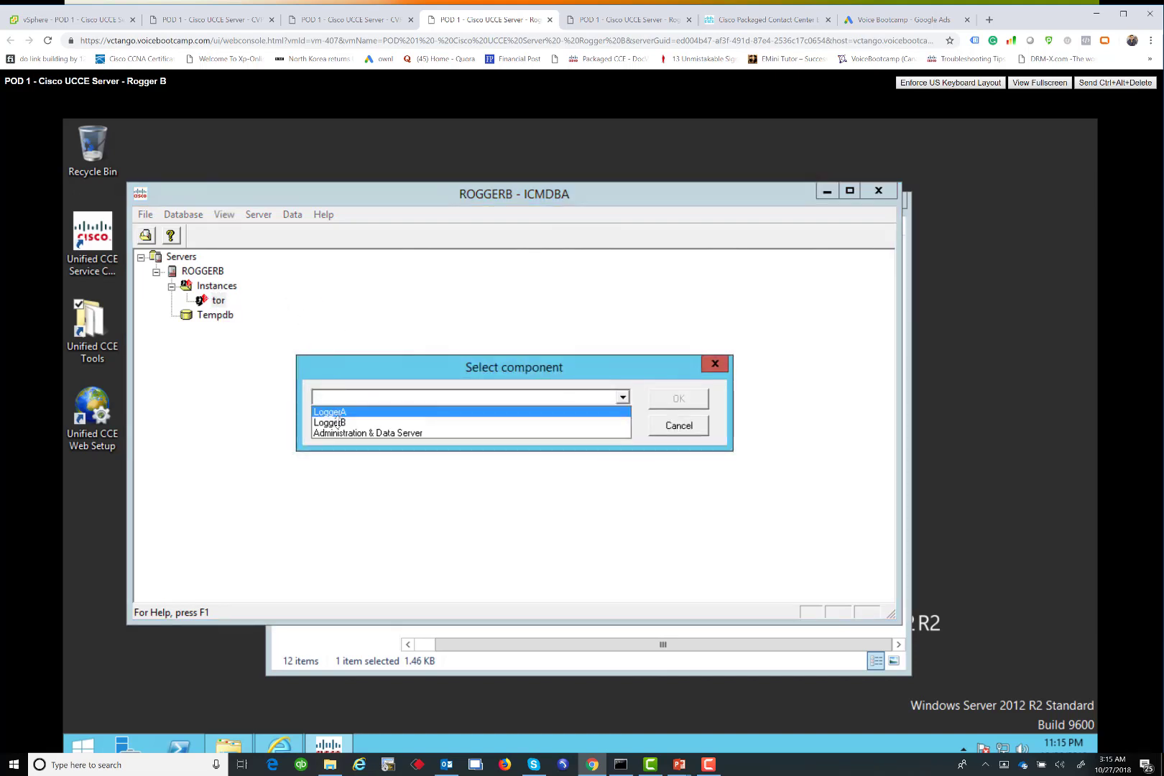
left_click(339, 414)
left_click(676, 392)
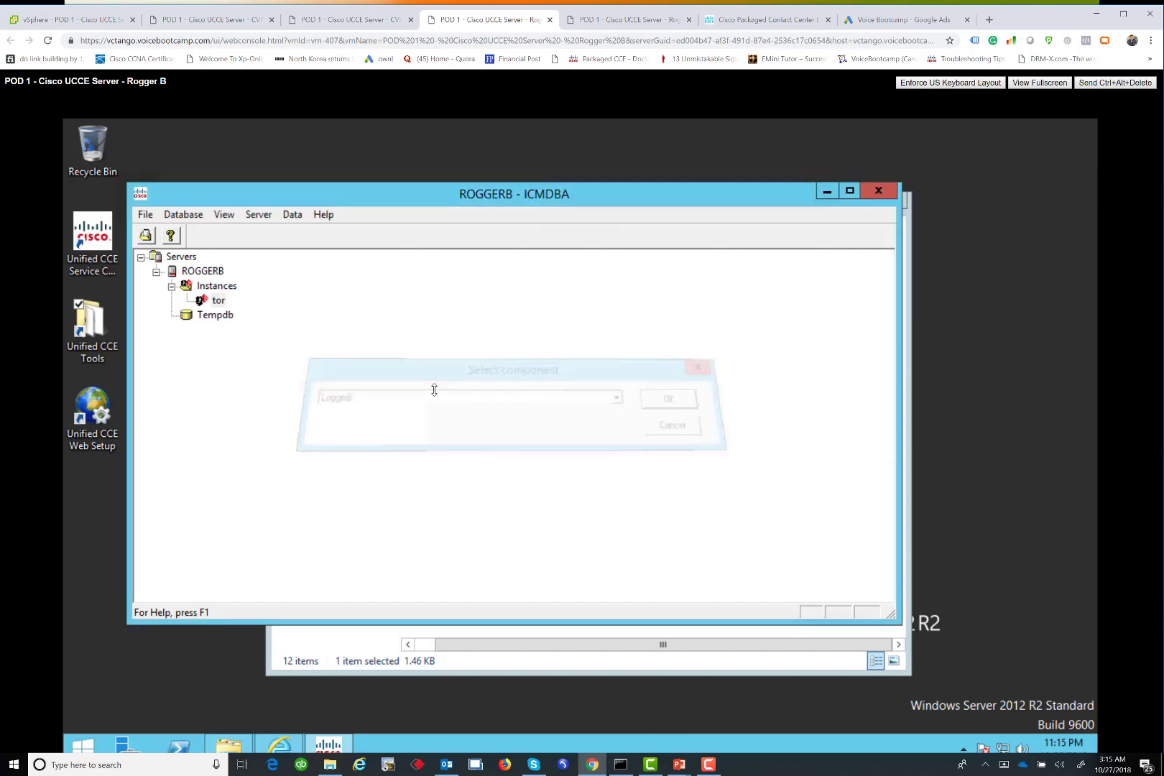
left_click(388, 398)
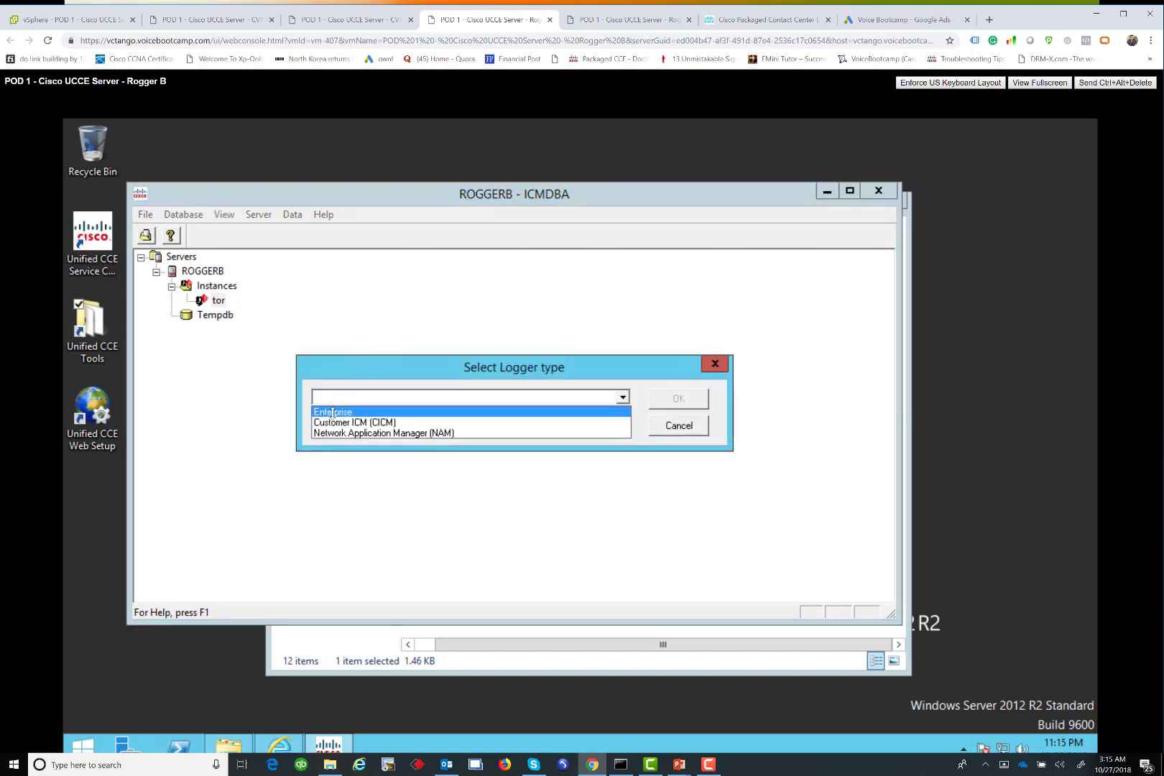
left_click(445, 400)
key("Return")
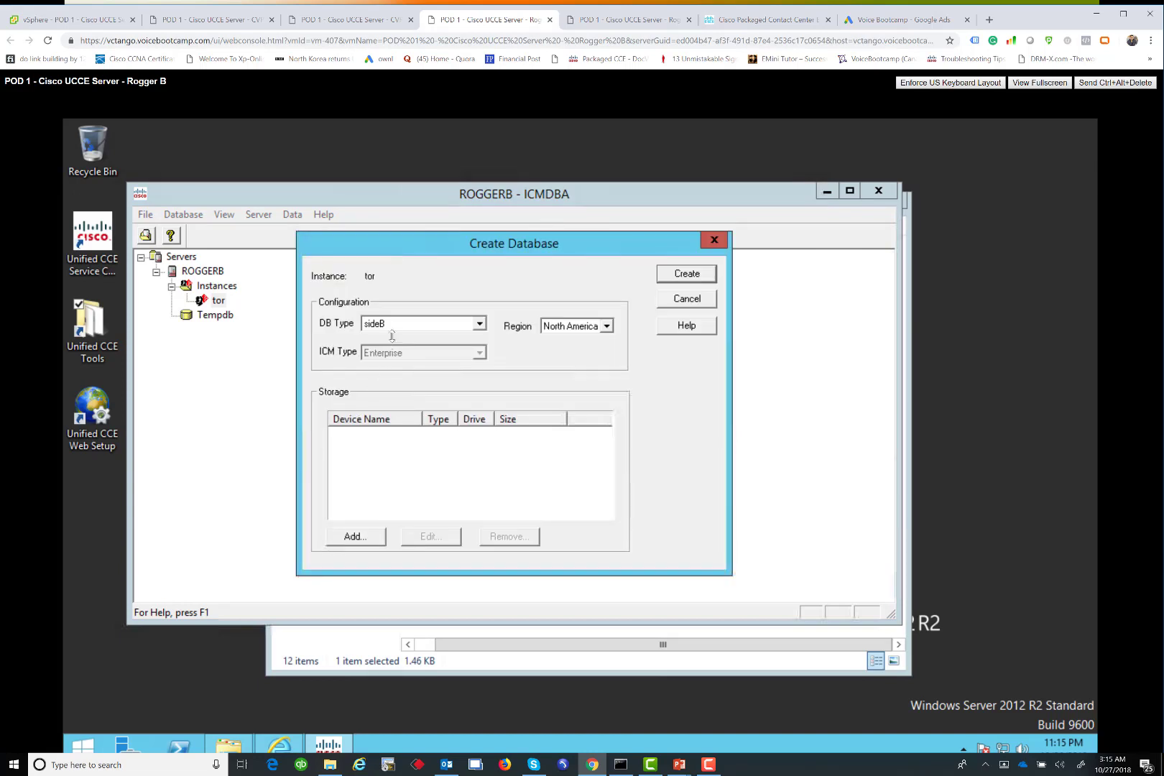
Add a 1400 MB data device and a 100 MB log device, then create and start tor_sideB
left_click(353, 535)
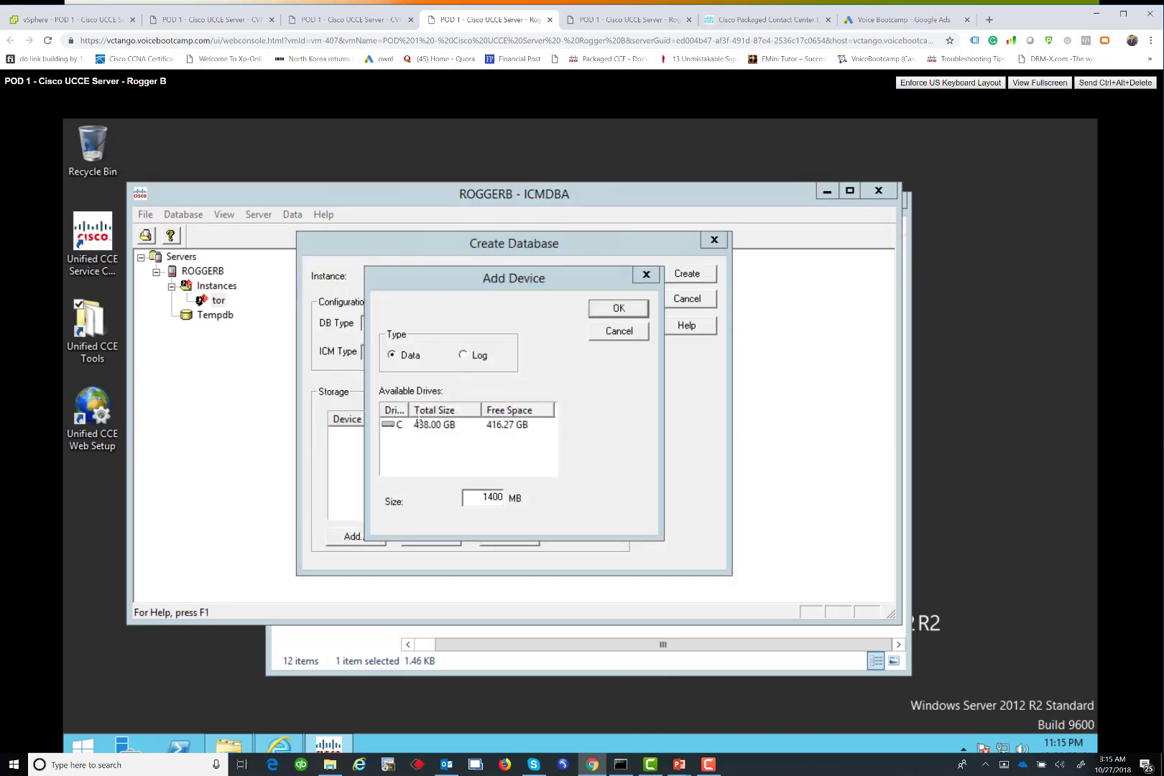
key("Return")
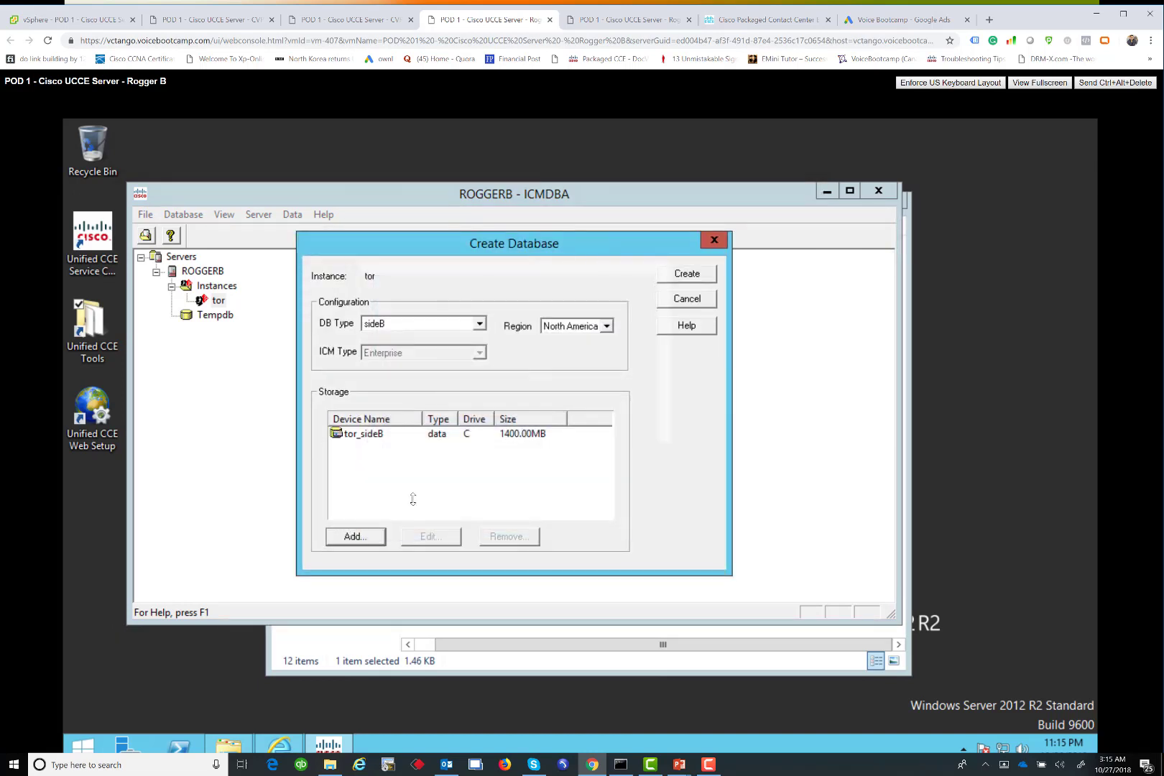
left_click(352, 534)
key("Return")
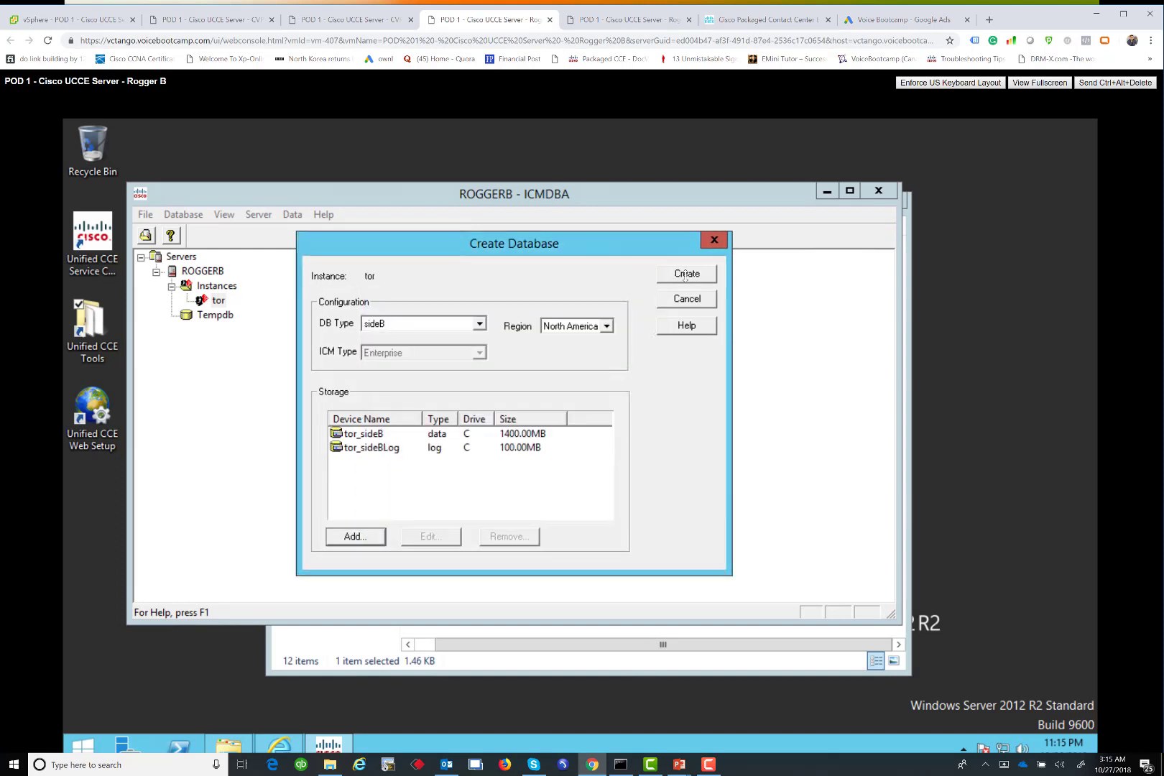
left_click(686, 274)
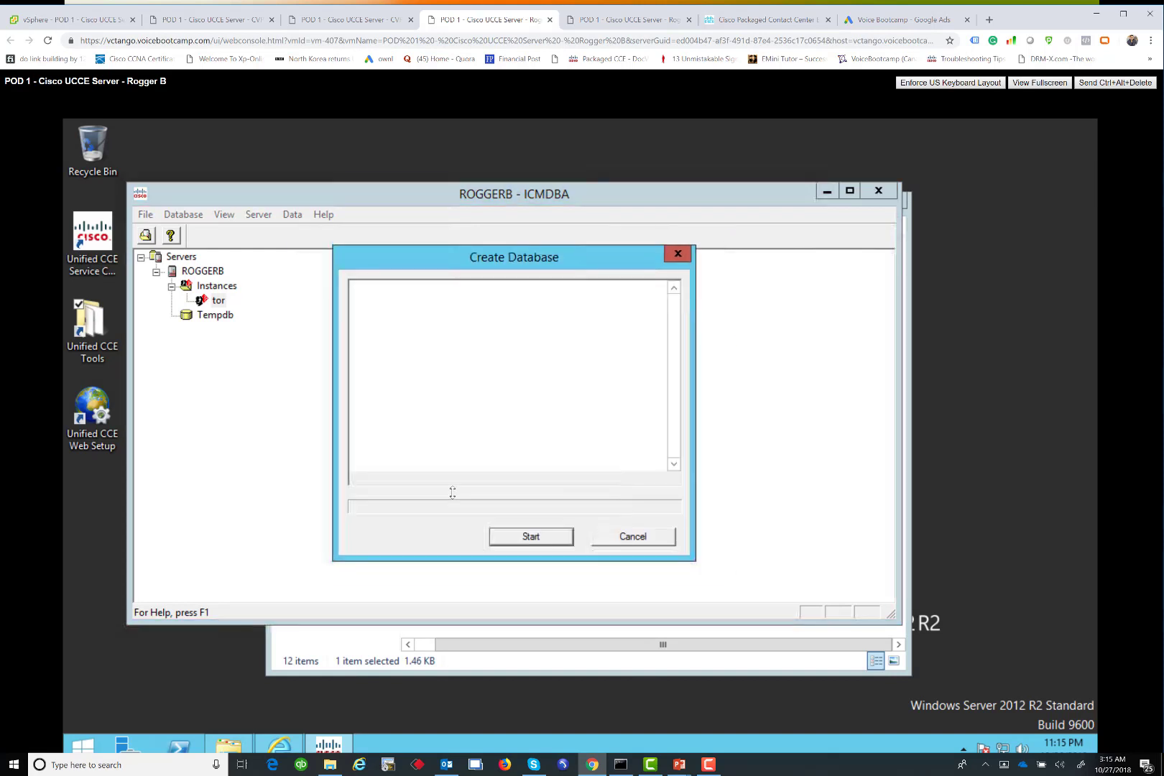
left_click(512, 532)
In Web Setup, add a new Logger, keeping Enterprise, Side B and Duplexed defaults
left_click(283, 740)
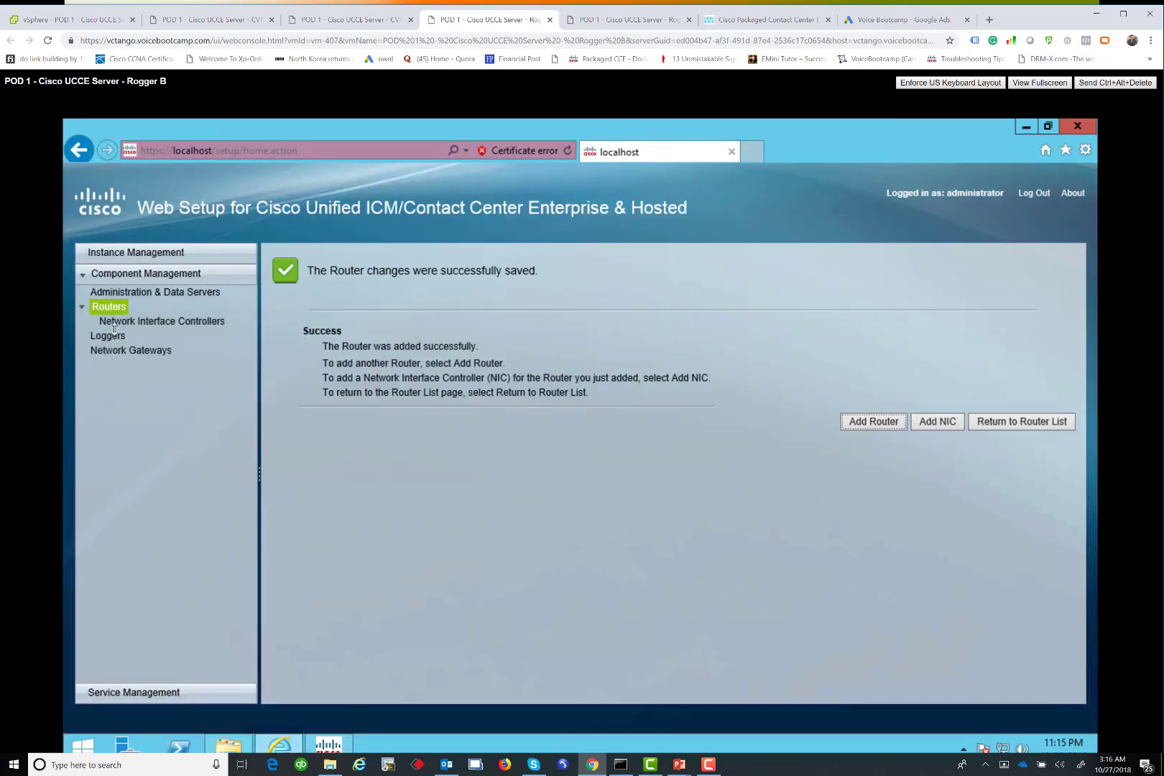
left_click(110, 336)
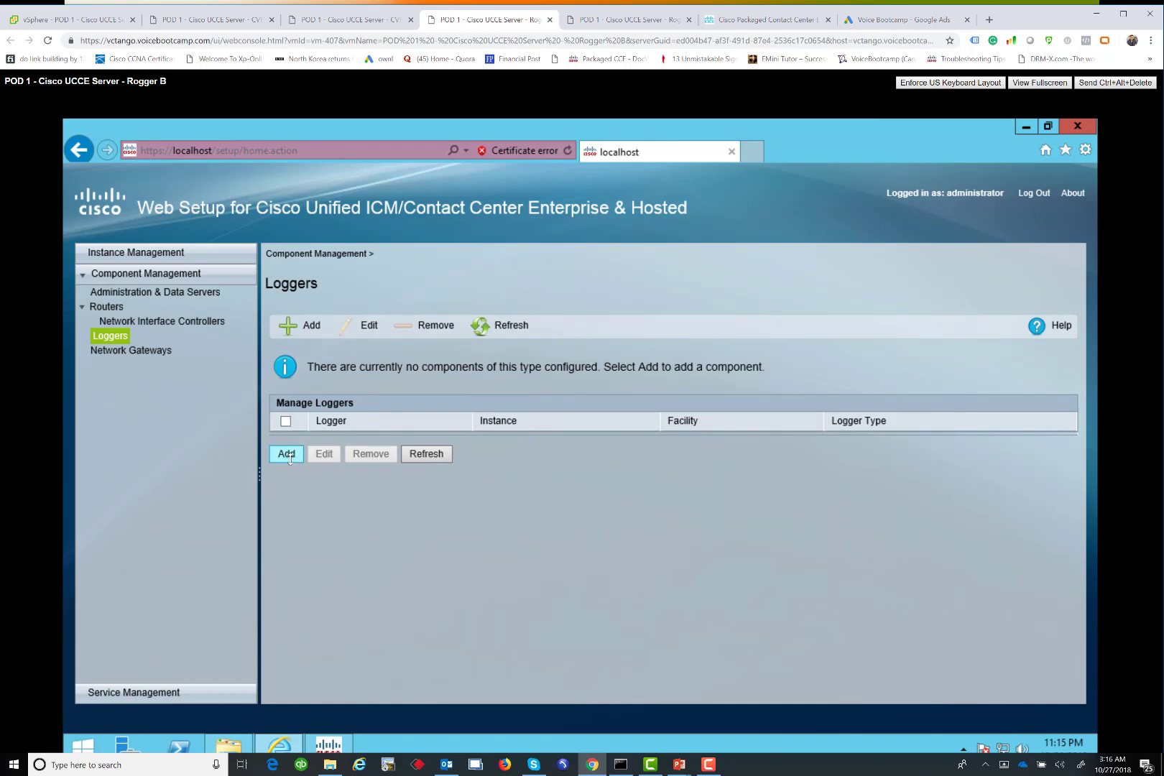
left_click(287, 454)
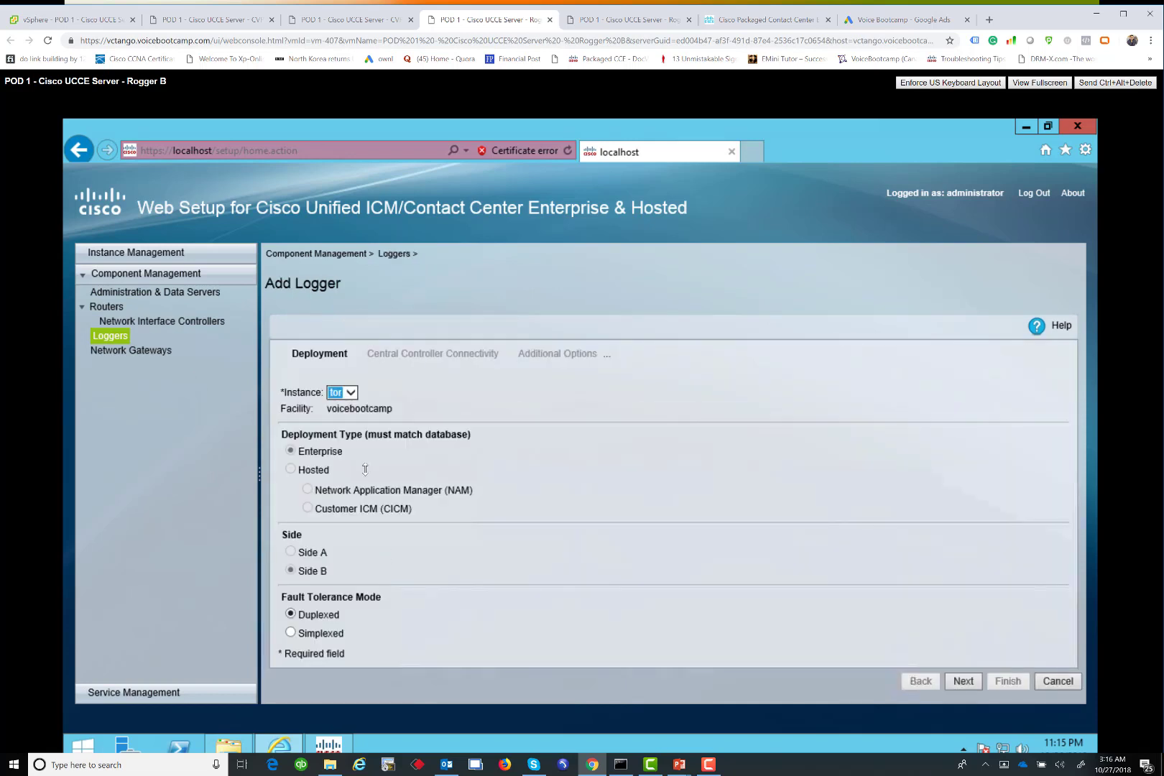
left_click(964, 682)
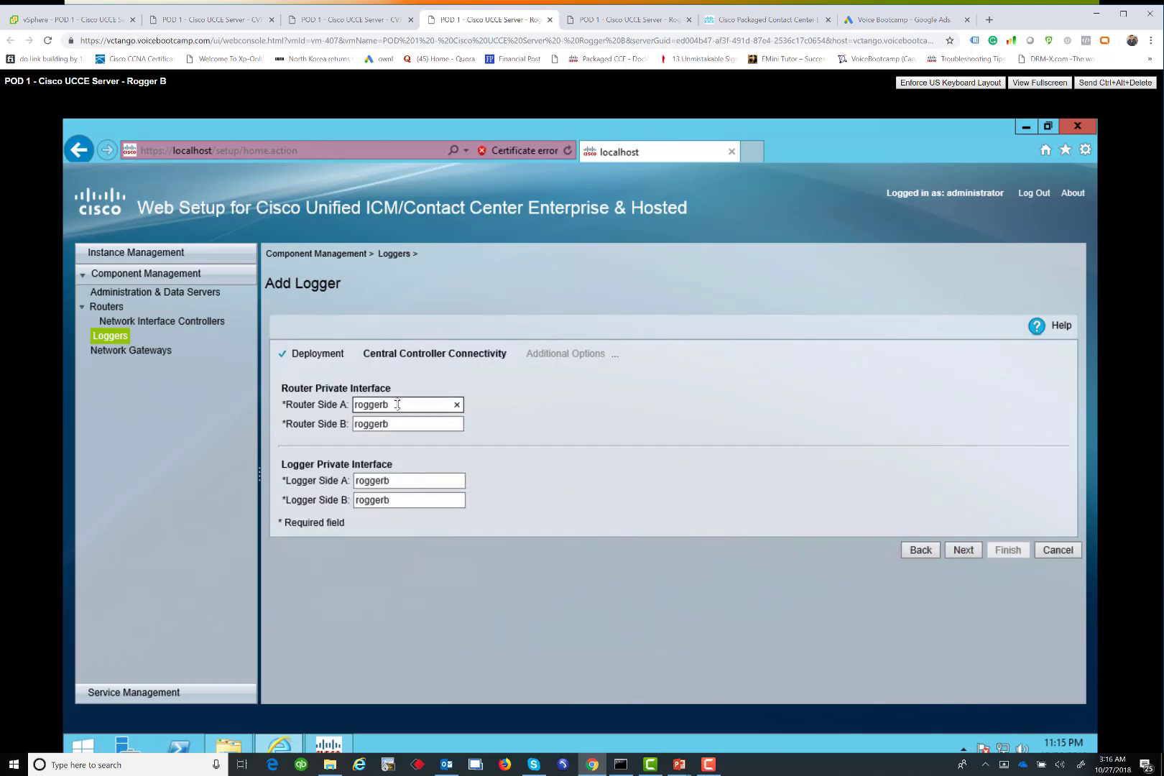
Set the Router and Logger private addresses to 192.11.64.21 and 192.11.64.31
key("ctrl+a")
type("192.11.64.21")
key("ctrl+a")
key("ctrl+c")
key("Tab")
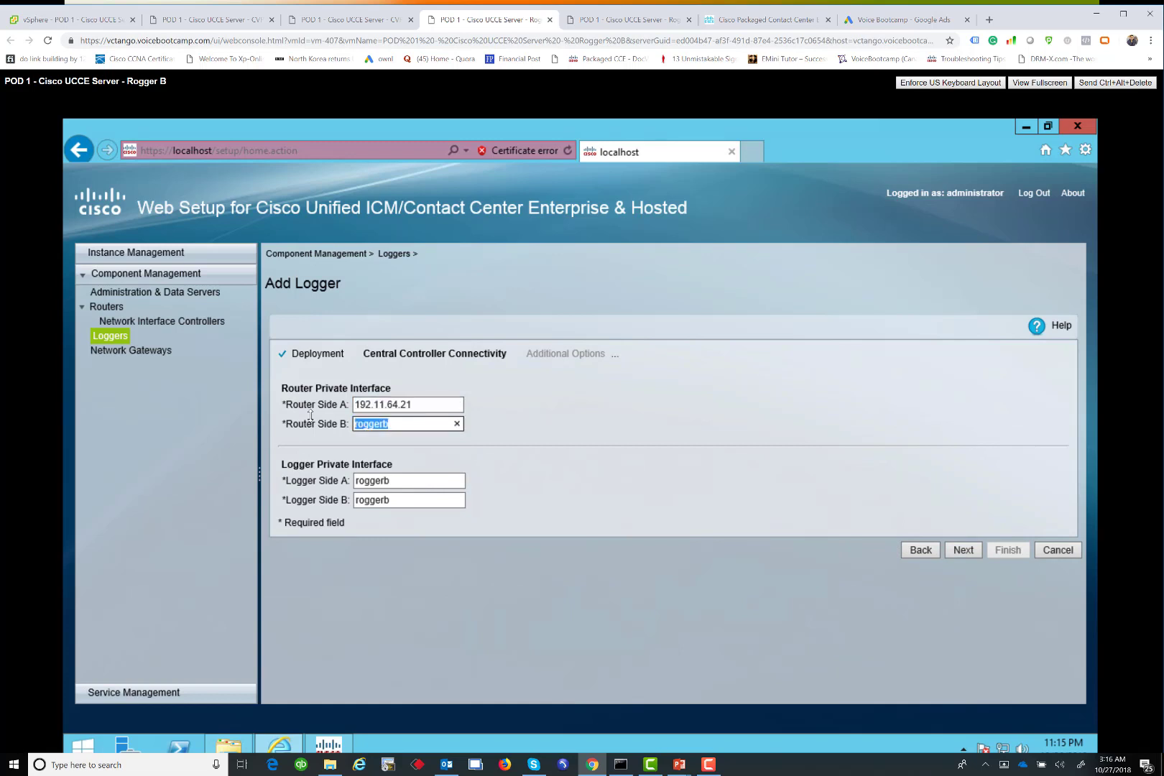
key("ctrl+v")
type("1")
key("Tab")
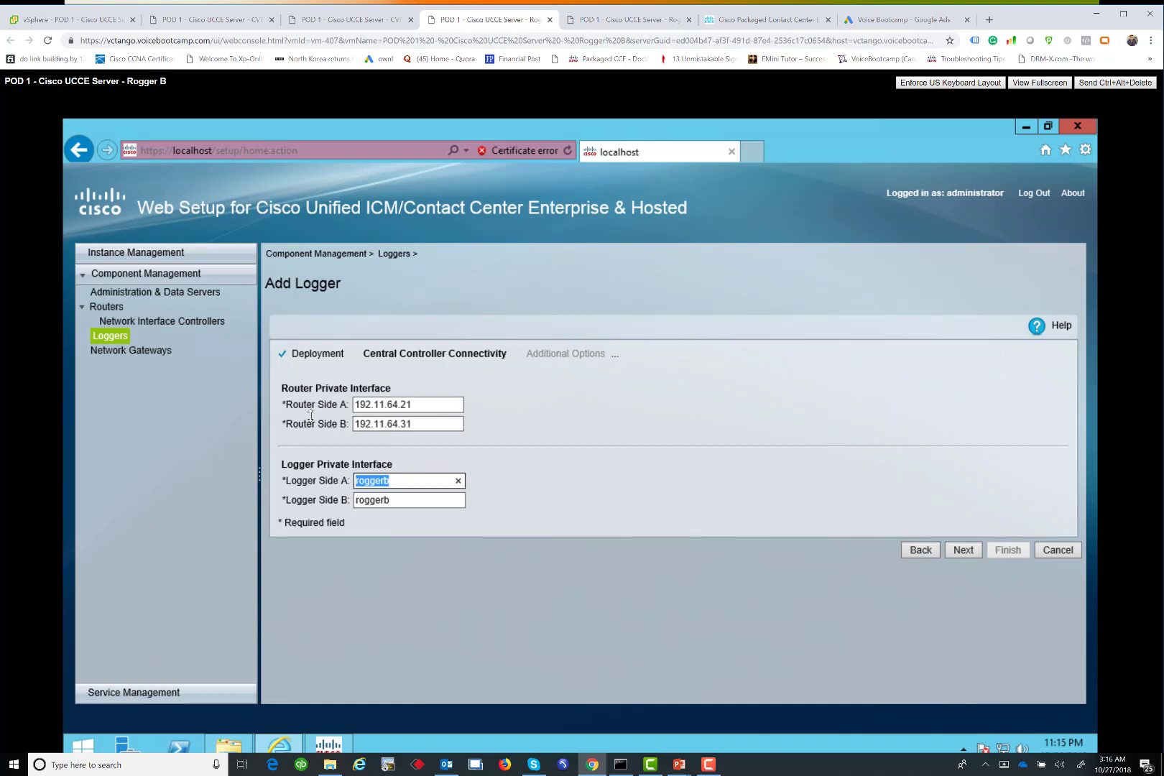
key("ctrl+v")
key("Tab")
key("ctrl+v")
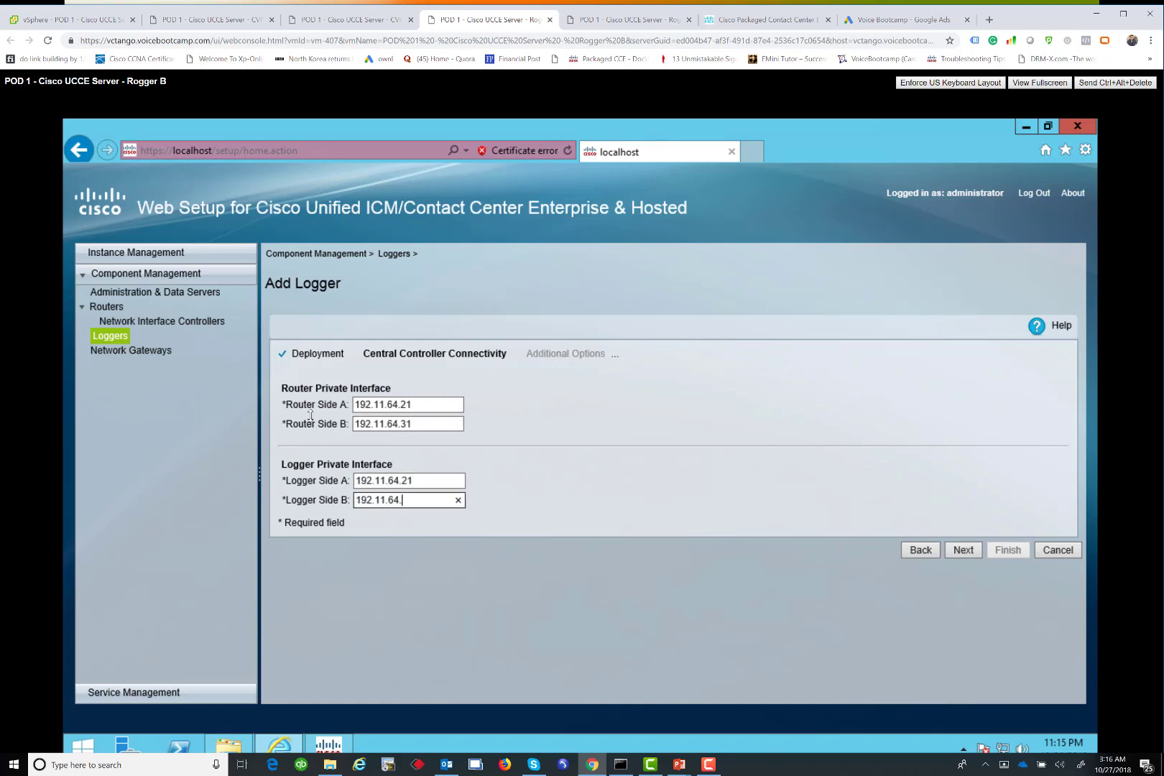
Enable historical data replication, dismiss the side B outbound warning, and advance to the purge settings
left_click(964, 549)
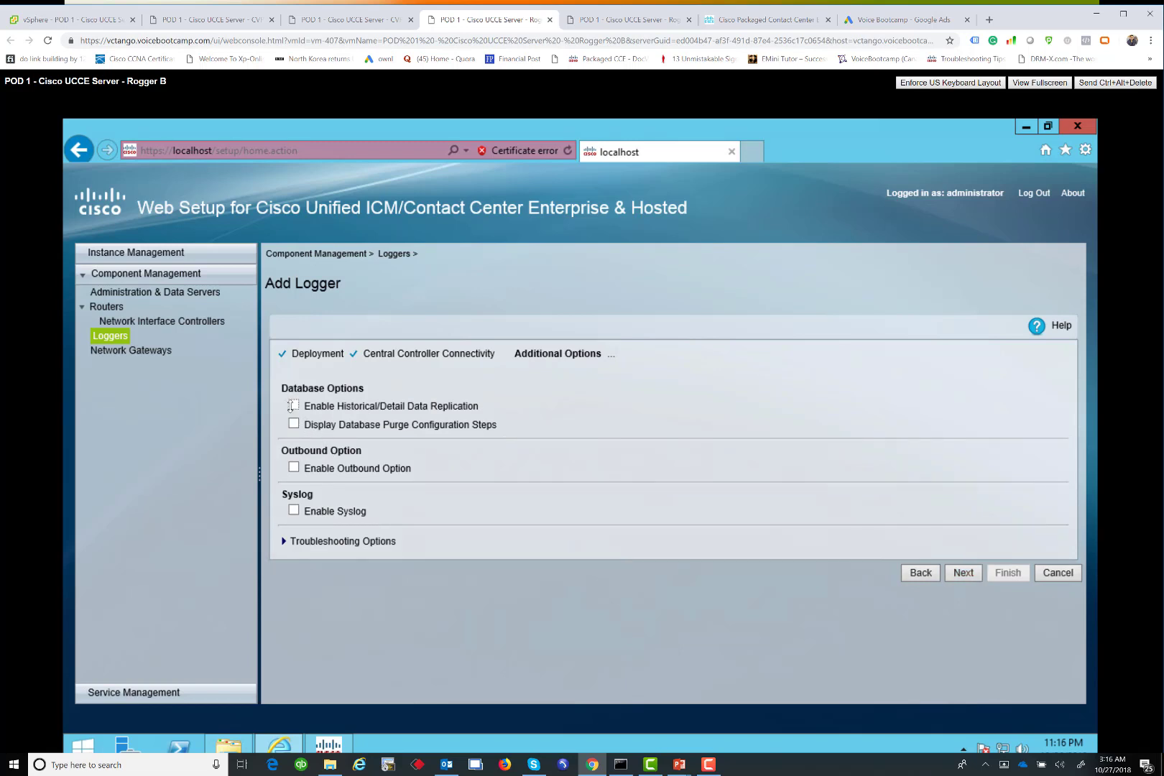
left_click(294, 406)
left_click(294, 424)
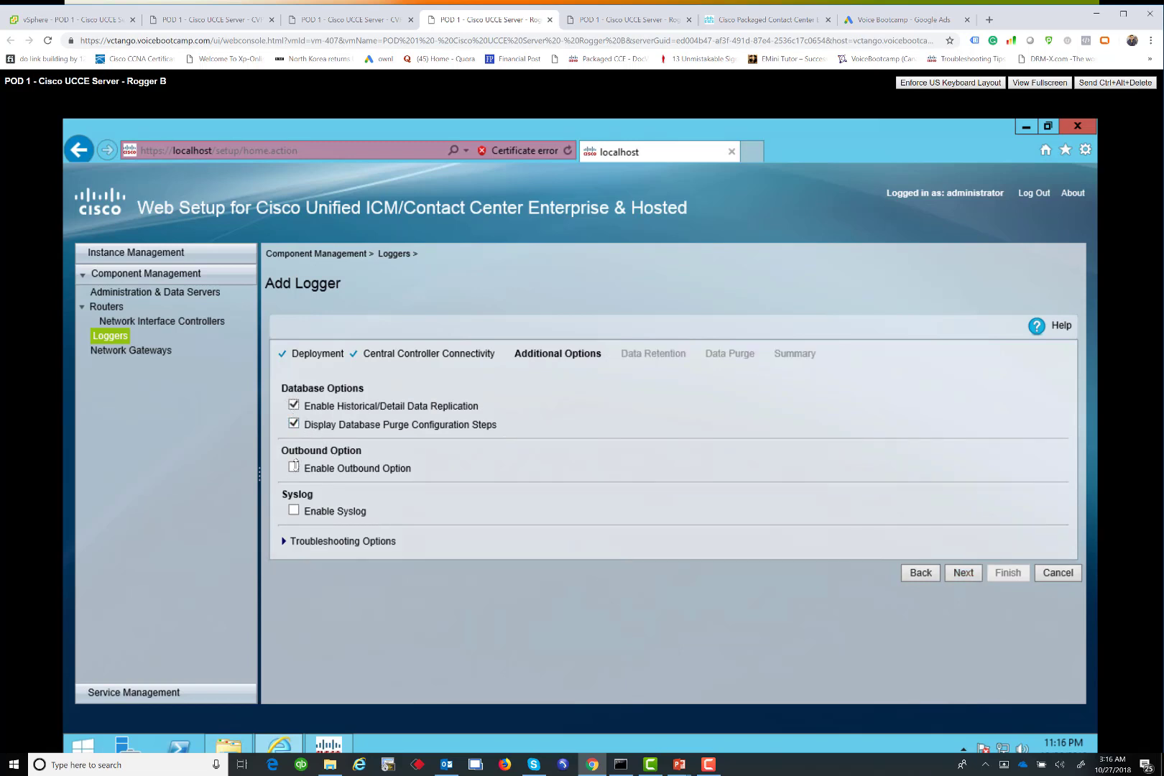
left_click(294, 467)
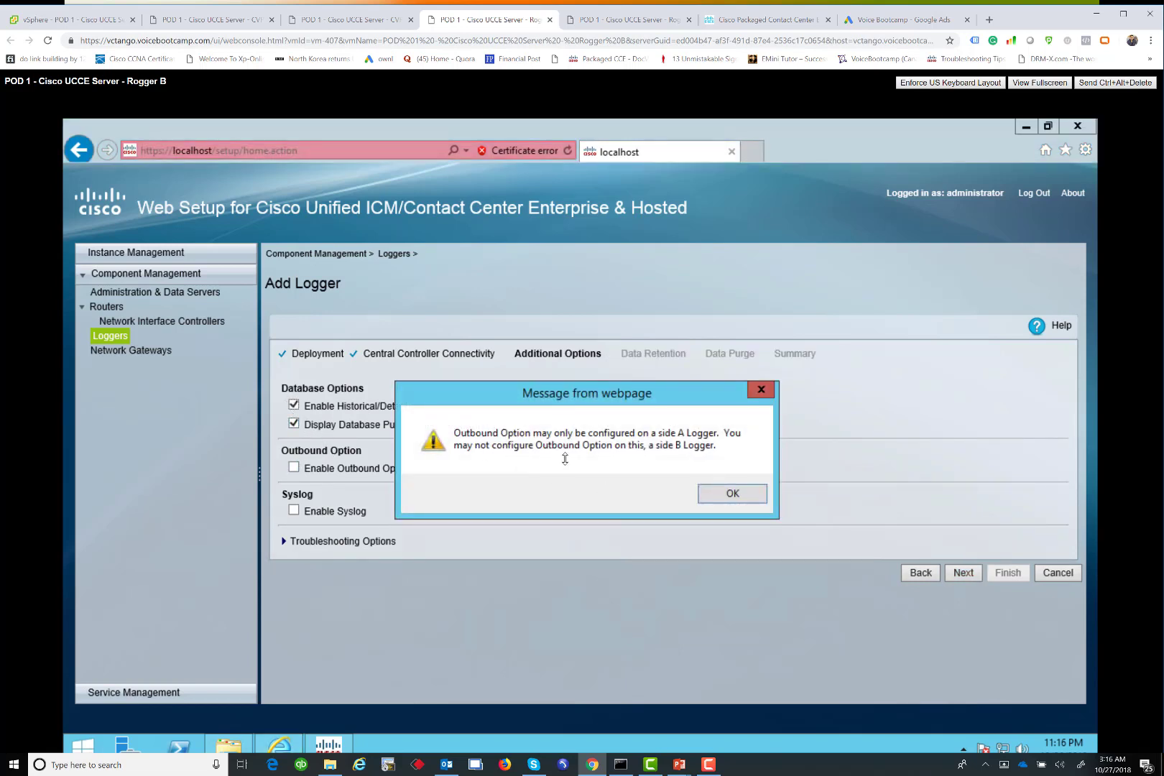
left_click(709, 495)
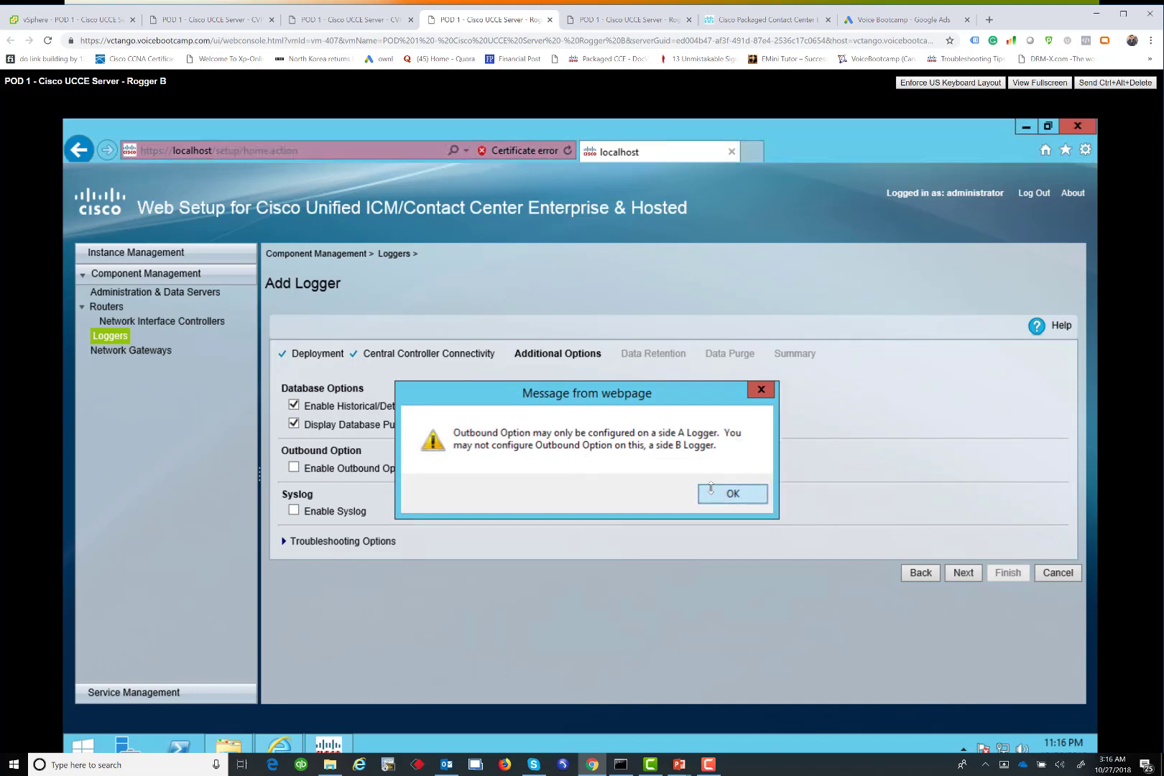
left_click(979, 575)
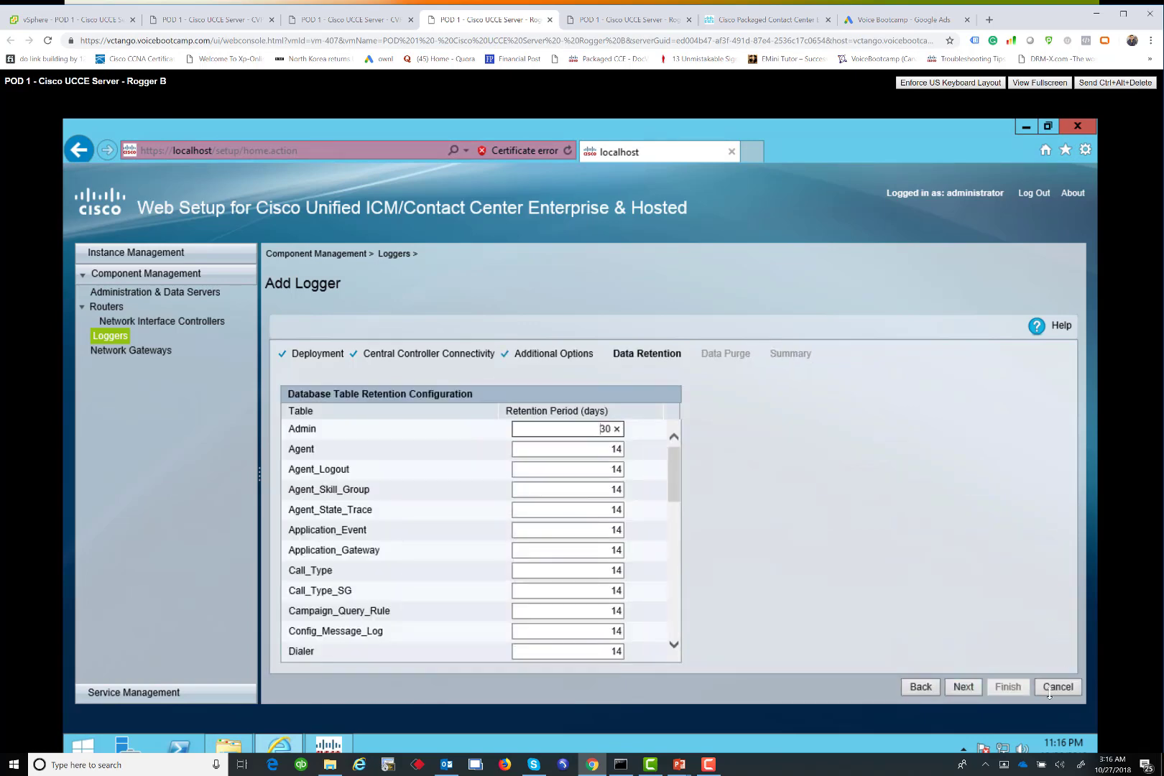
left_click(972, 688)
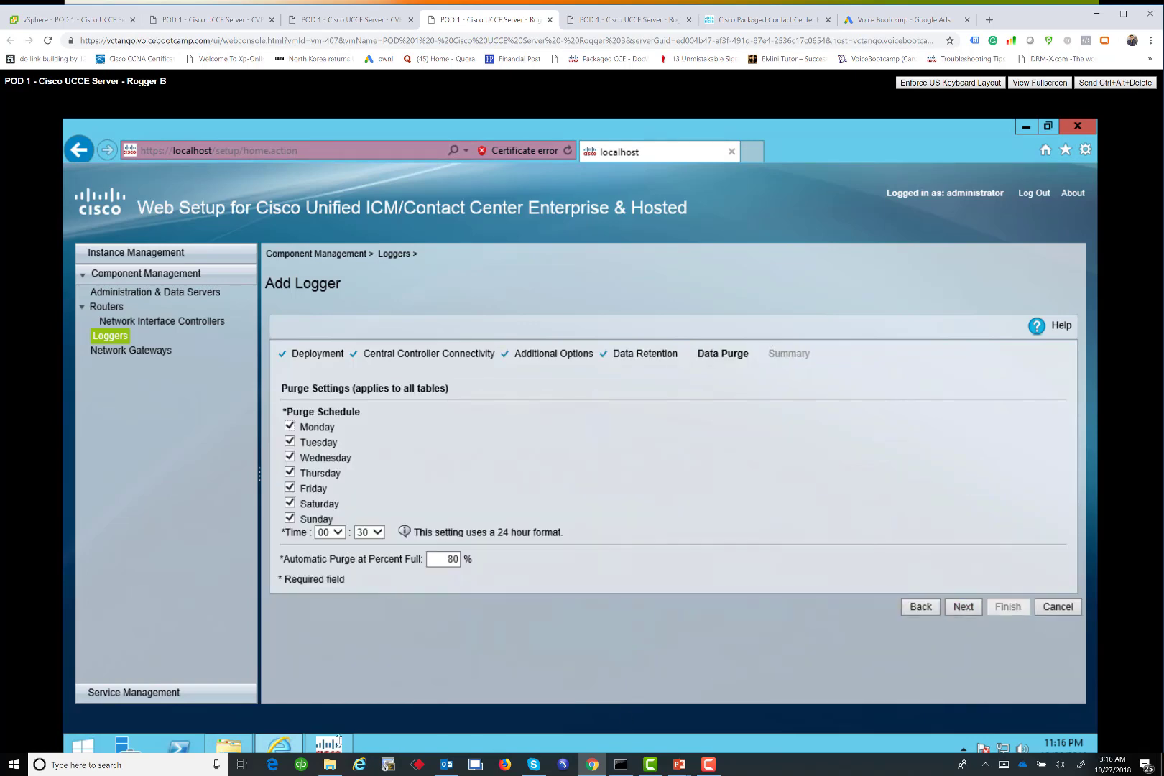
left_click(338, 740)
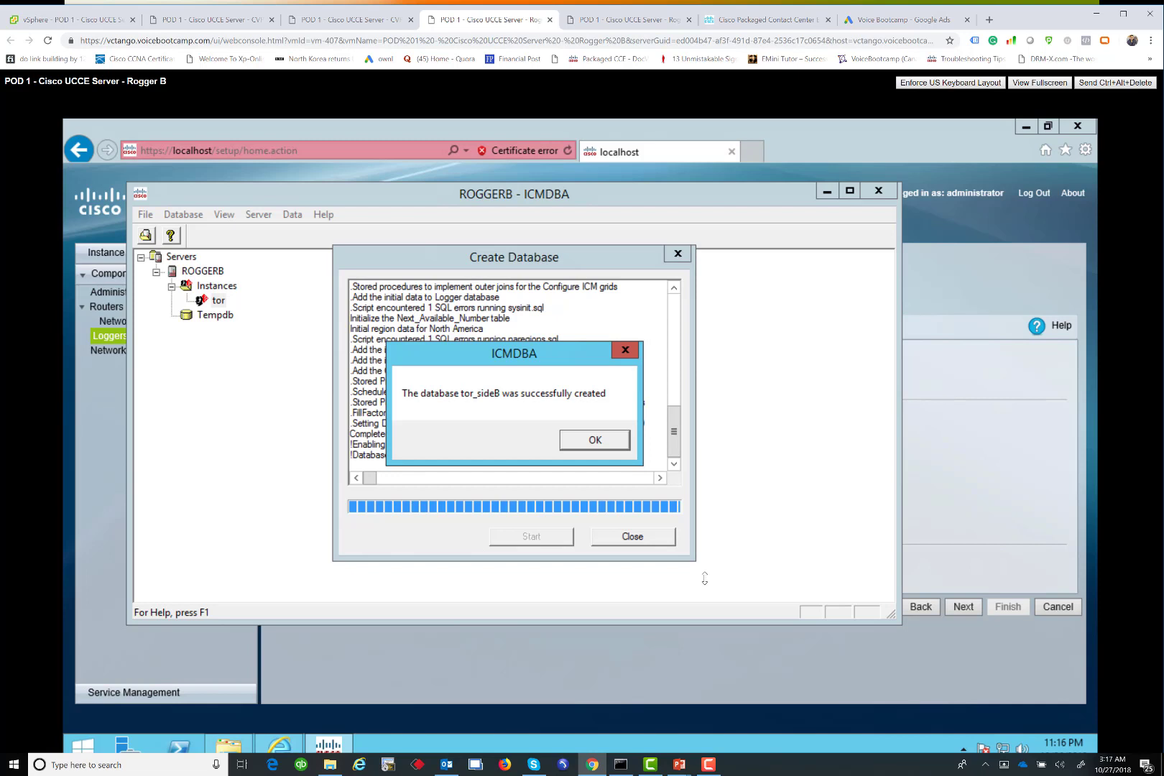
Close the finished tor_sideB creation, complete LoggerB with the Logger service starting, then go to Rogger A
left_click(602, 439)
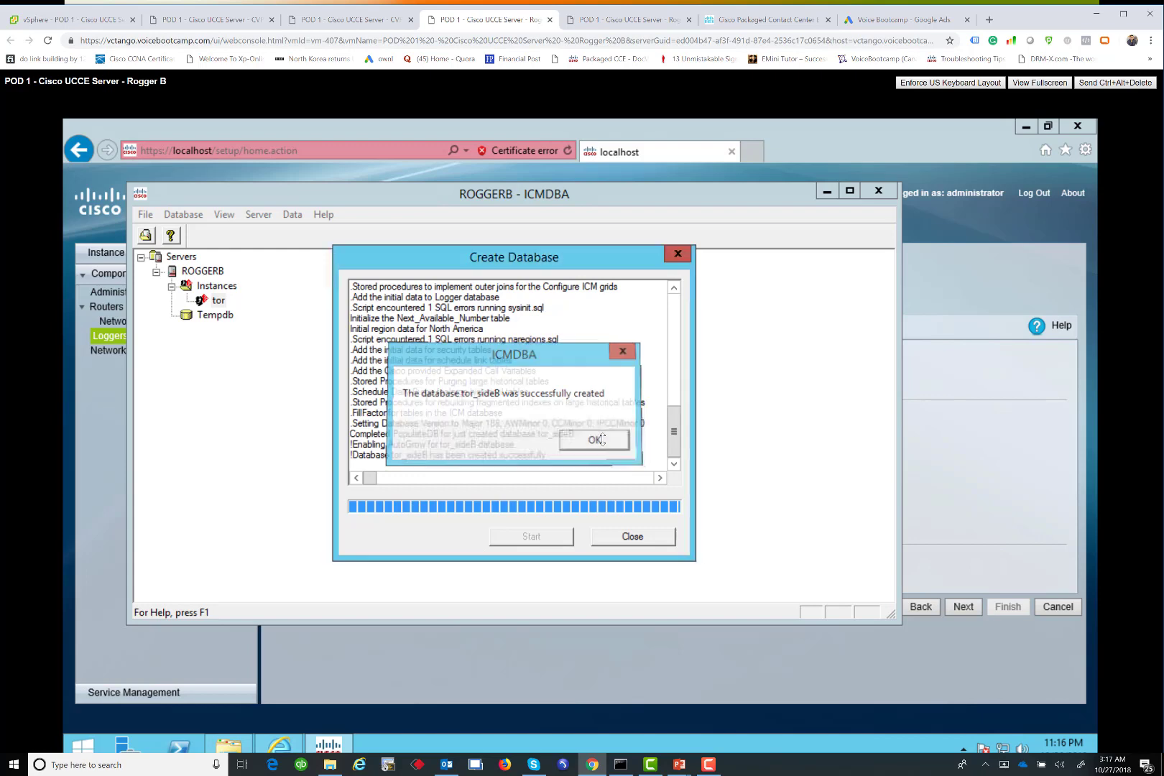
left_click(633, 537)
left_click(966, 606)
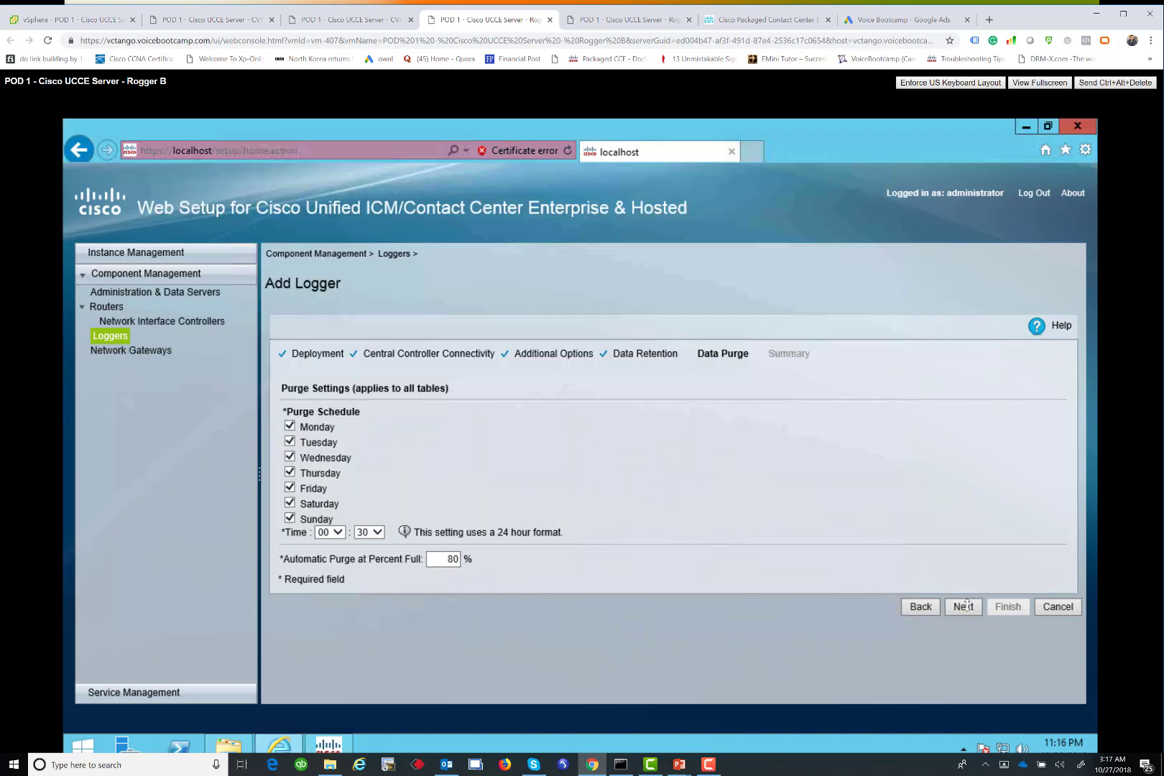
left_click(966, 605)
left_click(291, 534)
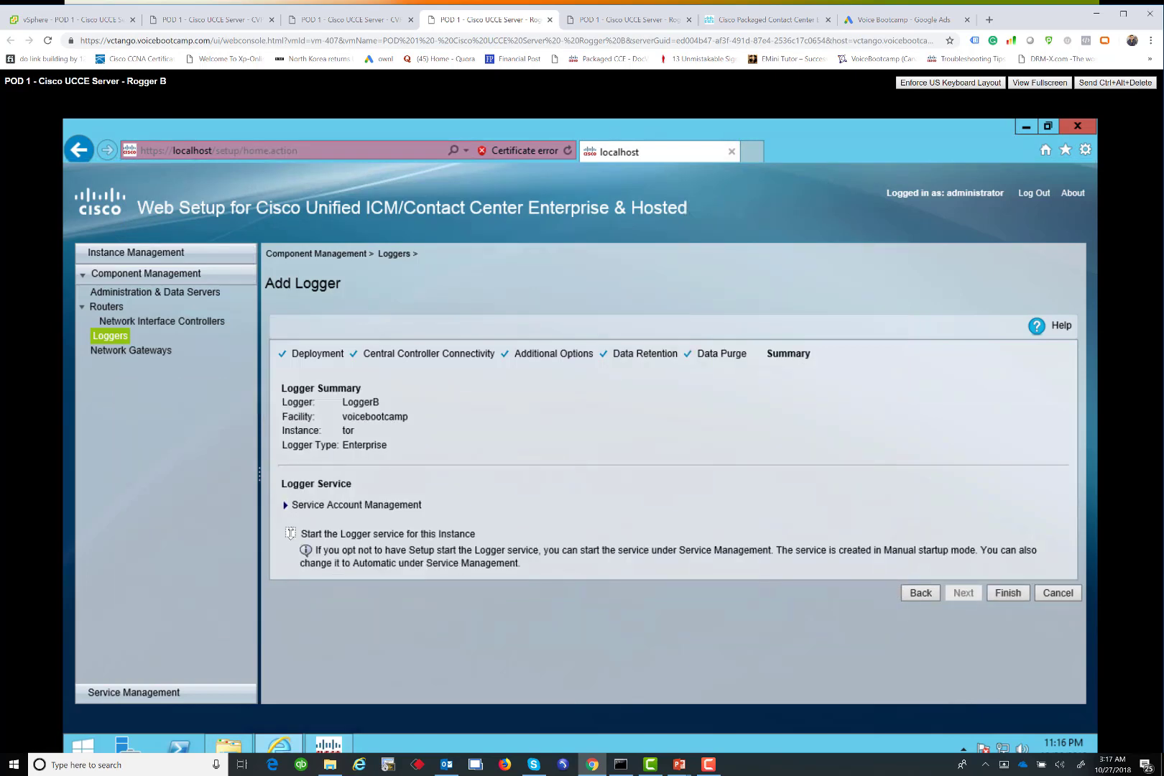
left_click(1008, 593)
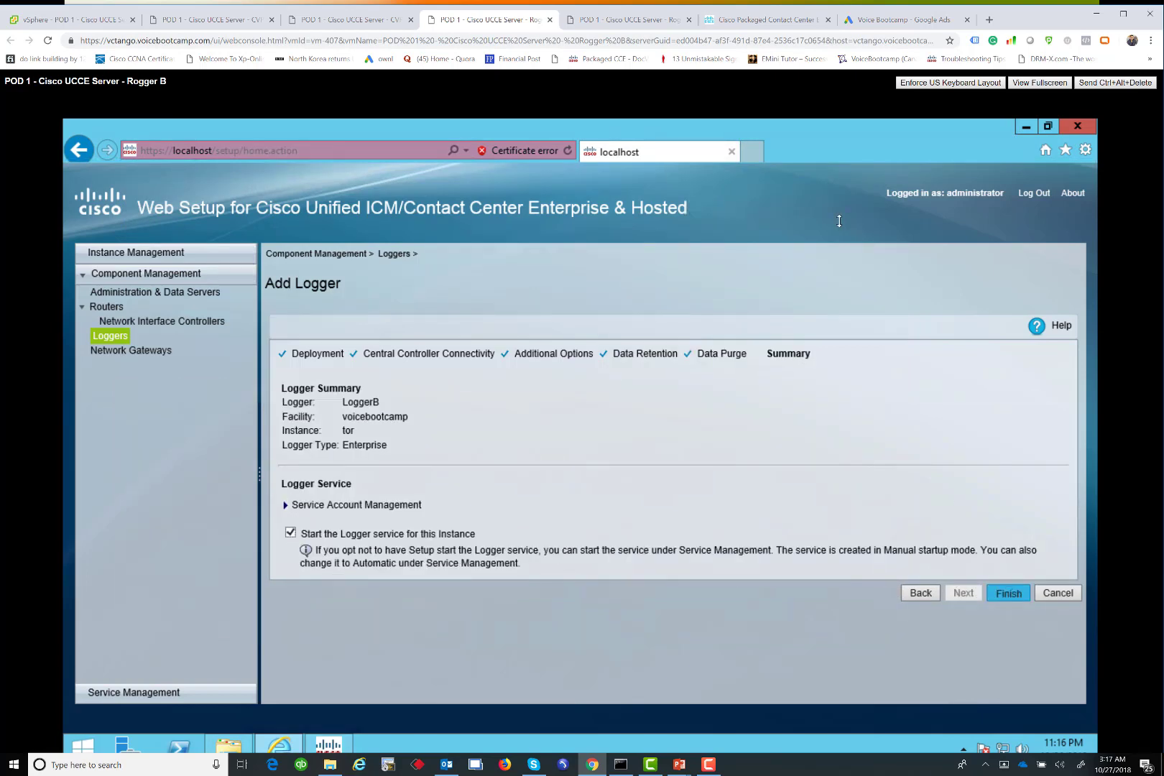
left_click(657, 26)
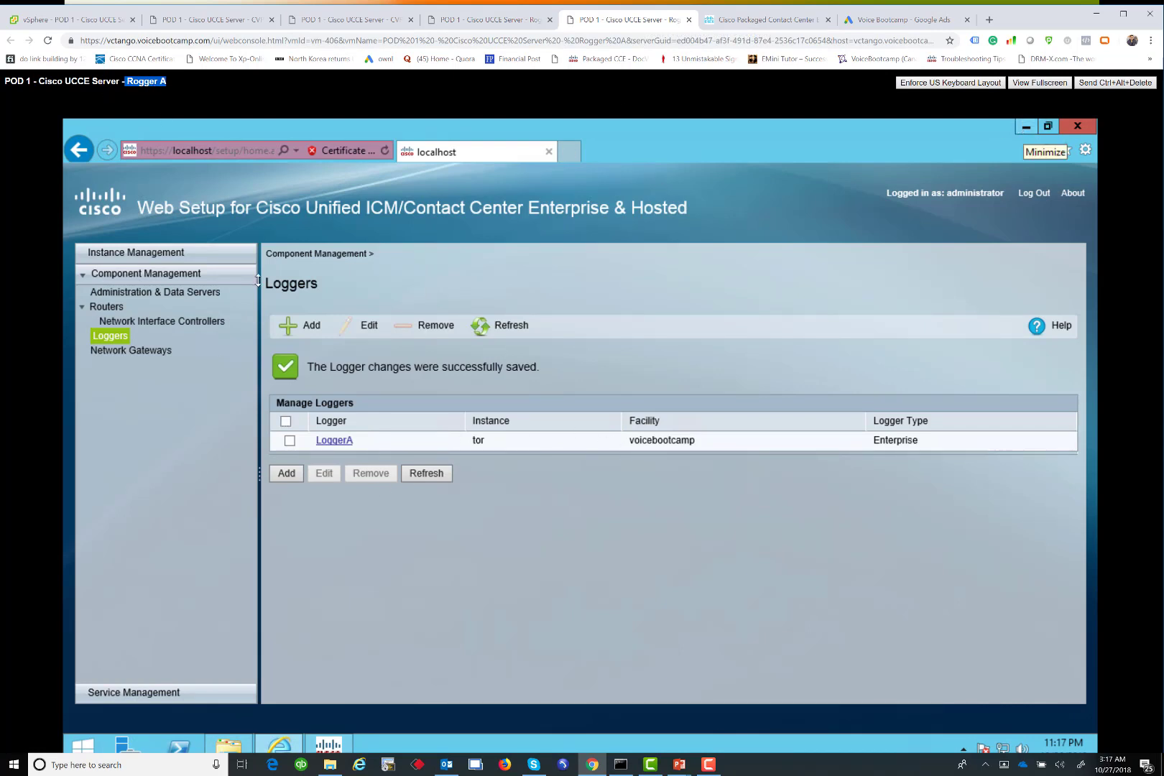
Acknowledge the tor_baA database creation and check the LoggerA and RouterA services in Service Control
left_click(1024, 128)
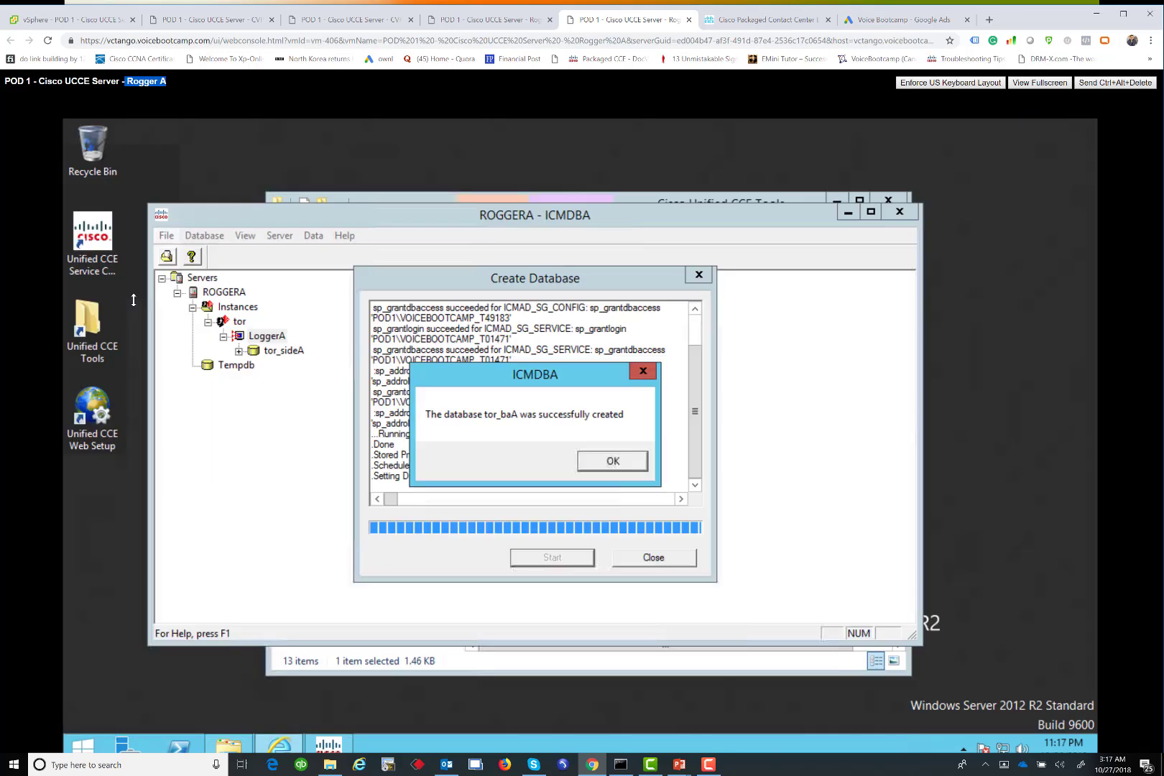
left_click(631, 458)
left_click(654, 556)
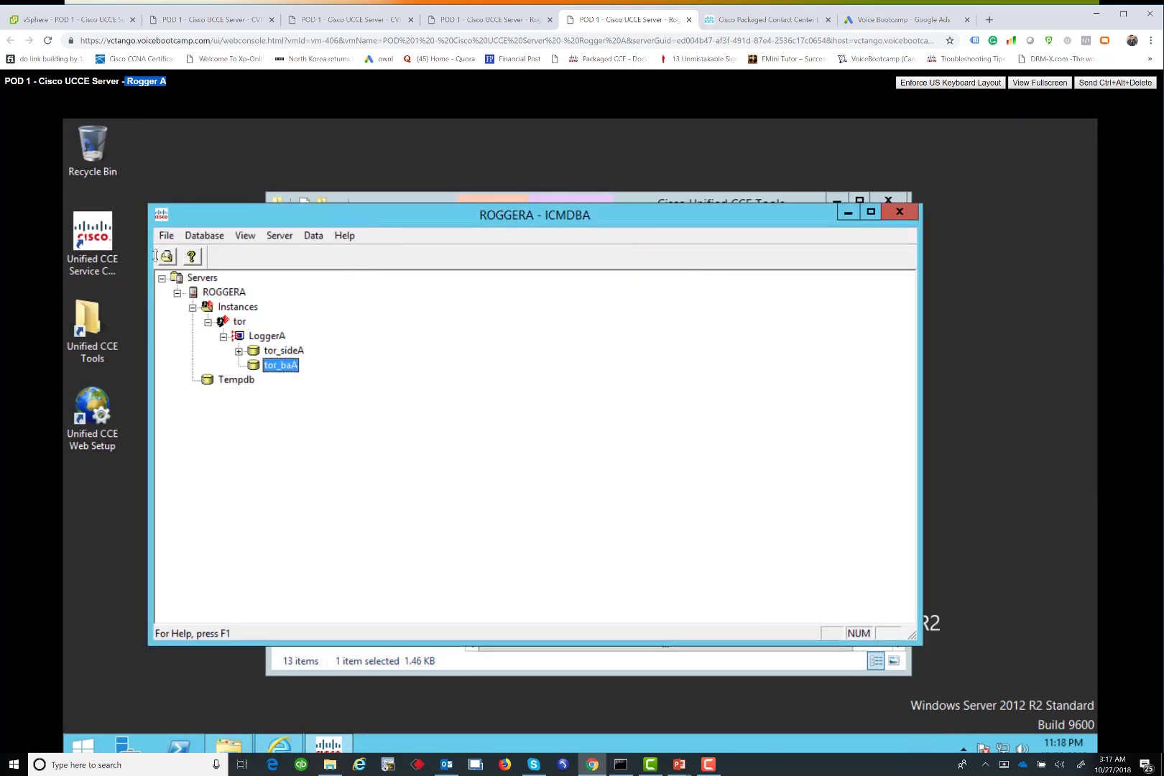
double_click(112, 237)
left_click_drag(609, 413, 512, 389)
left_click_drag(770, 303, 774, 301)
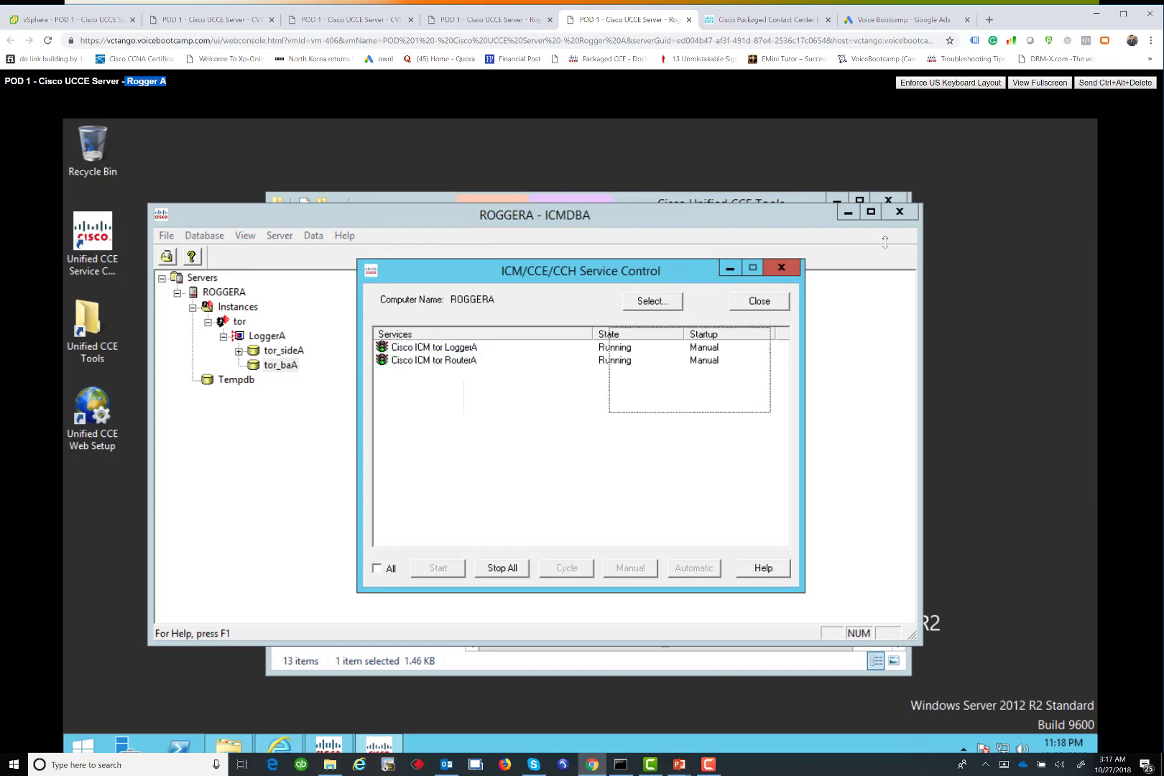
Close ICMDBA and Service Control, then return to the vSphere inventory
left_click(898, 202)
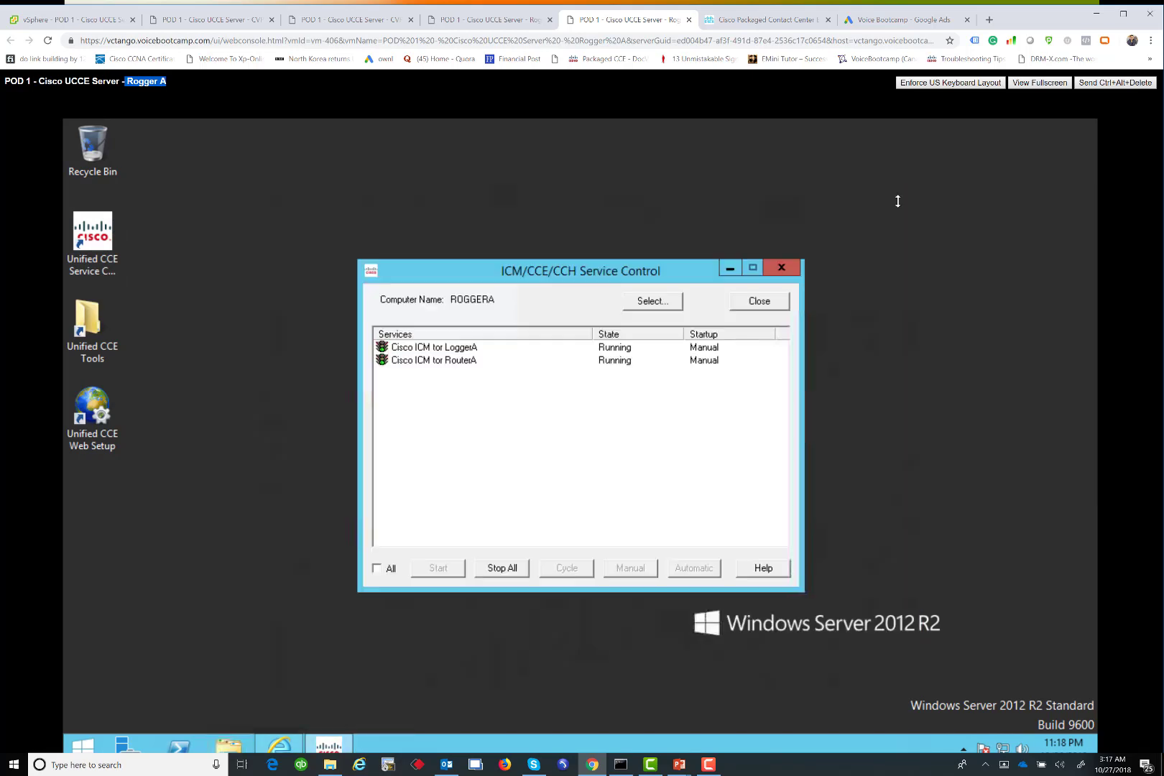
left_click(782, 268)
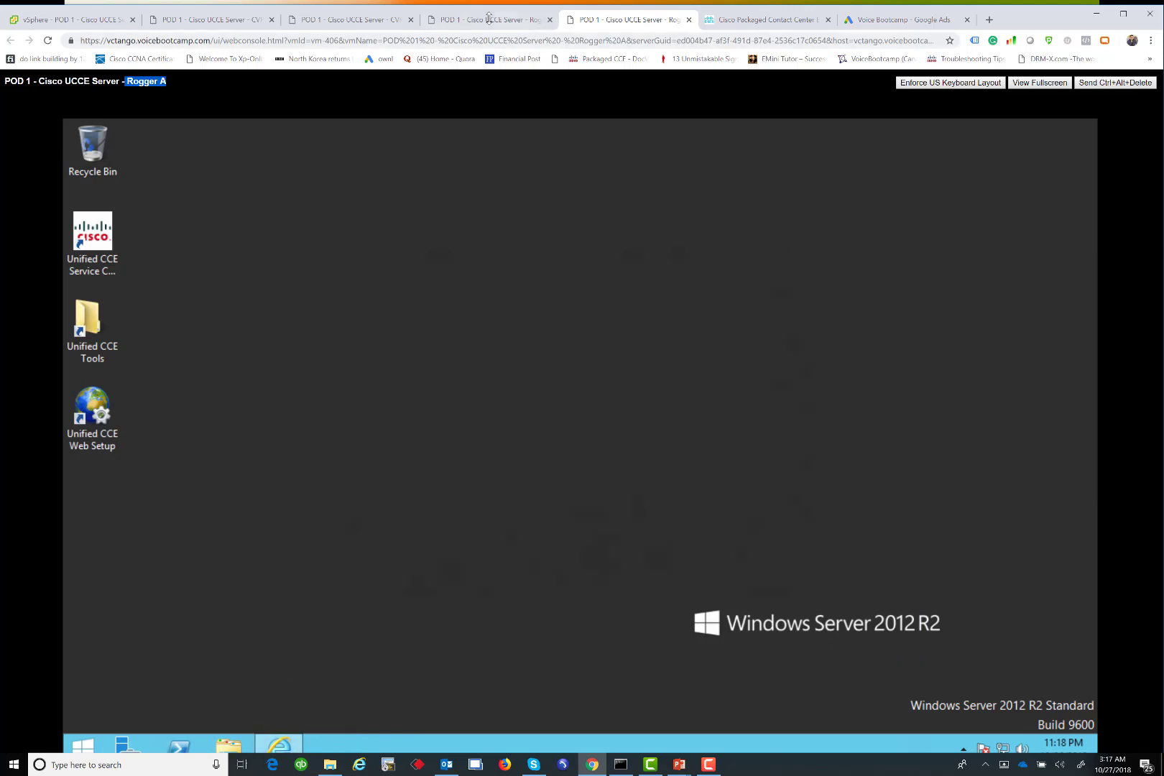
left_click(488, 19)
left_click(94, 19)
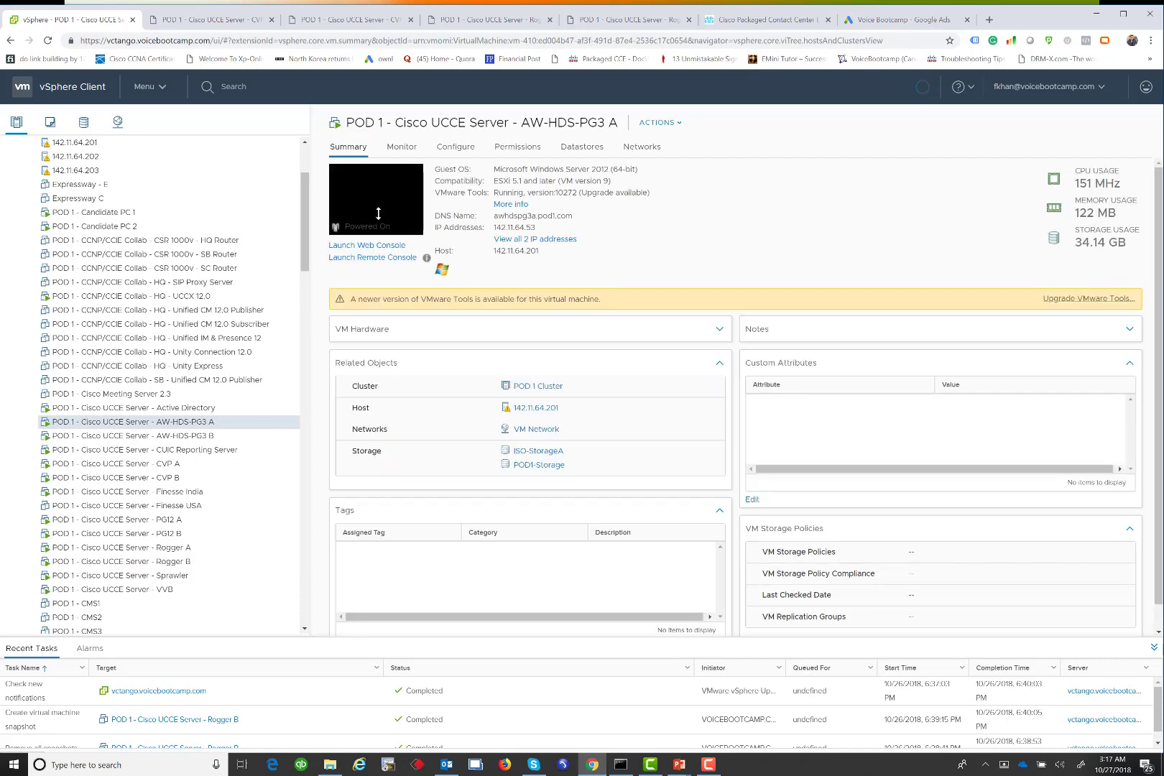
Launch the AW-HDS-PG3 A web console and dismiss the failed sign-in errors
left_click(378, 213)
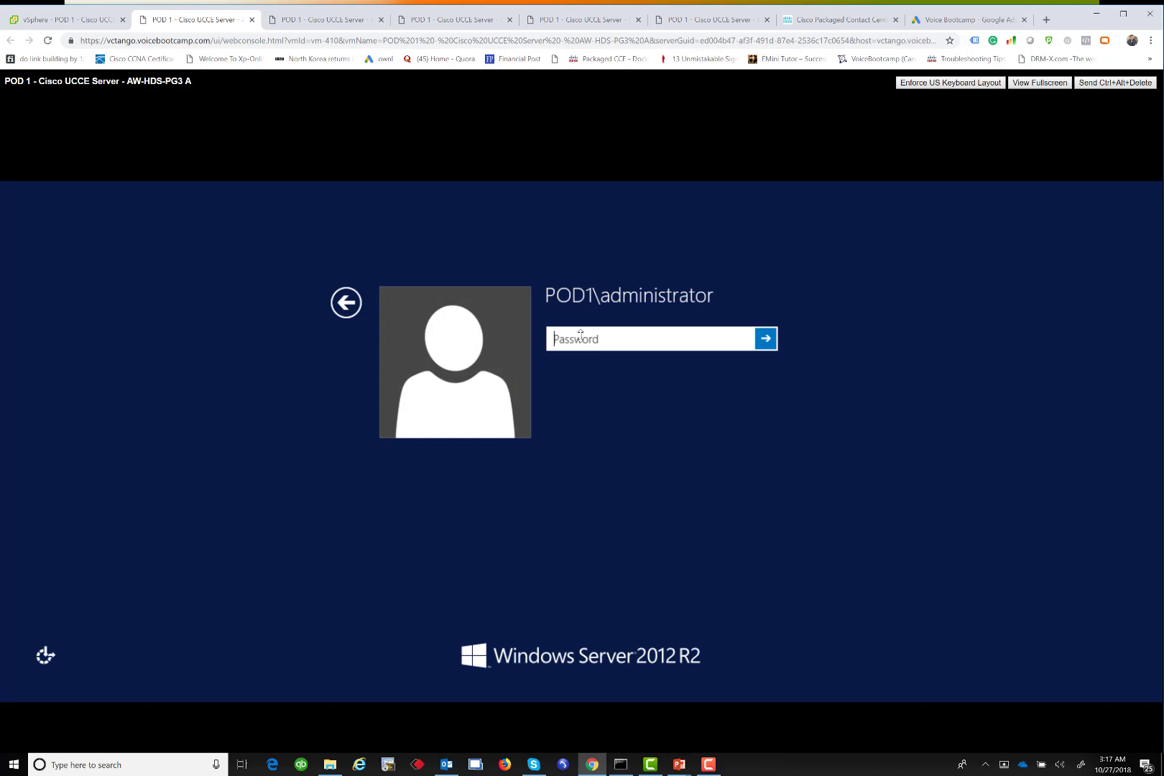
key("Return")
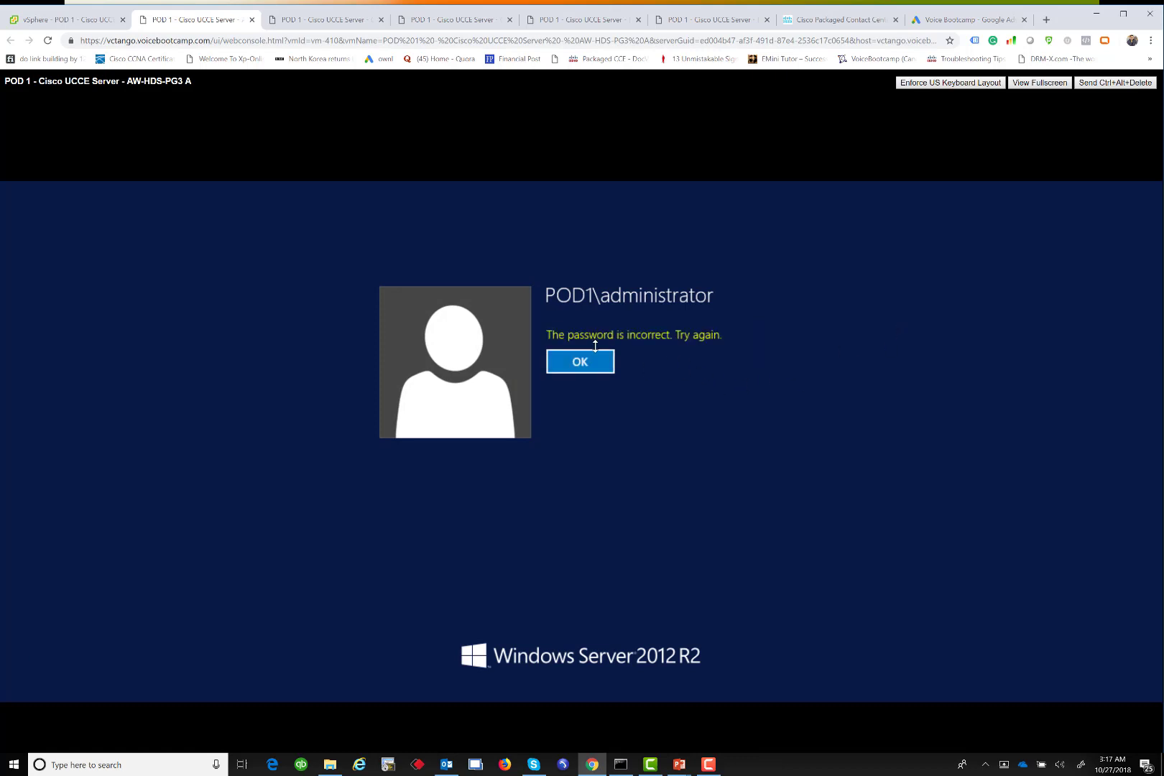
left_click(593, 359)
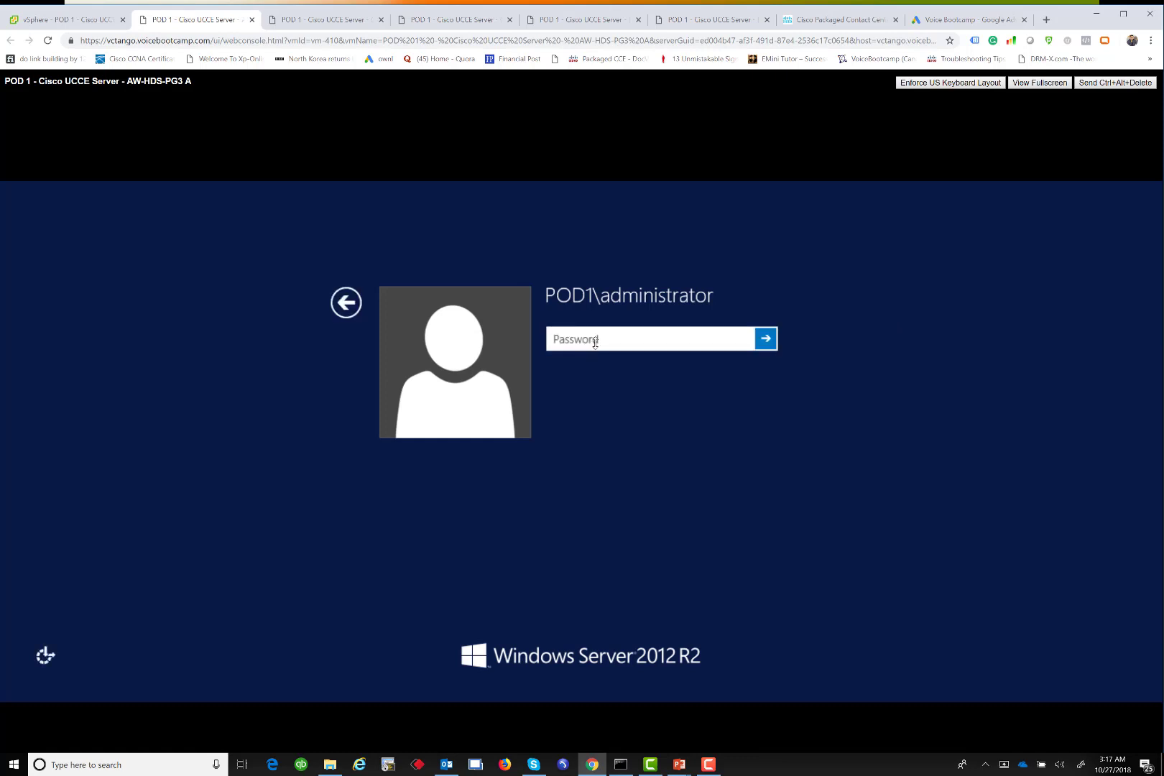
type("•••••••••••••")
key("Return")
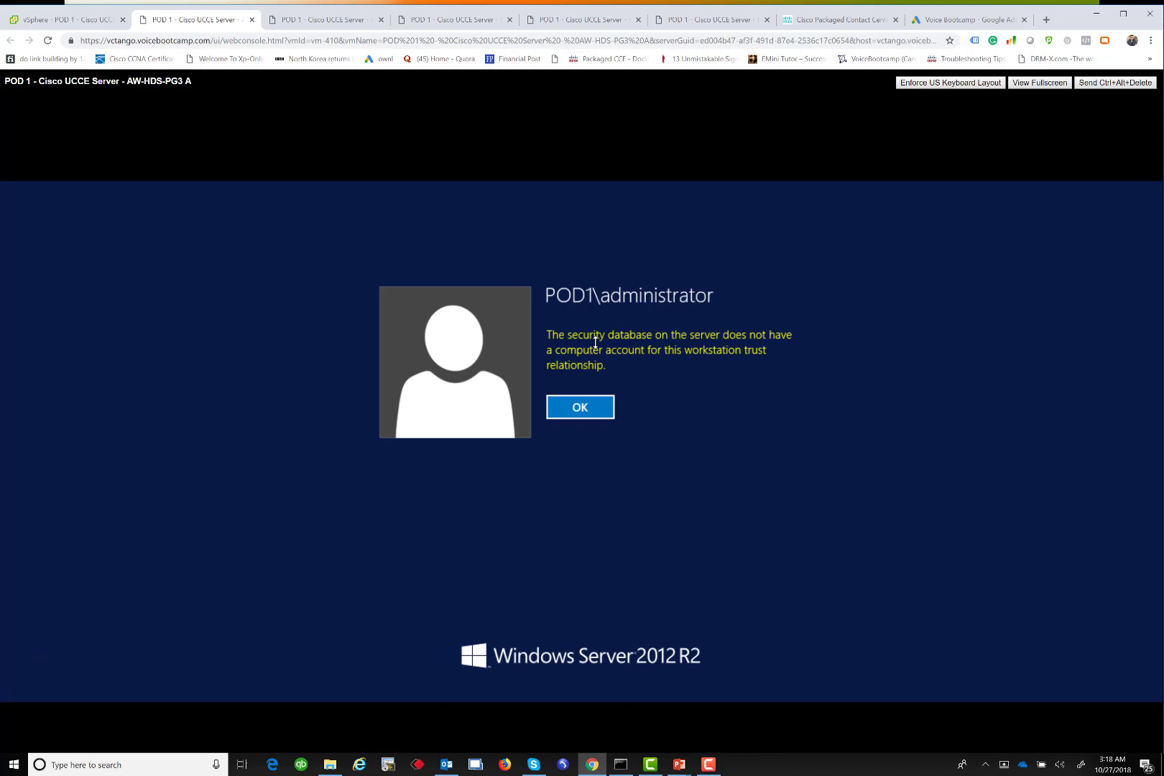
left_click(595, 412)
Sign in as Other user with the domain administrator account and its password
left_click(346, 303)
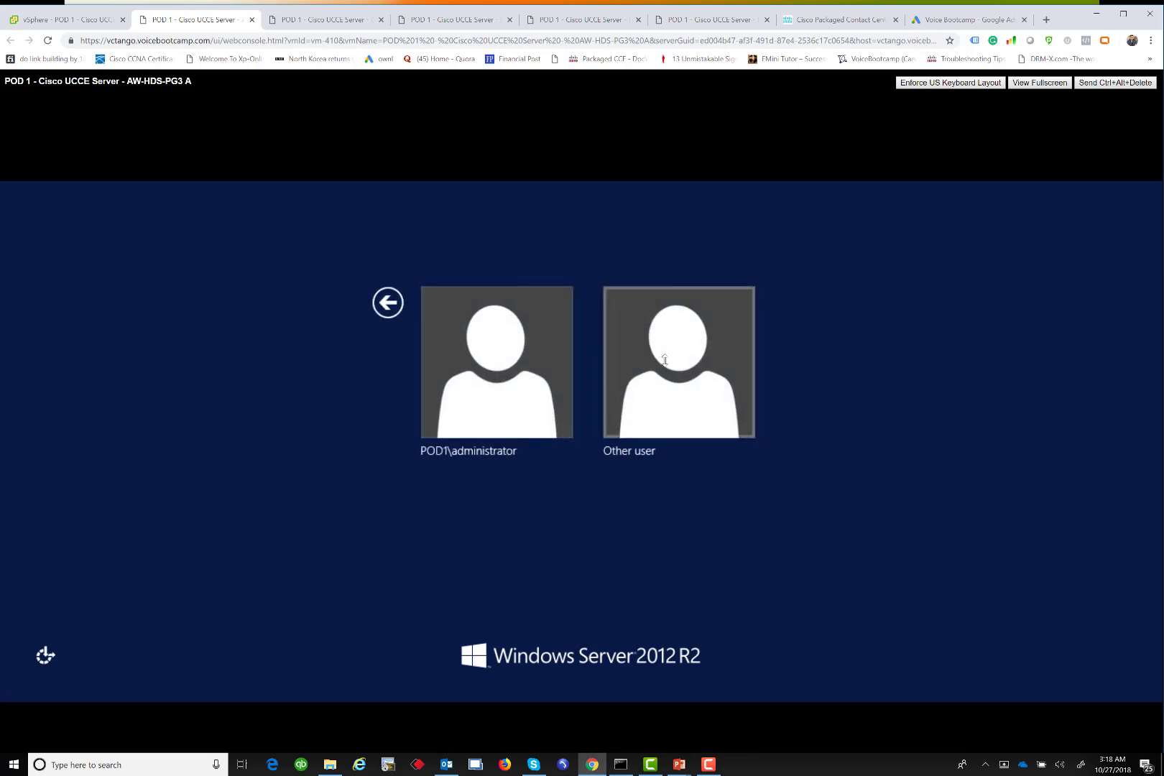
left_click(642, 388)
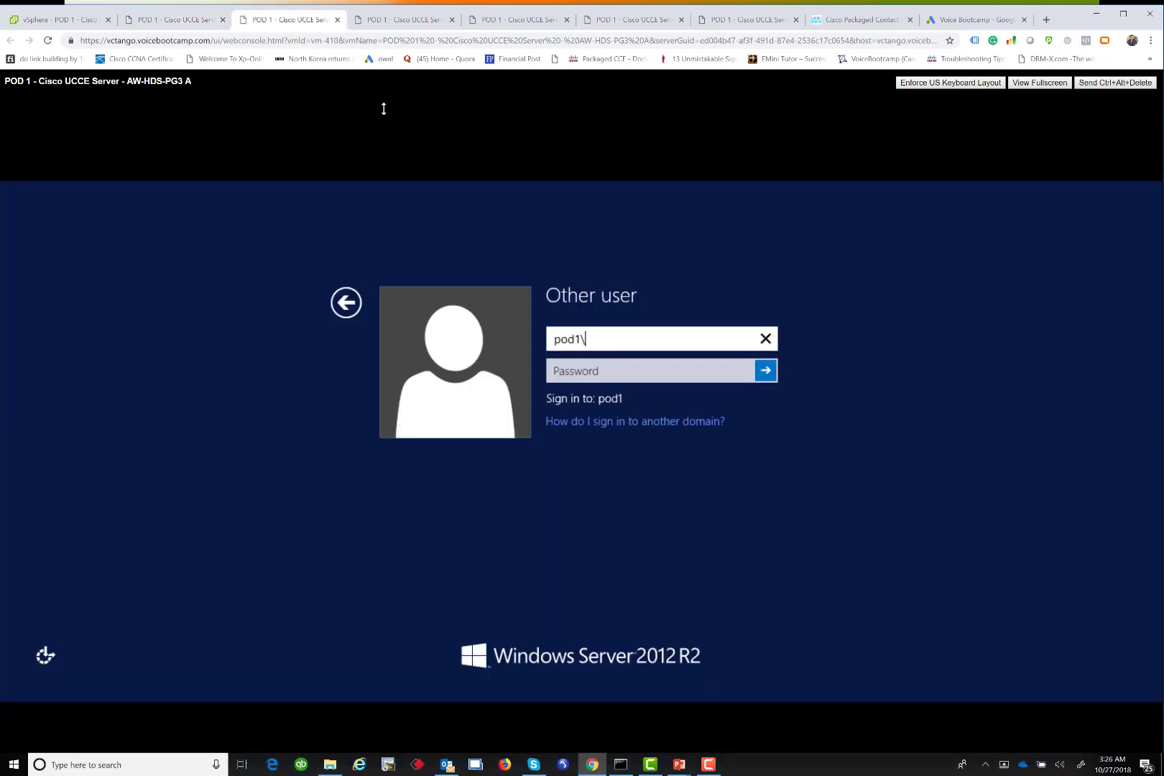
type("administrator")
key("Tab")
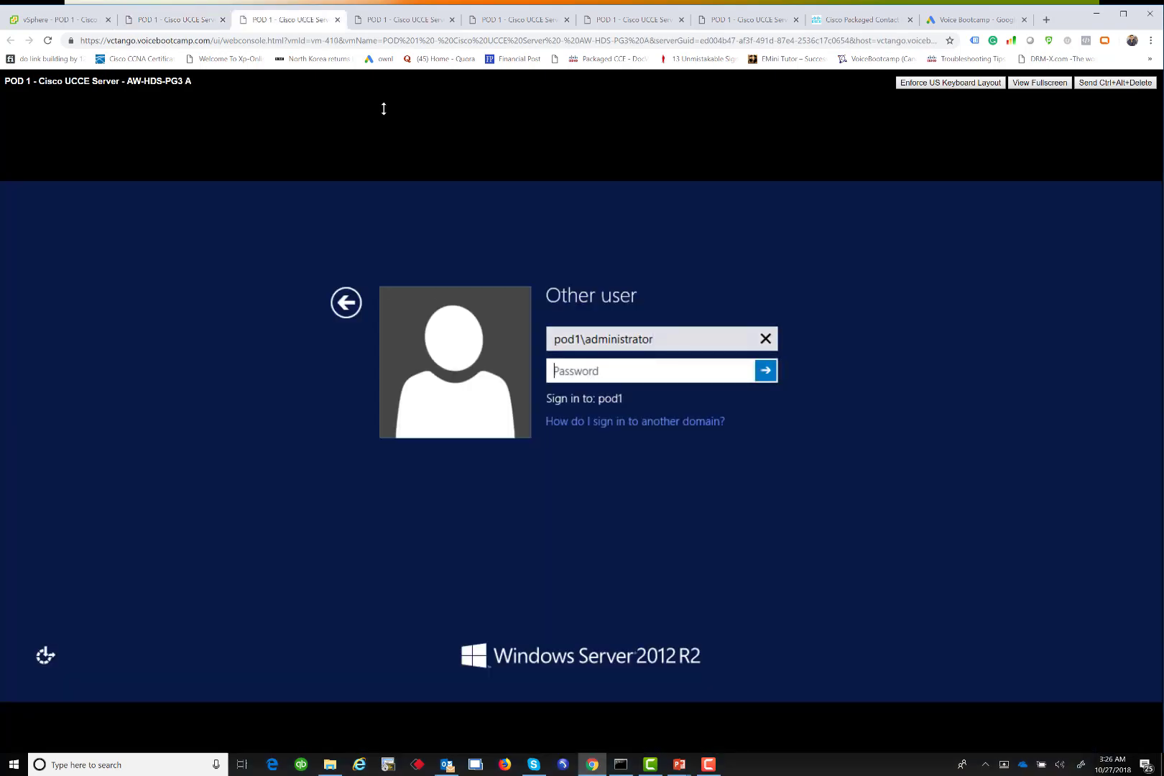
type("**************")
key("Return")
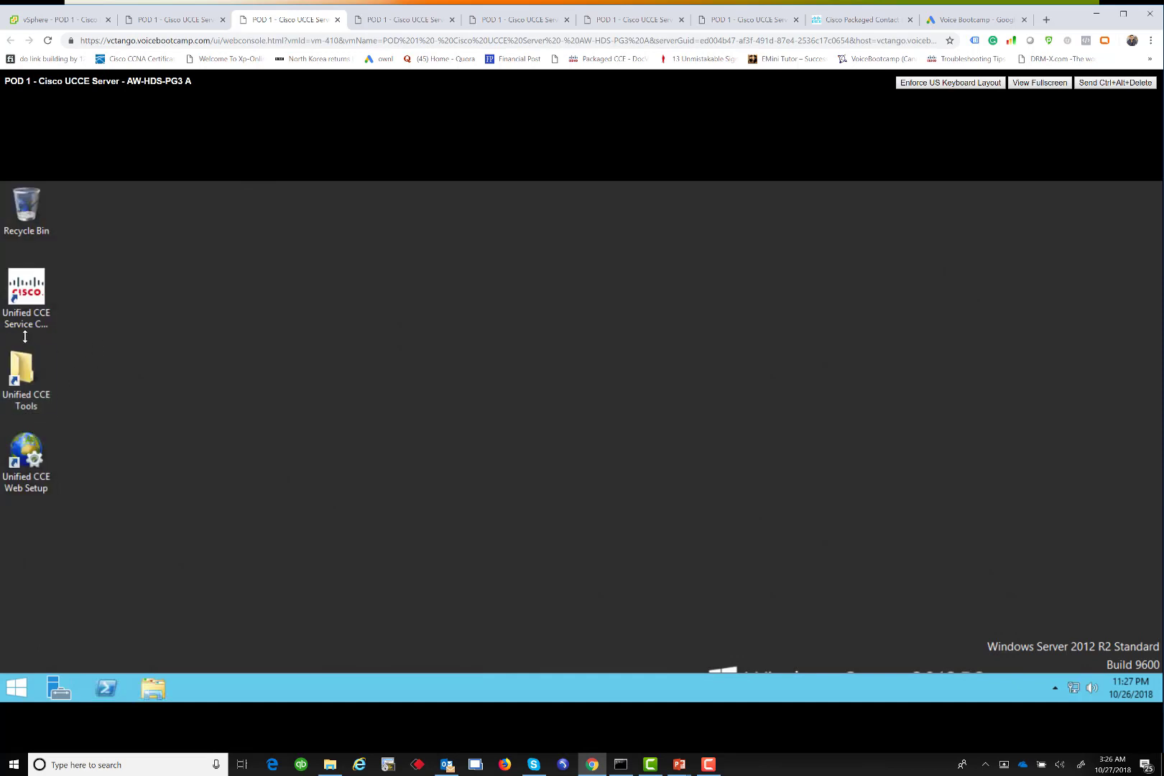
Launch Unified CCE Web Setup and accept the recommended browser settings
left_click(26, 462)
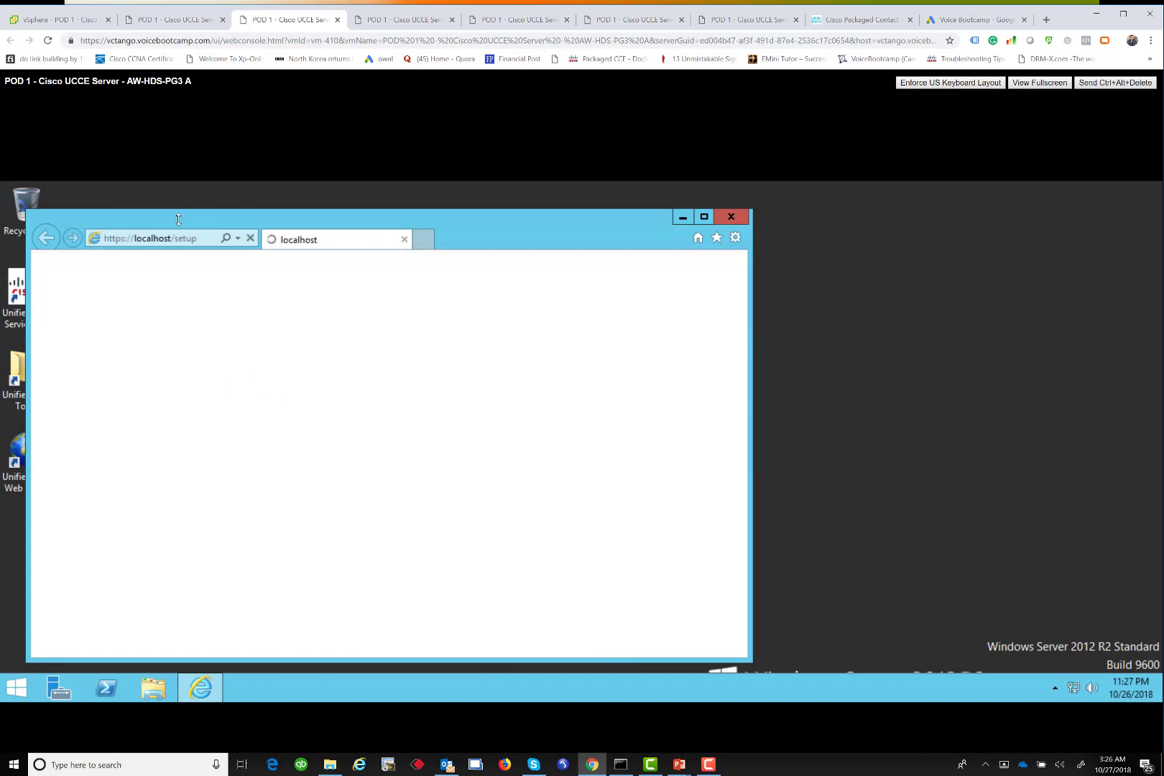
left_click_drag(178, 219, 313, 208)
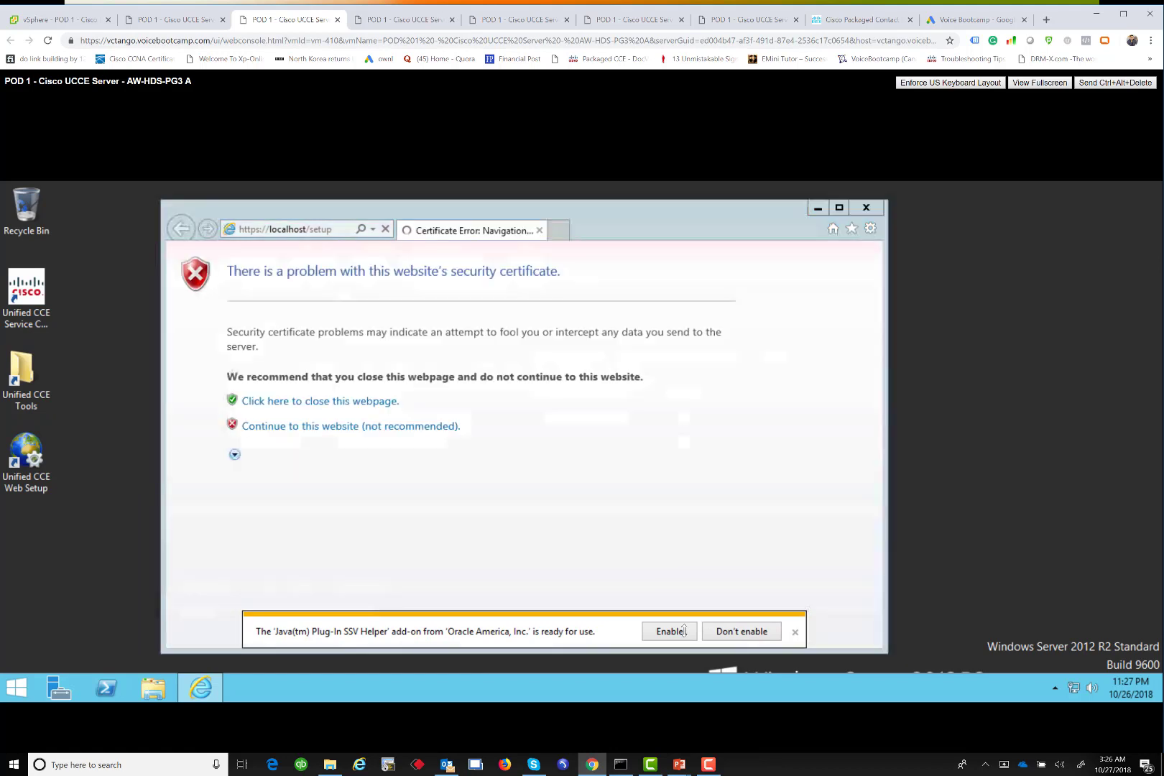
left_click(474, 394)
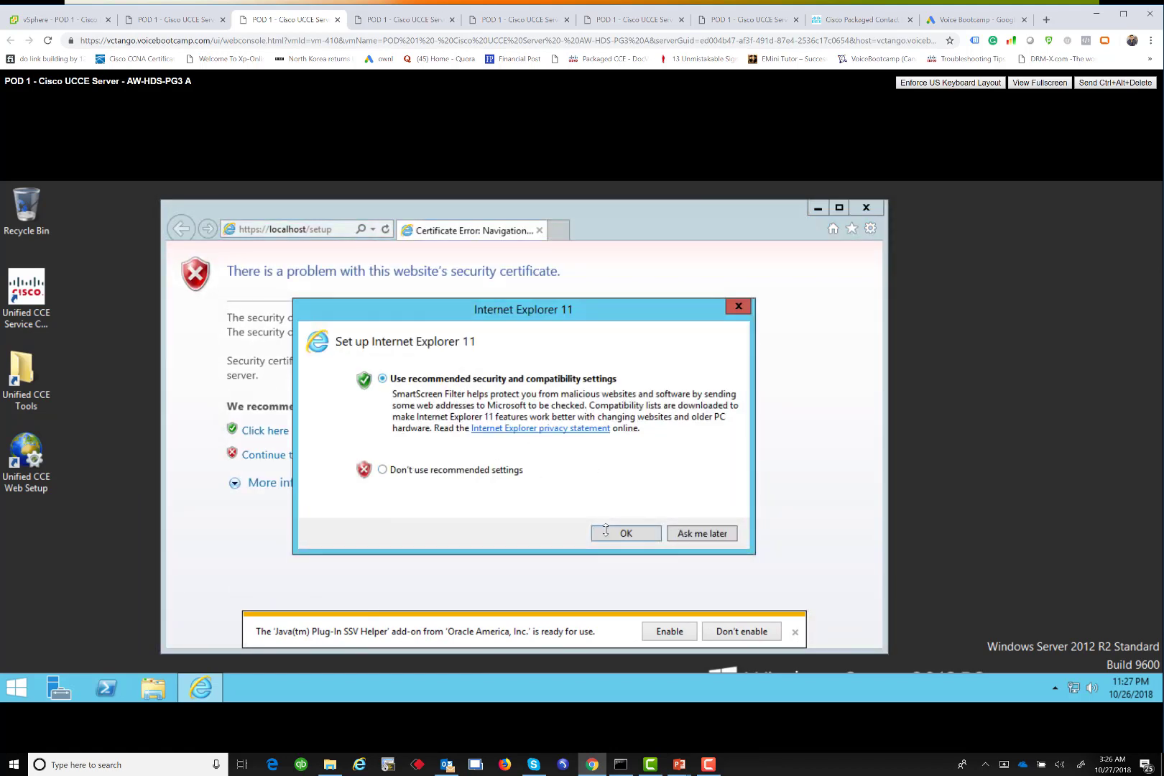
left_click(626, 533)
Continue past the certificate warning, dismiss the Java notice, and open Screen Resolution settings
left_click(268, 455)
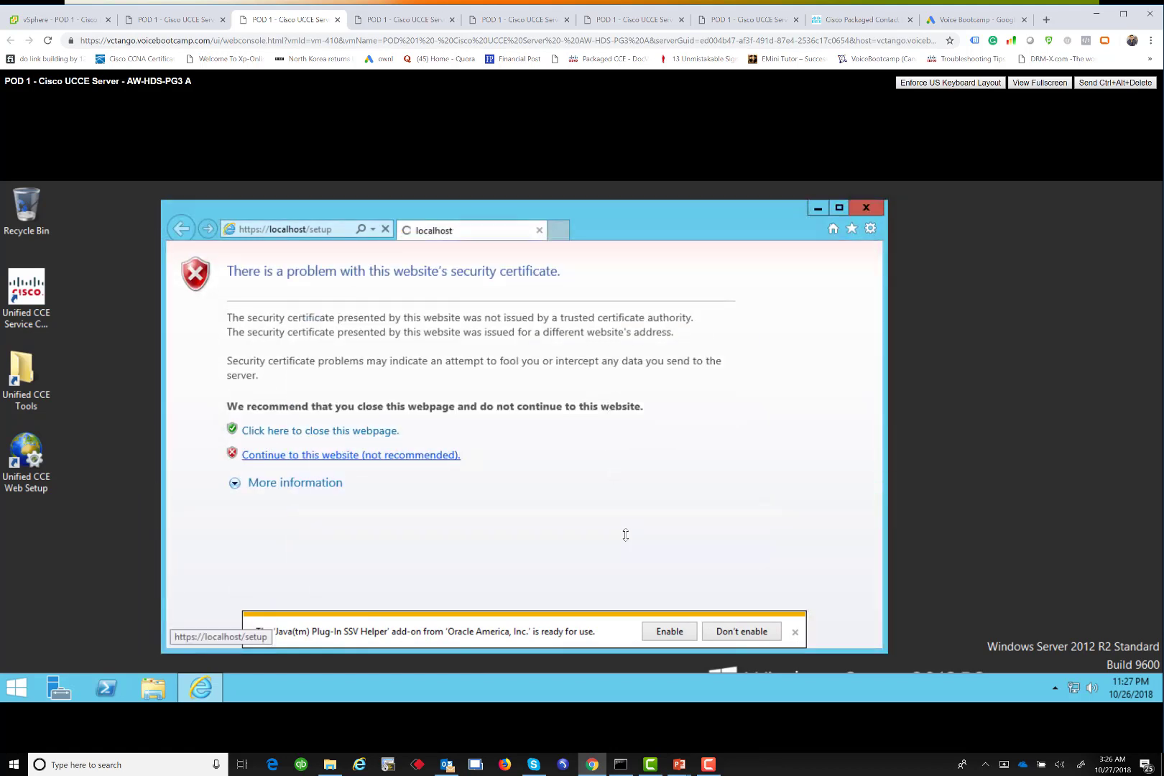
left_click(670, 631)
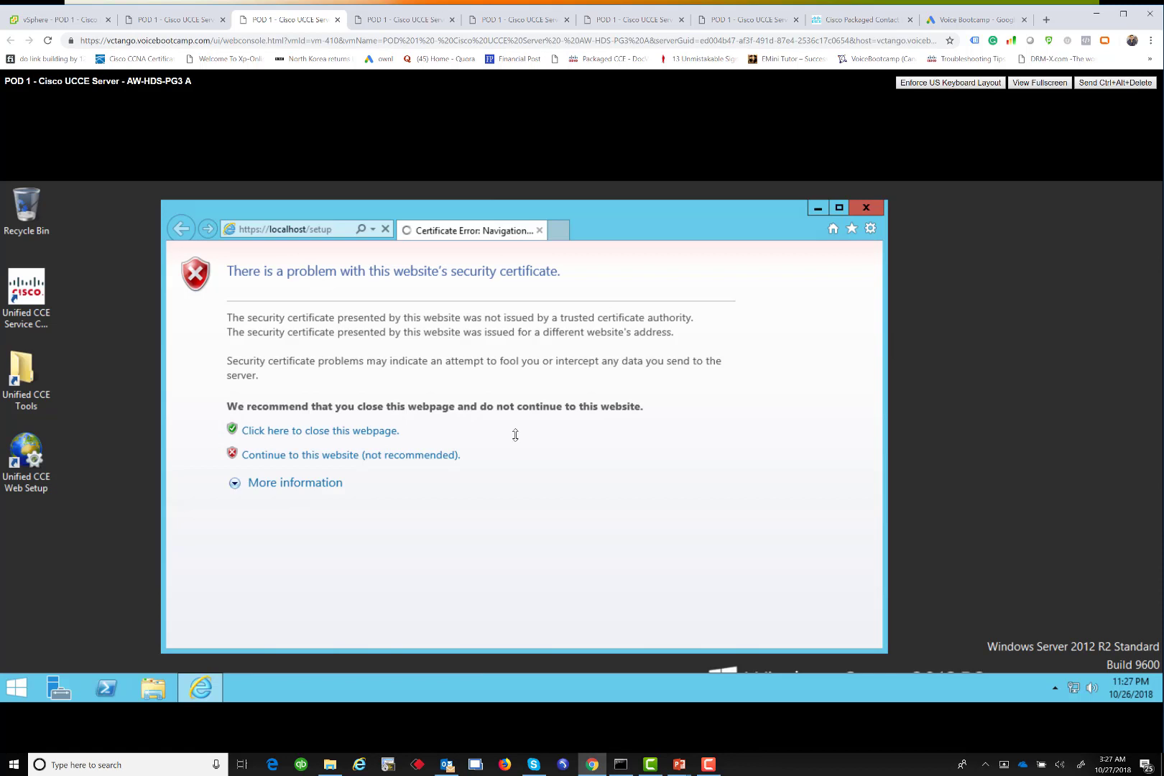
left_click(327, 456)
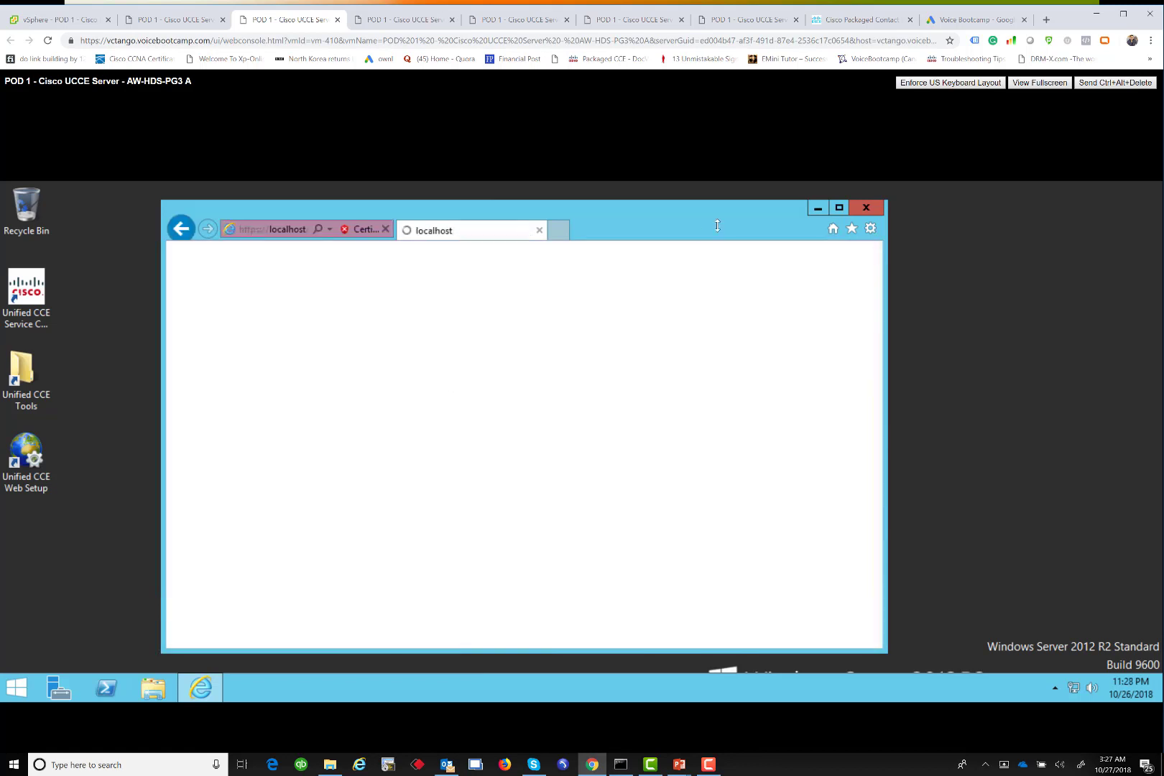
right_click(921, 349)
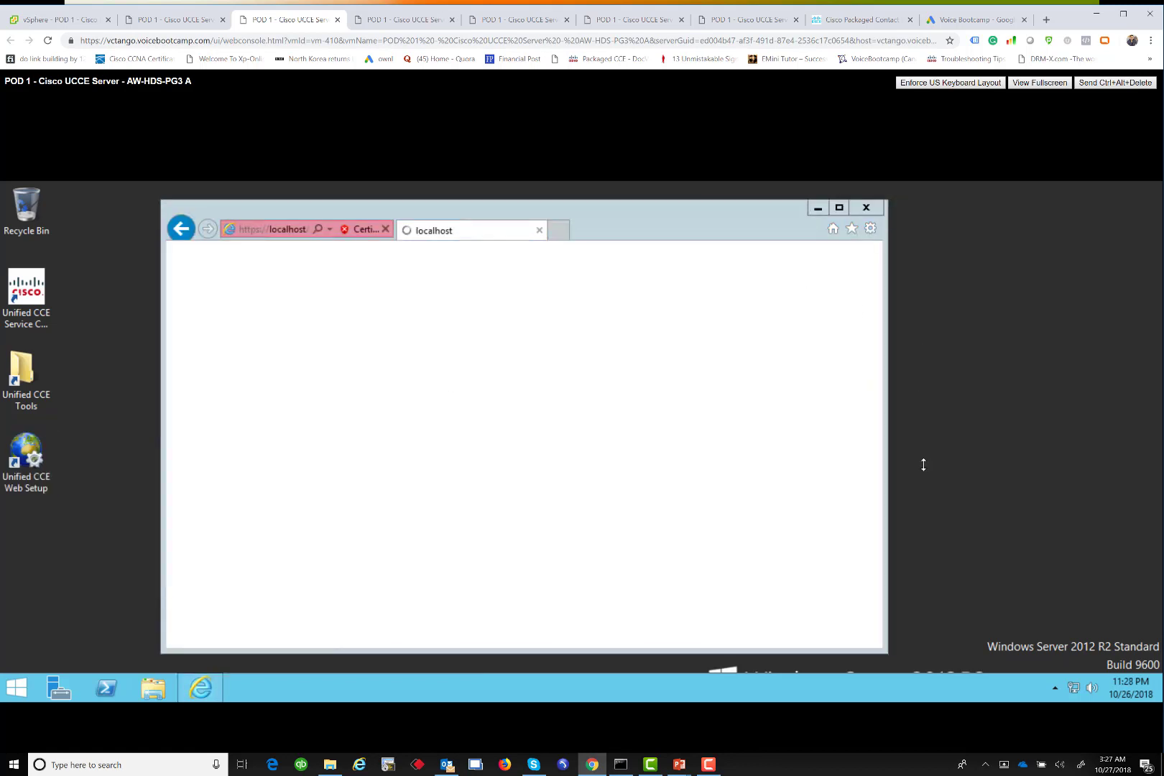
left_click(969, 471)
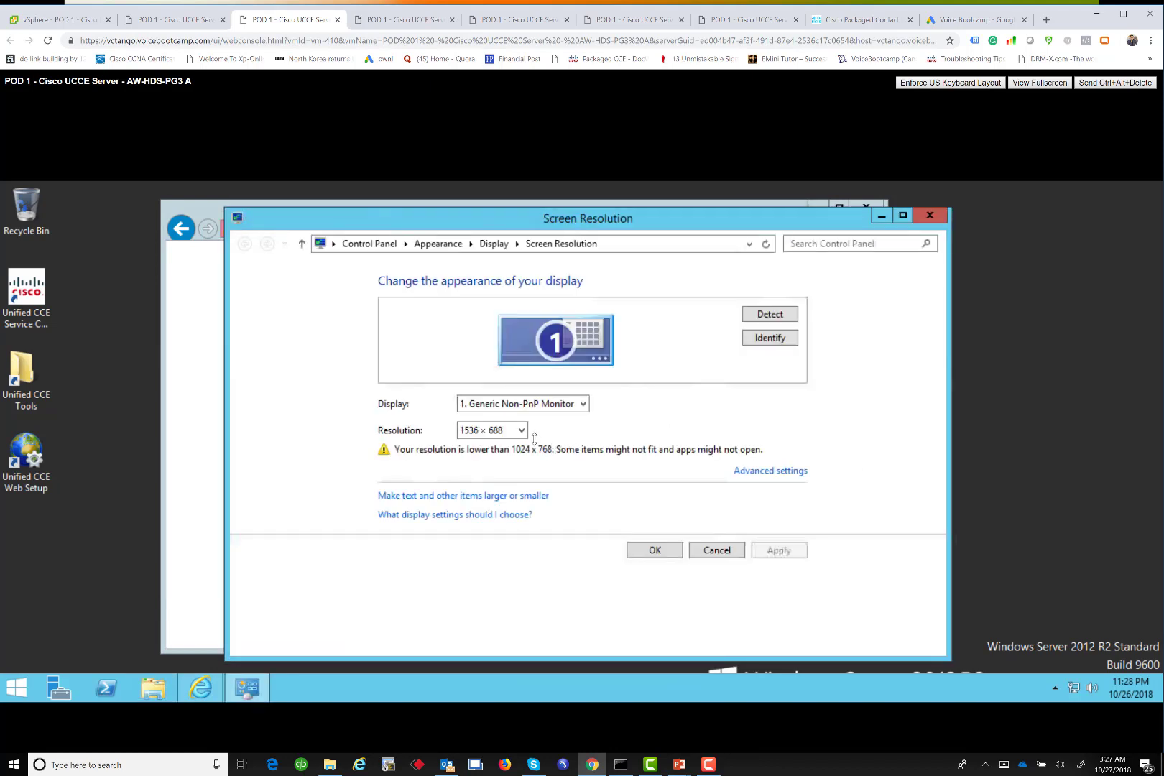
Change the display resolution to 1280 × 800 and keep the changes
left_click(473, 432)
left_click_drag(473, 440, 474, 527)
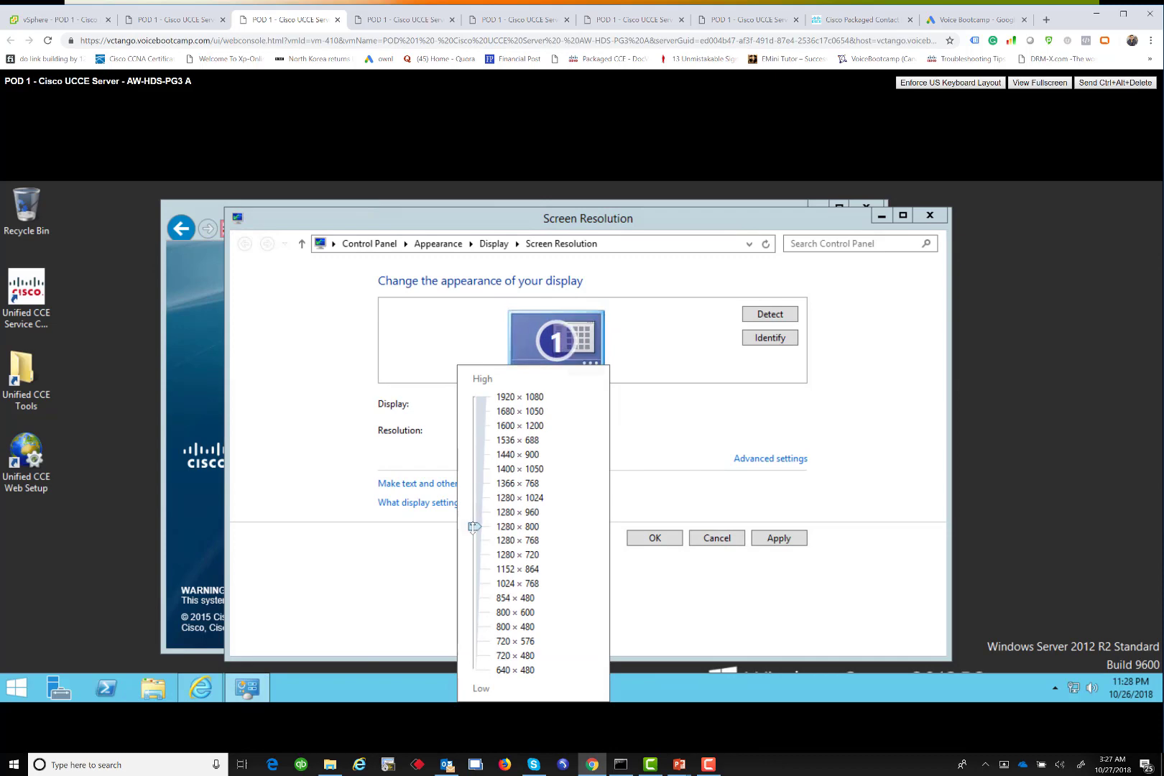
left_click(650, 535)
left_click(652, 537)
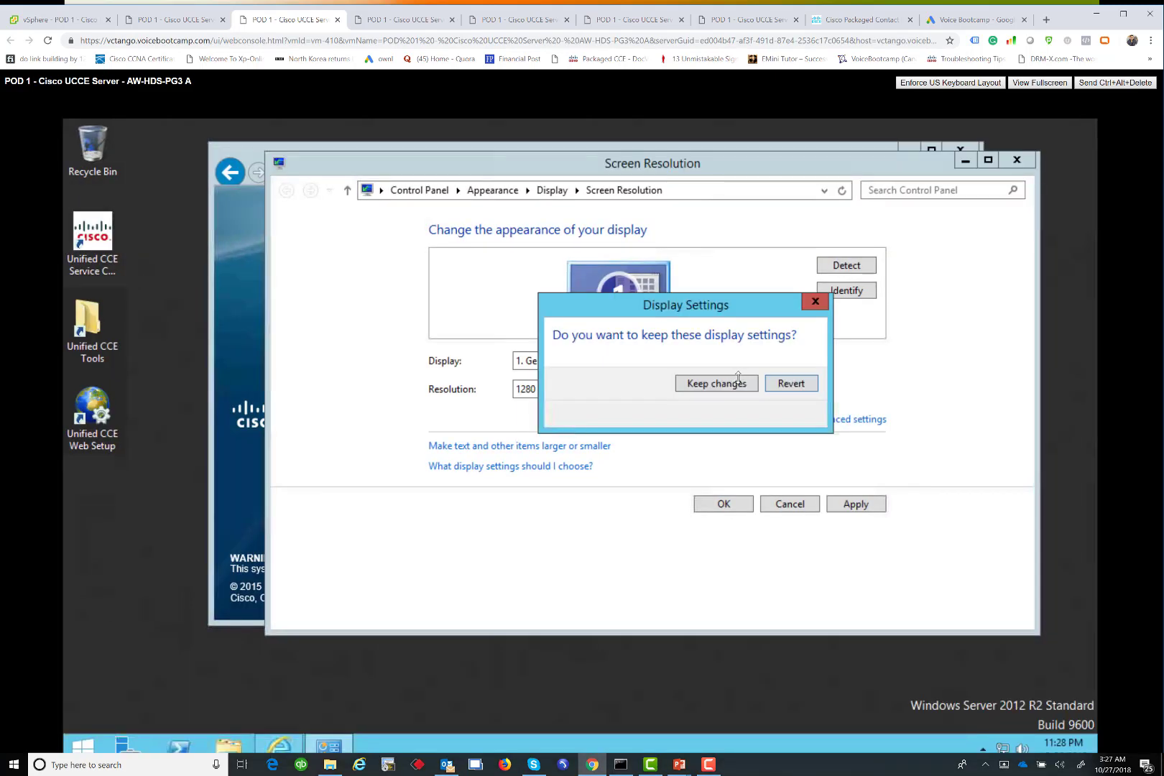
left_click(733, 385)
left_click(897, 404)
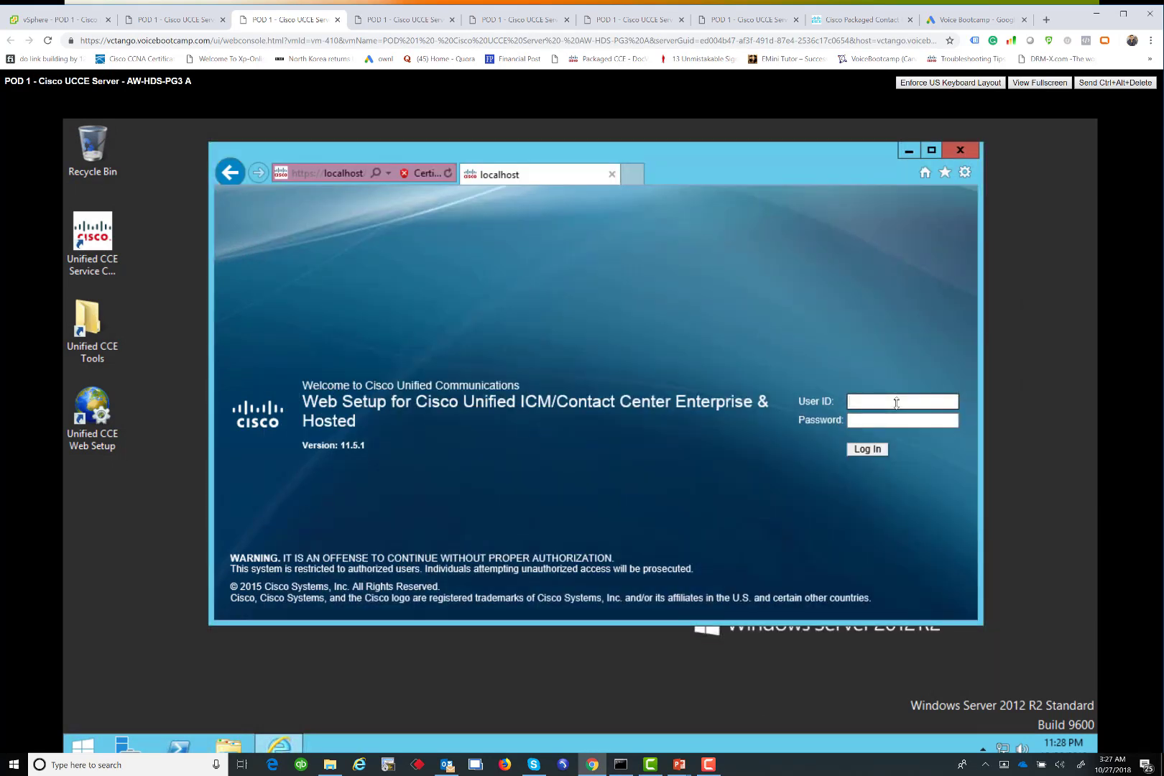
Sign in to Web Setup as administrator and maximize the browser window
type("administrator")
key("Tab")
type("•••")
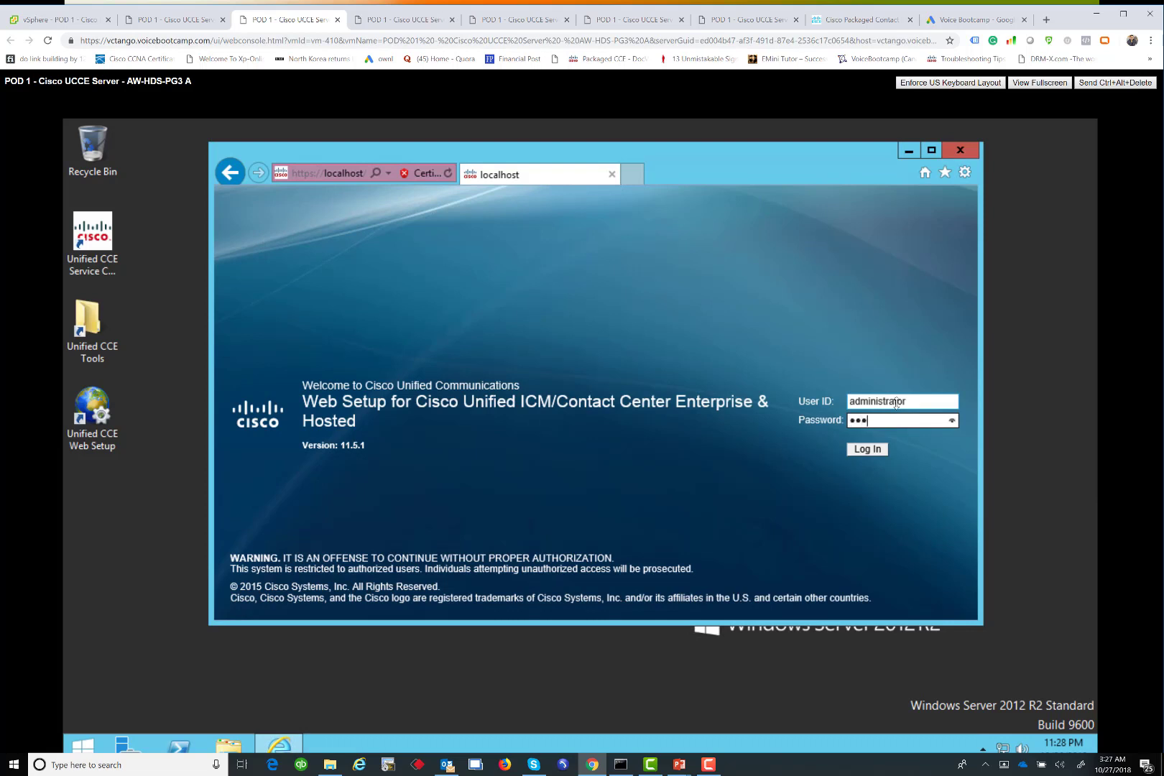
type("••••••••••")
key("Return")
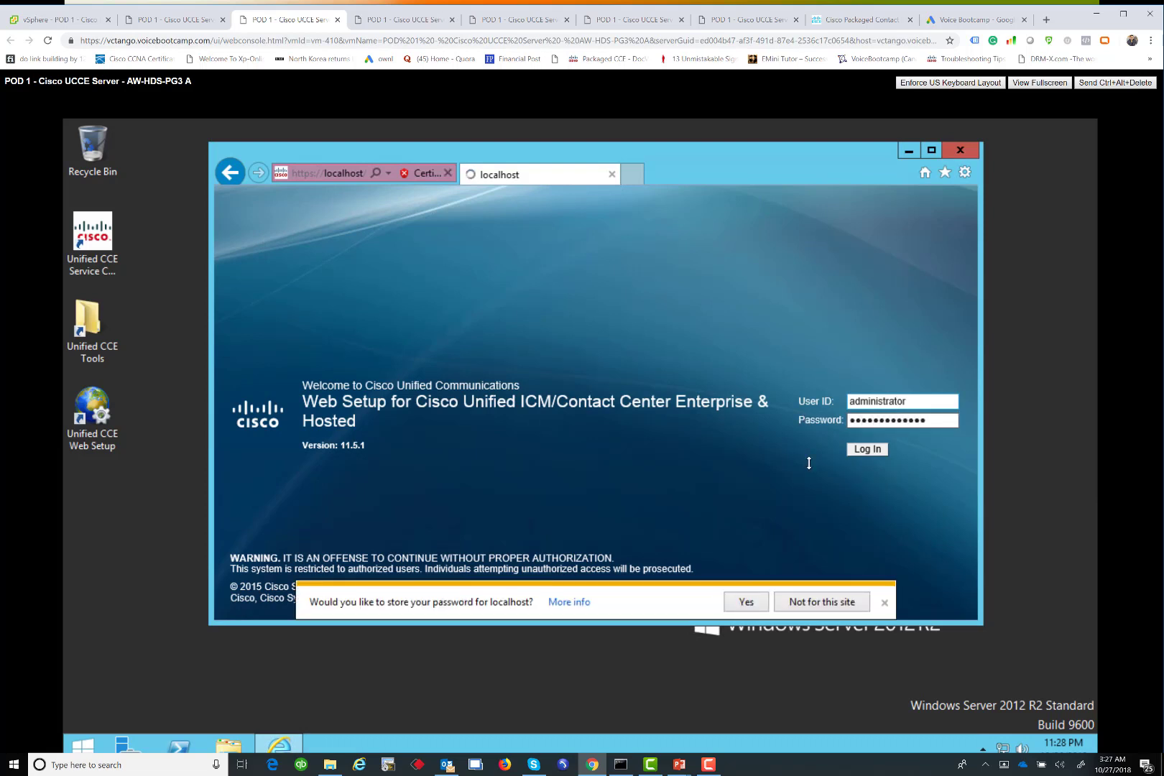
left_click(933, 149)
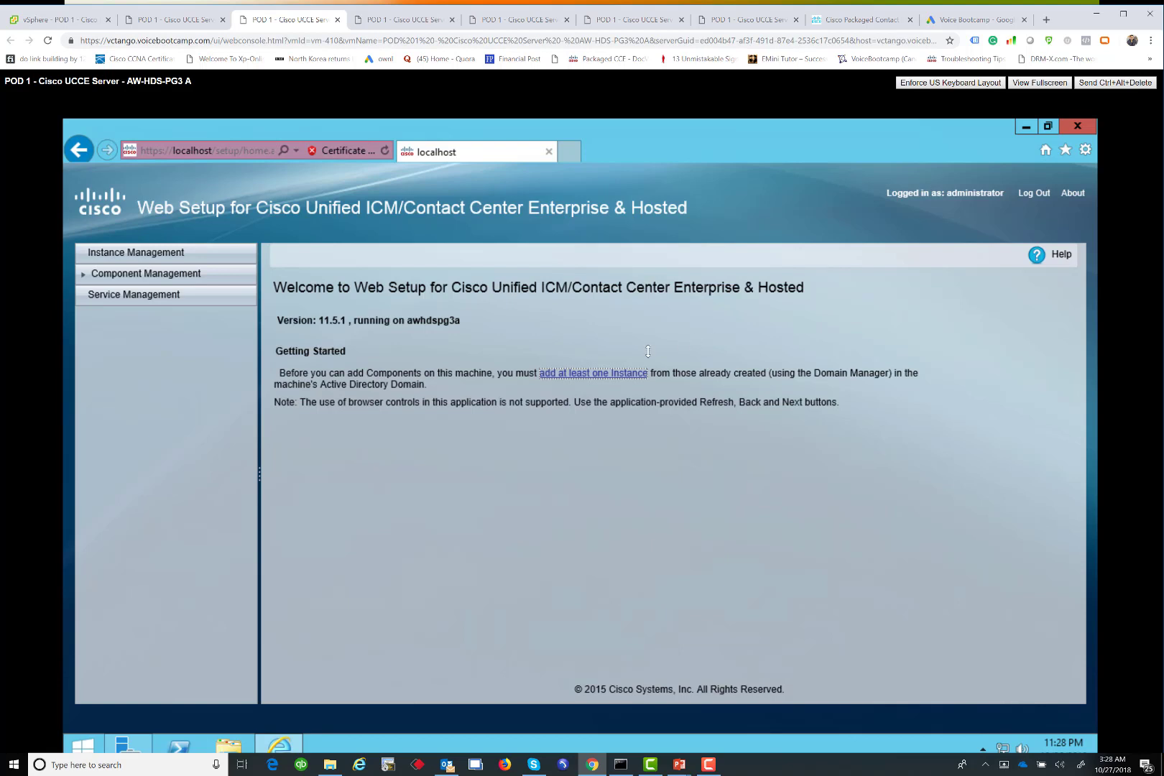
Add instance tor under facility voicebootcamp with instance number 0 and save it
left_click(601, 373)
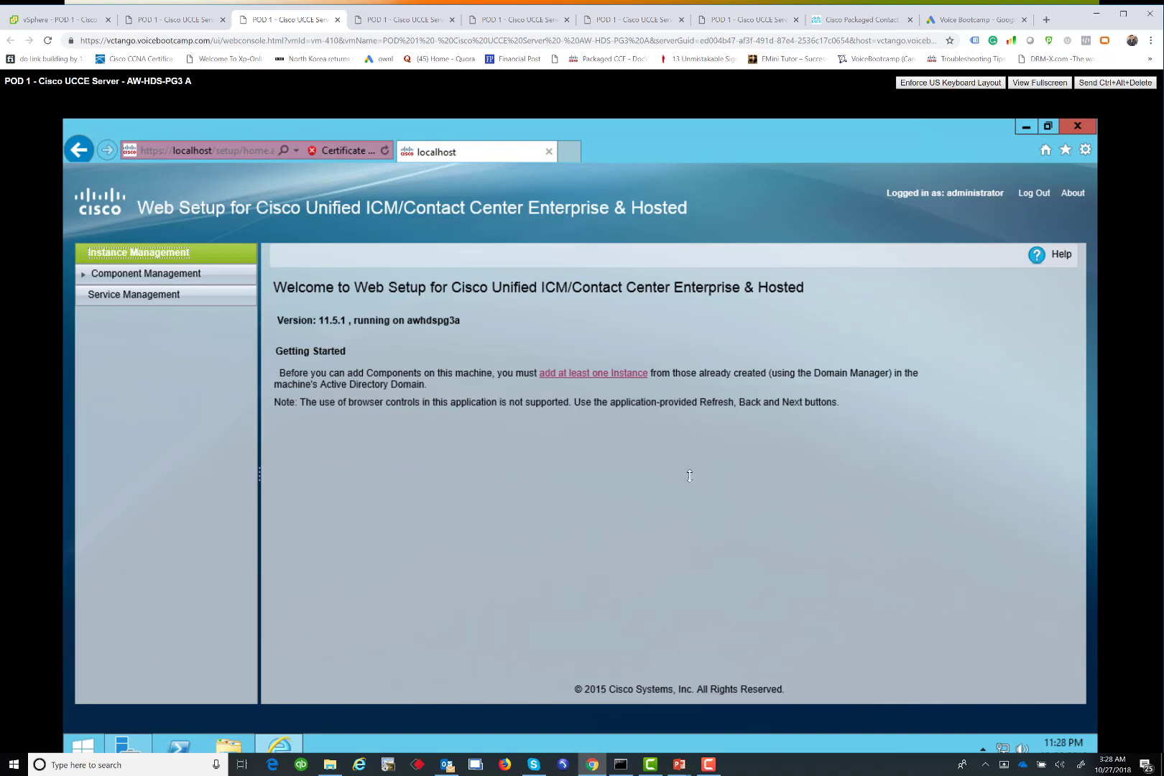
left_click(286, 421)
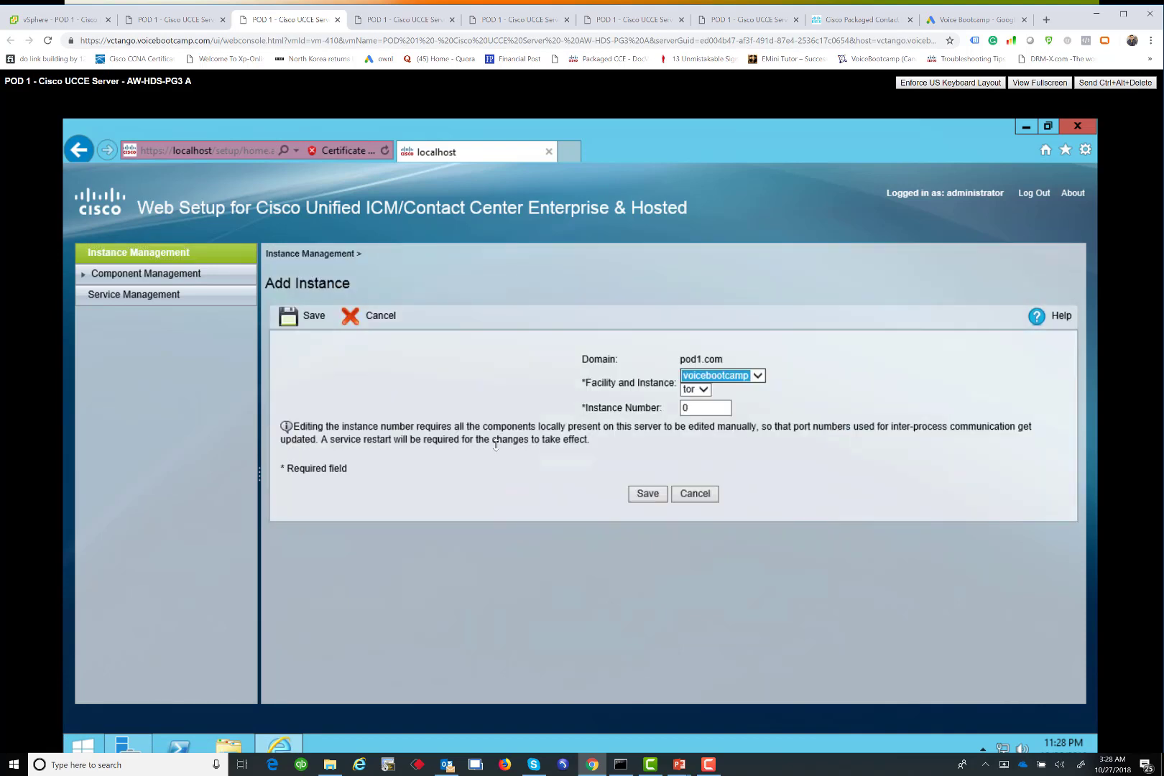
left_click(646, 493)
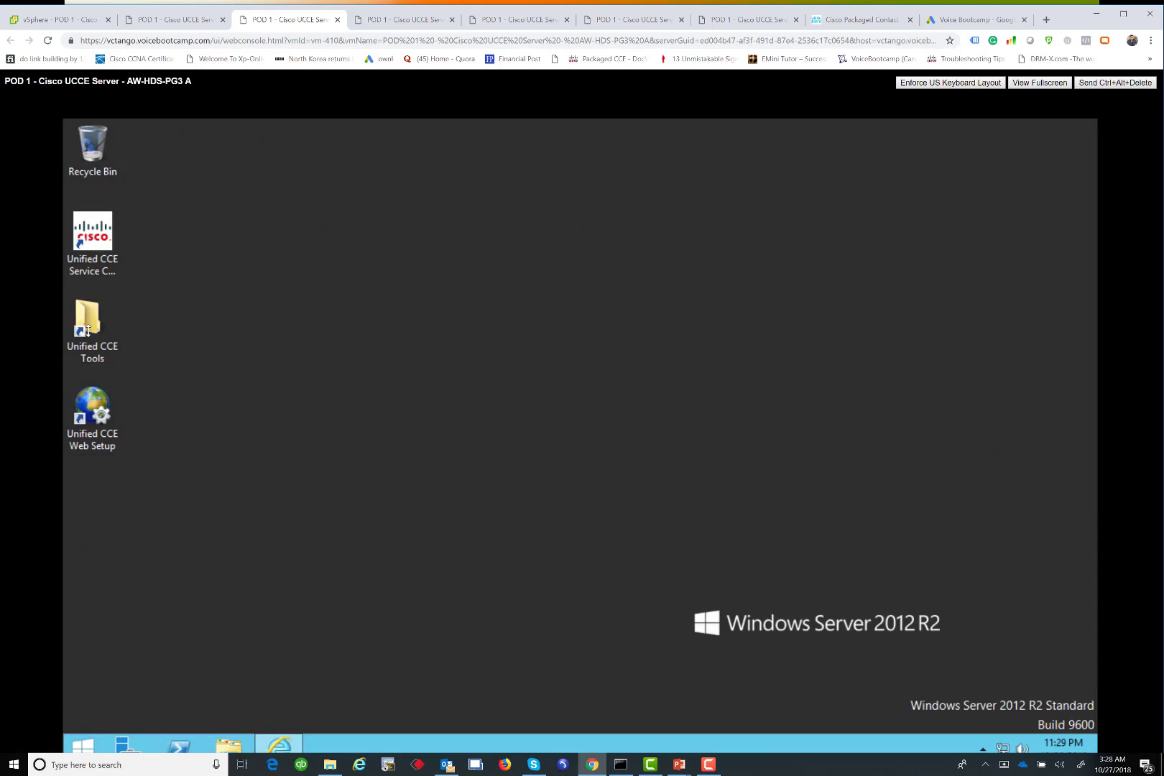
Launch ICMdba from Unified CCE Tools, dismiss the error, and expand TempDB data and log space
double_click(87, 336)
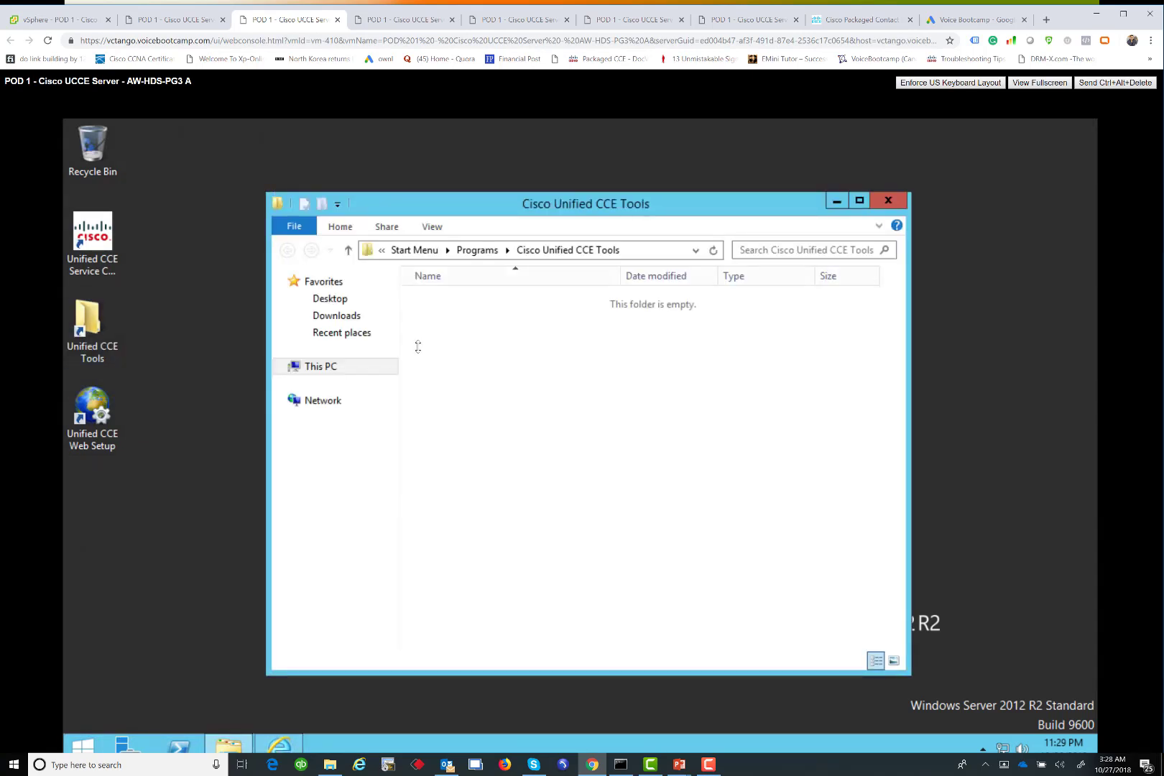
left_click(444, 367)
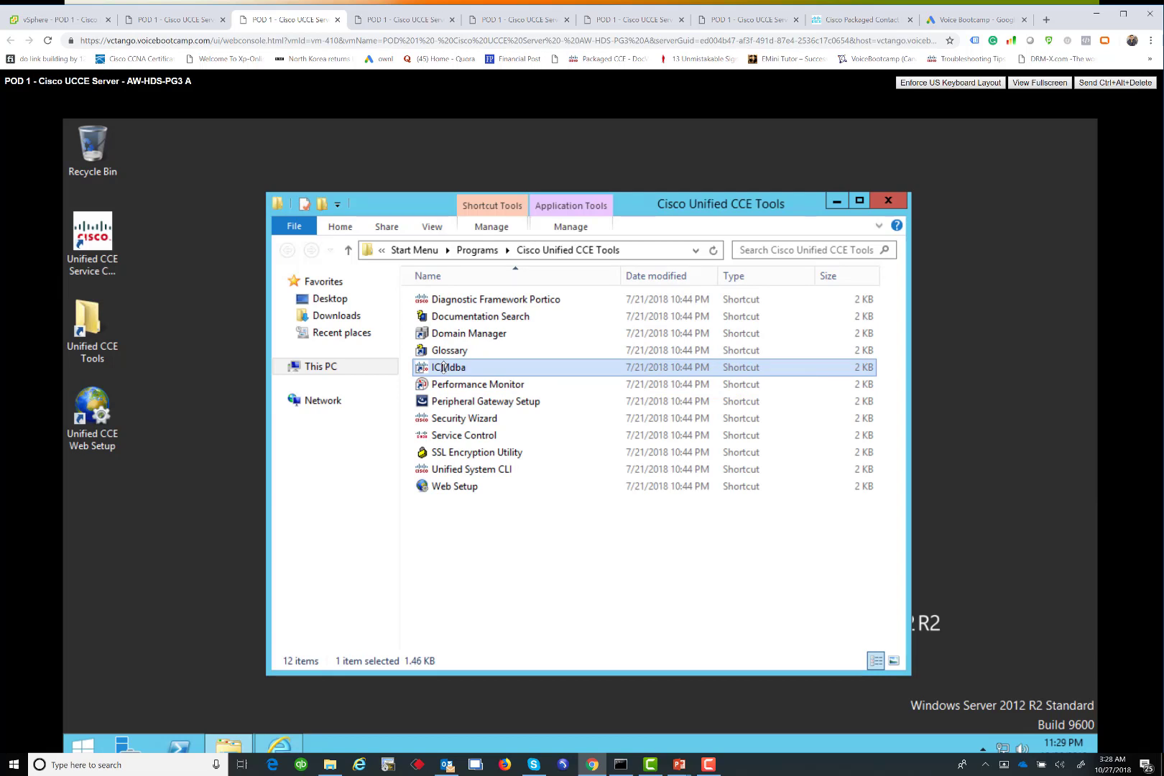
double_click(444, 368)
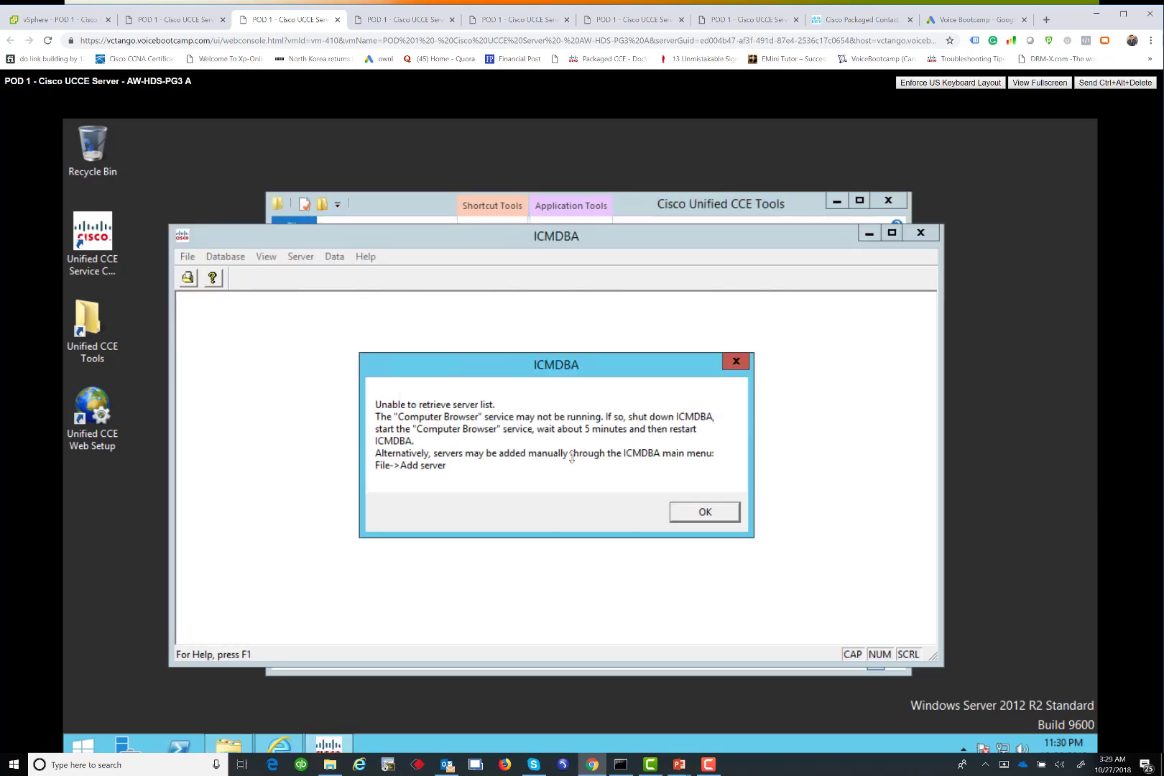
left_click(705, 512)
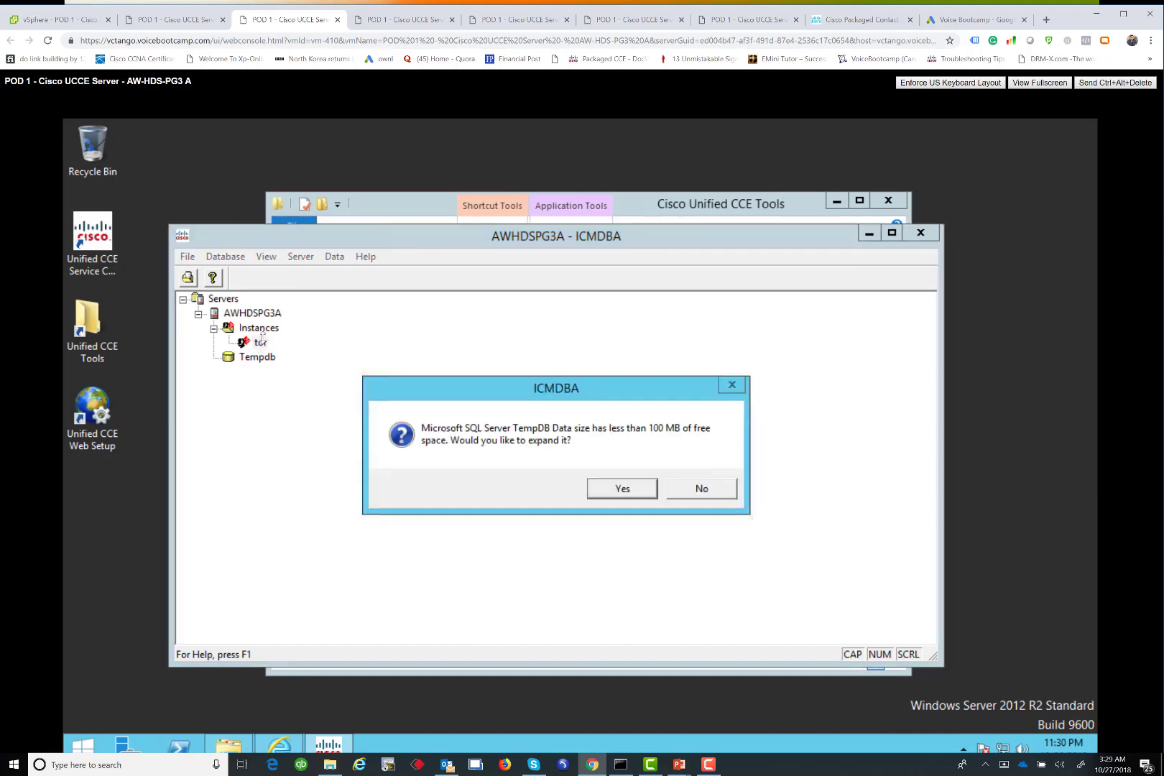
left_click(622, 489)
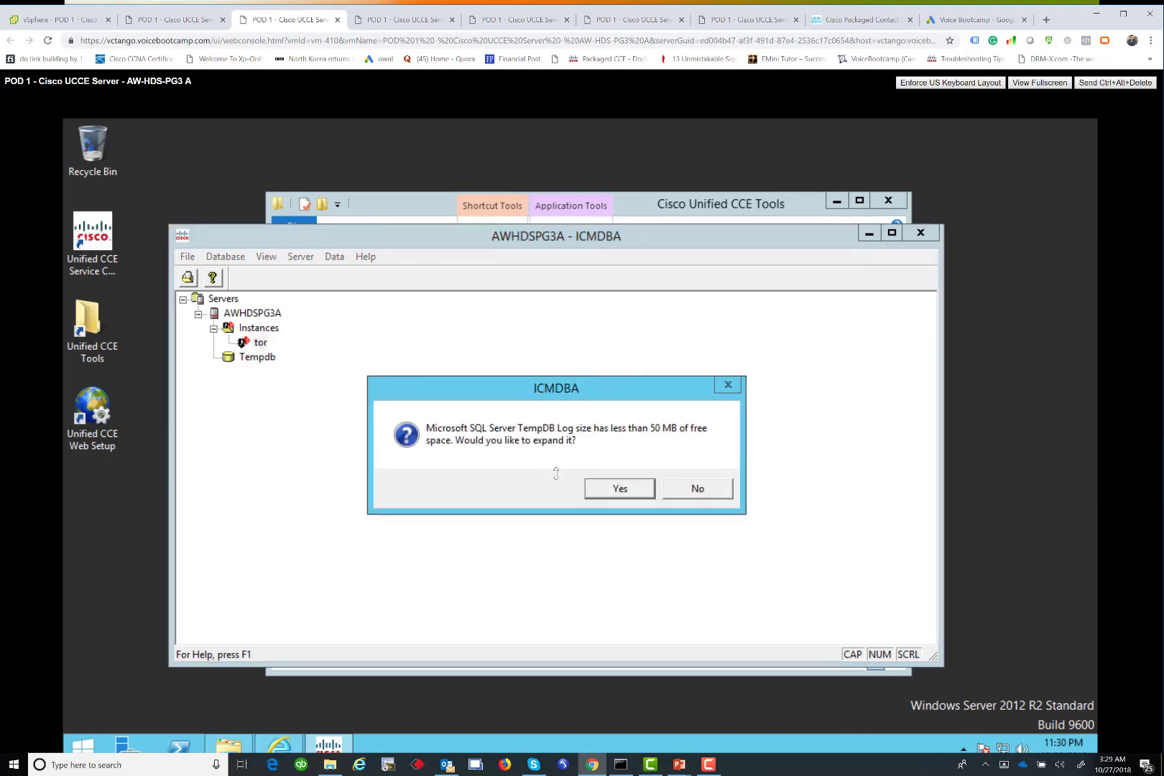
left_click(616, 489)
Begin a tor database with component Administration & Data Server and AW type Enterprise
left_click(261, 343)
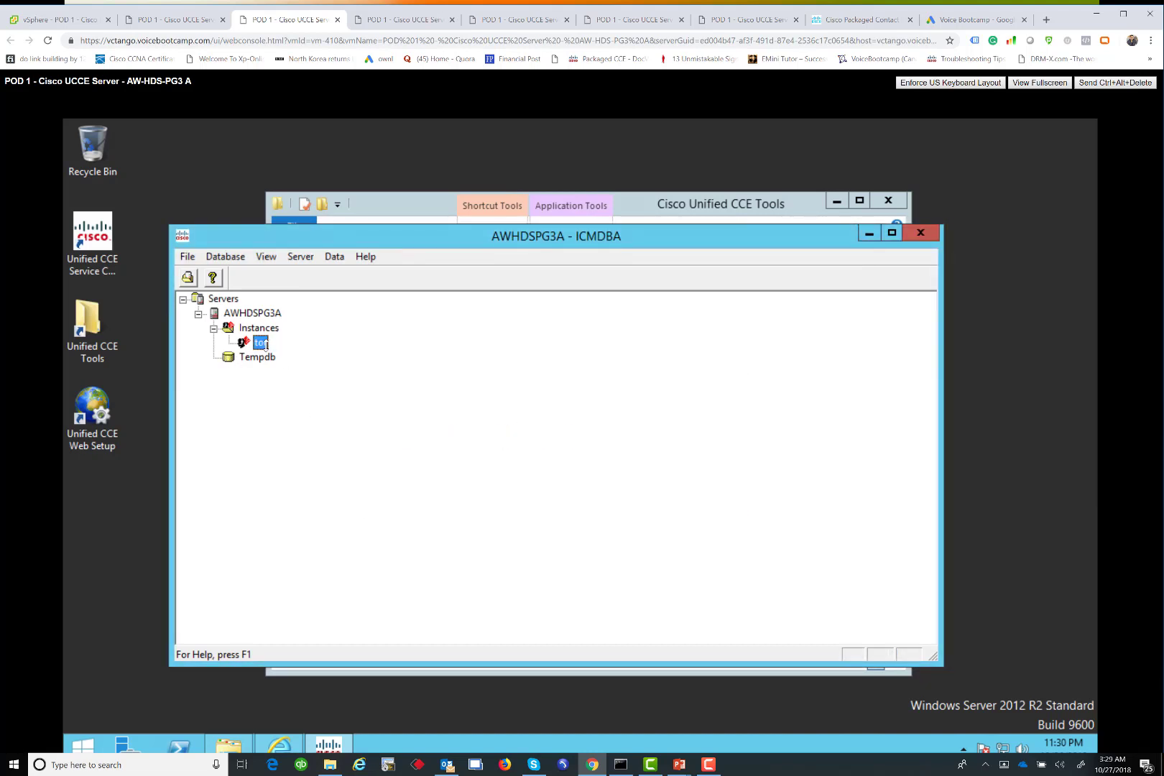
right_click(261, 342)
left_click(313, 358)
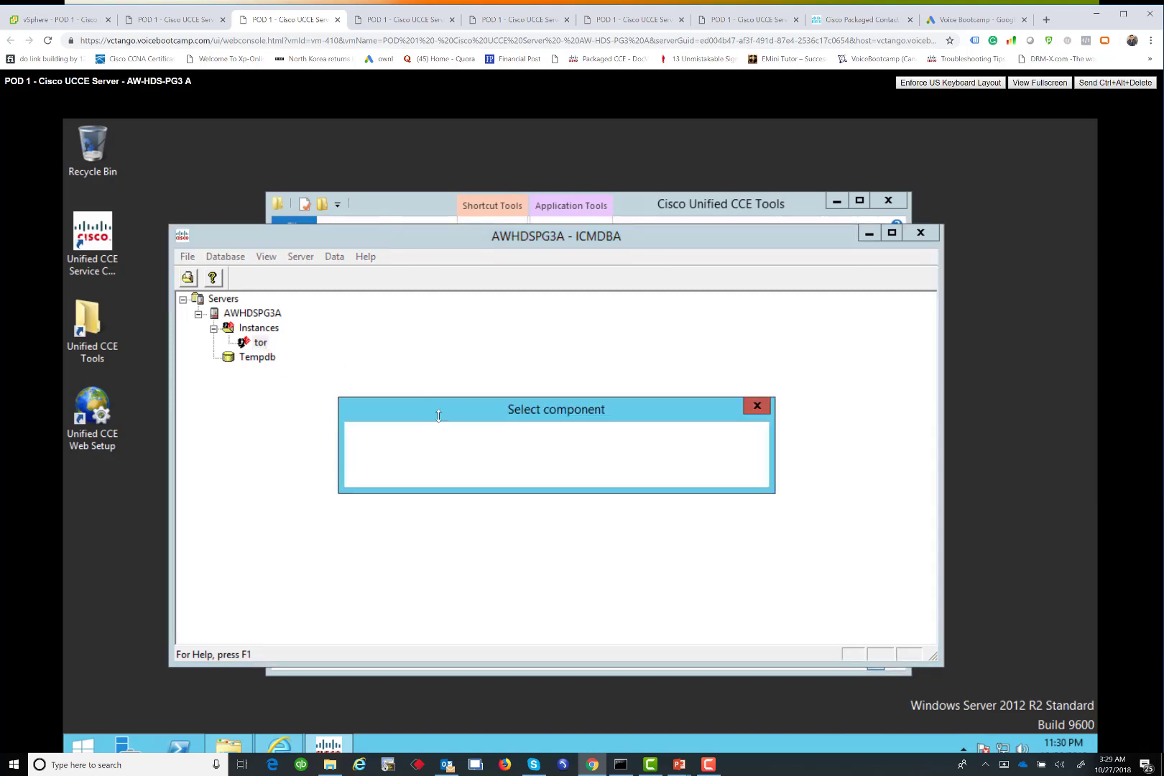
left_click(490, 442)
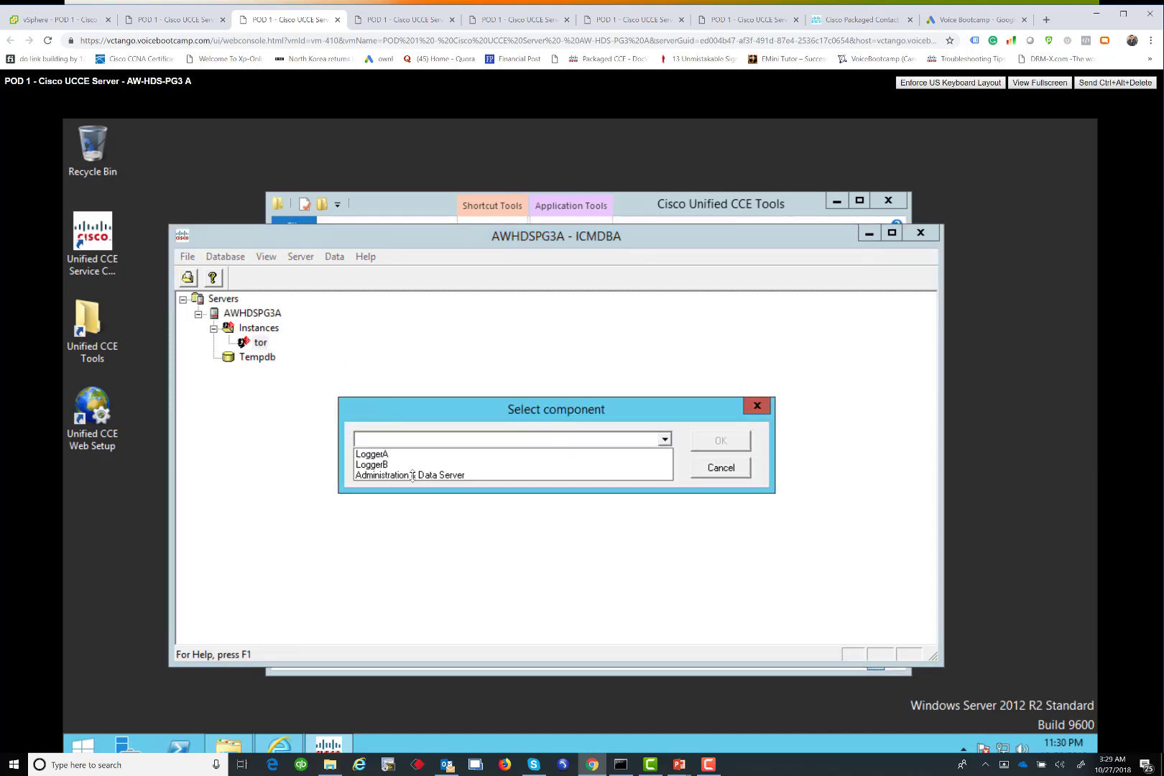
left_click(695, 438)
left_click(709, 440)
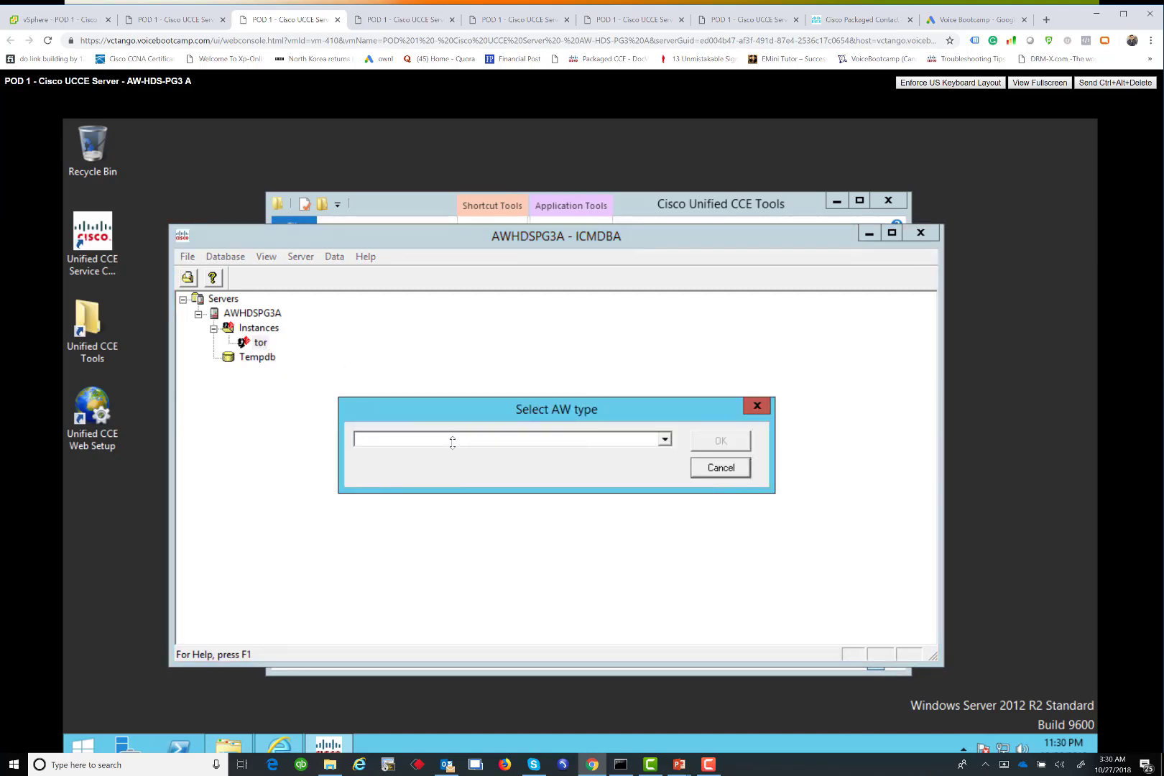
left_click(393, 442)
left_click(392, 453)
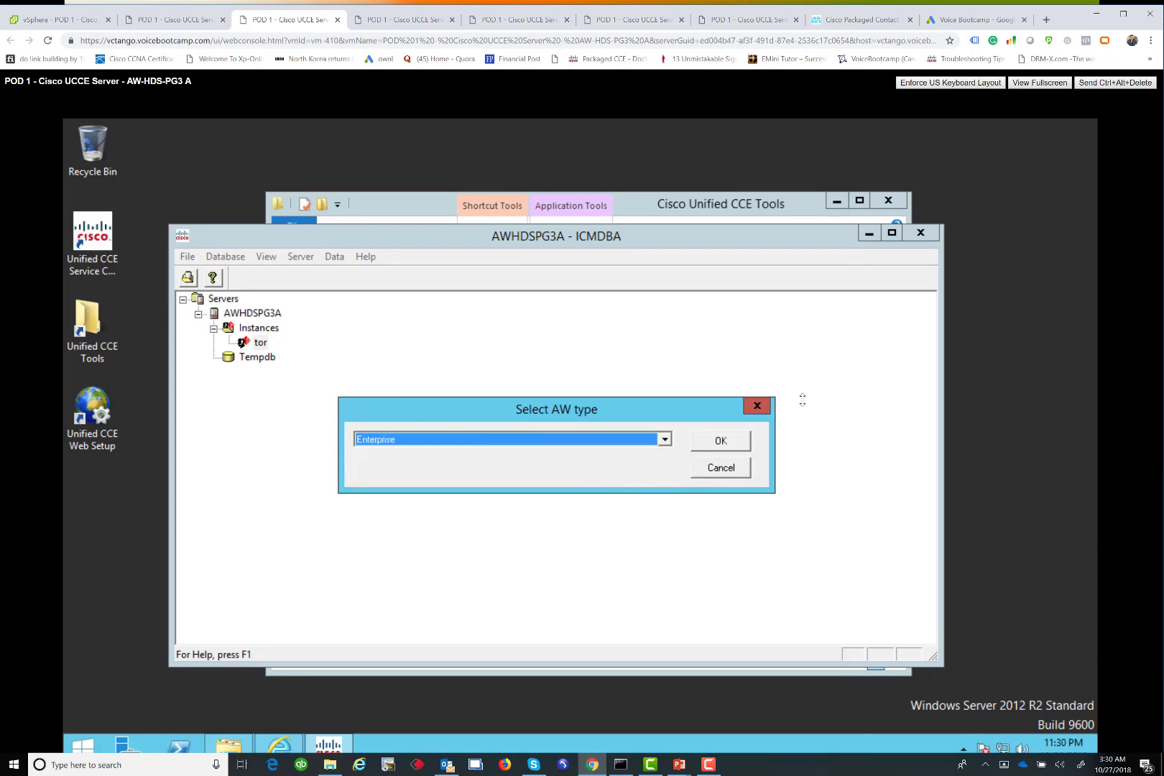
left_click(725, 441)
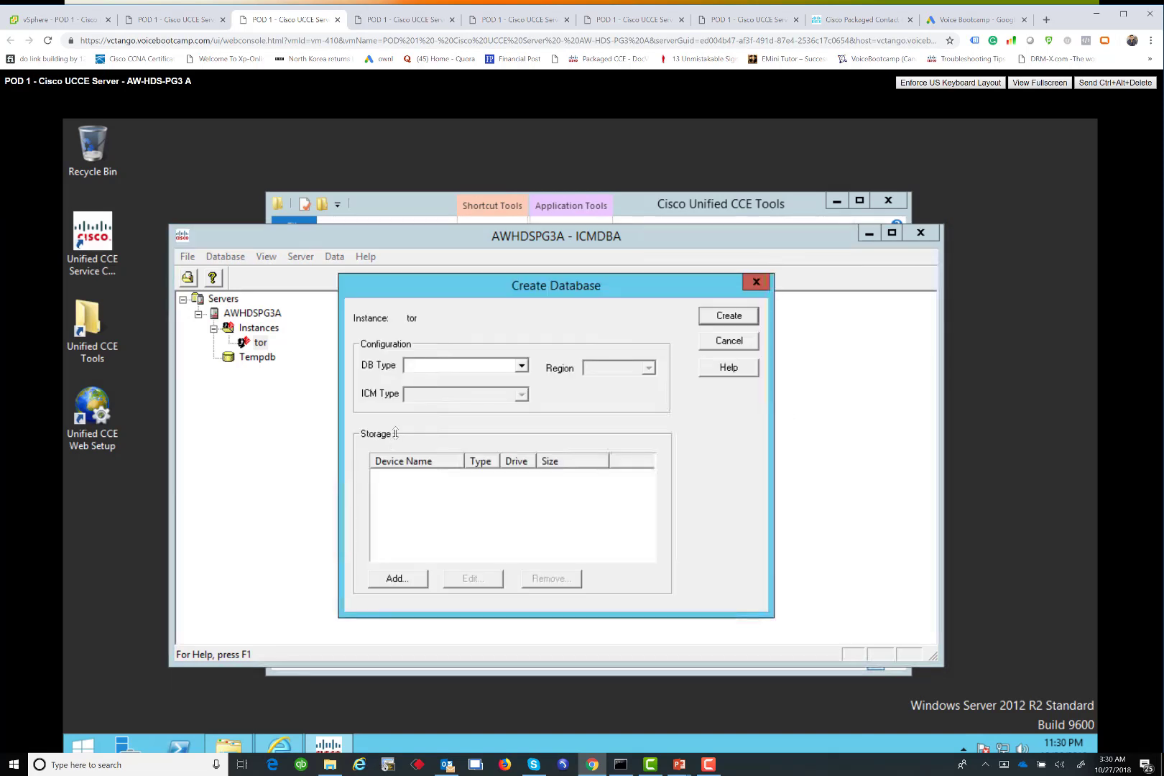
Set DB type to AW and add a 1400 MB data device and 100 MB log device on C
left_click(436, 366)
left_click(419, 380)
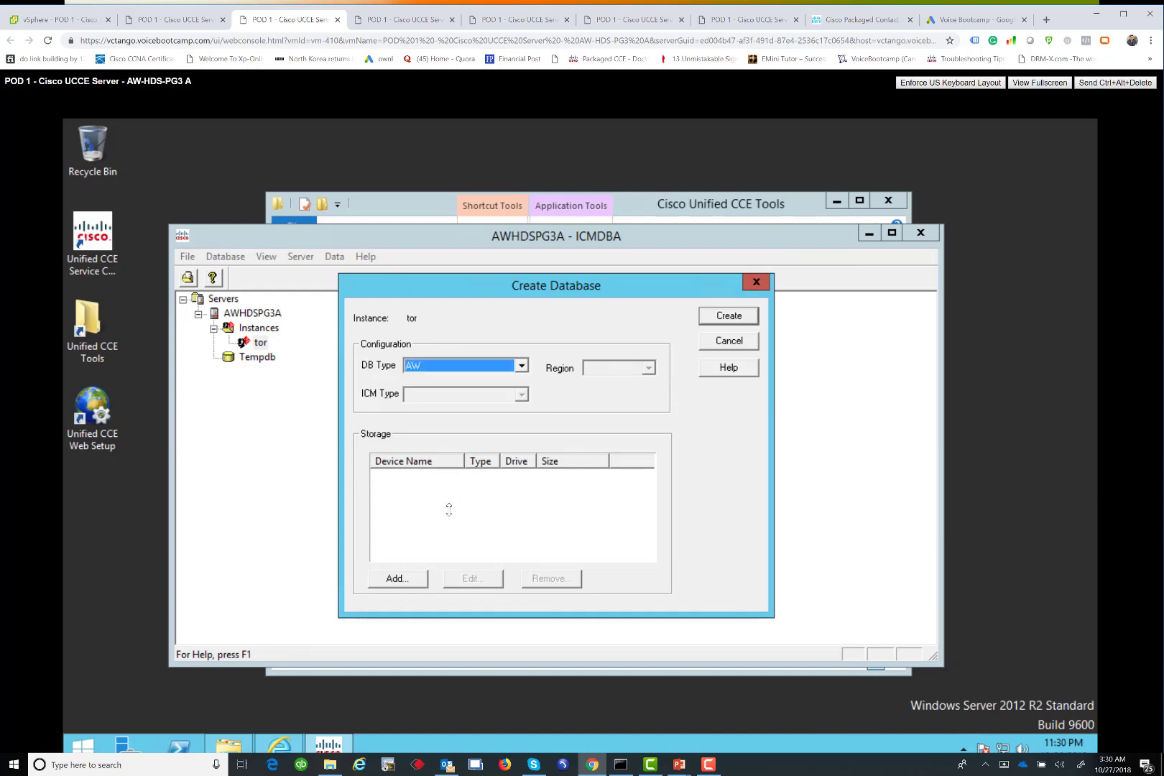
left_click(397, 573)
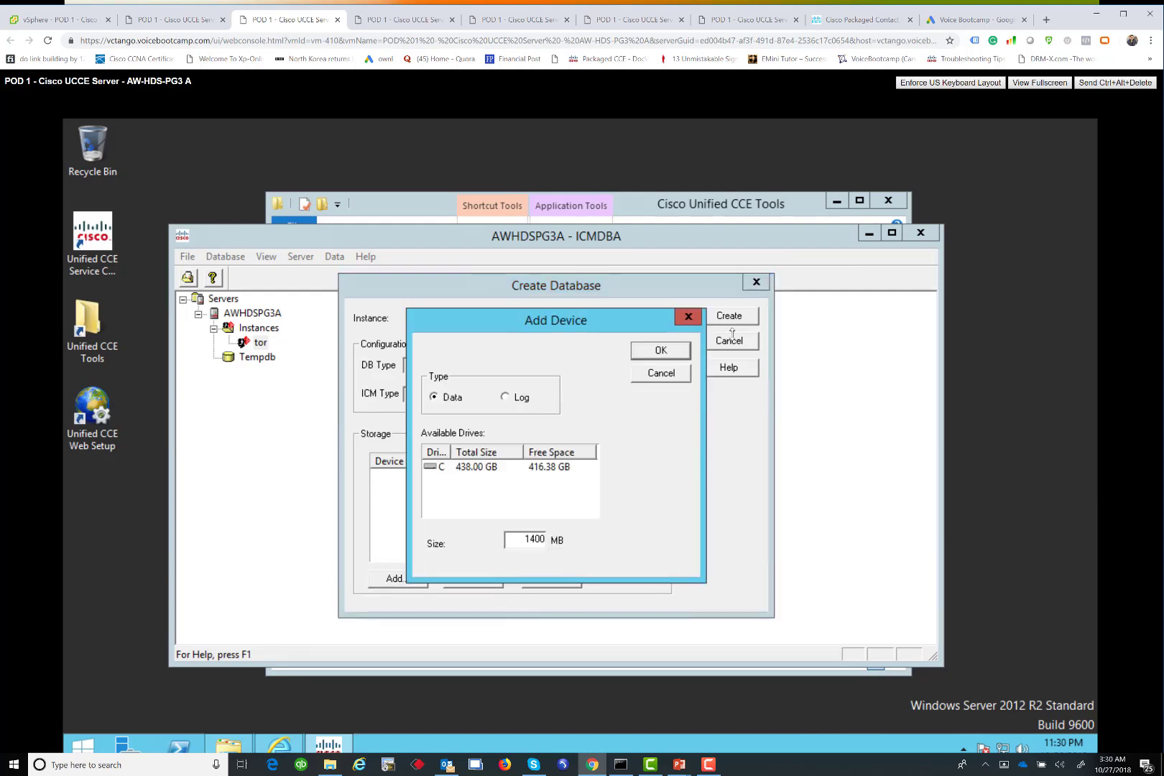
left_click(532, 466)
left_click(660, 350)
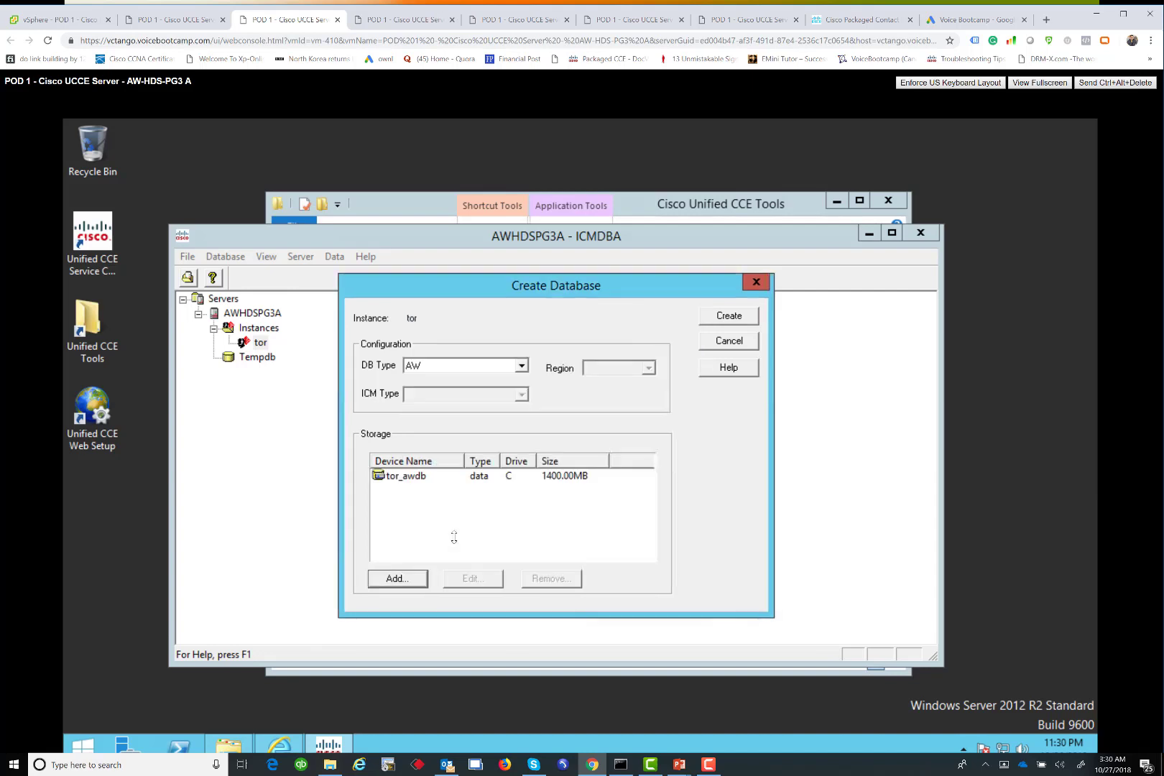
left_click(397, 575)
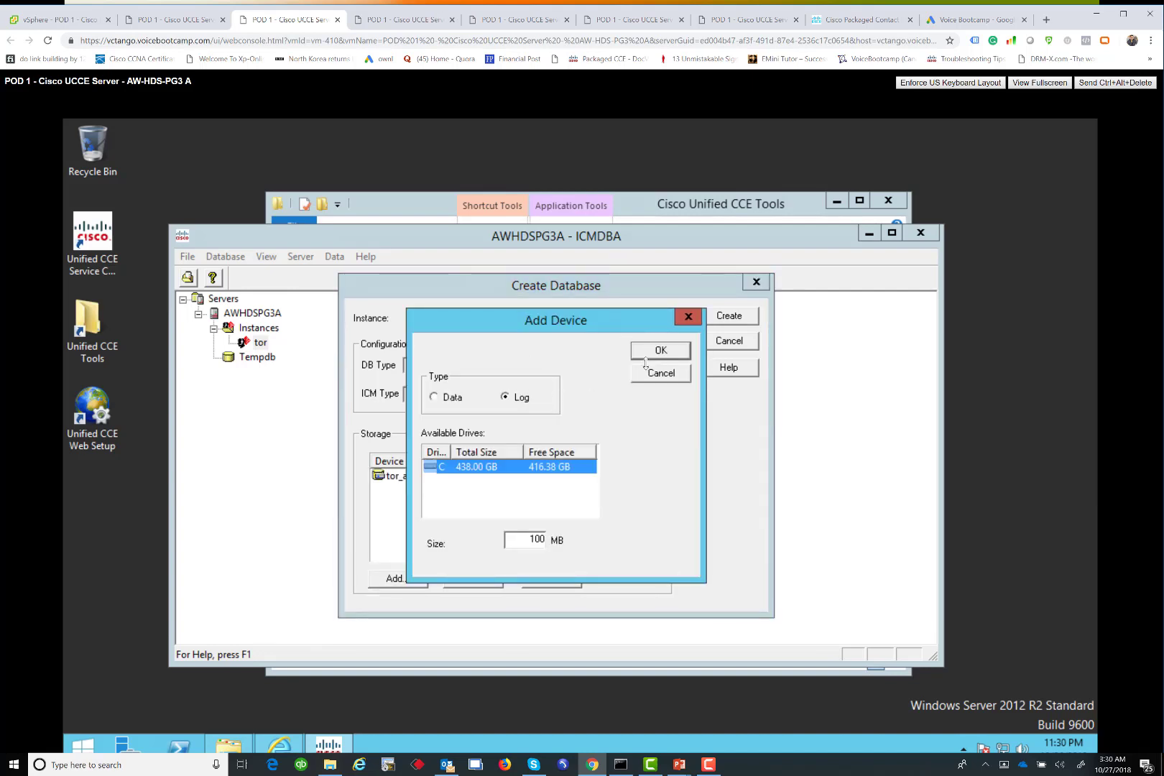
left_click(661, 351)
Create and start the tor_awdb database, then acknowledge its successful creation
left_click(739, 316)
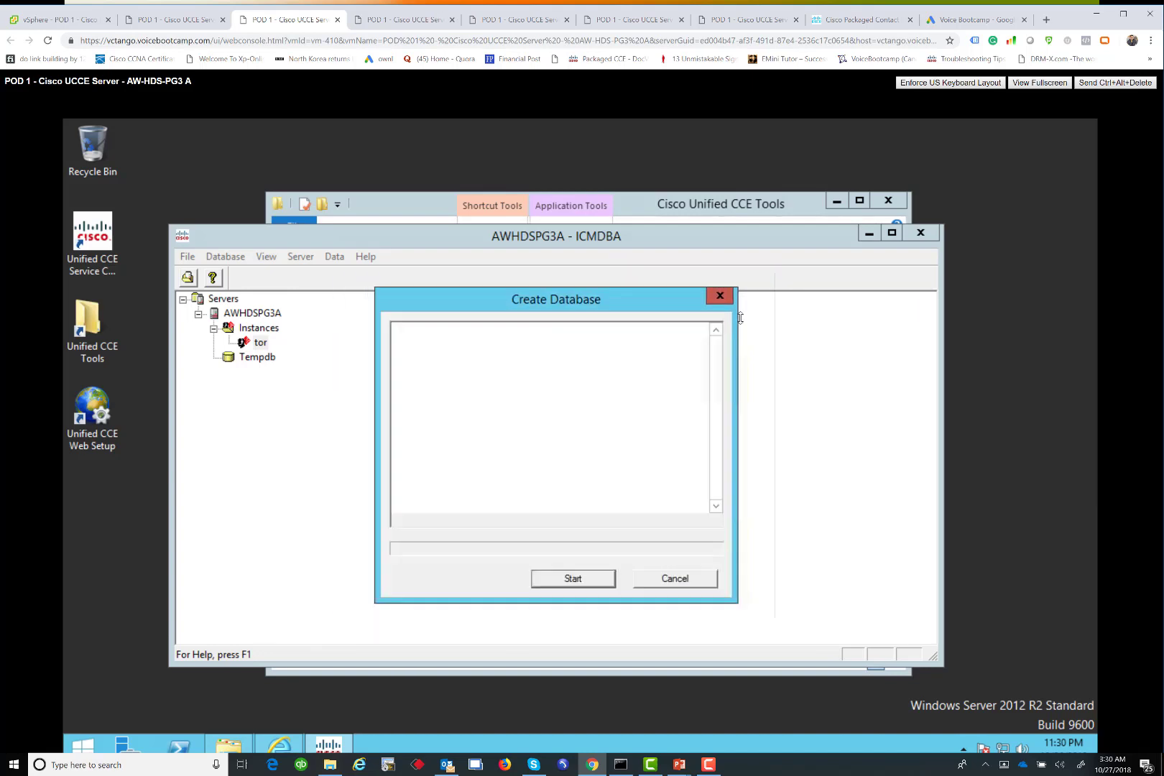
left_click(570, 573)
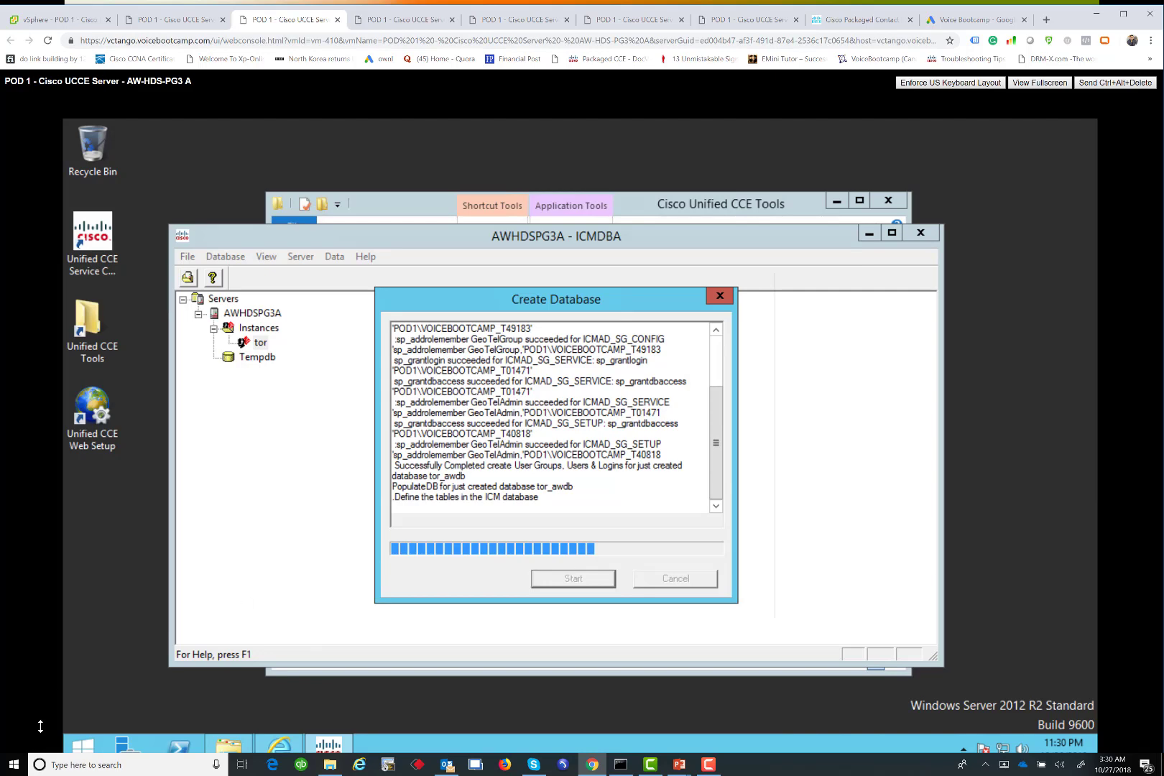
left_click(278, 741)
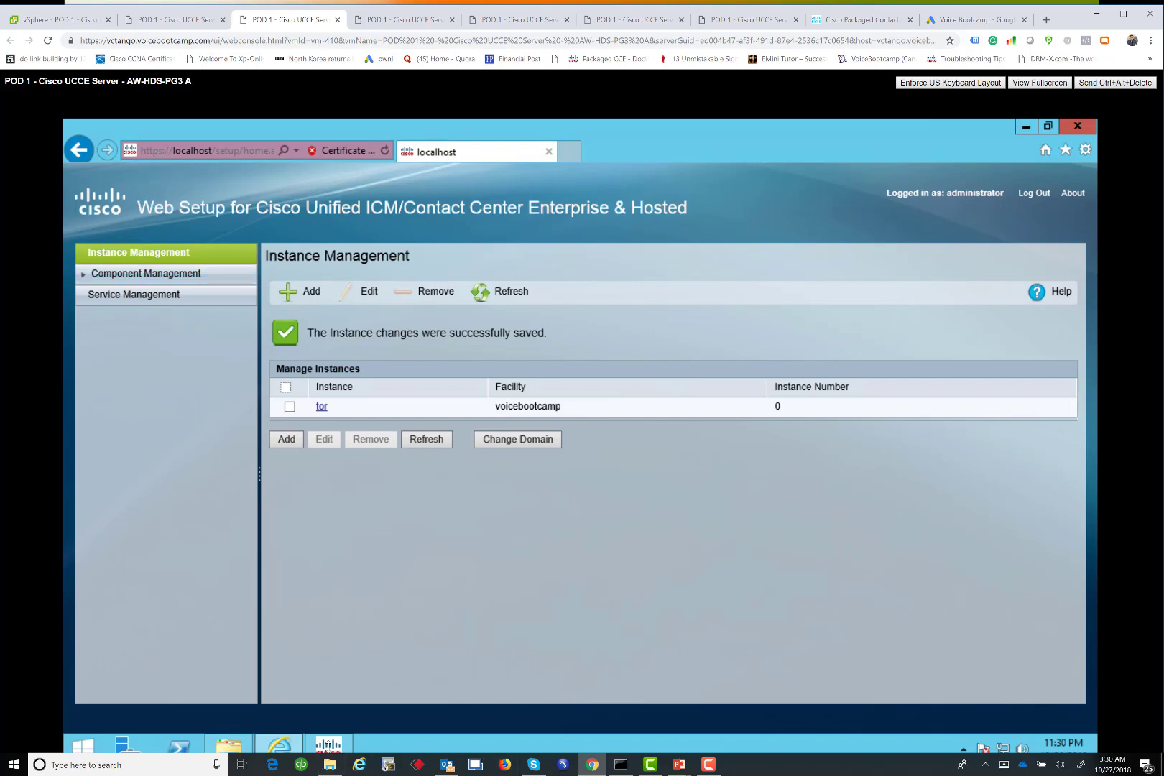
left_click(329, 744)
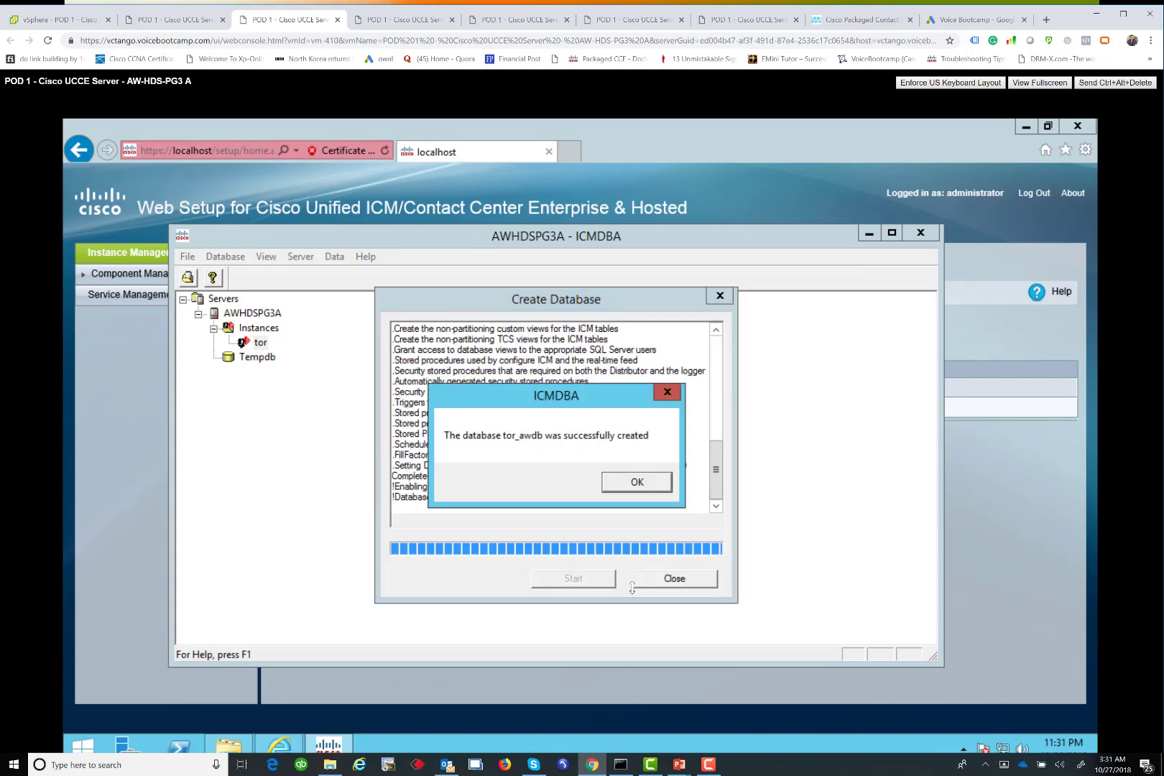
left_click(633, 483)
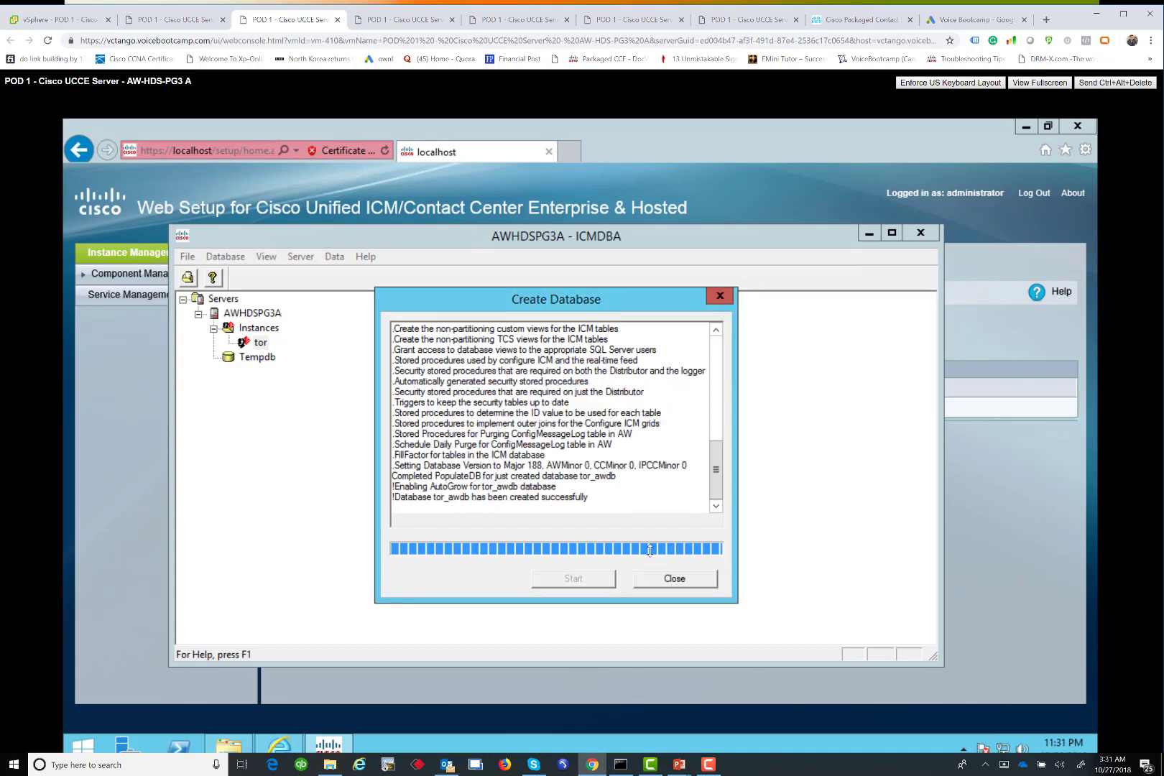
Close the previous creation dialog and start a new database under the Administration & Data Server
left_click(688, 579)
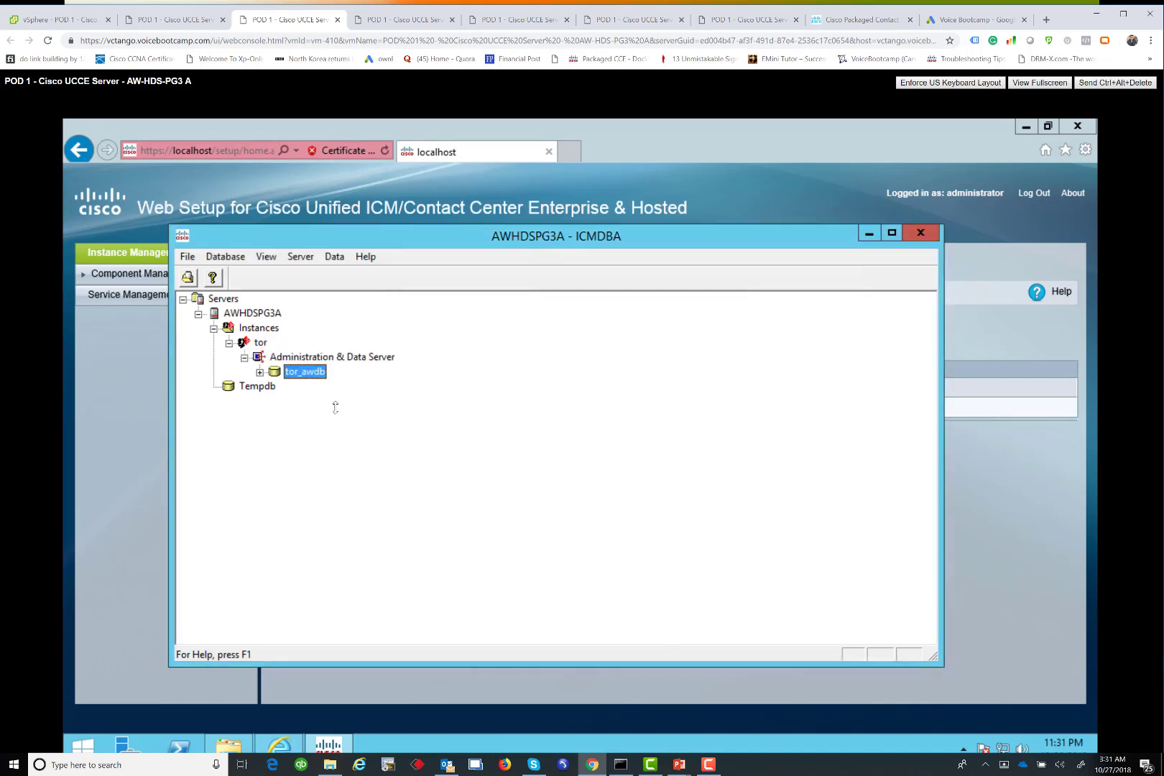
right_click(308, 371)
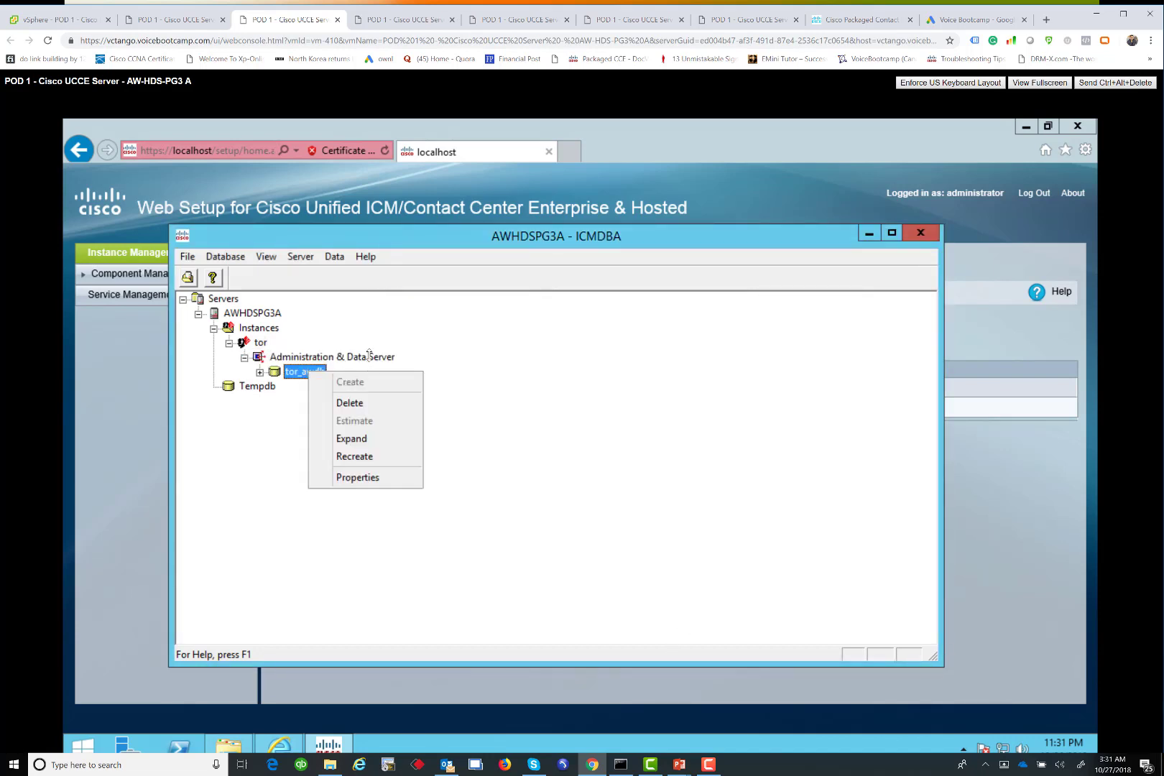
left_click(369, 355)
right_click(371, 357)
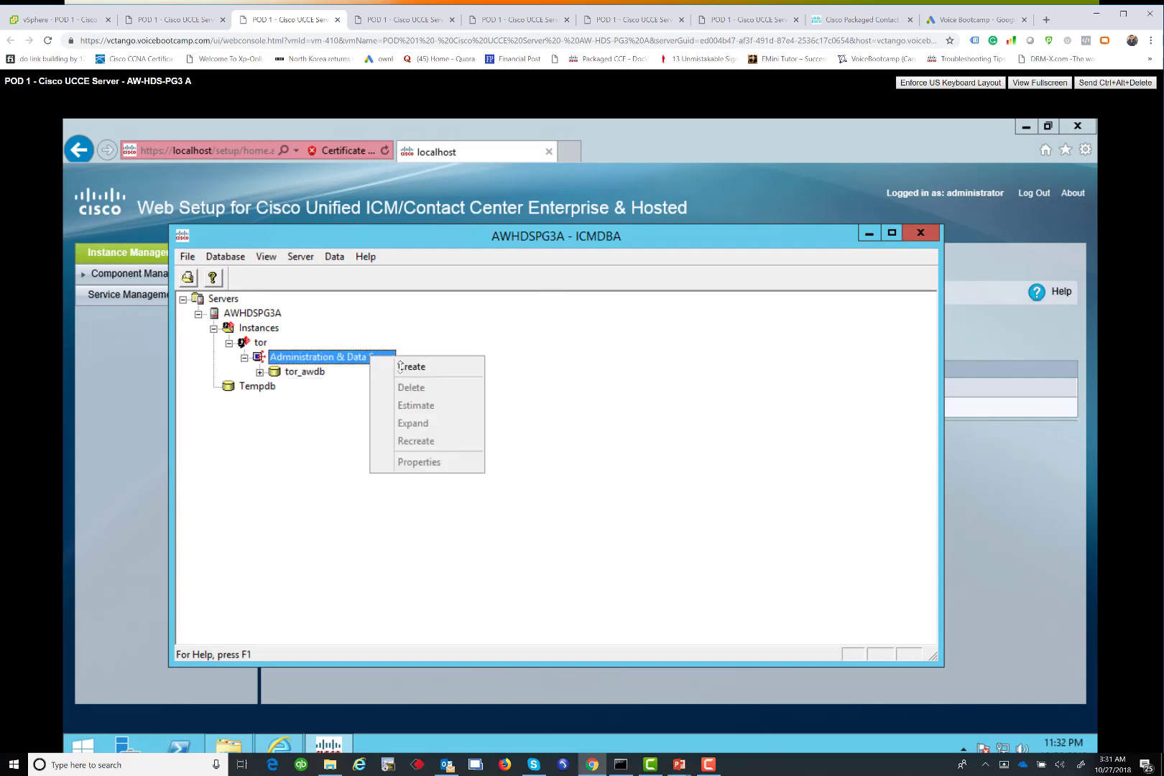
left_click(447, 382)
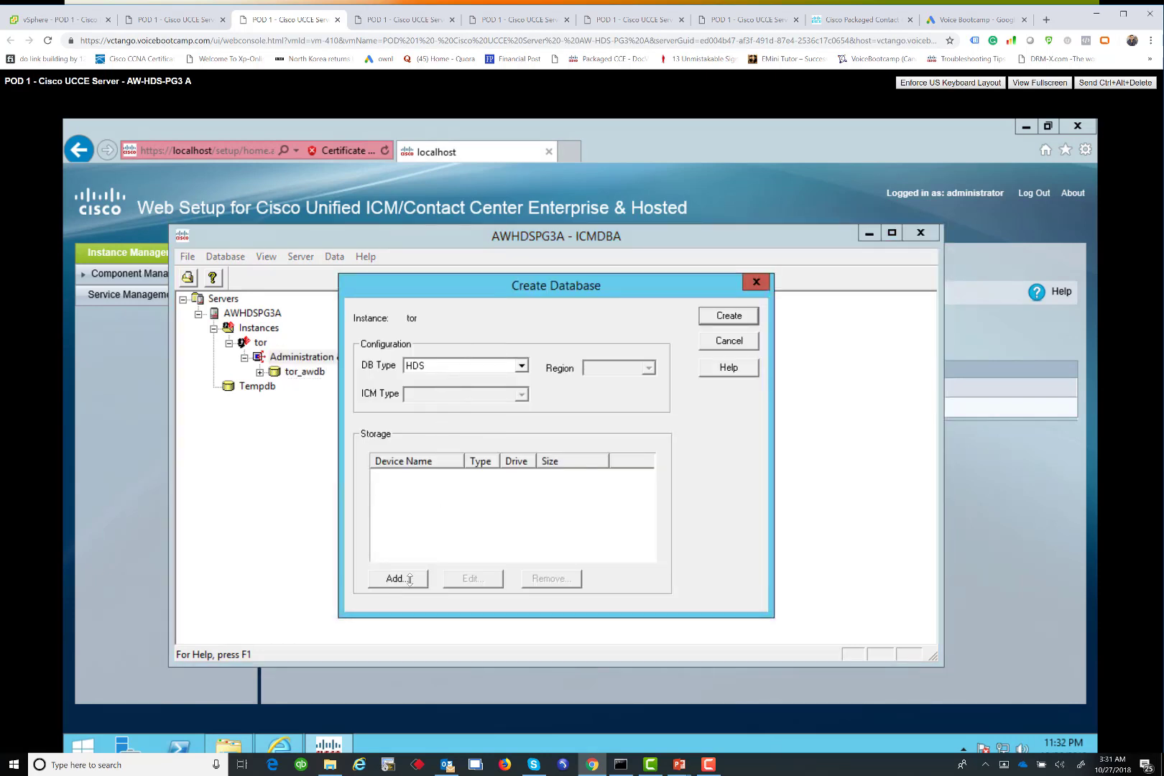
Create the HDS database with a 1400 MB data device and 100 MB log, then return to Web Setup
left_click(410, 580)
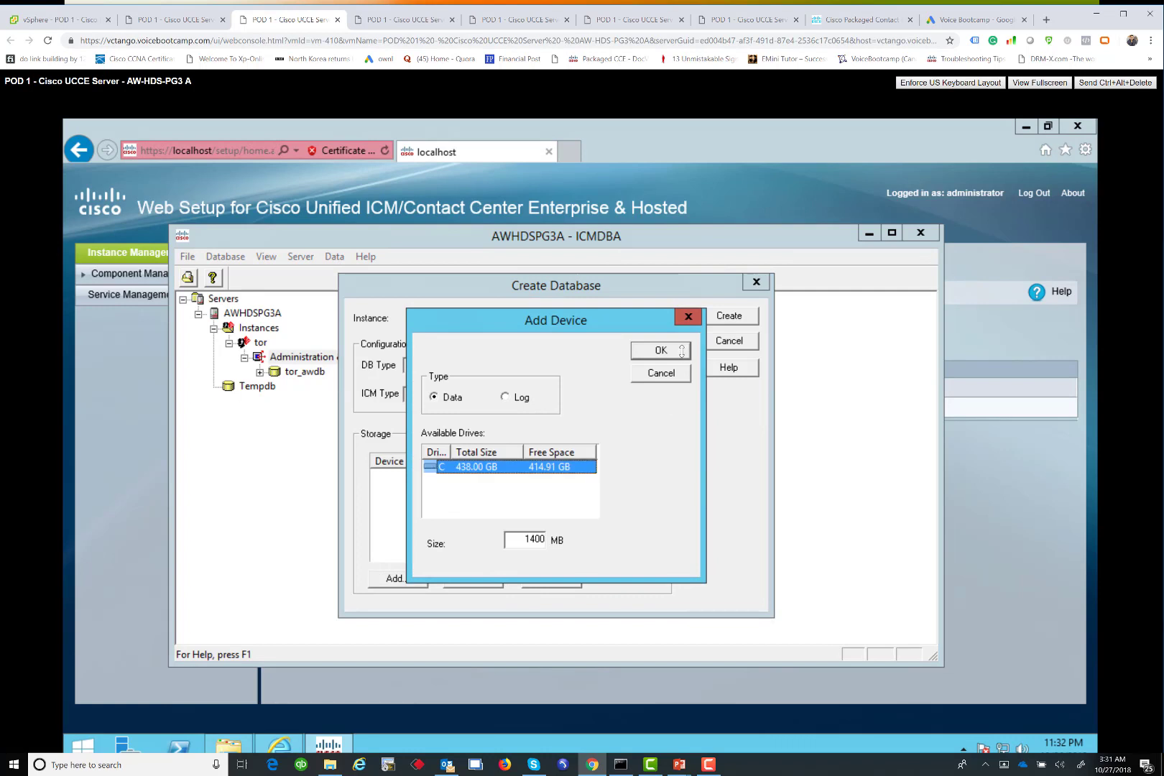
key("Return")
left_click(397, 580)
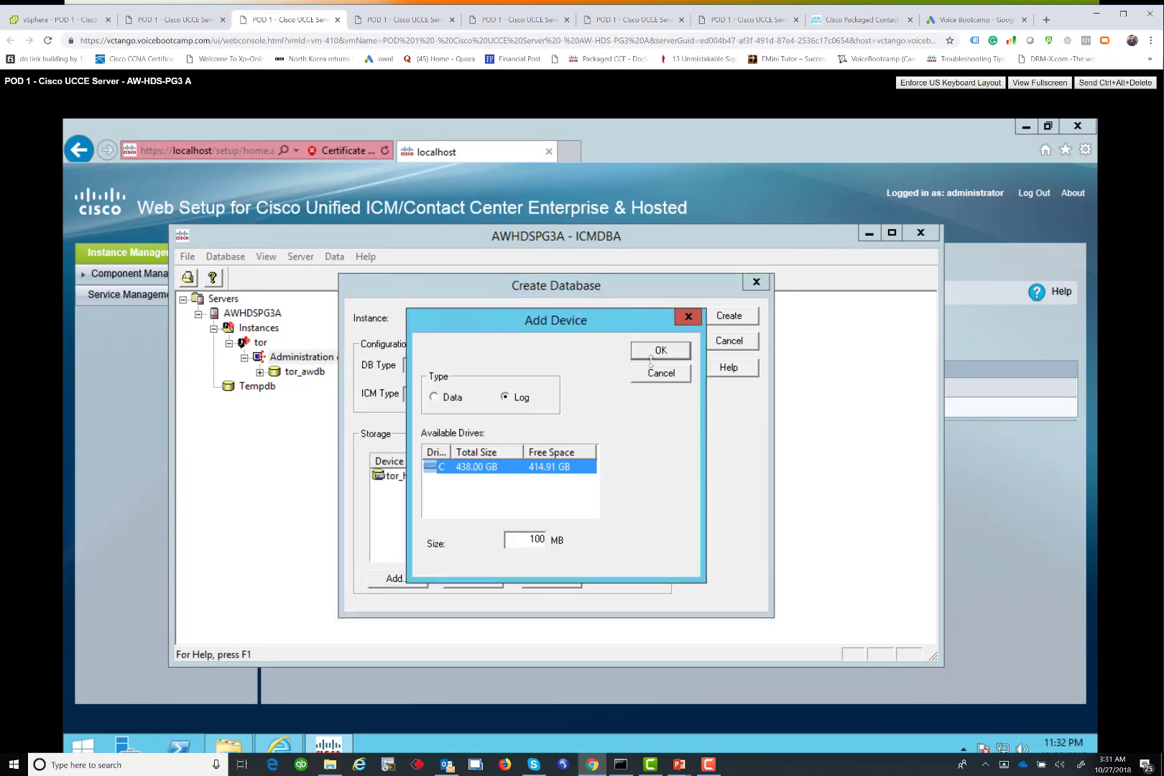
left_click(661, 352)
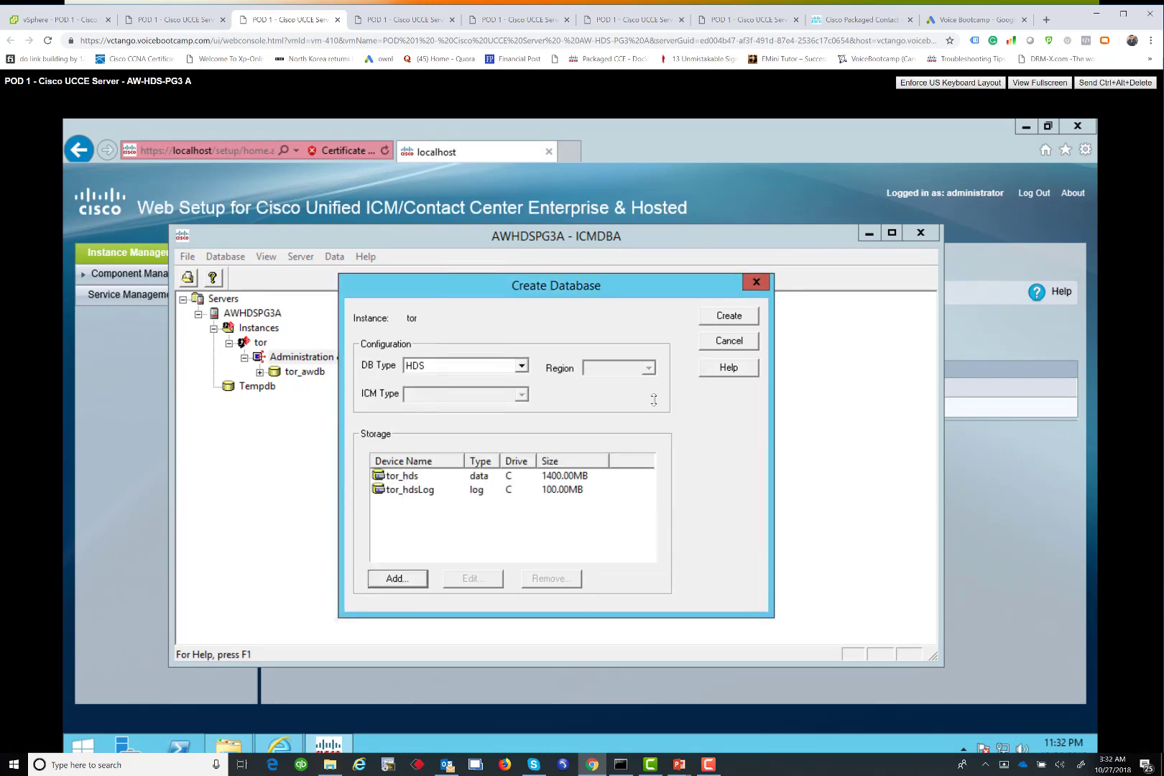
key("Return")
left_click(544, 579)
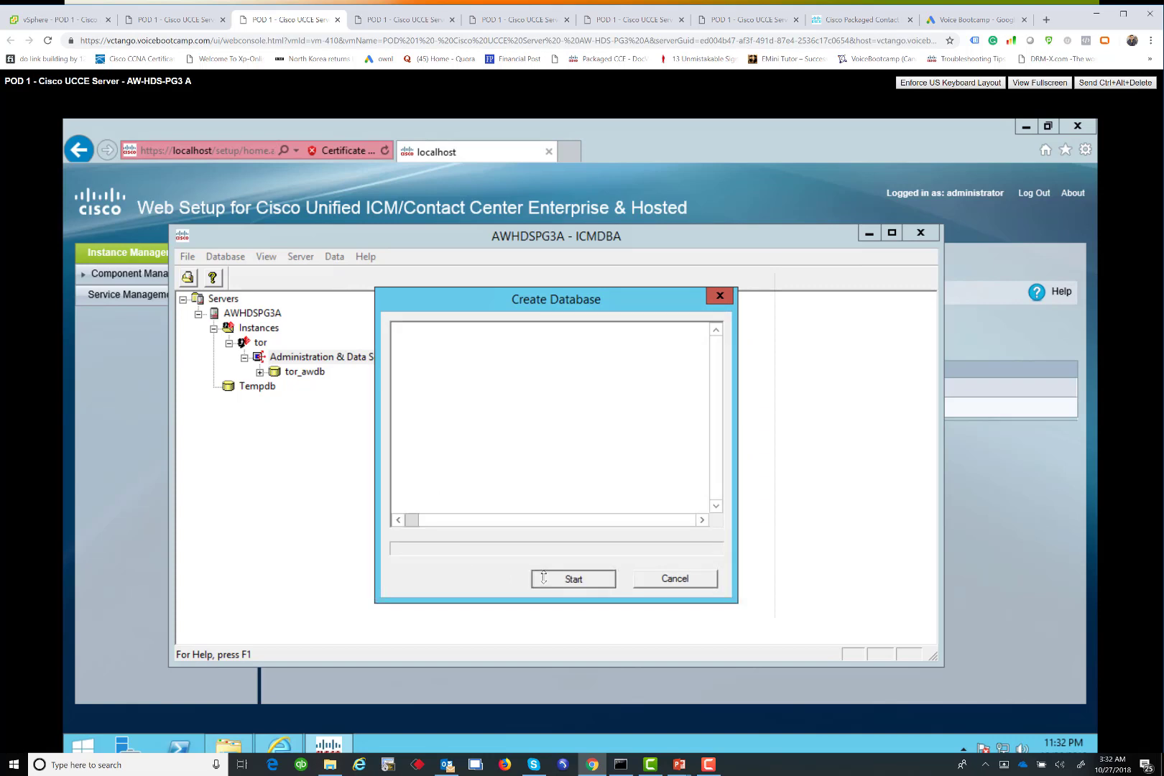
left_click(128, 275)
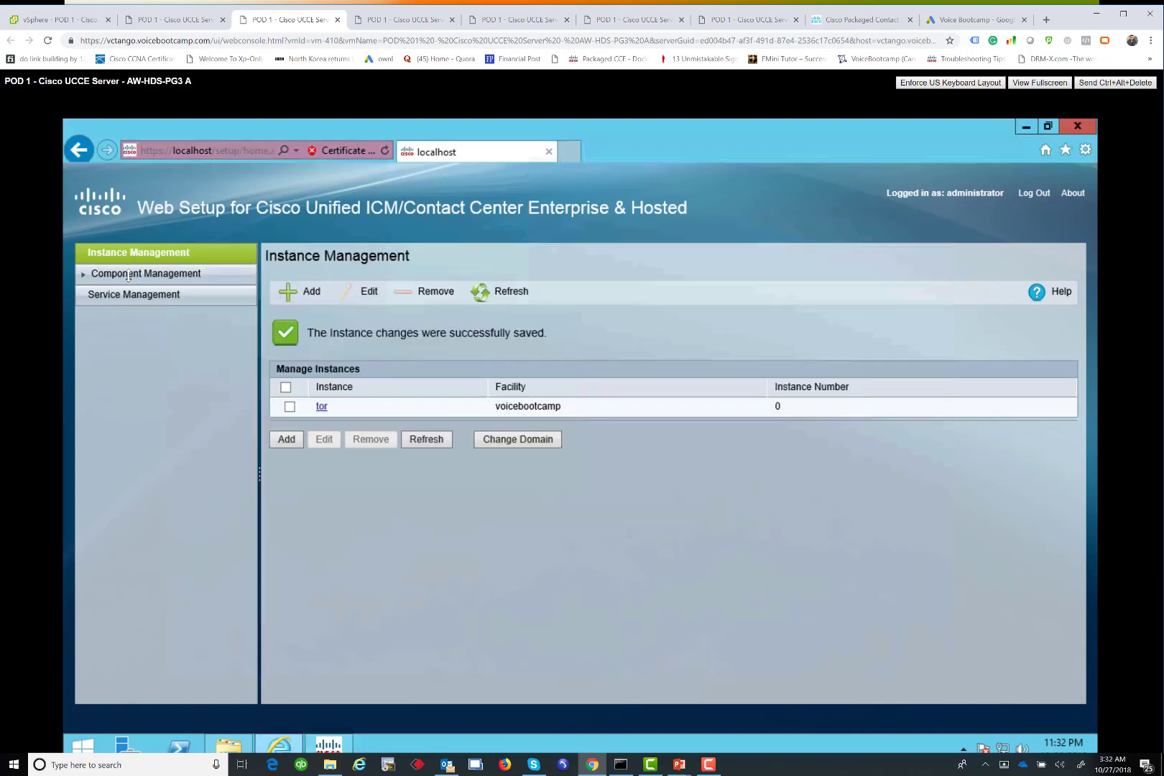
Start adding an Administration & Data Server, keeping the Enterprise small-to-medium deployment
left_click(128, 275)
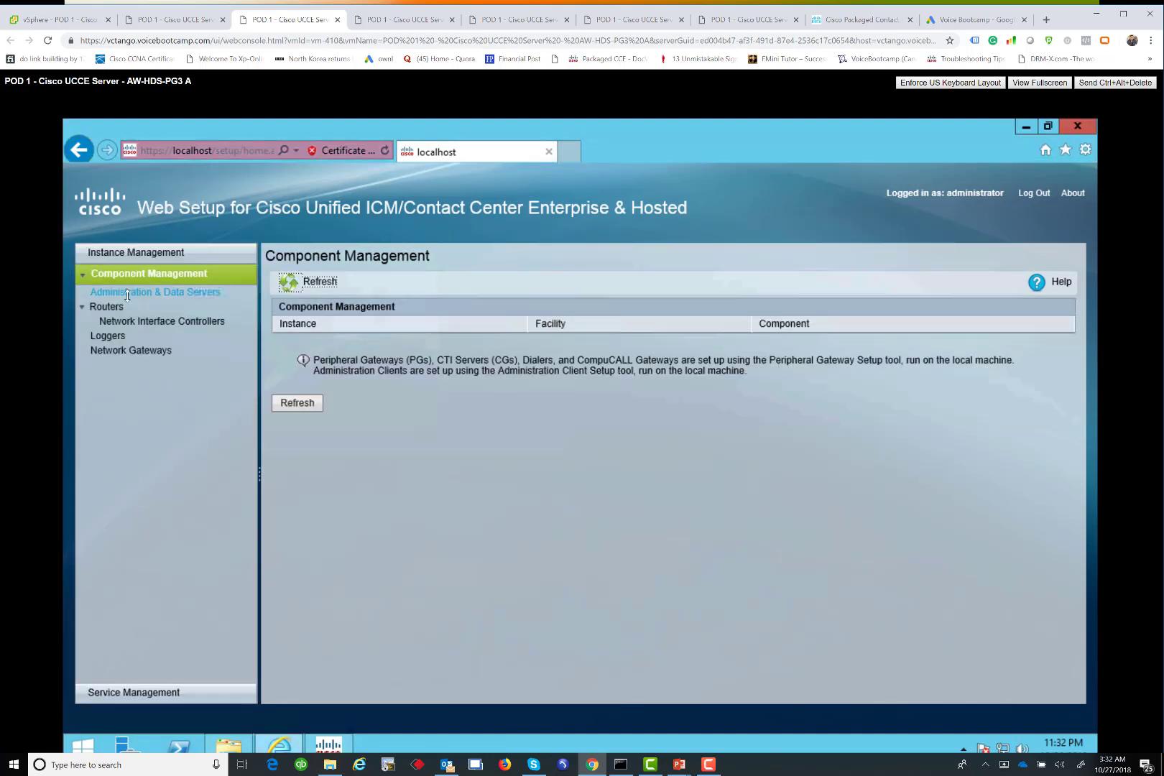
left_click(126, 292)
left_click(274, 456)
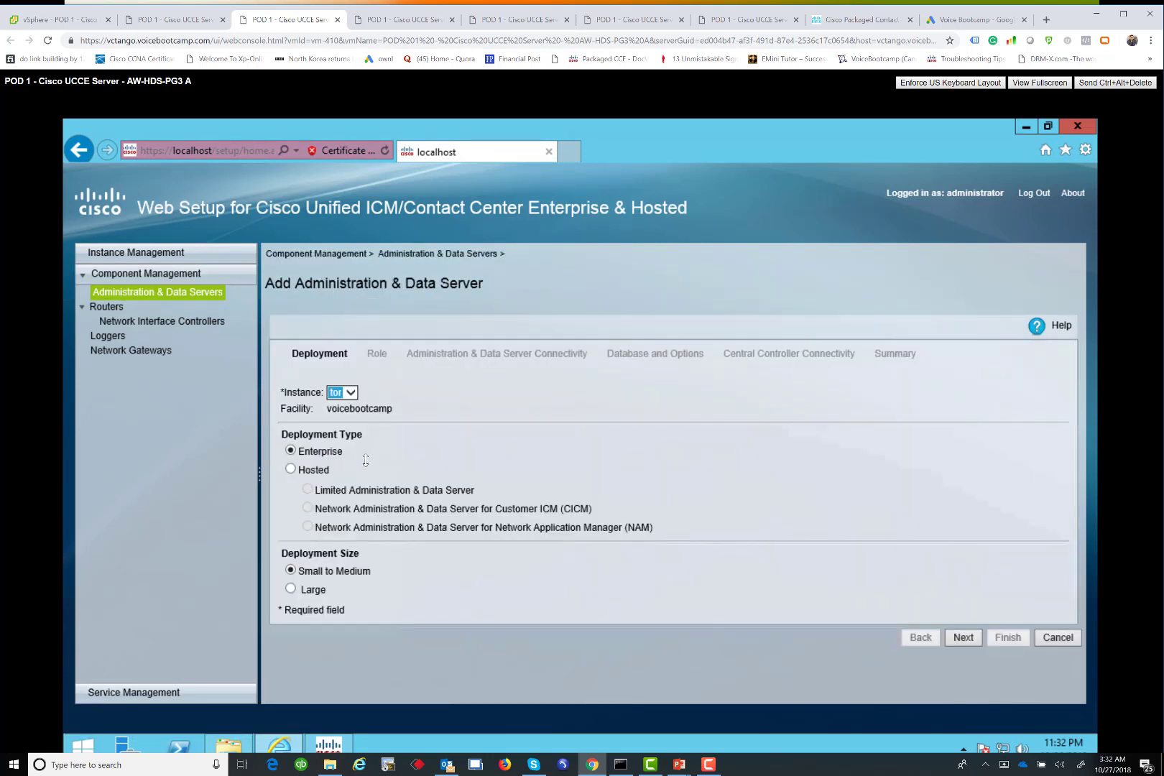
left_click(959, 637)
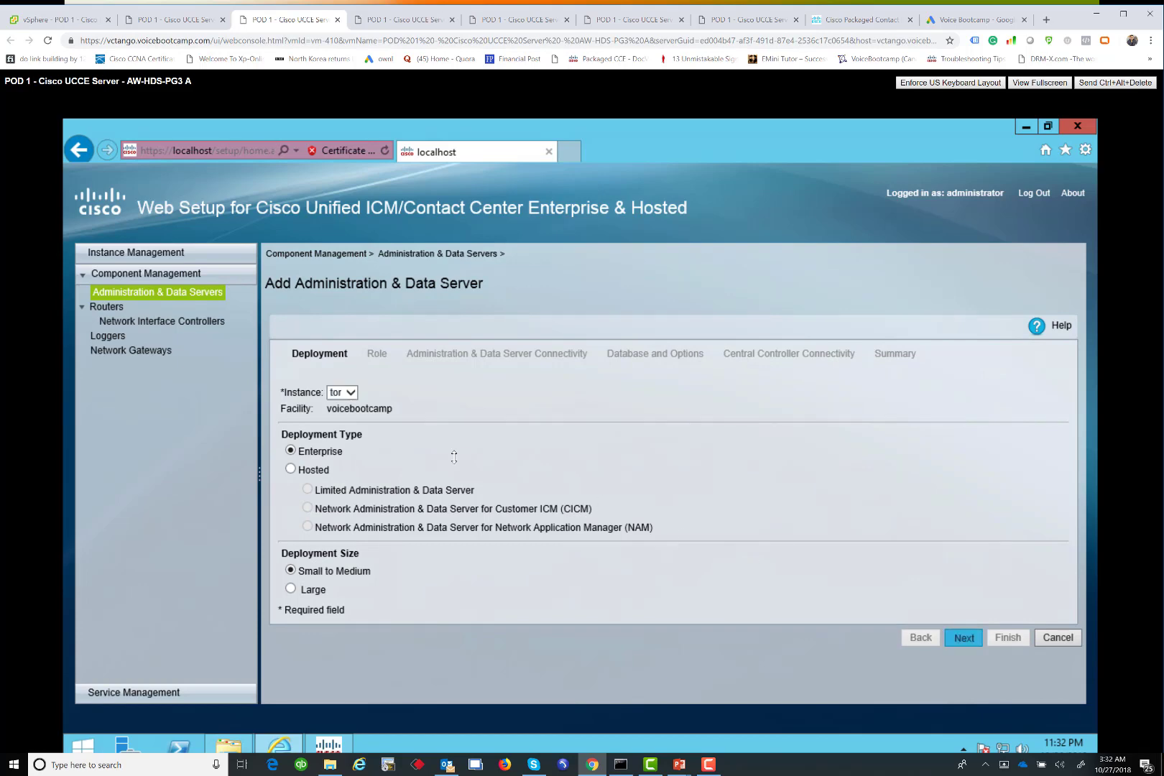
Choose the AW-HDS-DDS role, pair it with awhdspg3b, and set site name UCCE
left_click(291, 412)
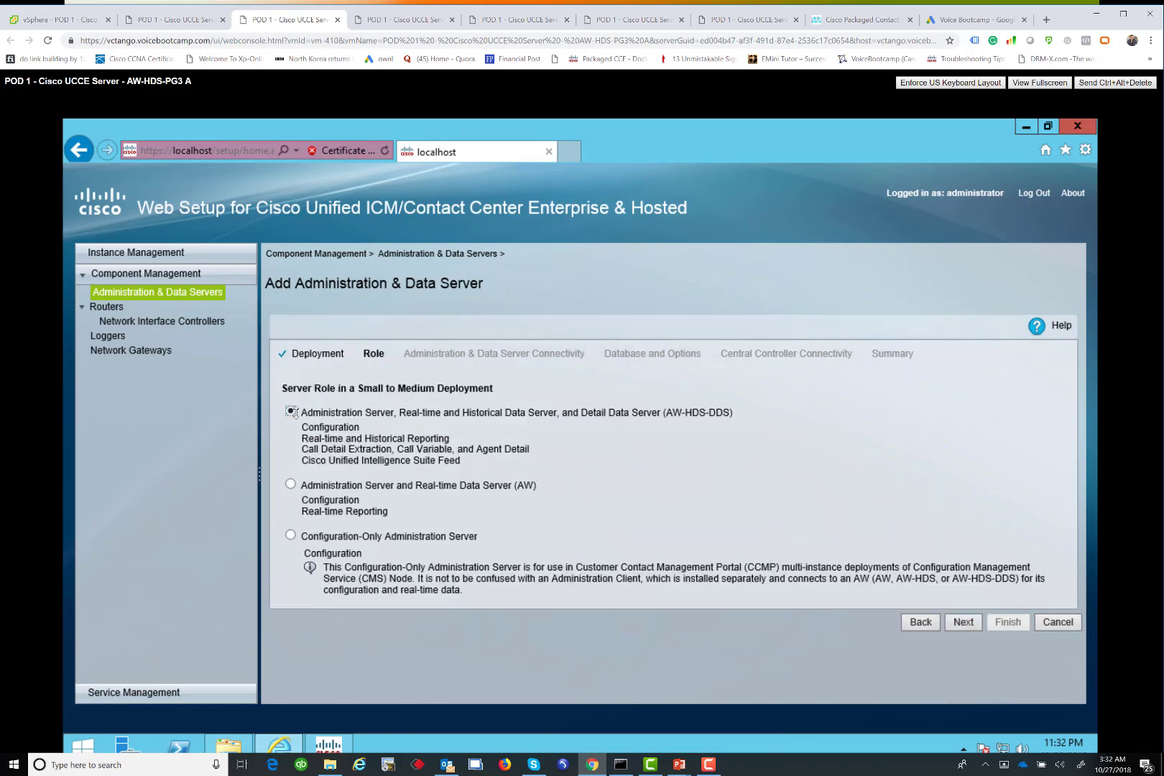
left_click_drag(529, 411, 705, 412)
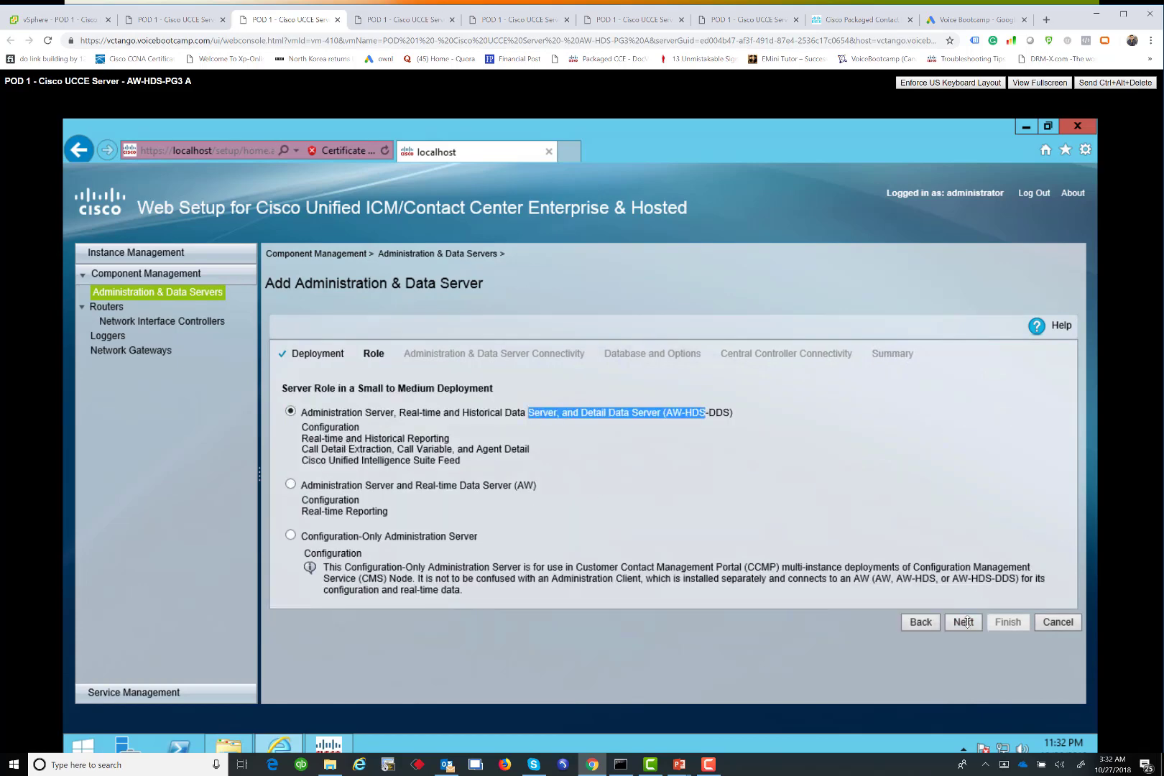
left_click(965, 622)
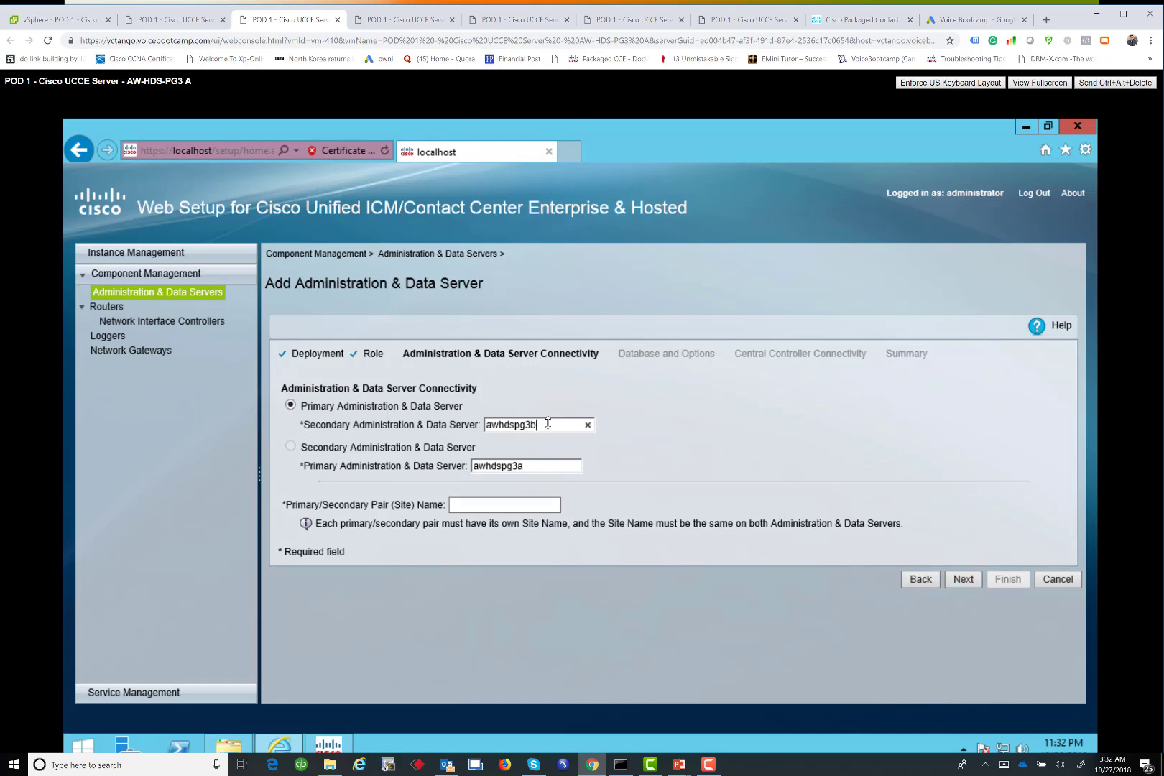
left_click(461, 469)
left_click(476, 508)
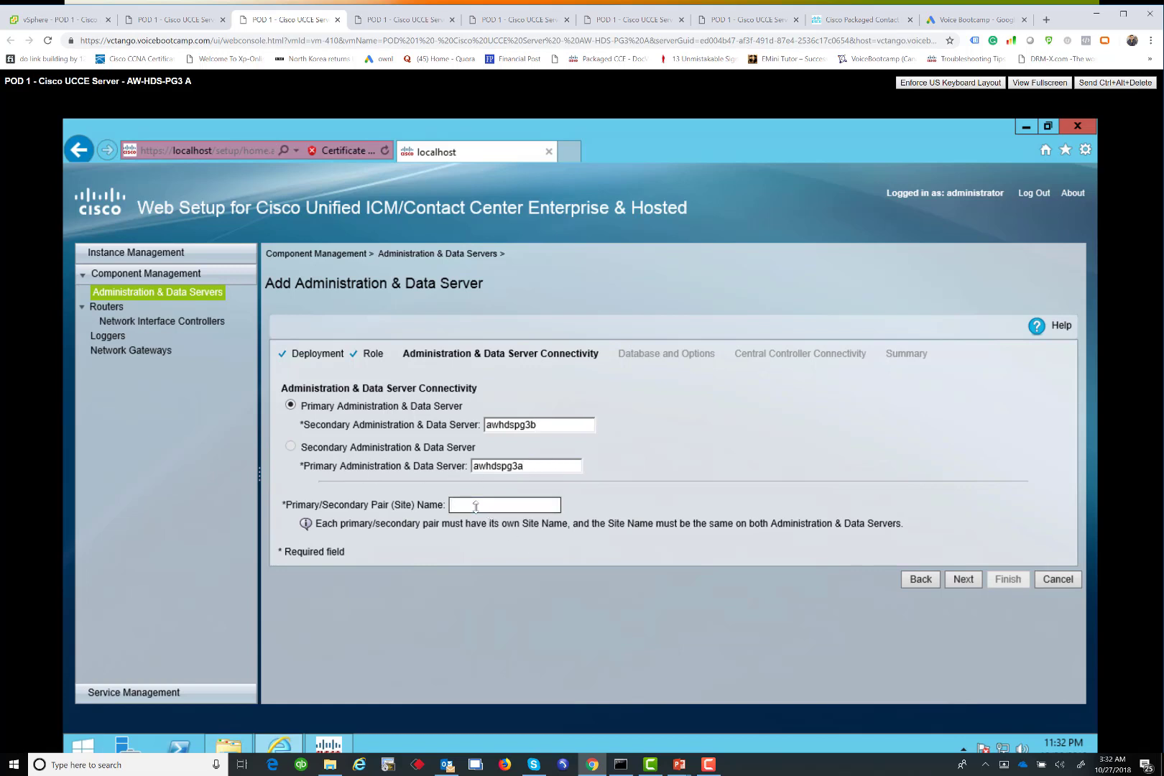
type("UCCE")
left_click(964, 579)
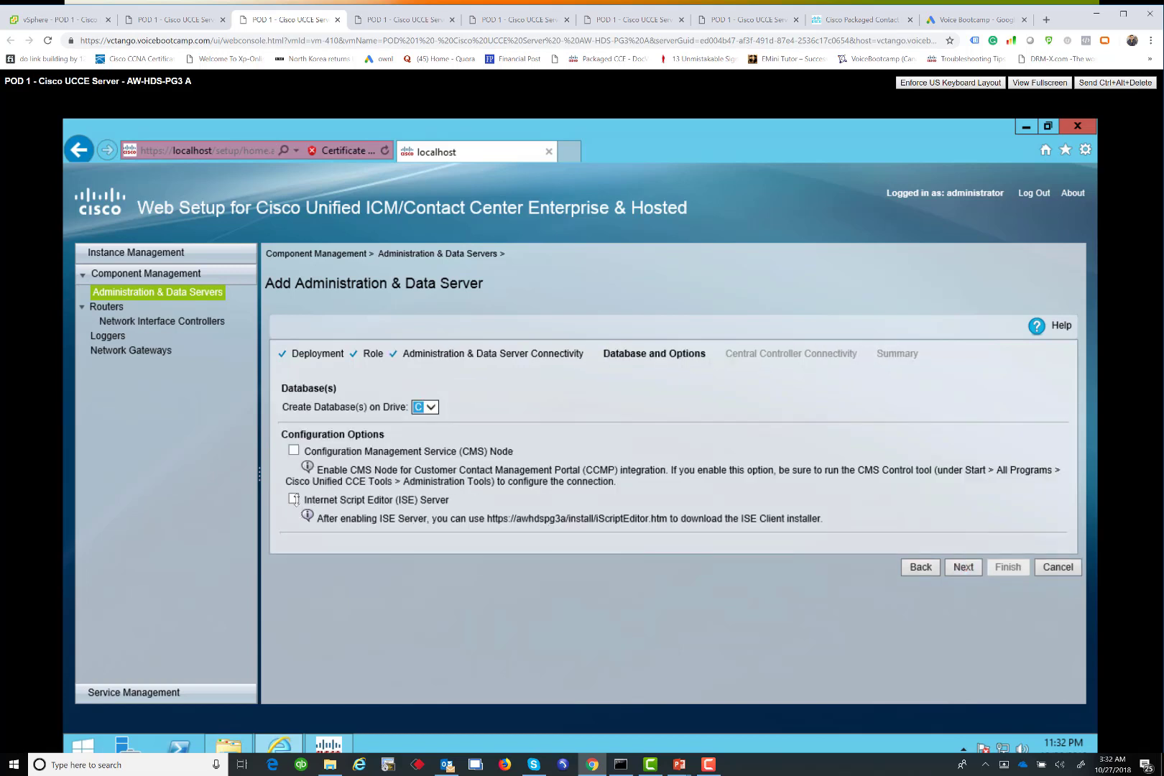
Enable the CMS Node and ISE Server options
left_click(294, 451)
left_click(293, 499)
left_click(961, 567)
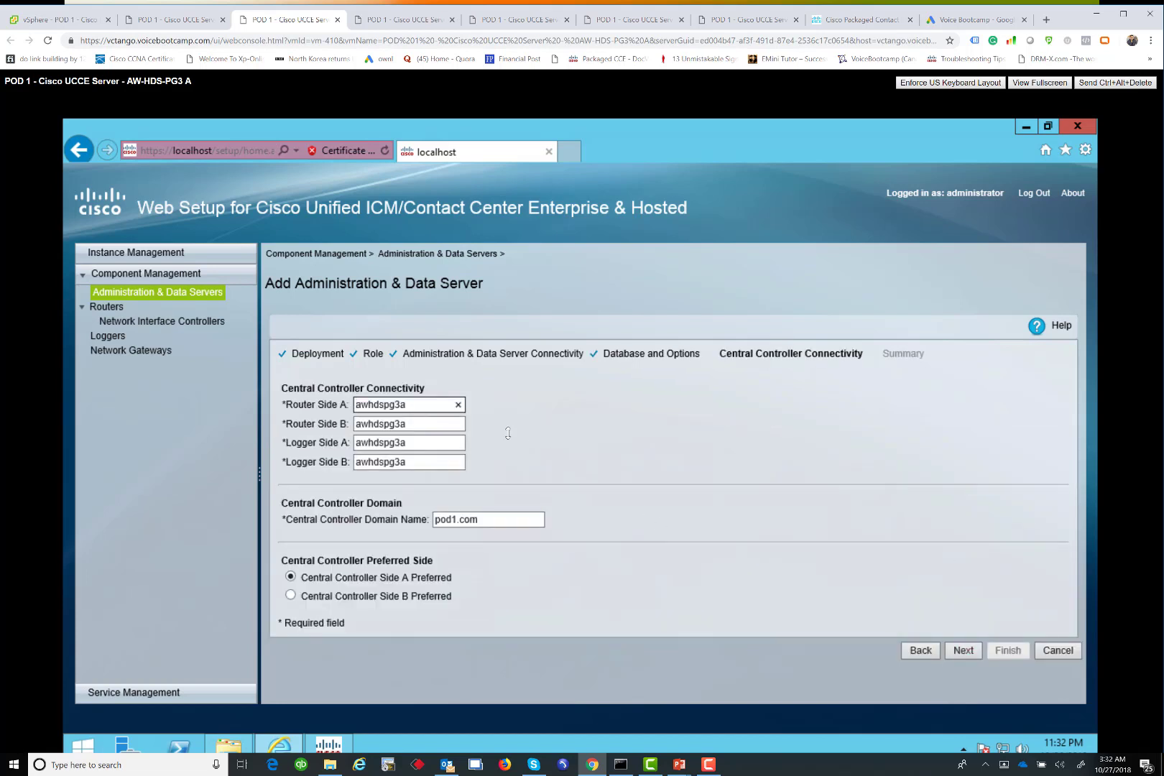
Set Router and Logger Side A to 142.11.64.51 and Side B to 142.11.65.51
left_click_drag(278, 411, 256, 411)
type("142.11.64.51")
key("ctrl+a")
key("ctrl+c")
key("Tab")
key("ctrl+v")
key("Tab")
key("ctrl+v")
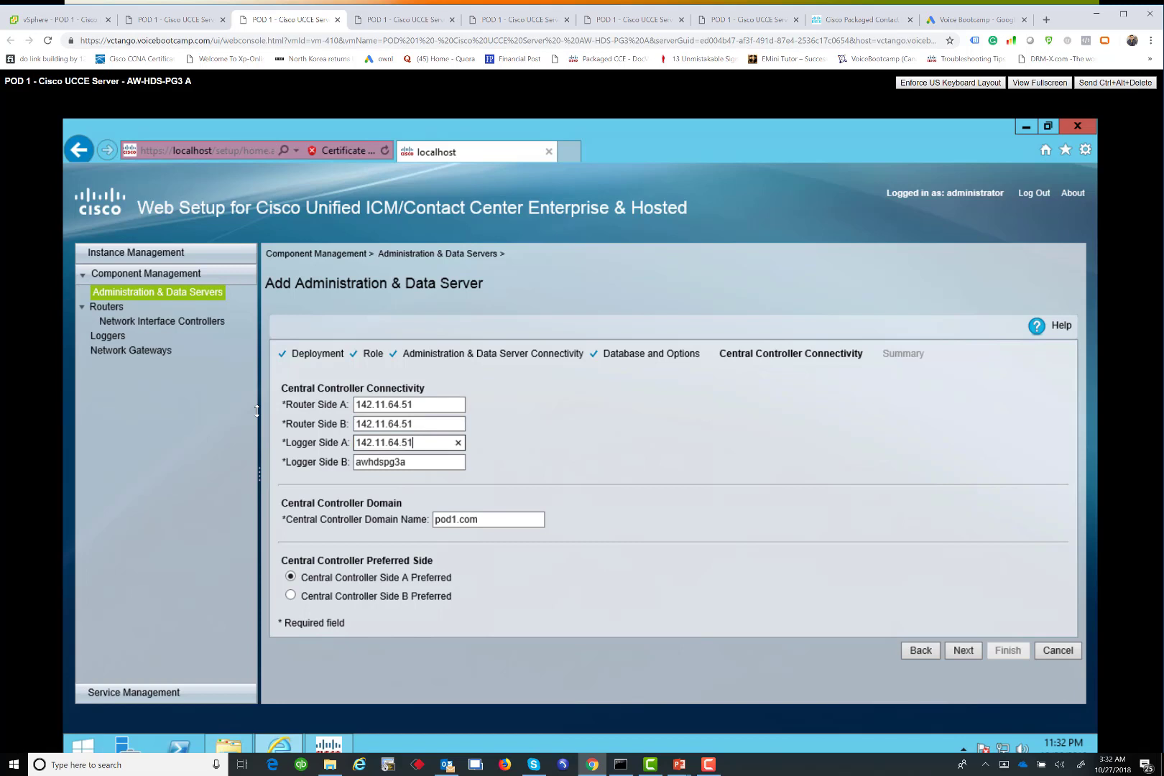
key("Tab")
key("ctrl+v")
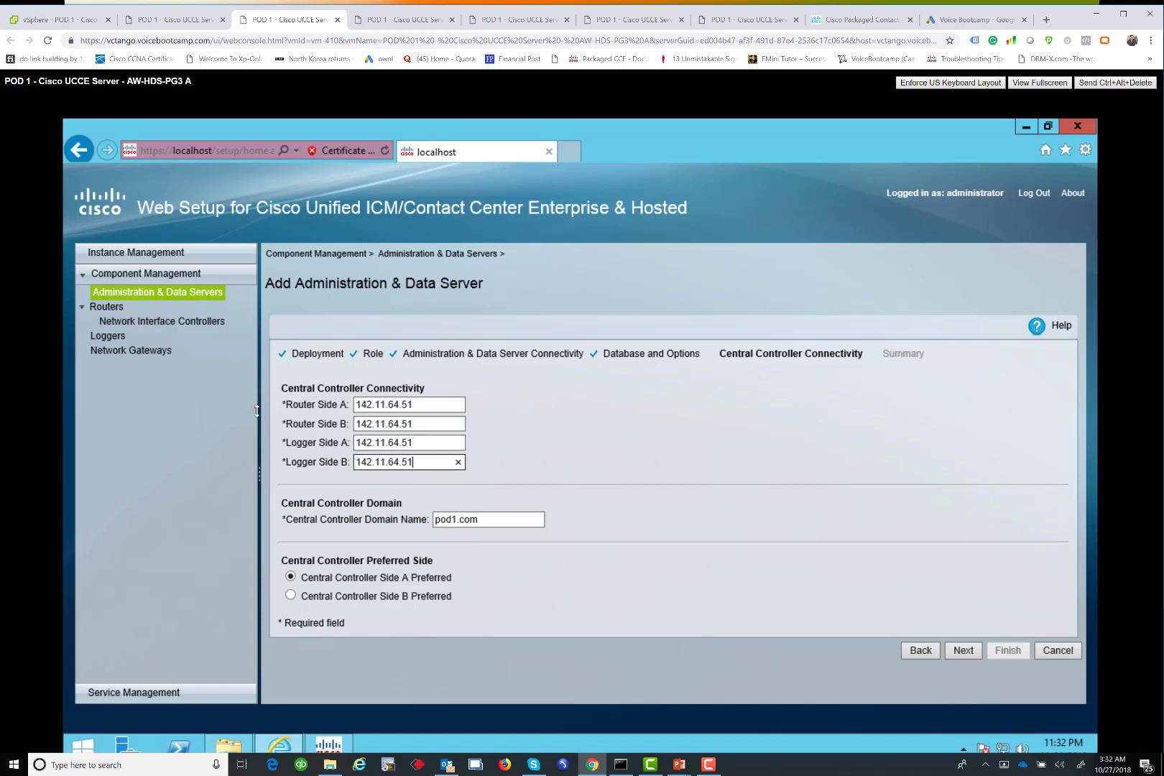
left_click(394, 424)
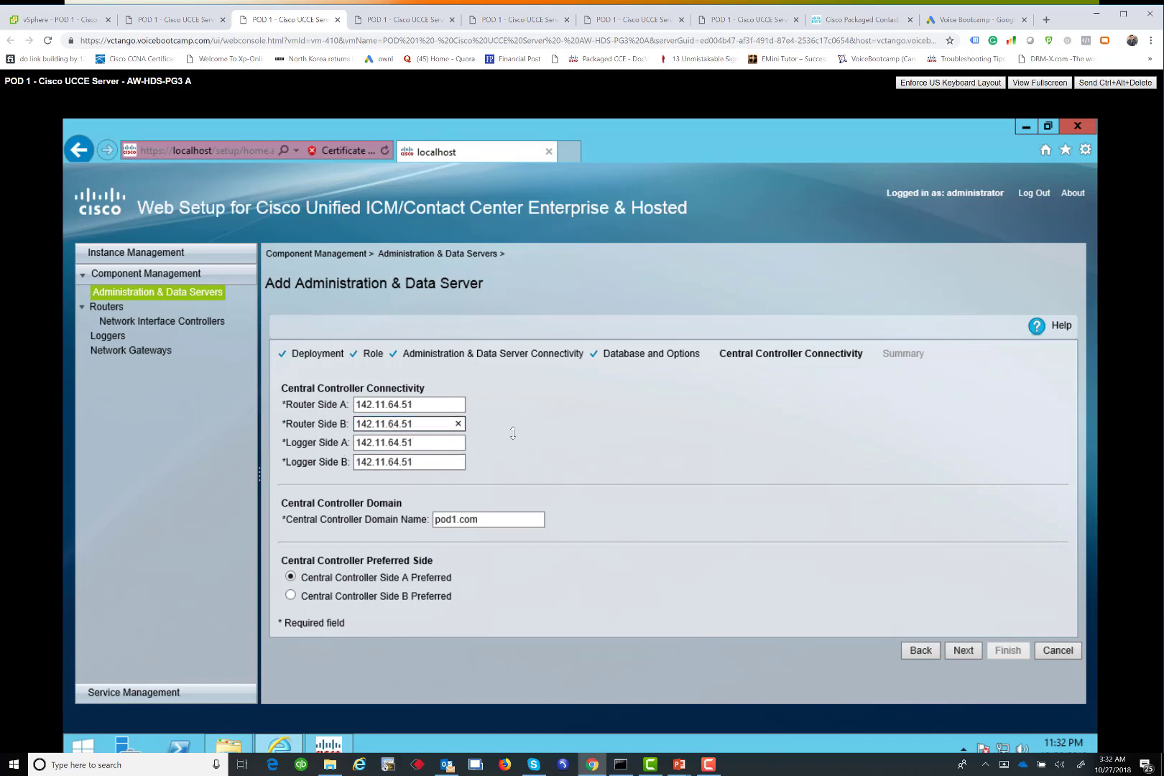
key("Delete")
type("5")
left_click(394, 463)
key("Delete")
type("5")
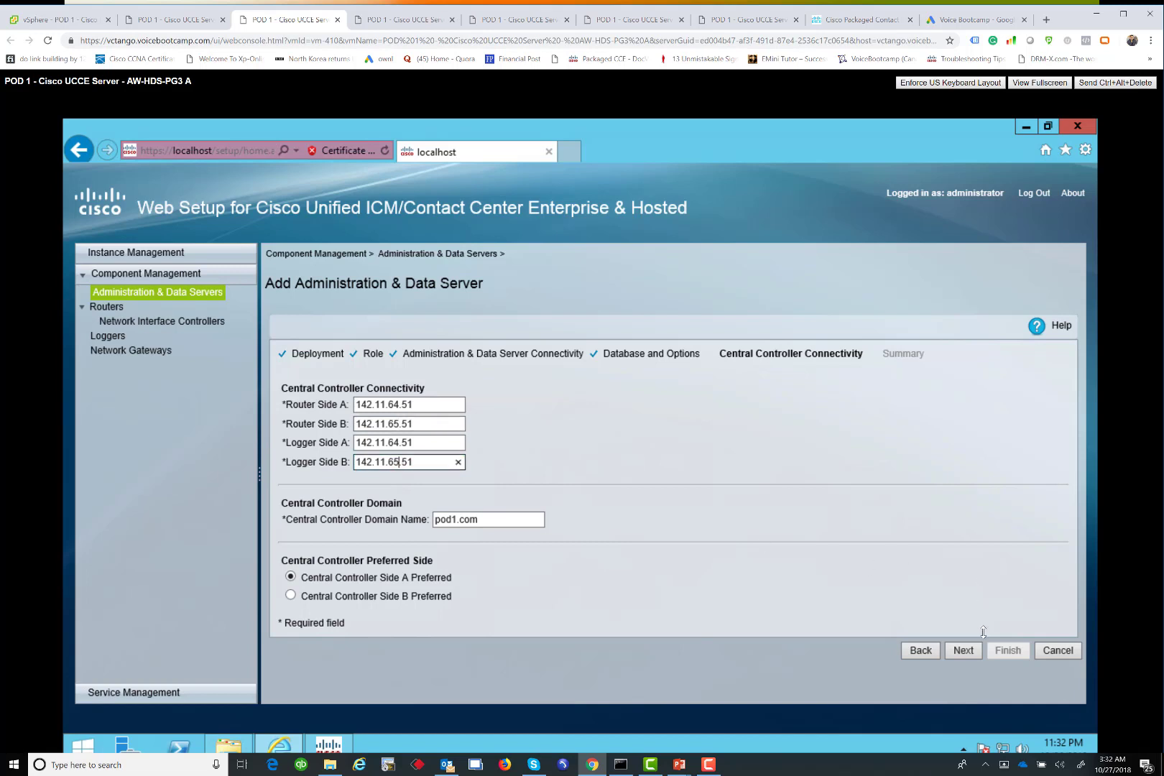
Finish adding the Administration & Data Server and go to the AW-HDS-PG3 B console
left_click(964, 651)
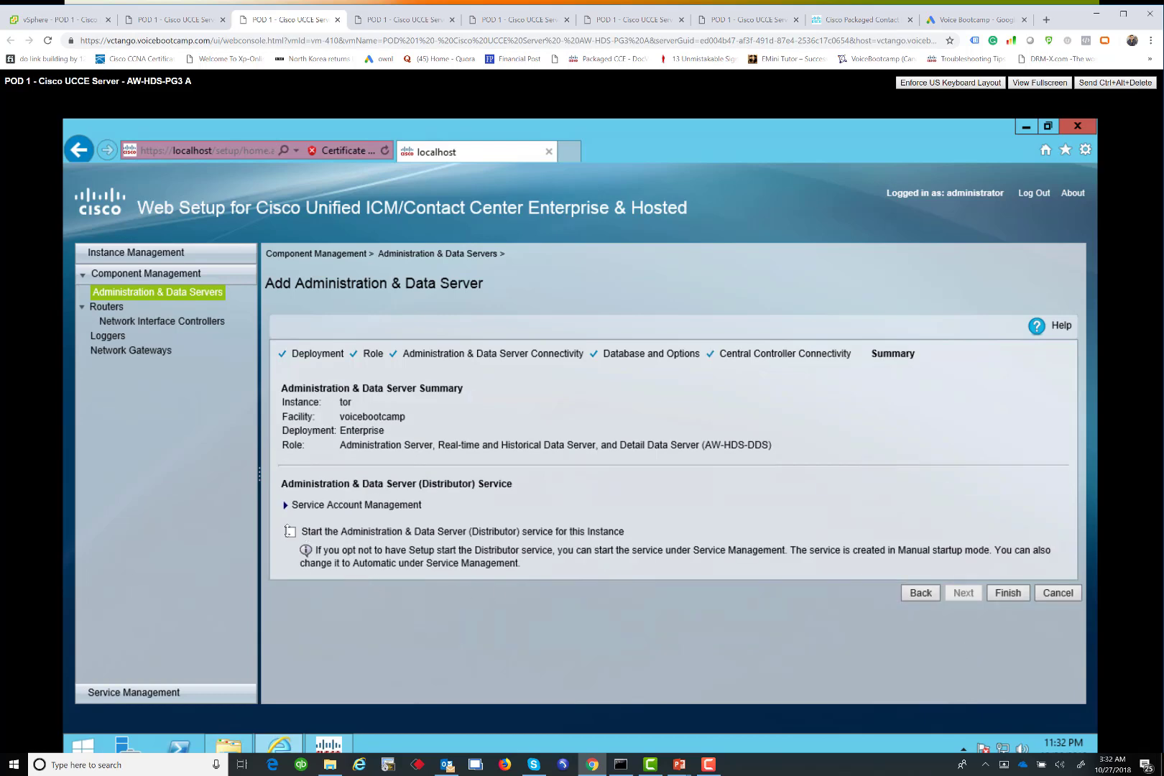
left_click(997, 595)
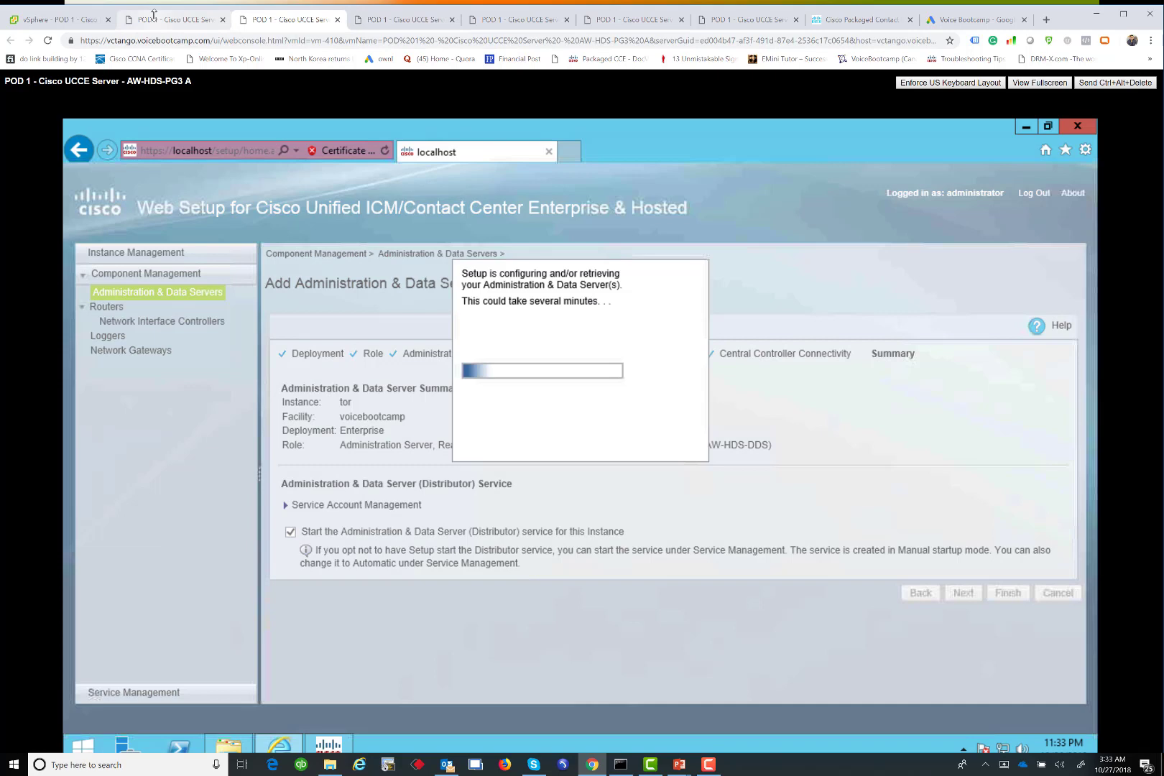
left_click(154, 14)
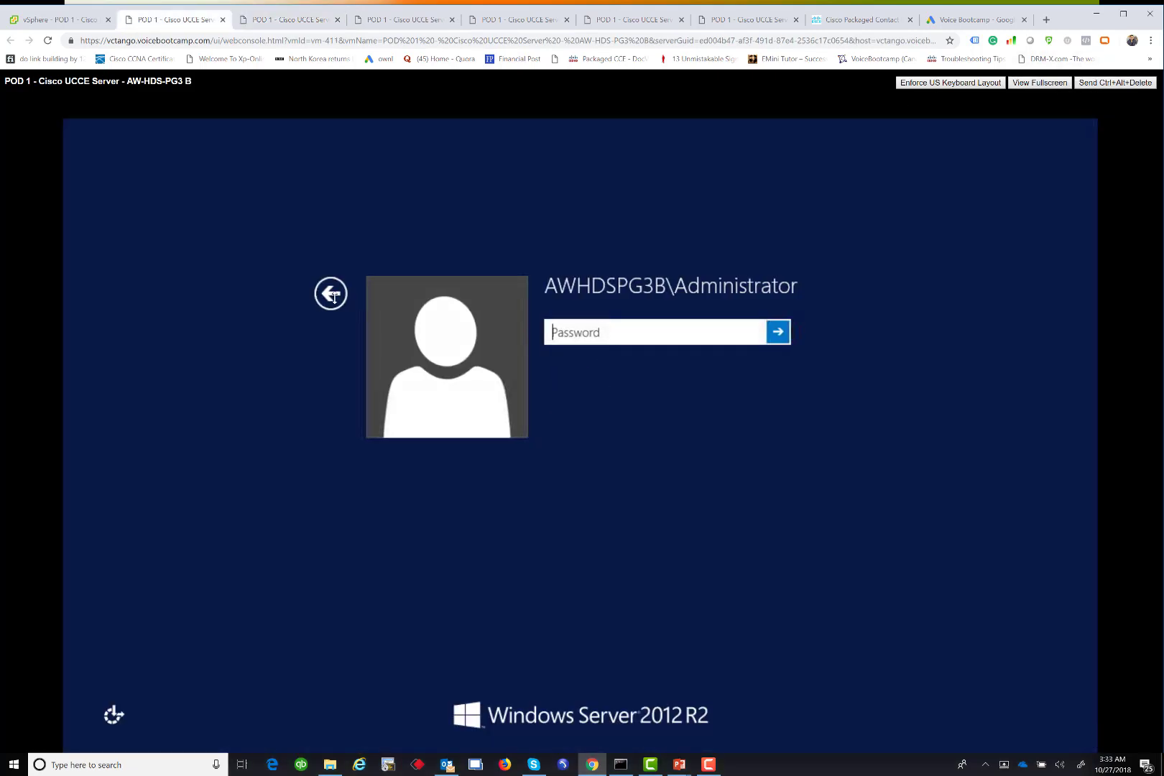
Sign in as the POD1 domain administrator with its password and select the Unified CCE Web Setup icon
left_click(330, 295)
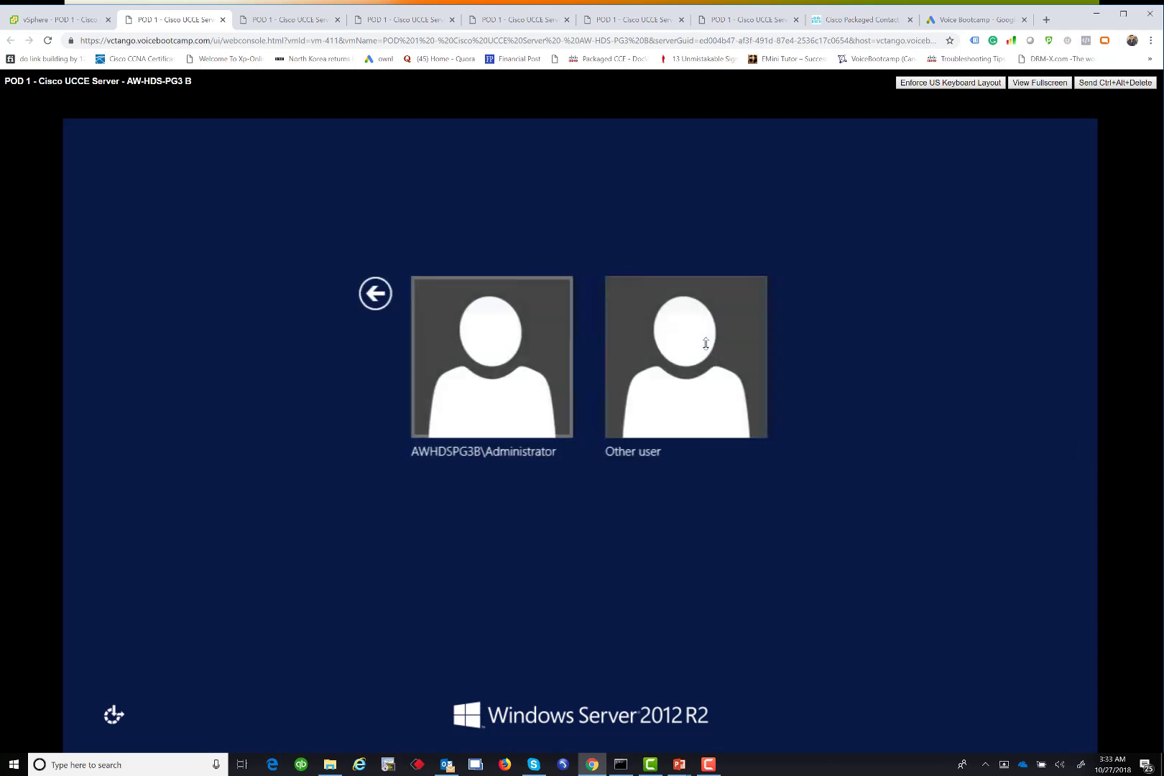
left_click(695, 338)
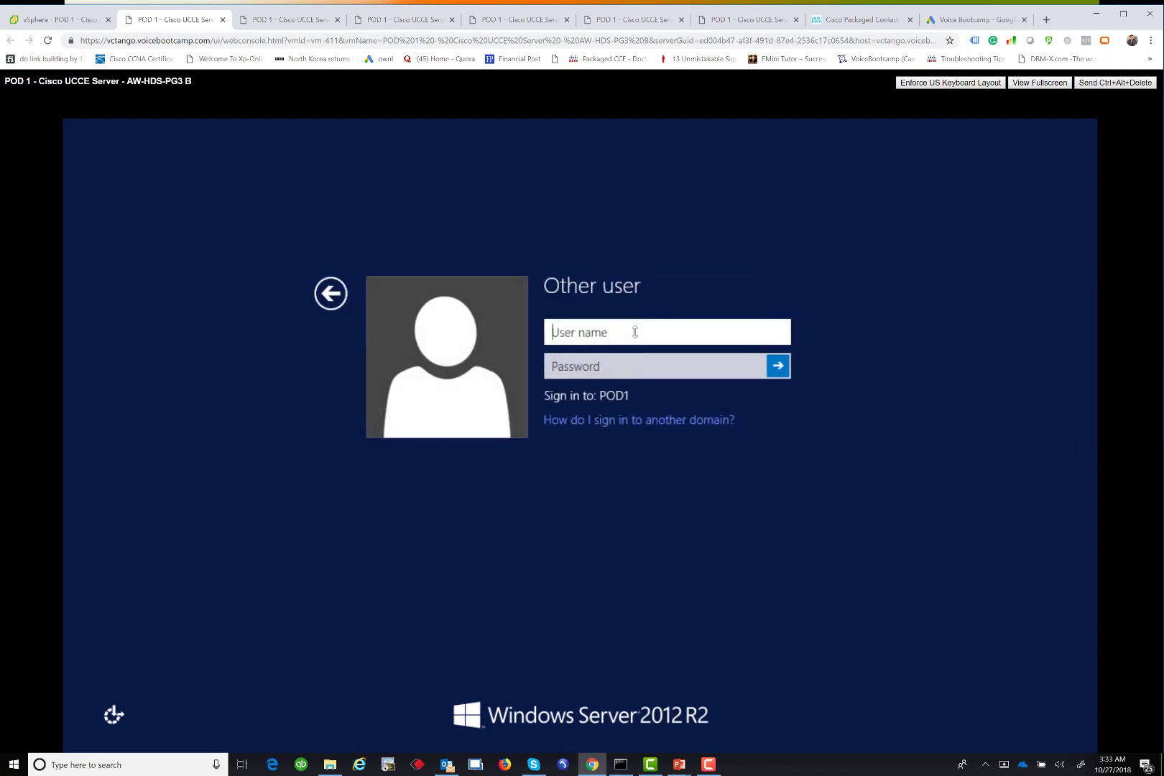
type("pod1\\administrator")
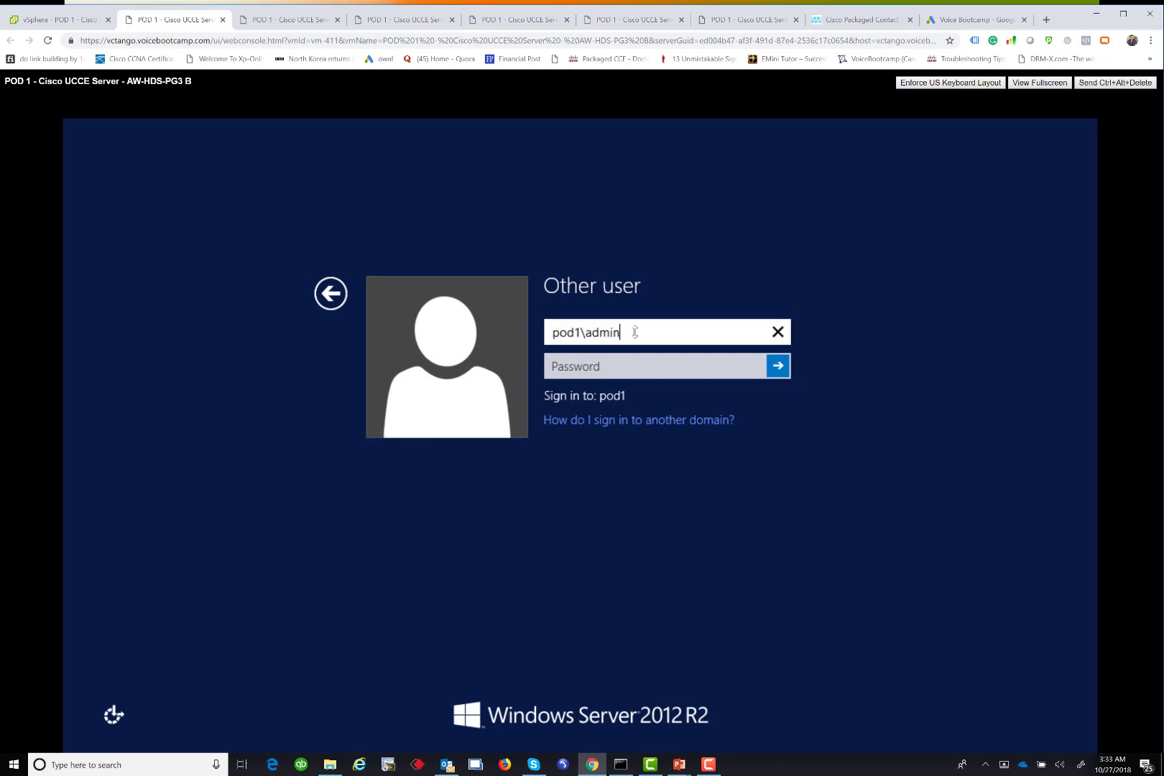
key("Tab")
type("C1sco12345")
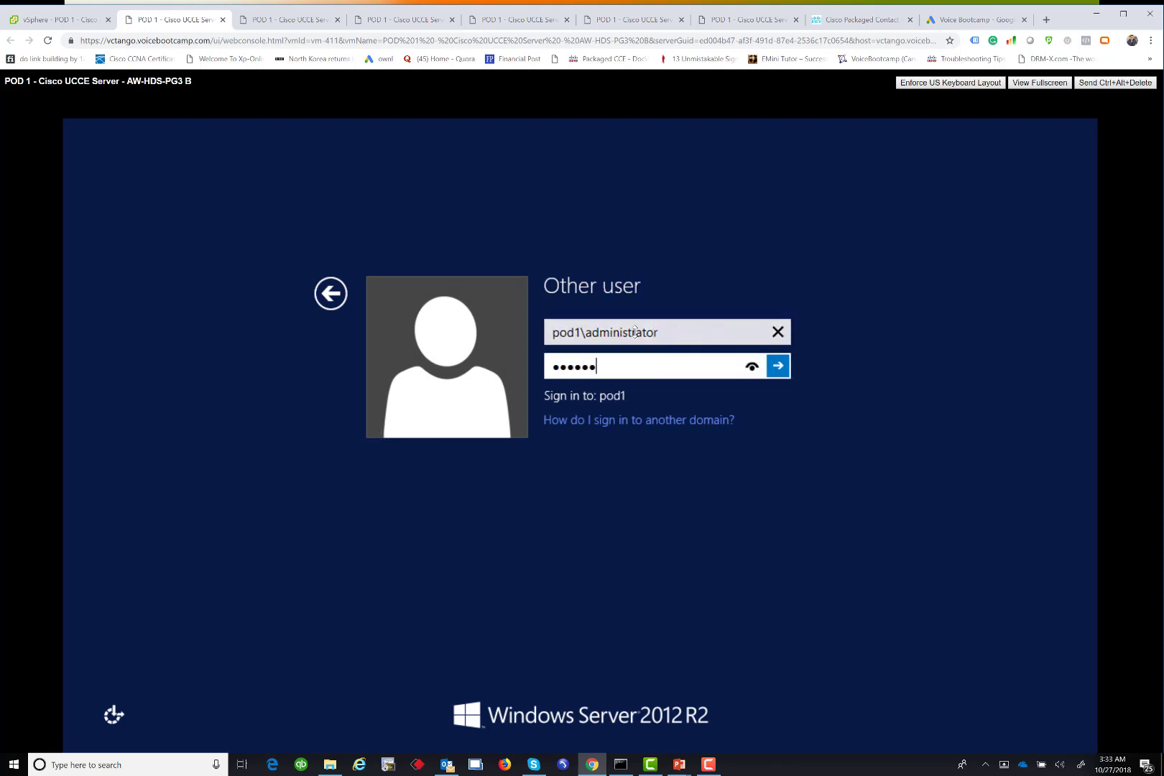
key("Return")
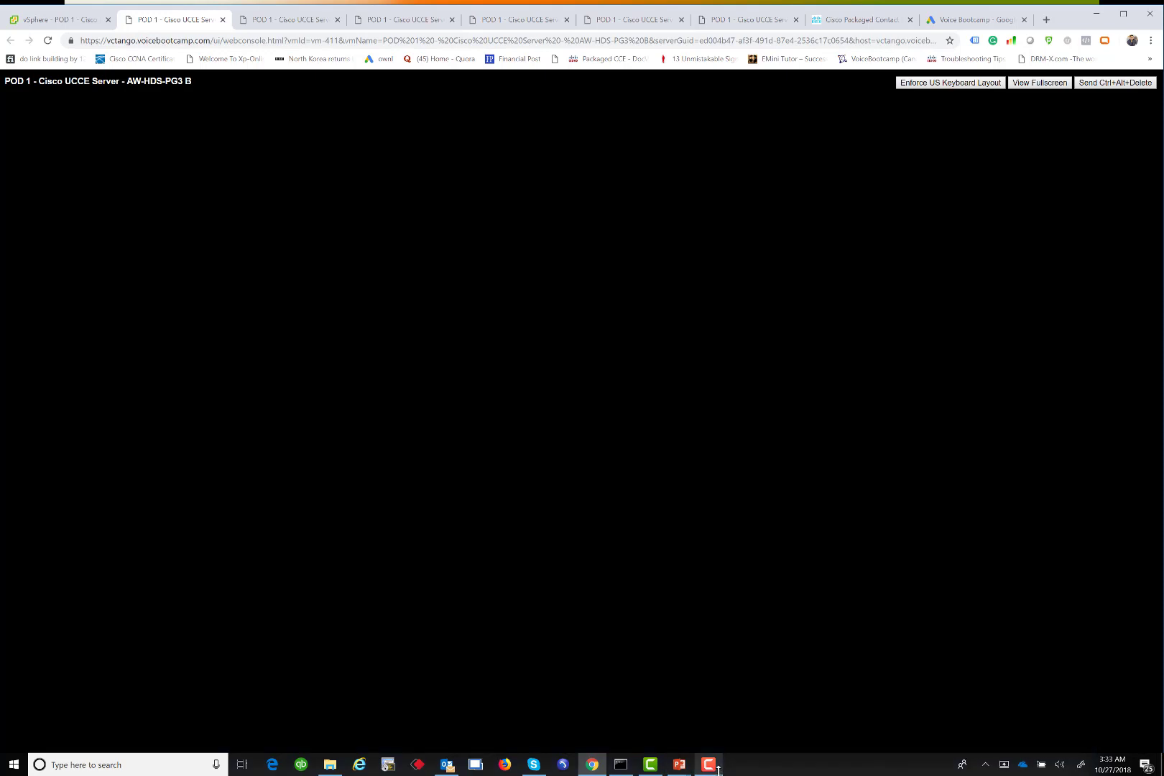
mouse_move(718, 769)
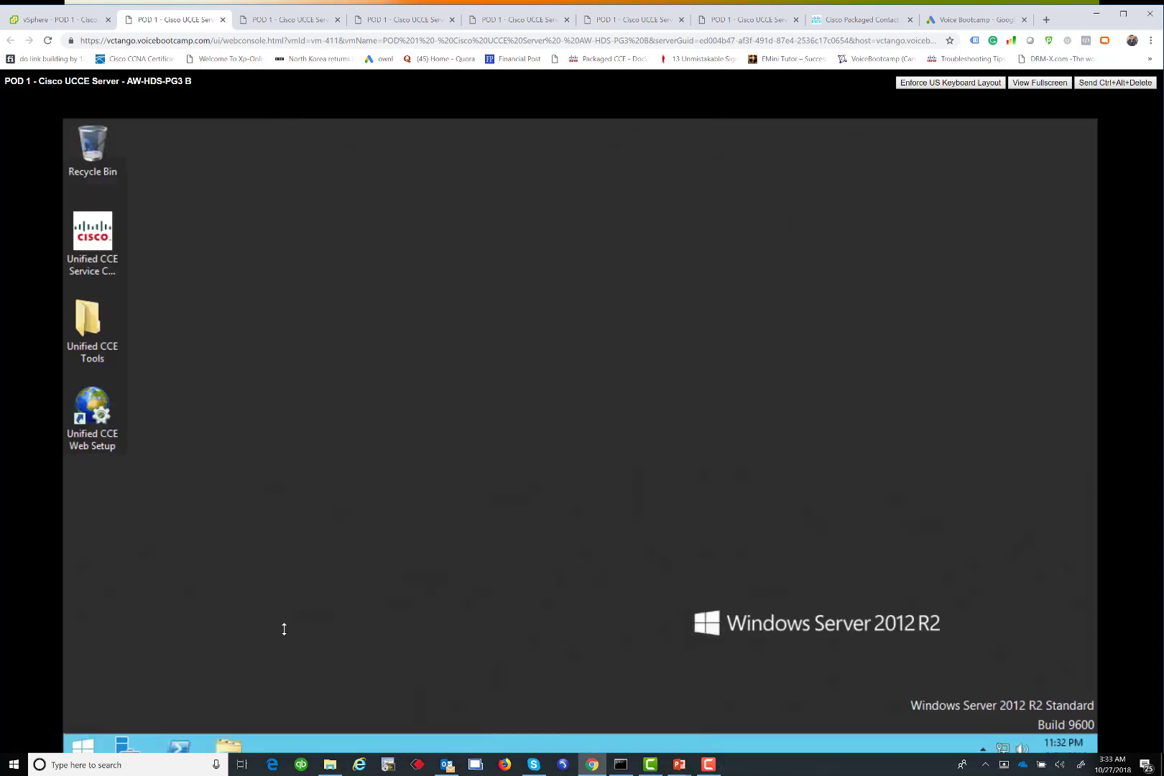
left_click(98, 403)
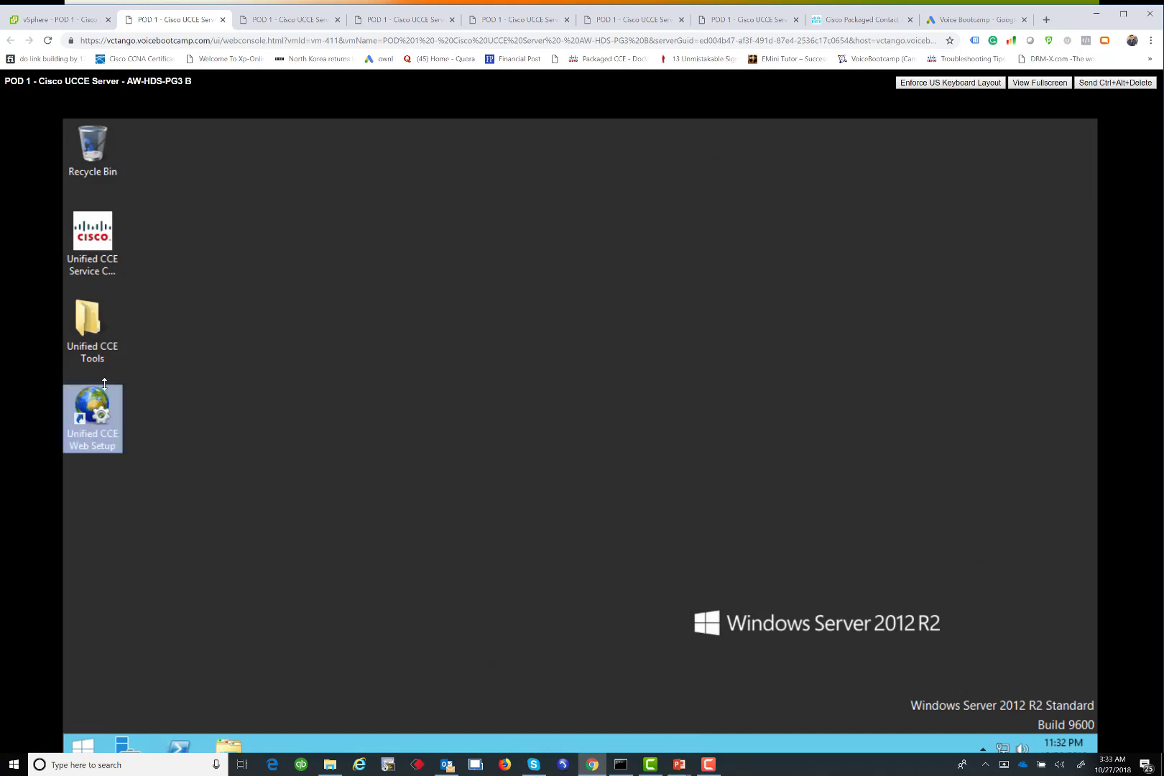
Launch Unified CCE Web Setup maximized, past the certificate warning, with the Java add-on enabled
double_click(94, 344)
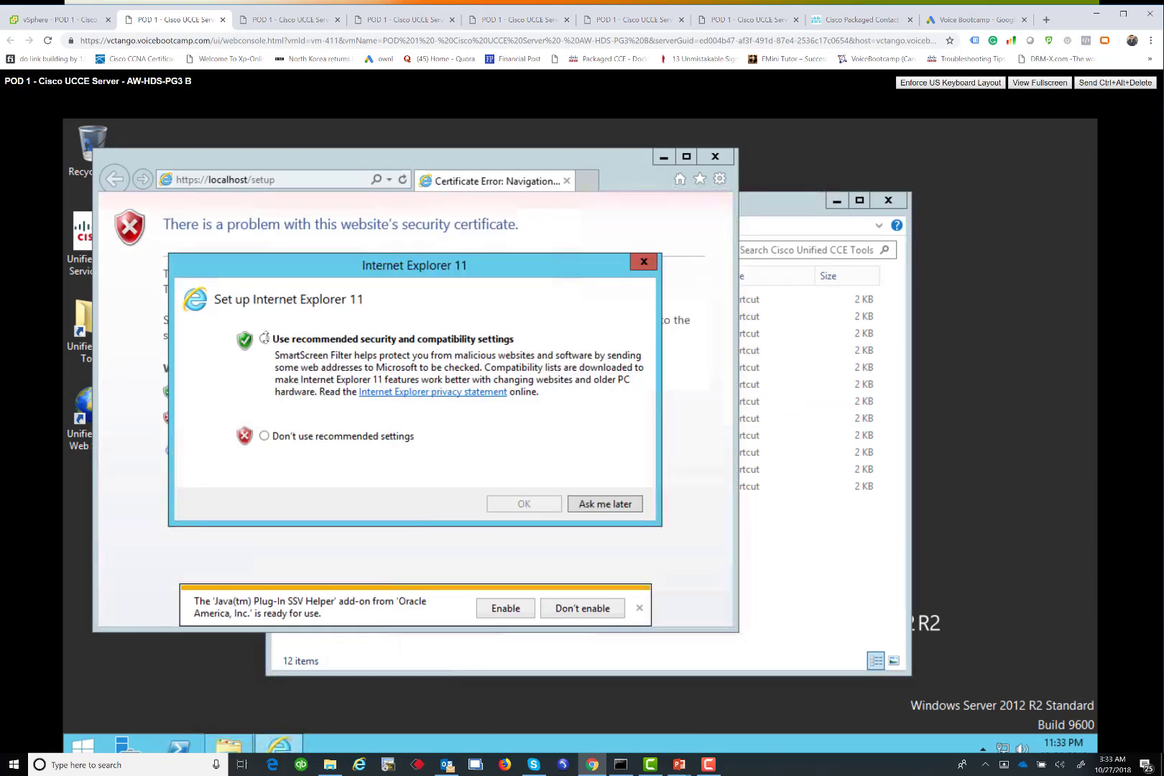
left_click(524, 503)
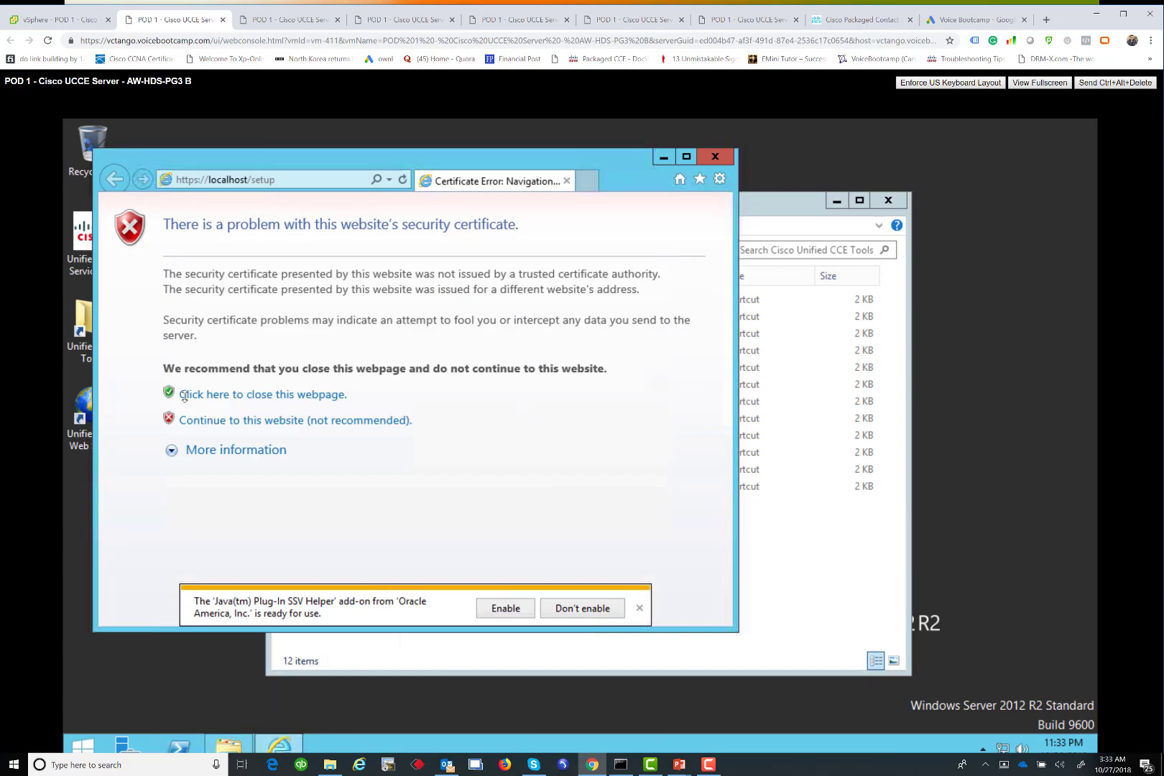
left_click(685, 155)
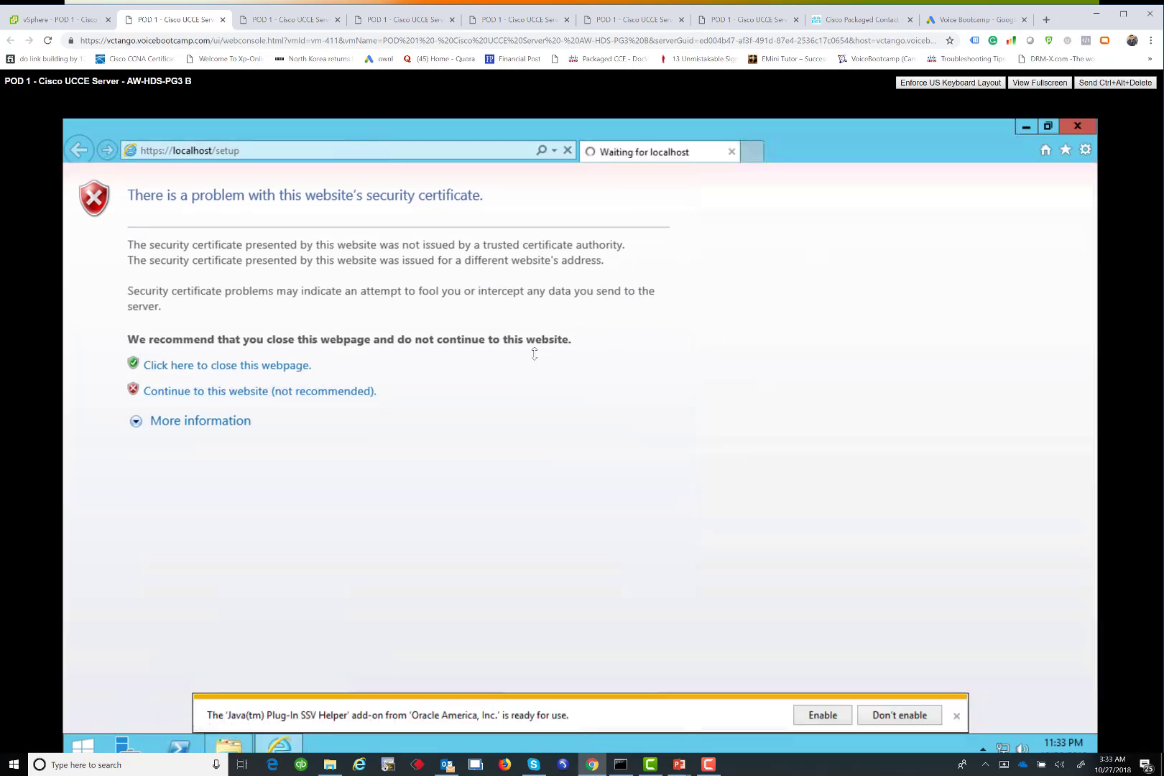
left_click(264, 392)
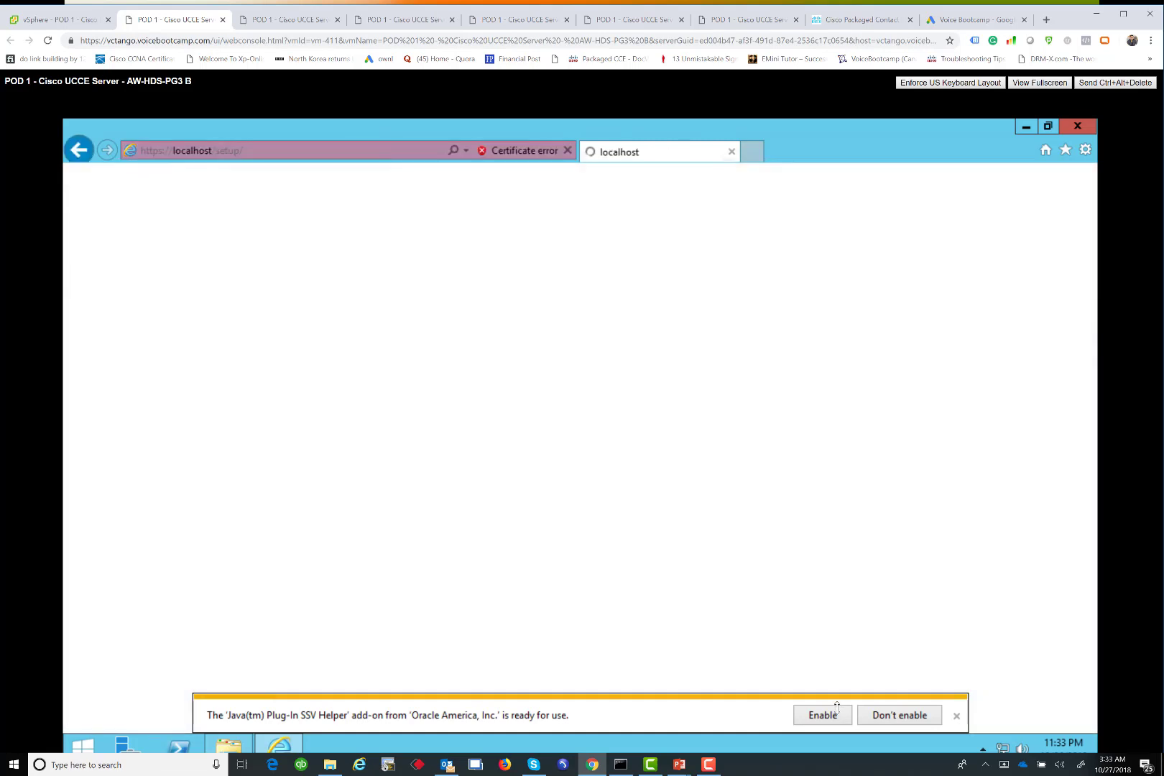
left_click(838, 711)
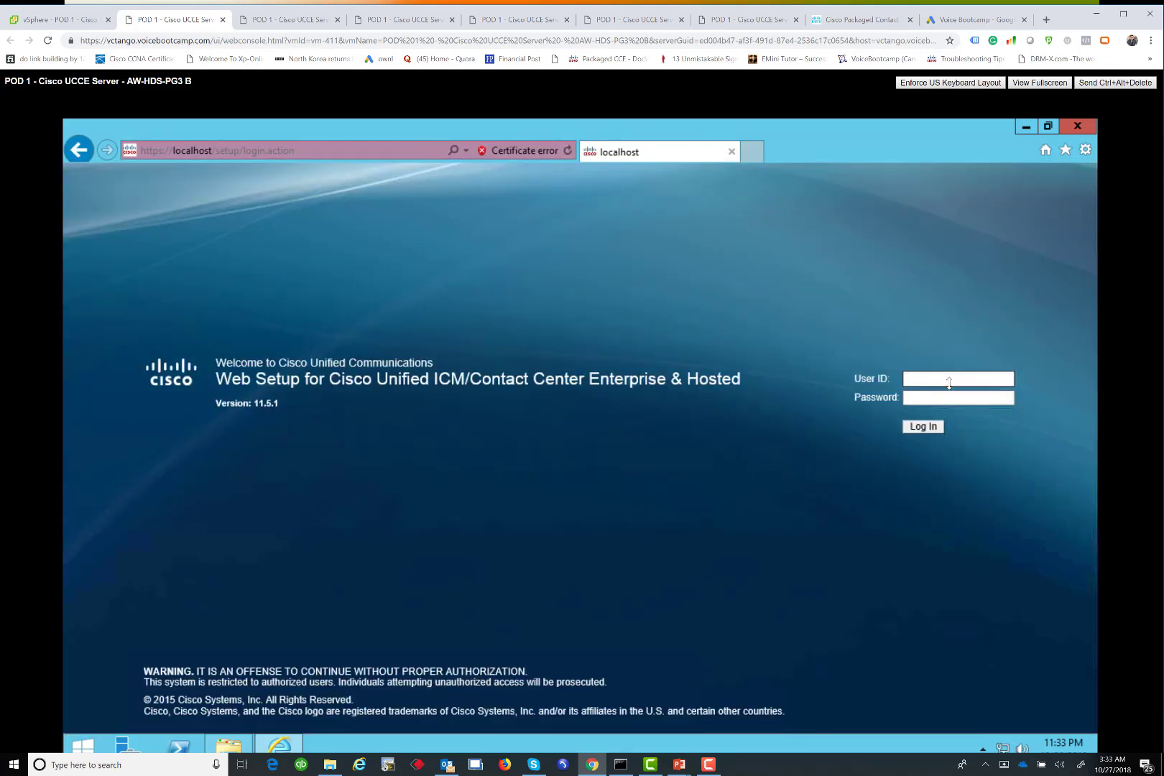
Log in to Web Setup as administrator and let the browser store the password
type("administrator")
key("Tab")
type("*************")
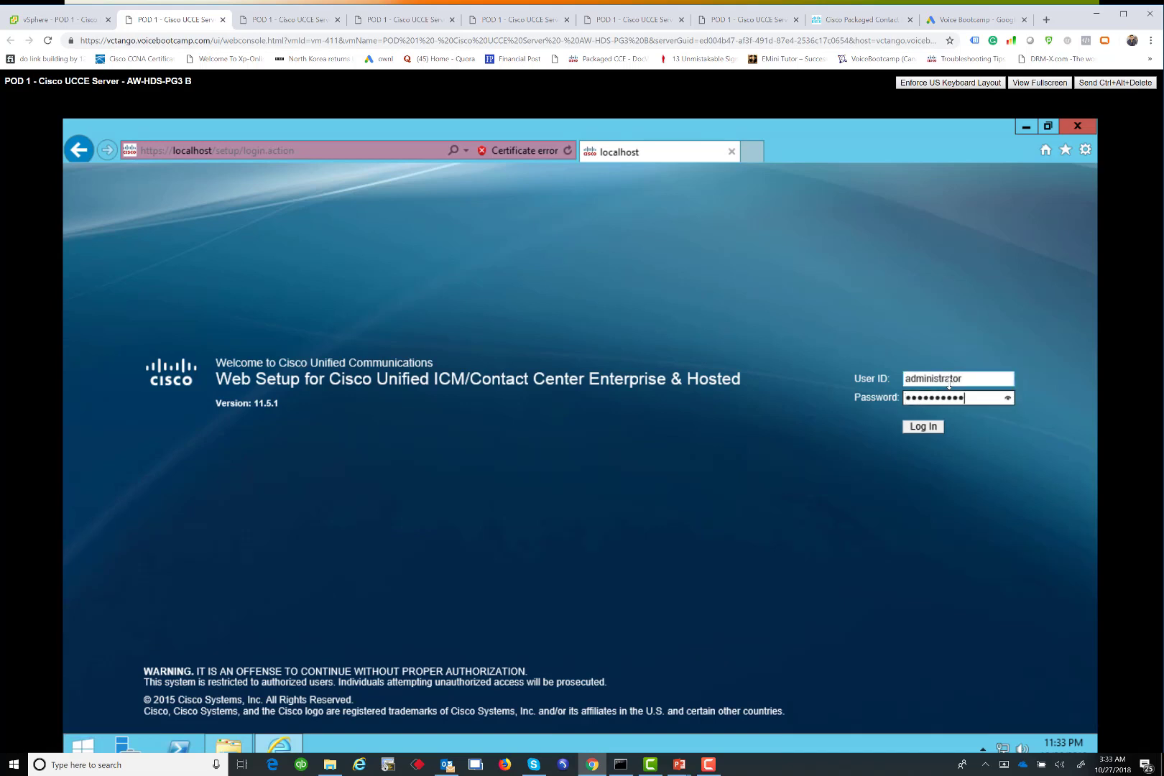
key("Return")
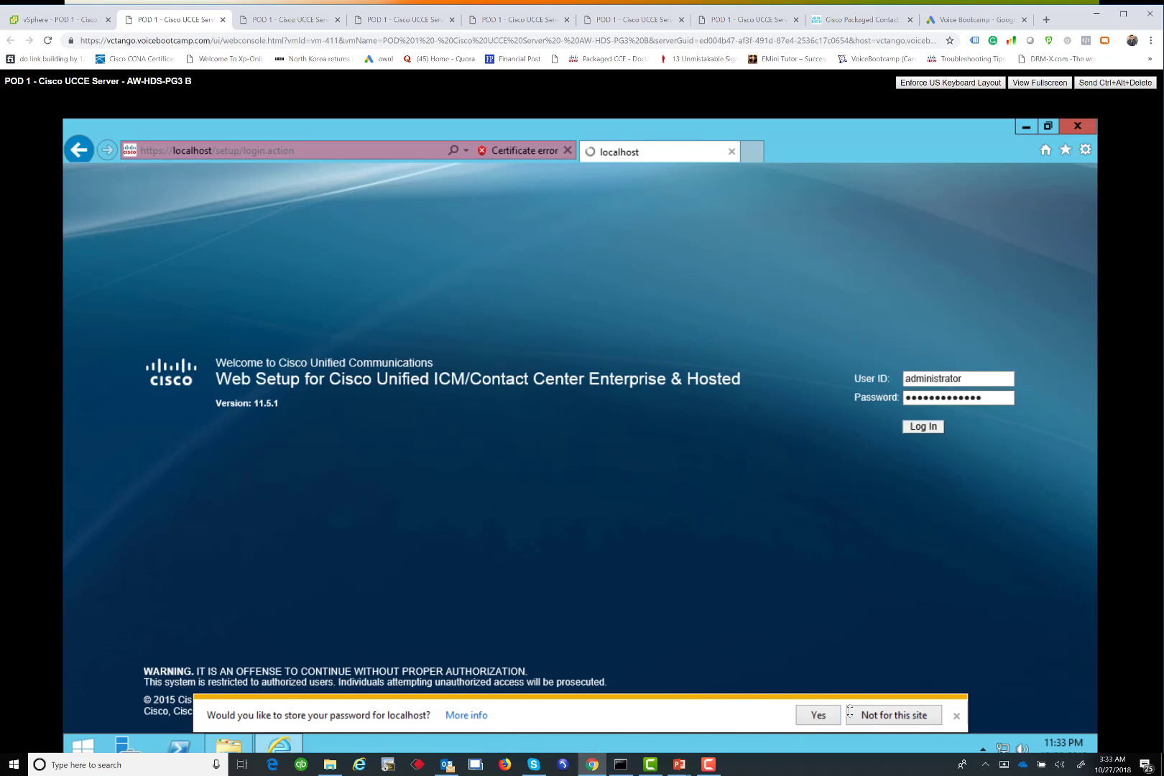
left_click(820, 715)
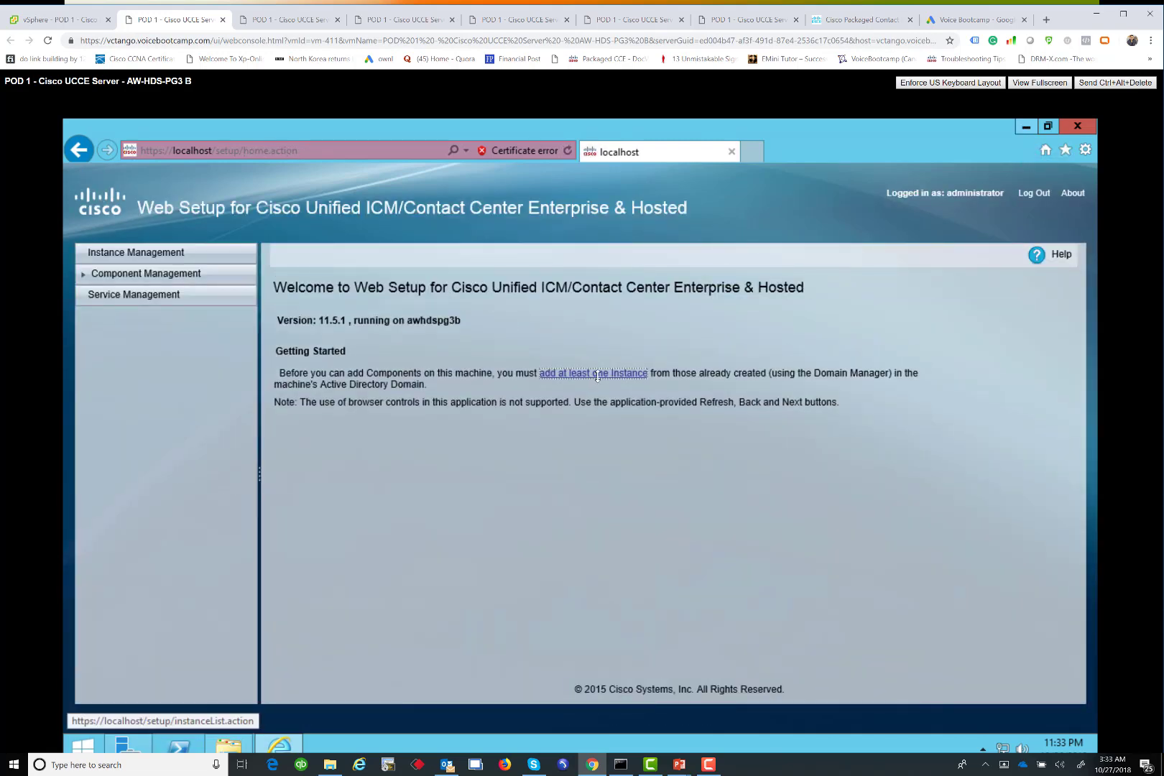
Add and save the tor instance under voicebootcamp with instance number 0
left_click(596, 374)
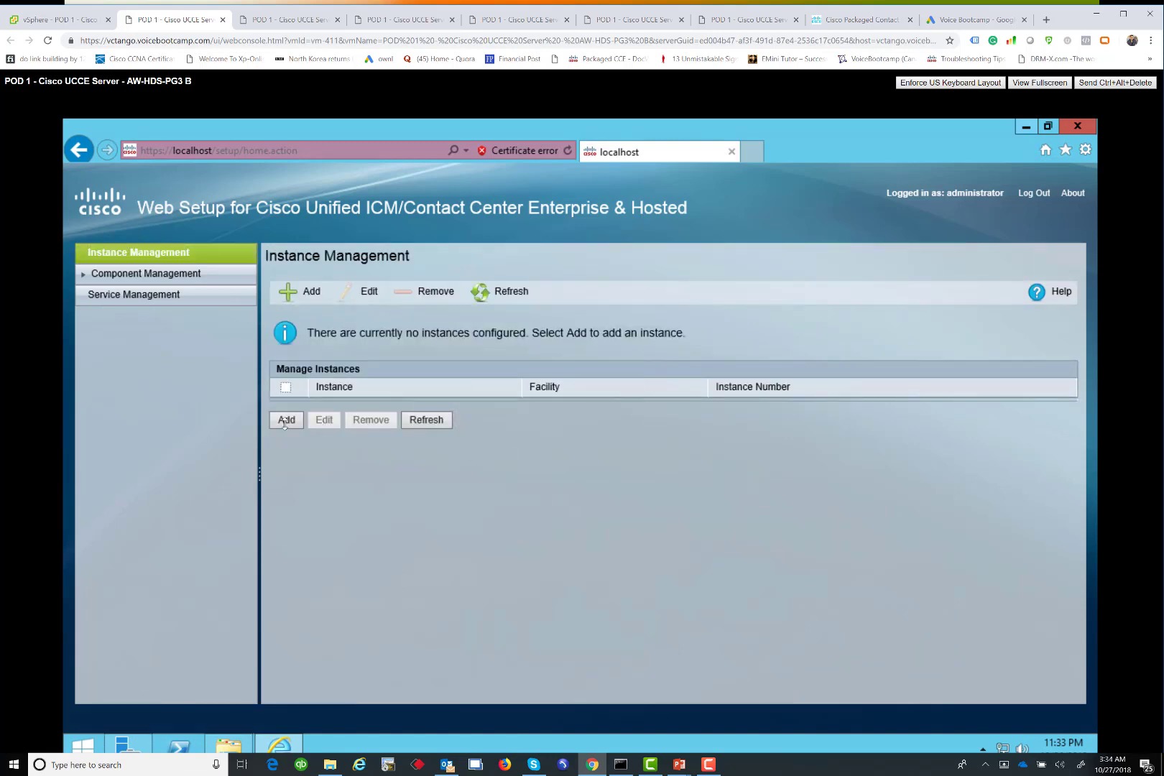
left_click(286, 421)
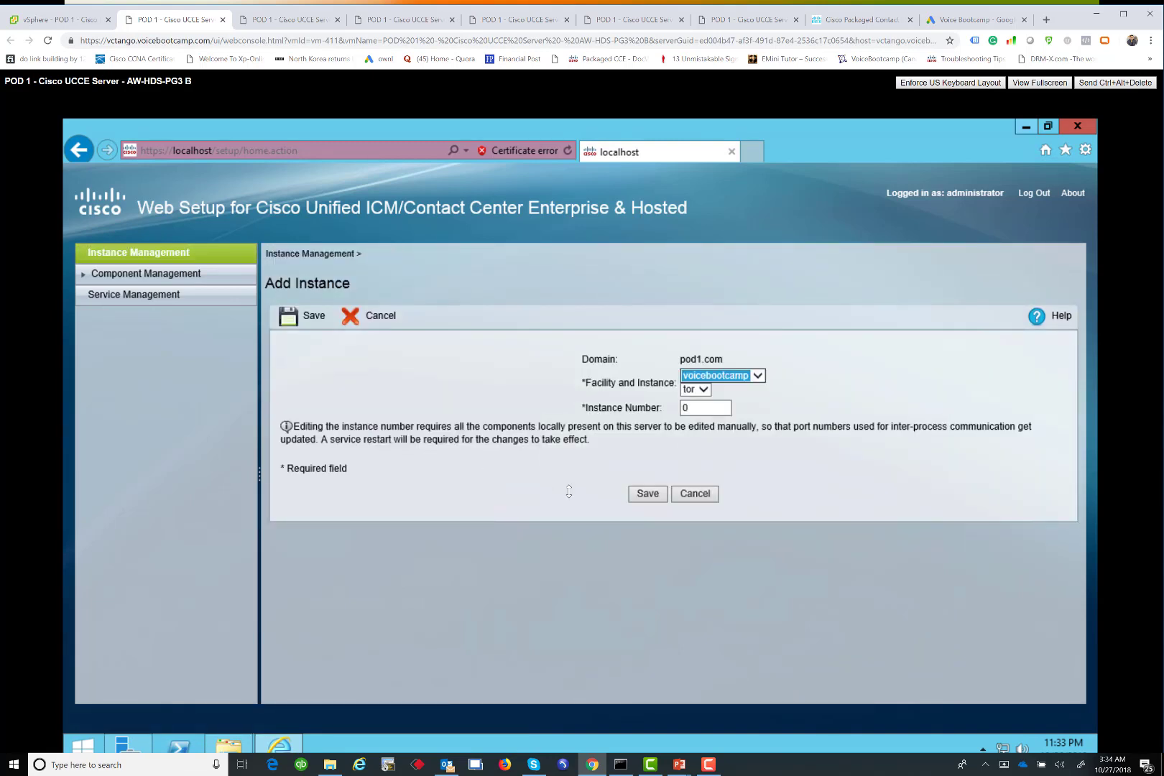
left_click(647, 494)
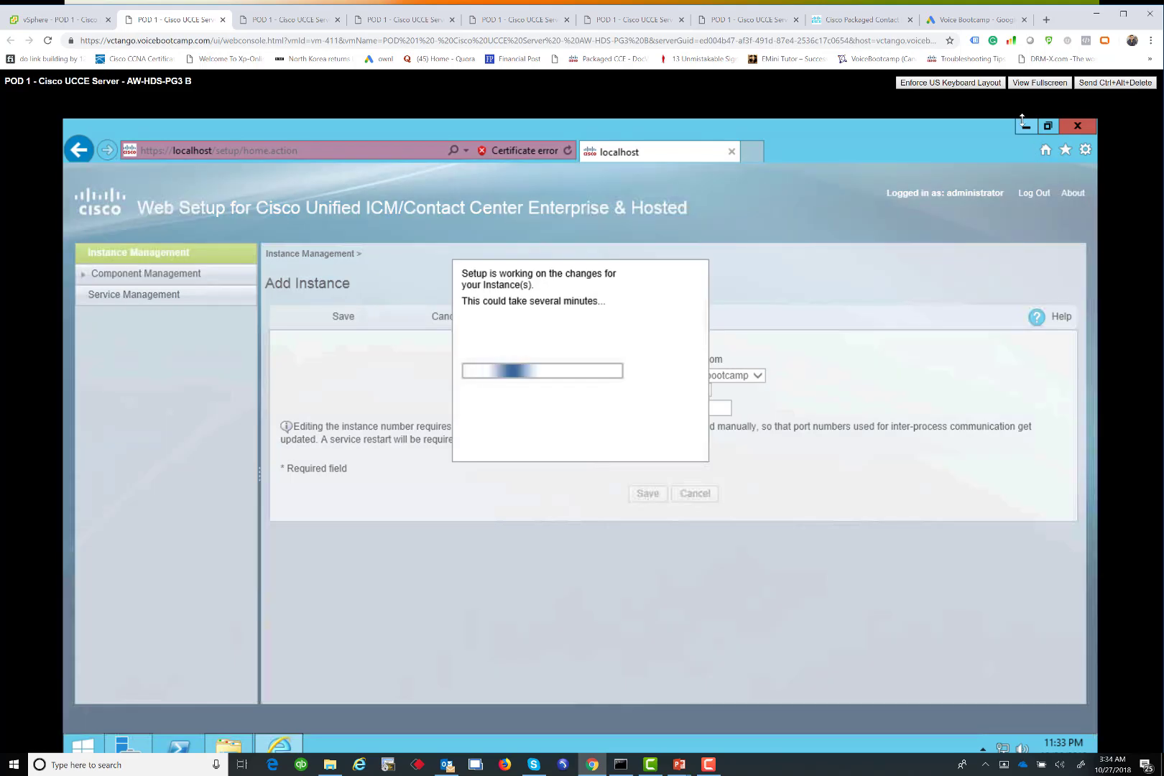
Minimize the browser and Server Manager and select ICMdba in the Cisco Unified CCE Tools folder
left_click(1026, 126)
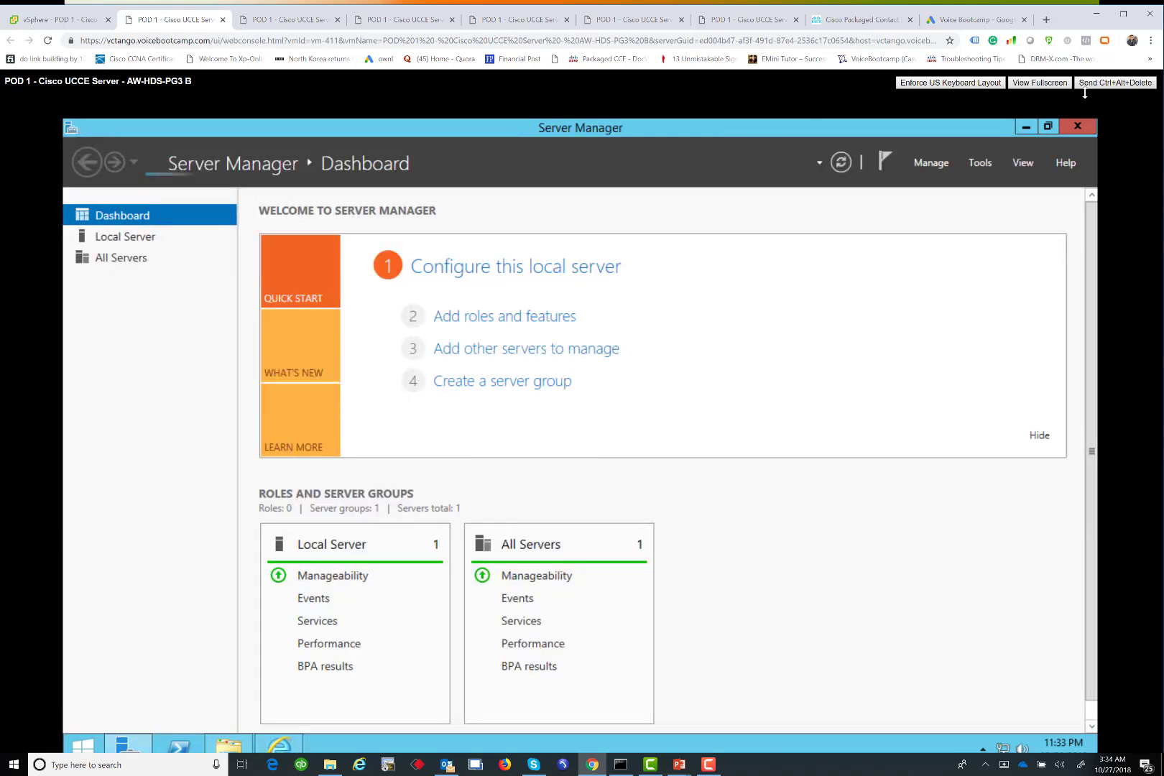
left_click(225, 734)
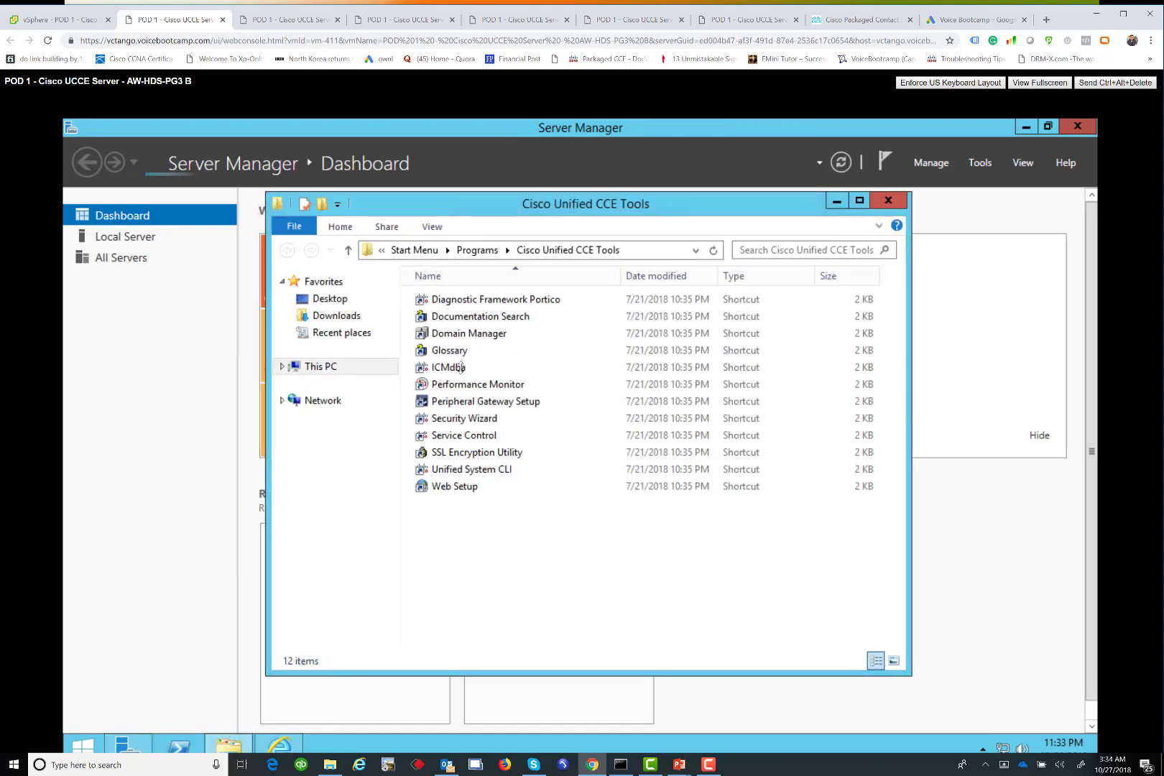
left_click(461, 368)
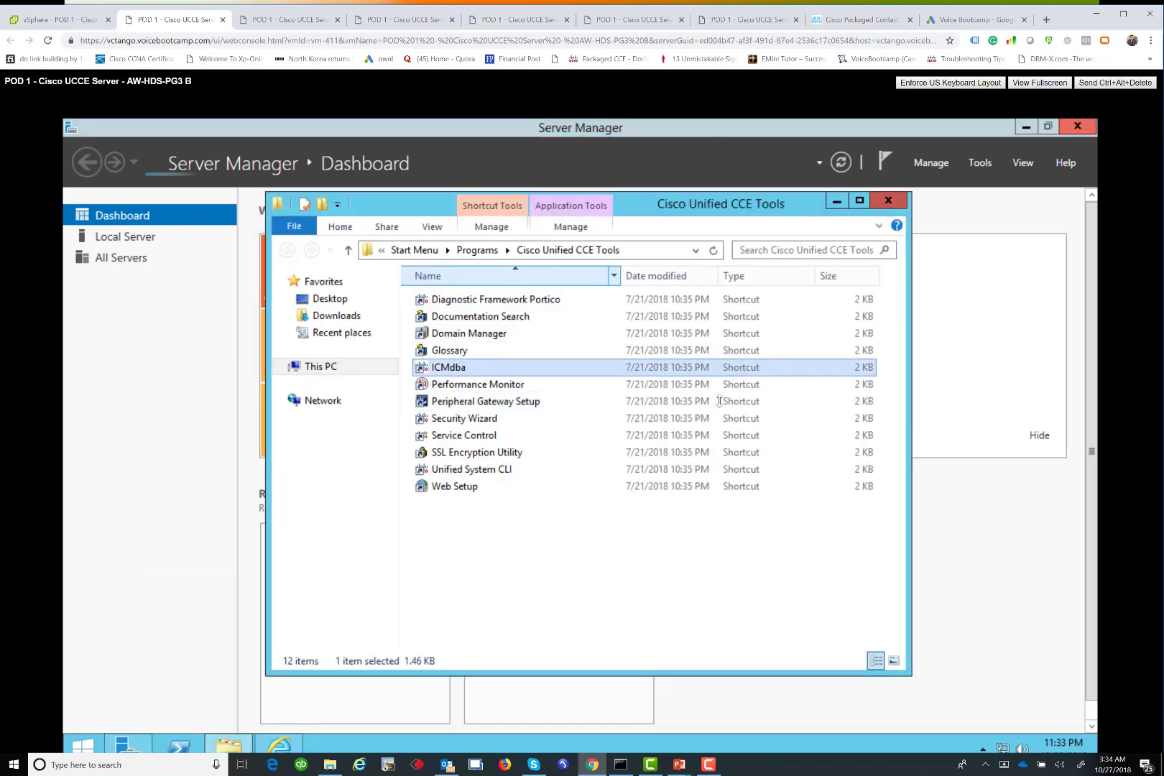
left_click(1027, 127)
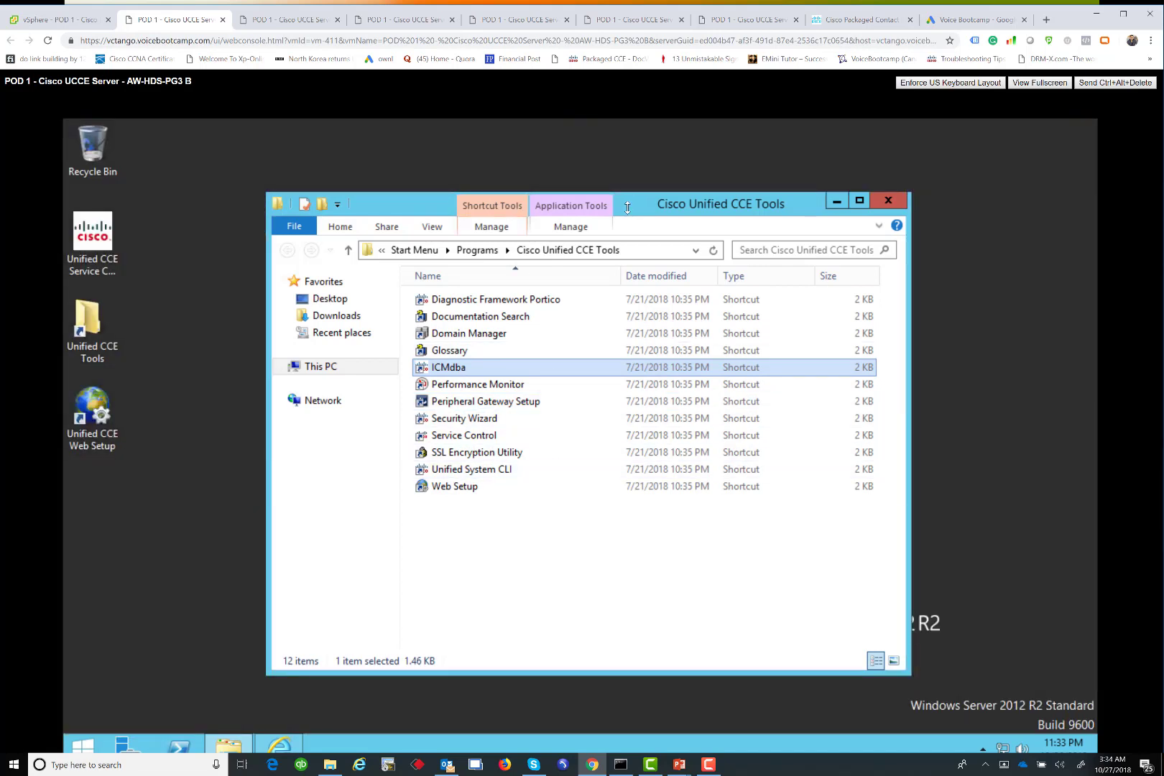
left_click_drag(629, 206, 499, 168)
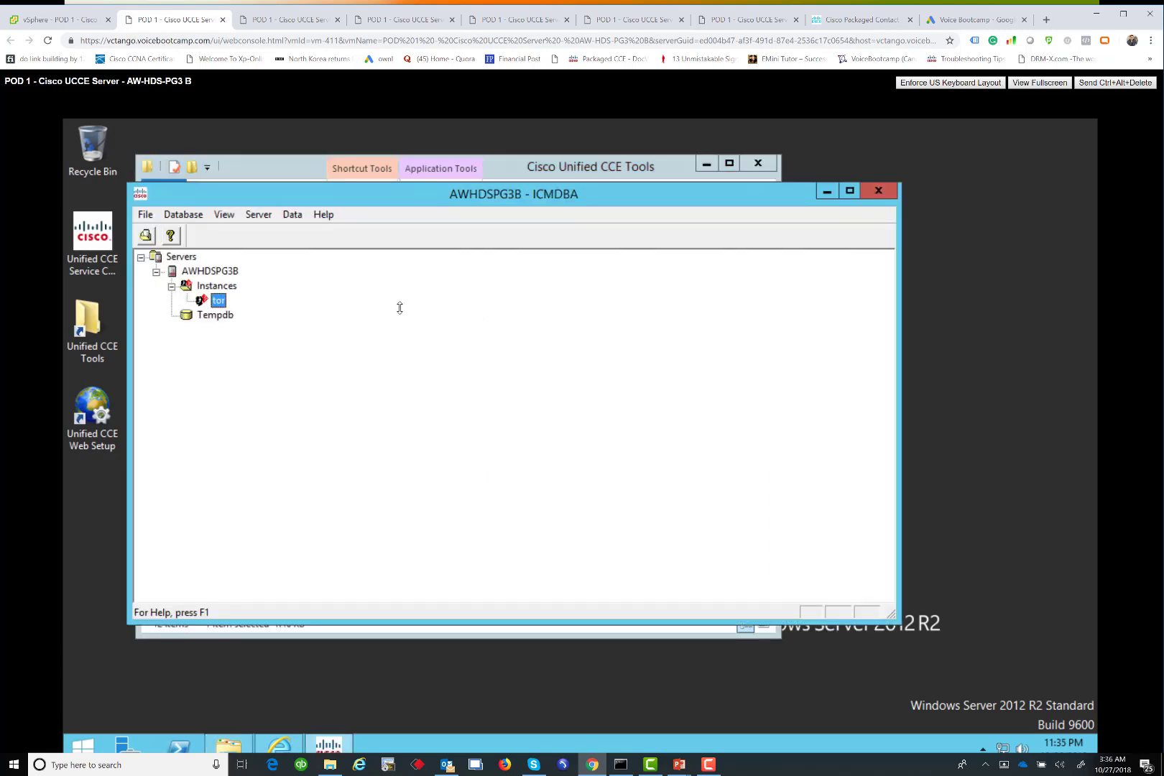
Start a new tor database with component Administration & Data Server and Enterprise AW type
right_click(219, 302)
left_click(266, 316)
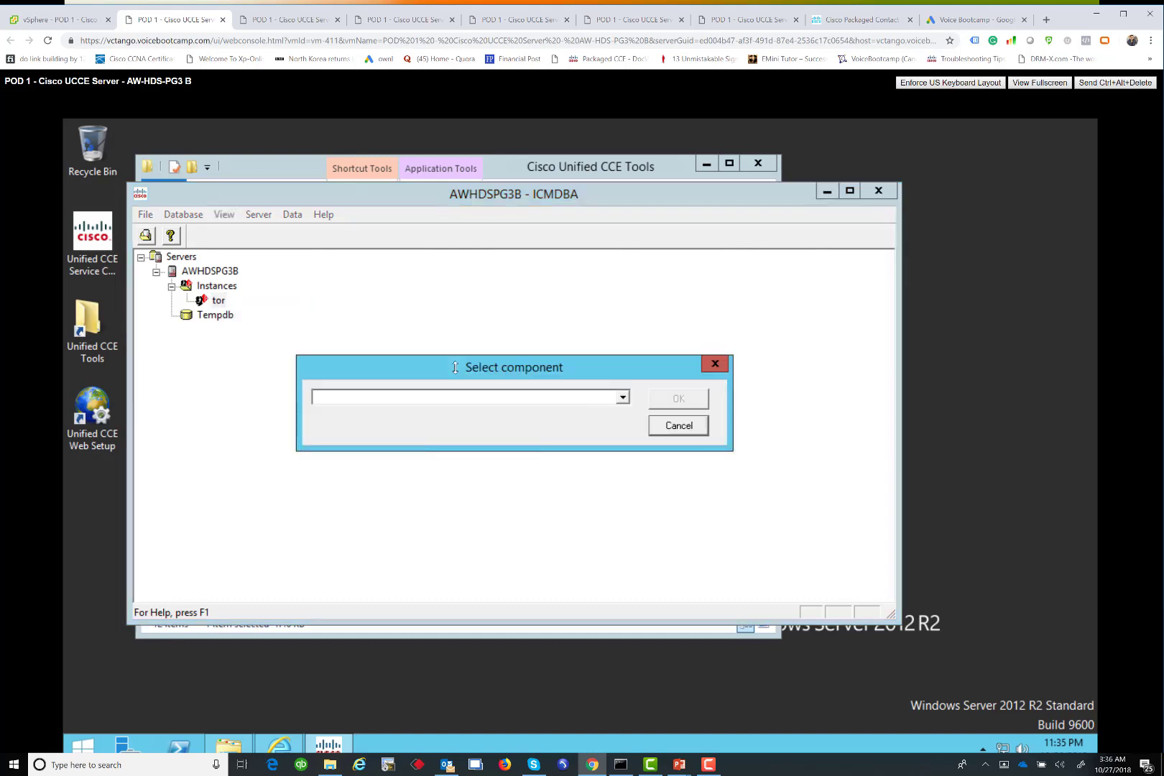
left_click(430, 399)
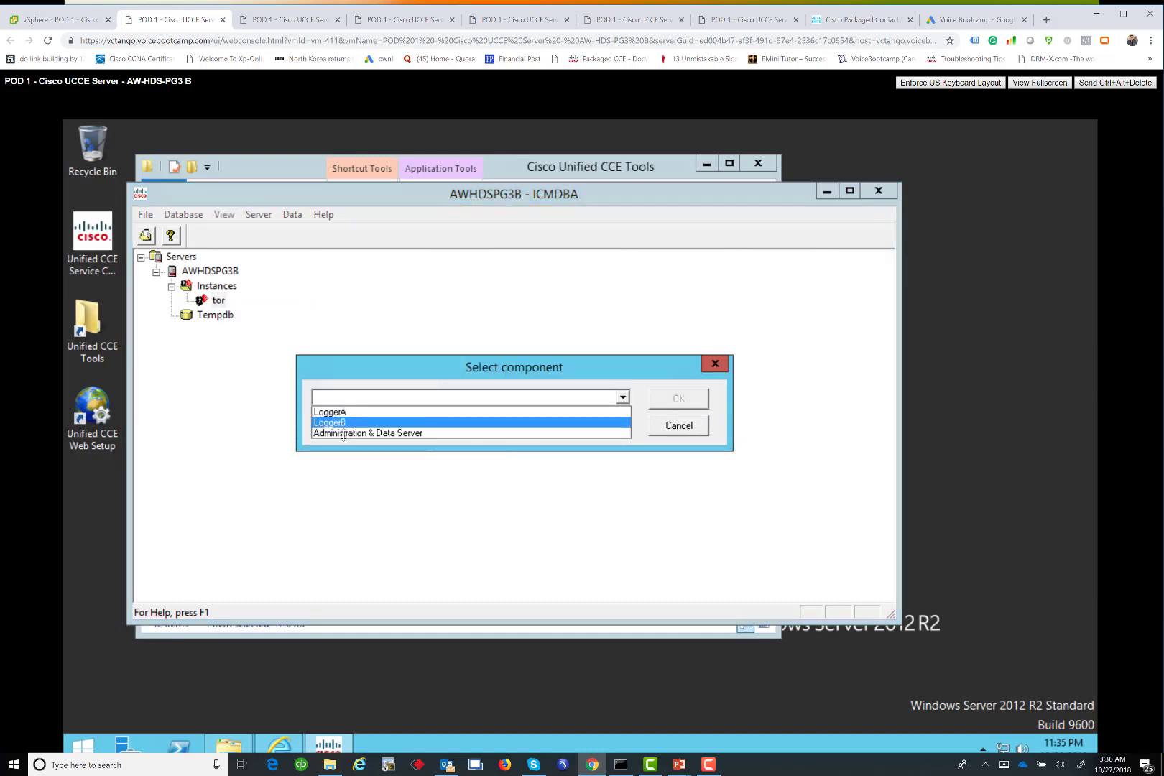
left_click(440, 432)
left_click(658, 406)
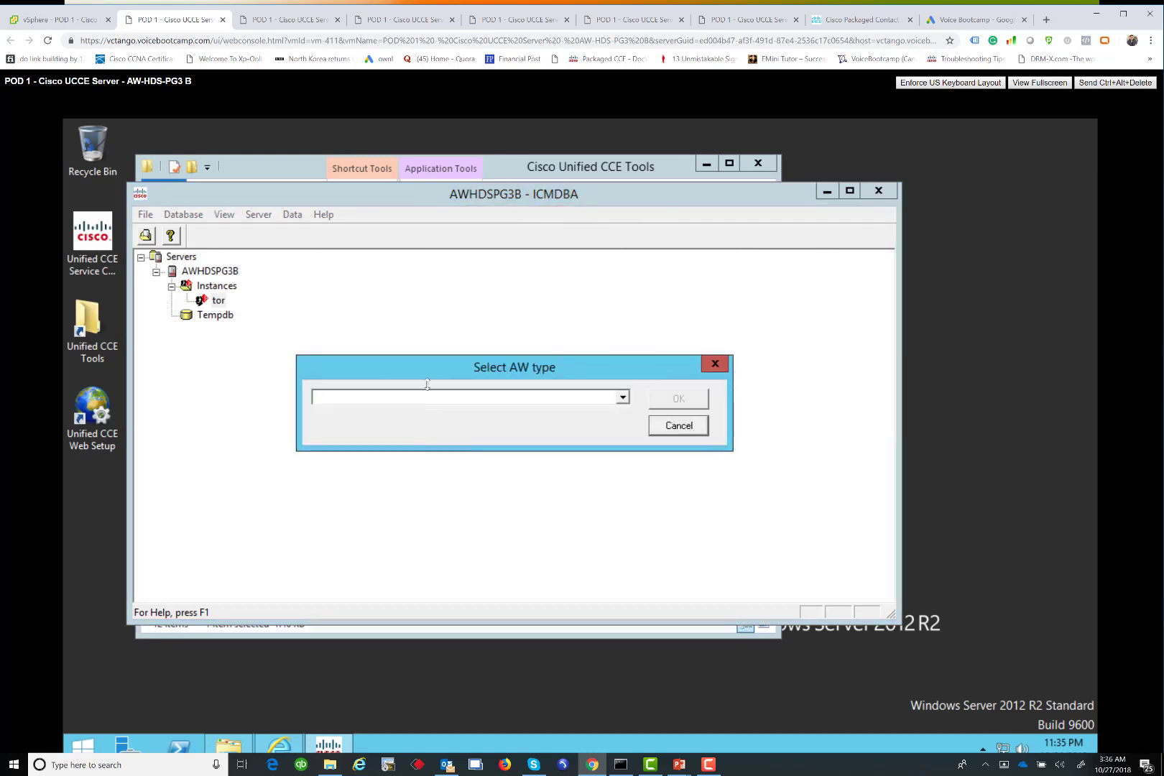
left_click(465, 403)
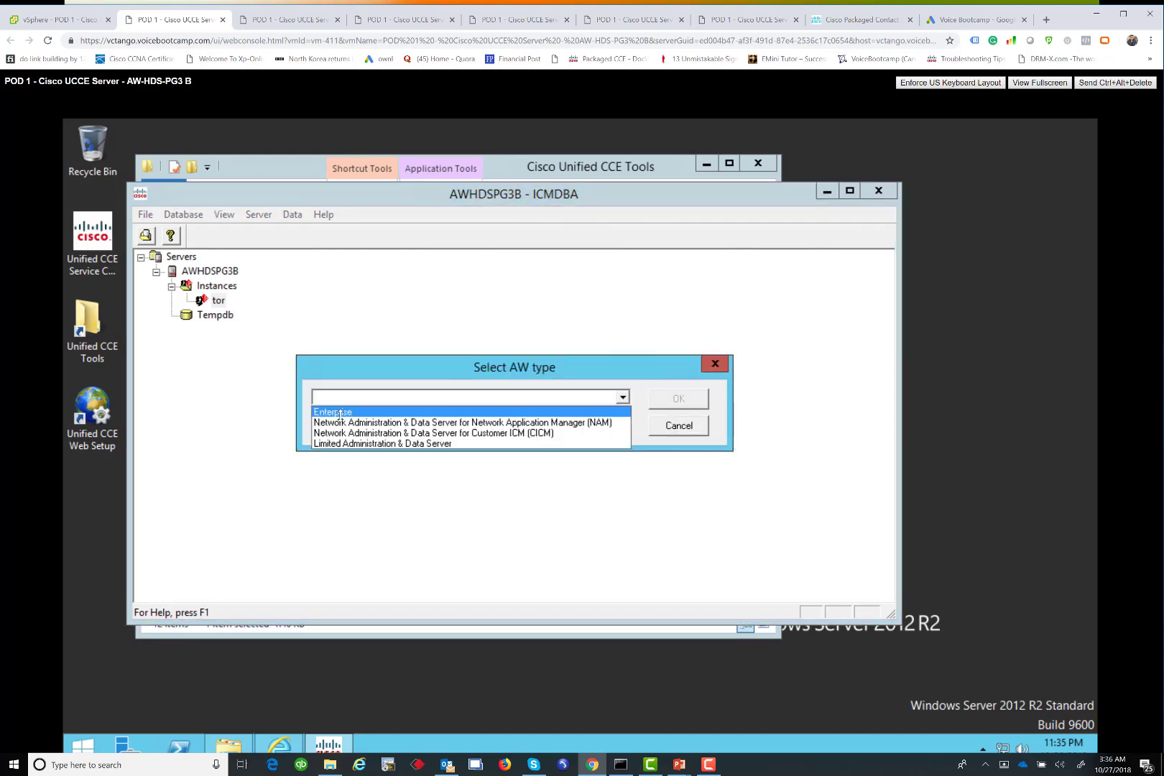
left_click(358, 412)
left_click(675, 396)
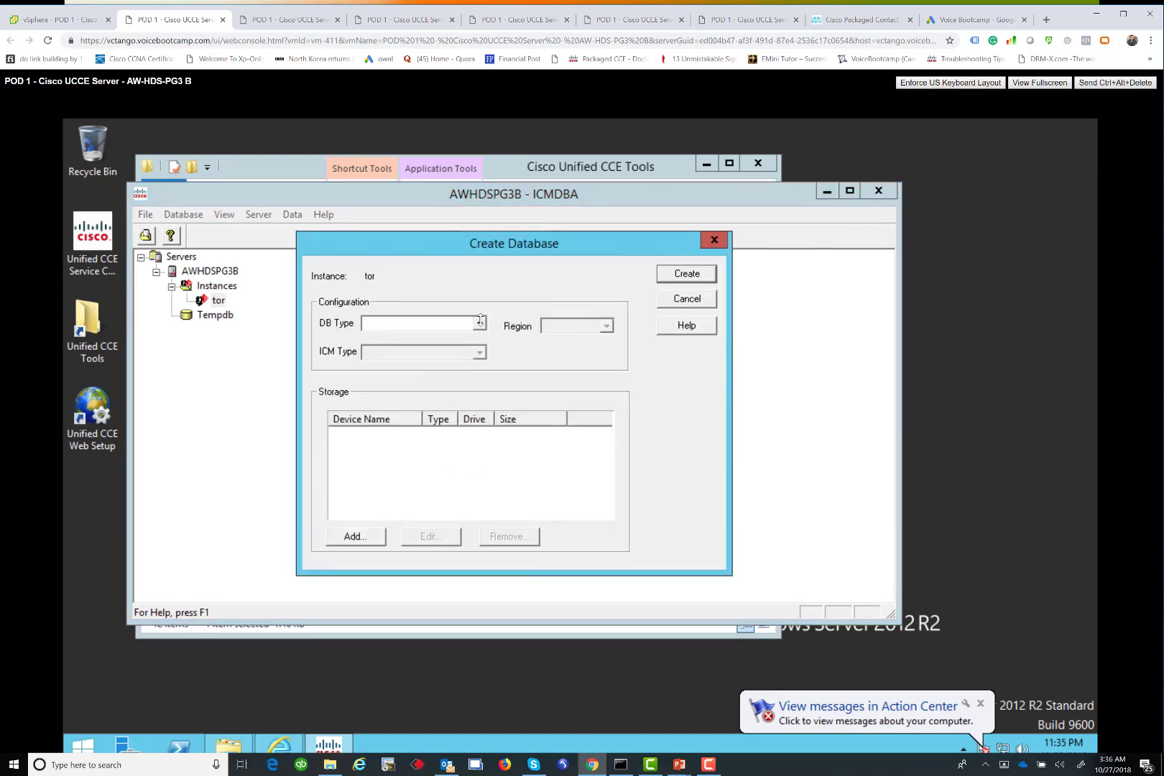
Create the tor_awdb AW database with a 1400 MB data device on C and 100 MB log
left_click(479, 324)
left_click(373, 339)
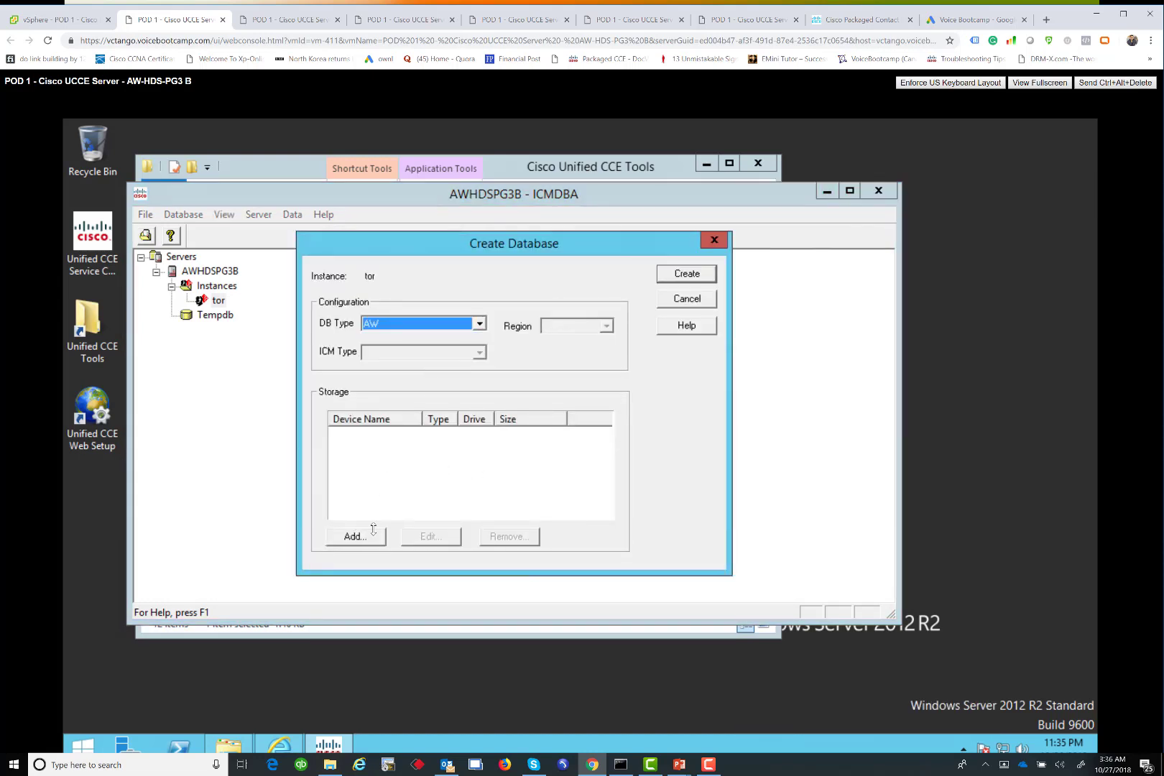
left_click(372, 533)
left_click(420, 424)
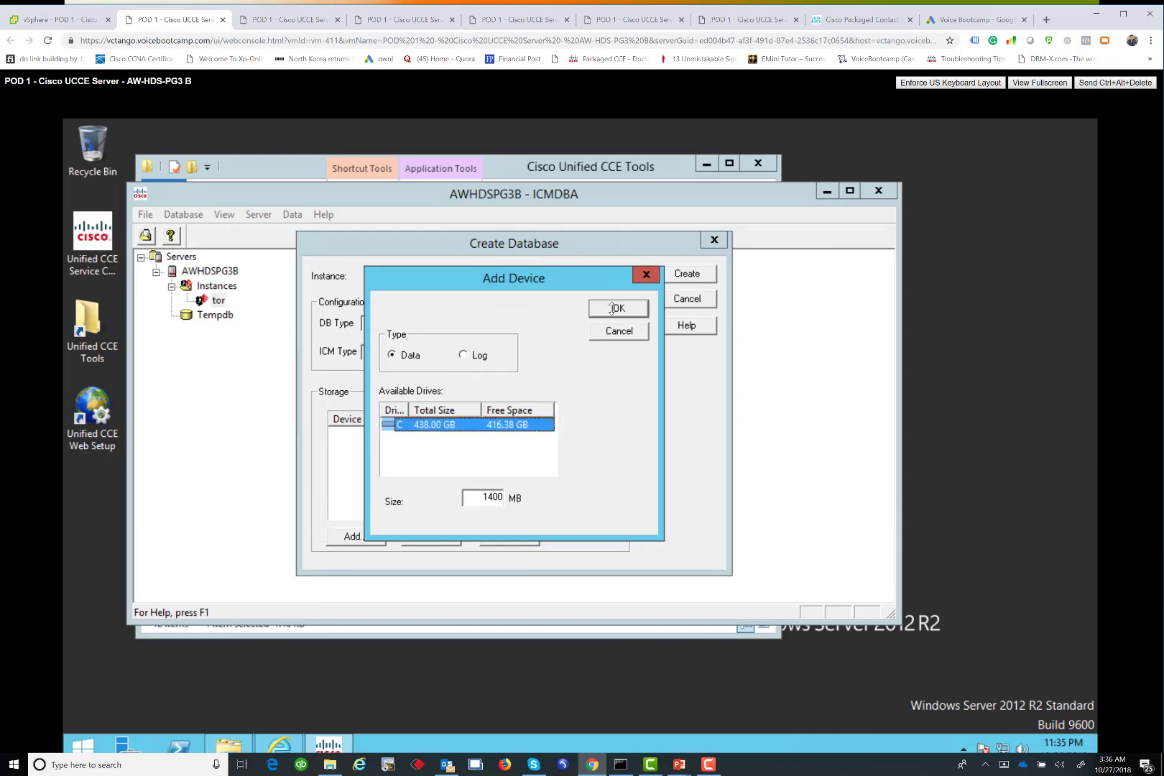
left_click(611, 309)
key("space")
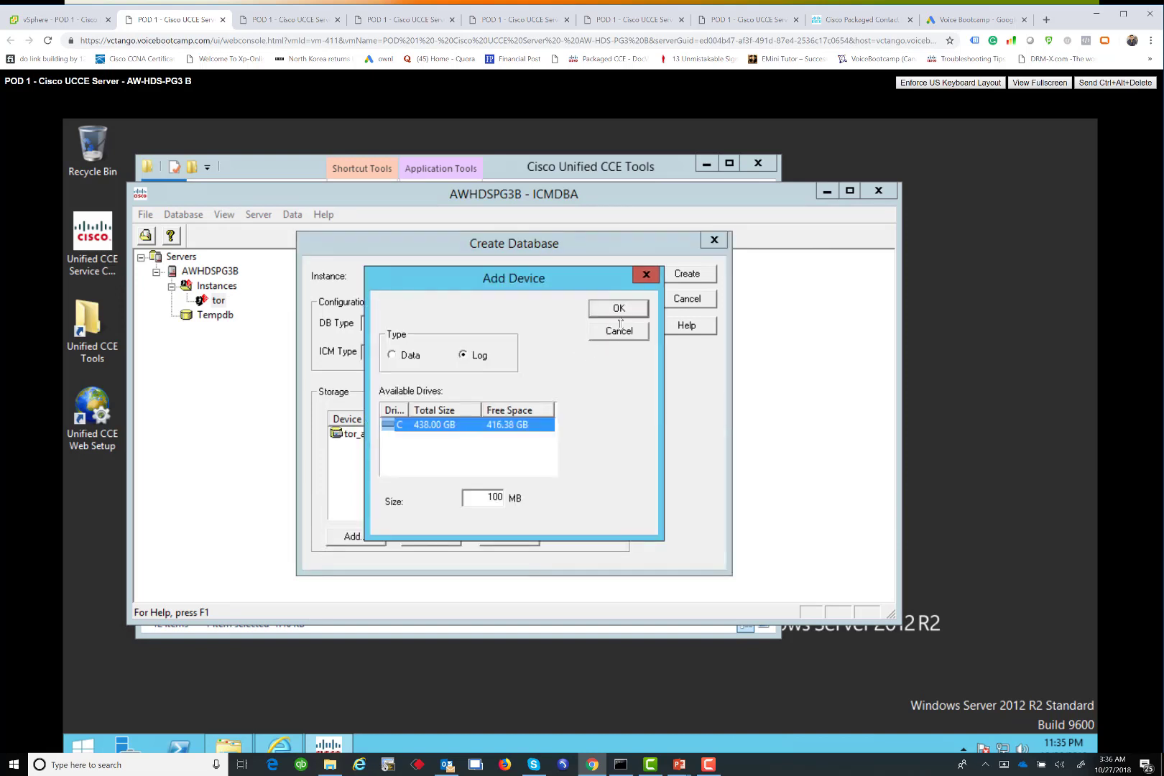
key("space")
left_click(685, 275)
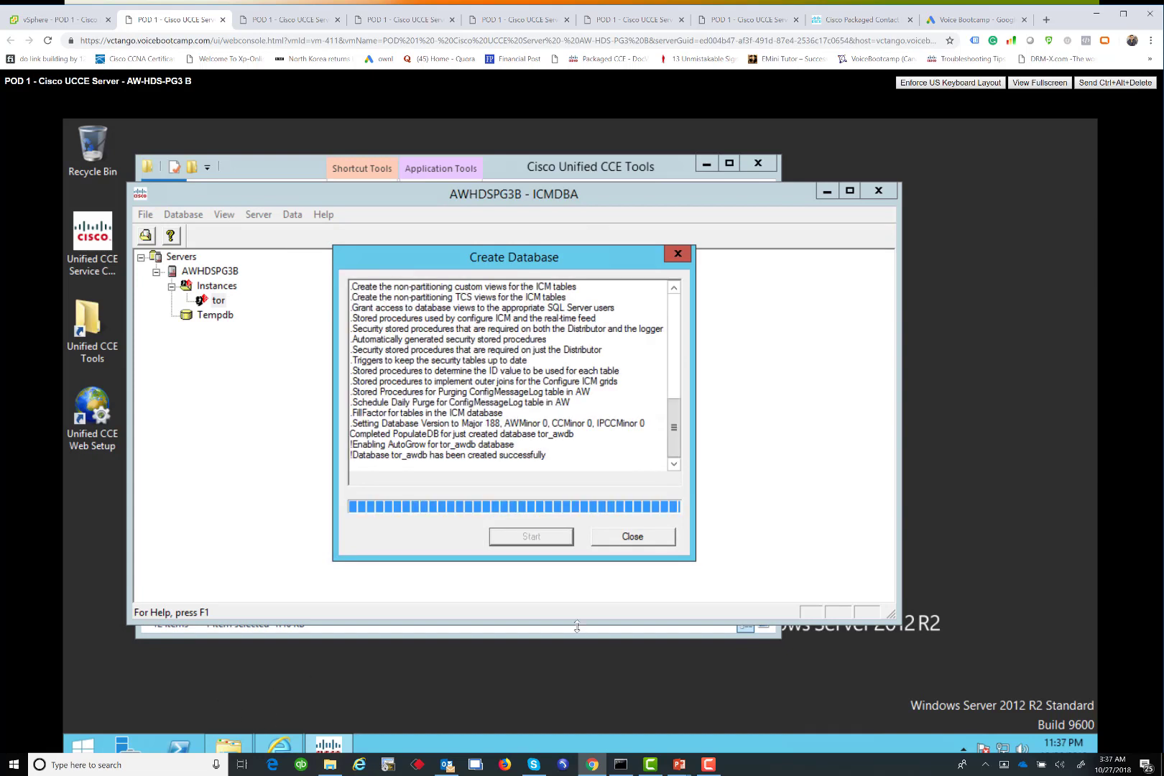
left_click(608, 539)
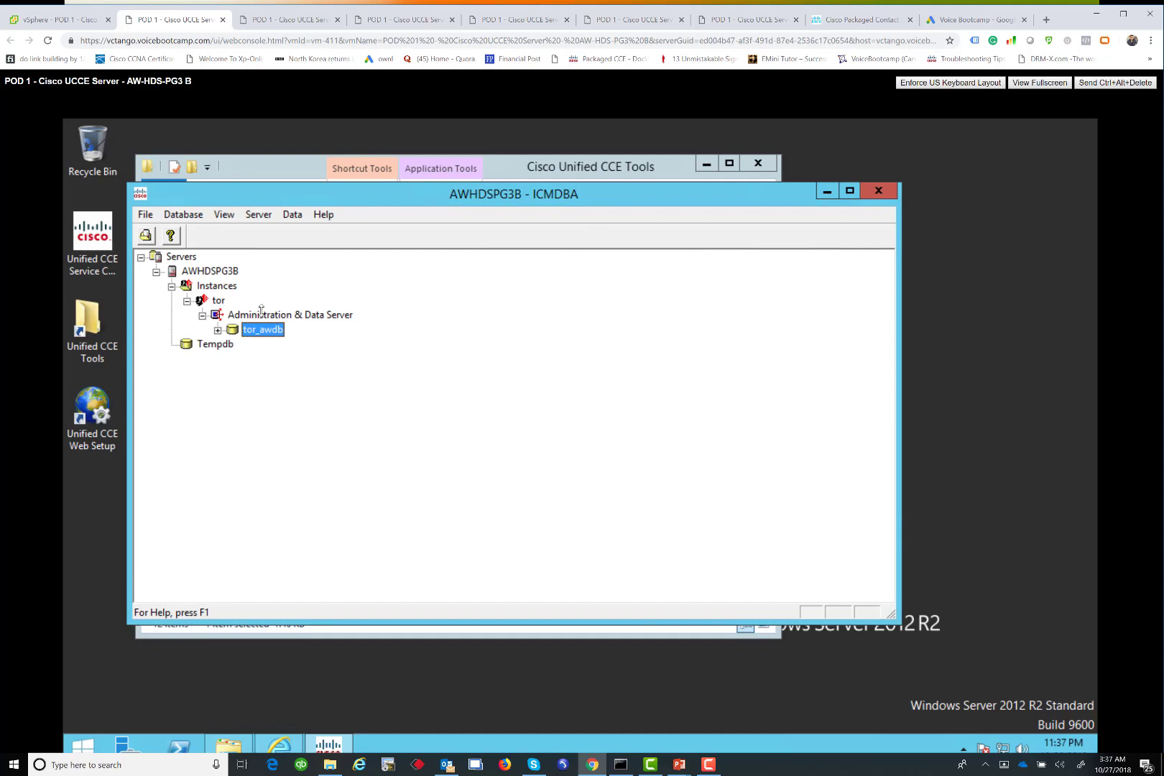
Set up the HDS database with 1400 MB data and 100 MB log devices on C, and start it
right_click(261, 312)
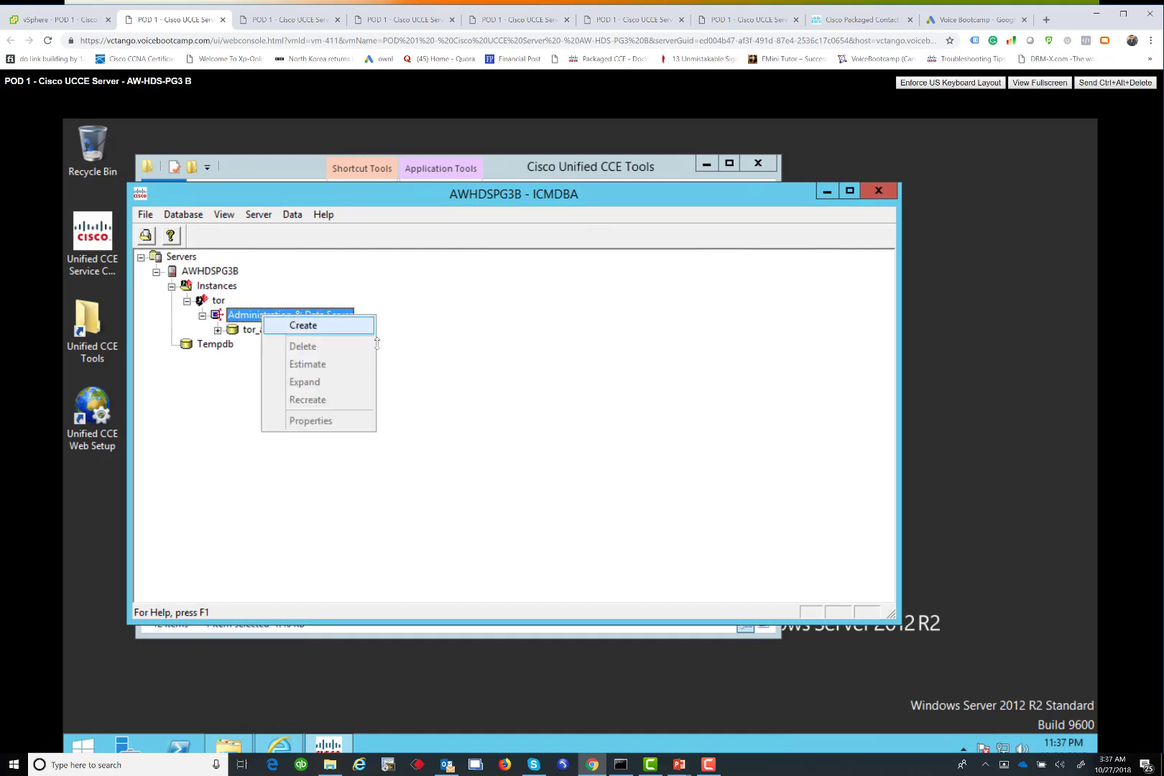
left_click(372, 331)
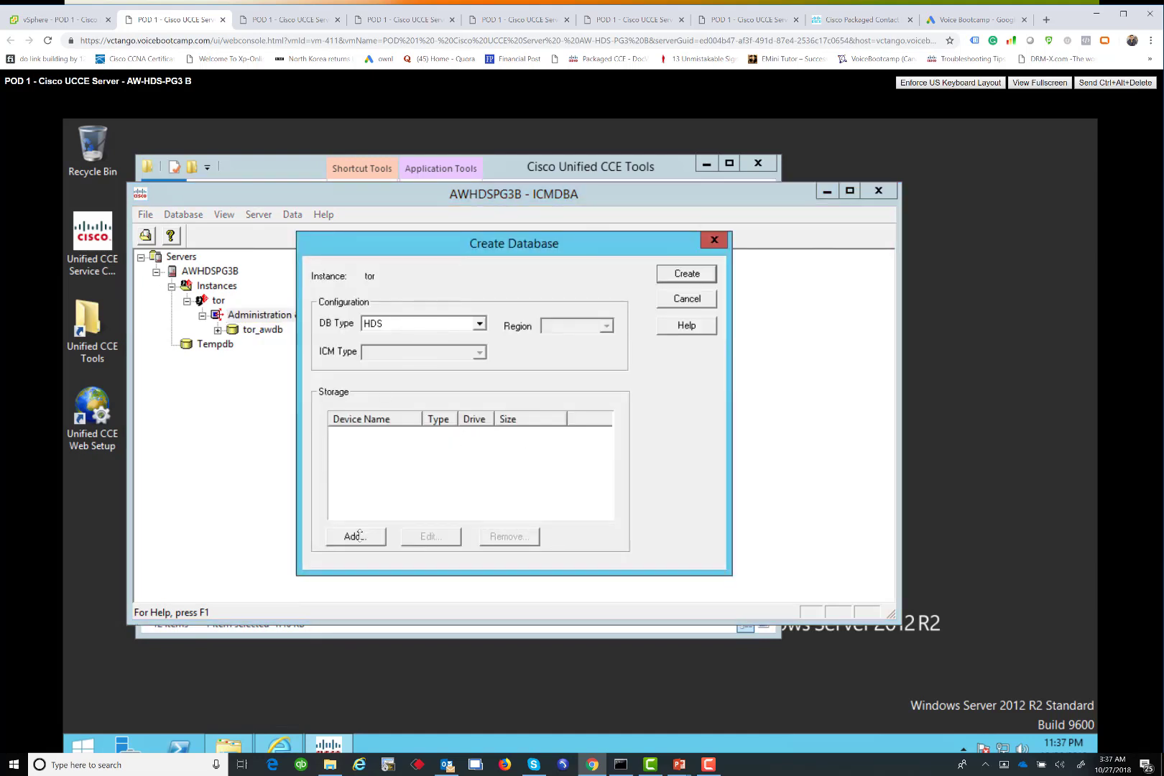
left_click(357, 536)
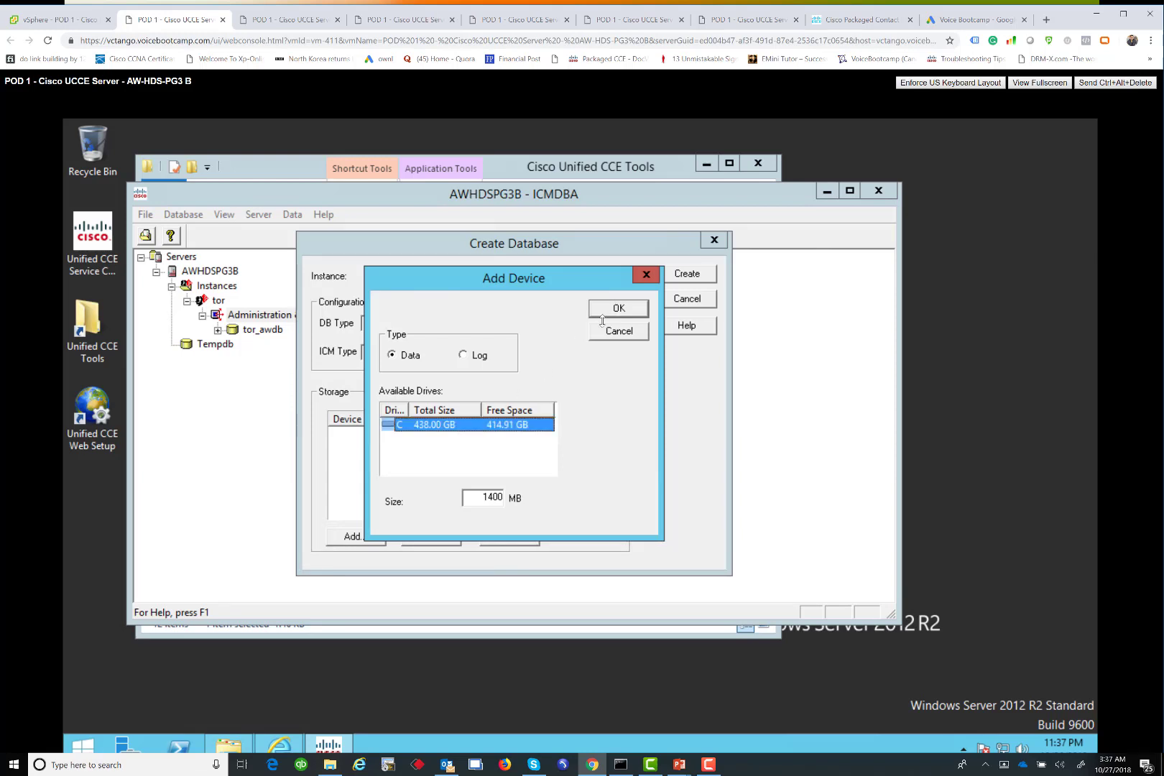
left_click(604, 312)
left_click(352, 536)
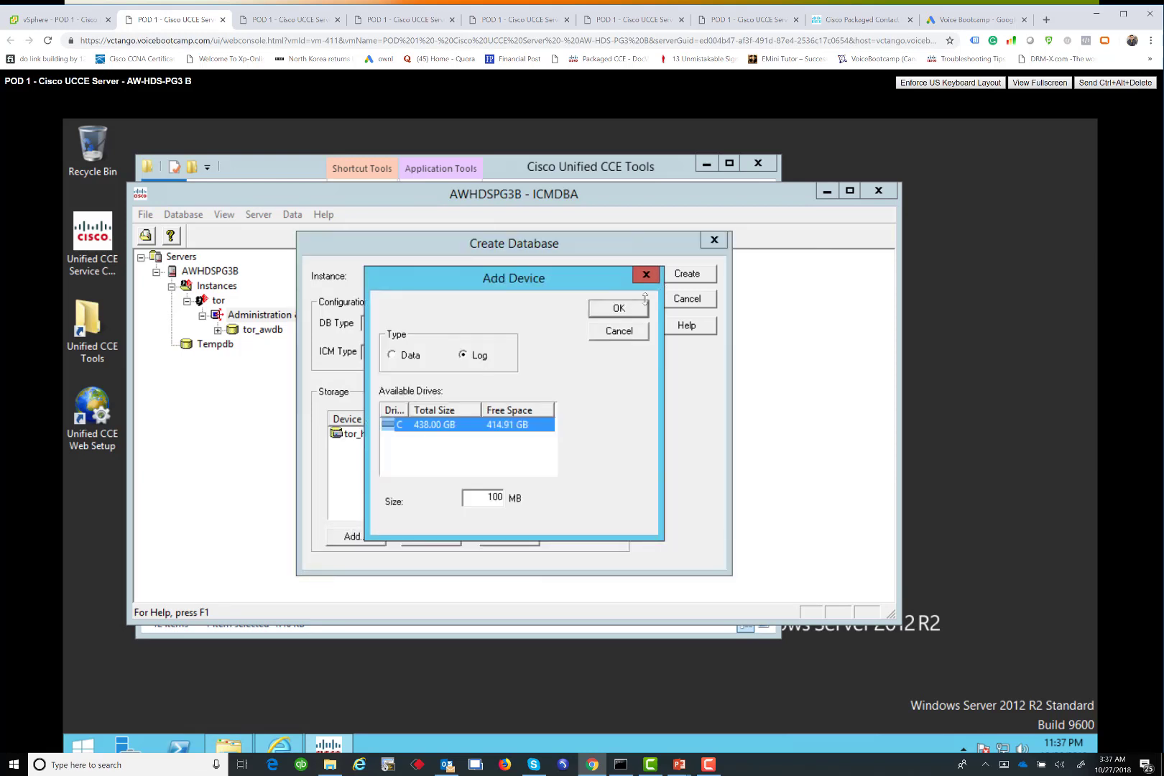
left_click(645, 304)
left_click(681, 276)
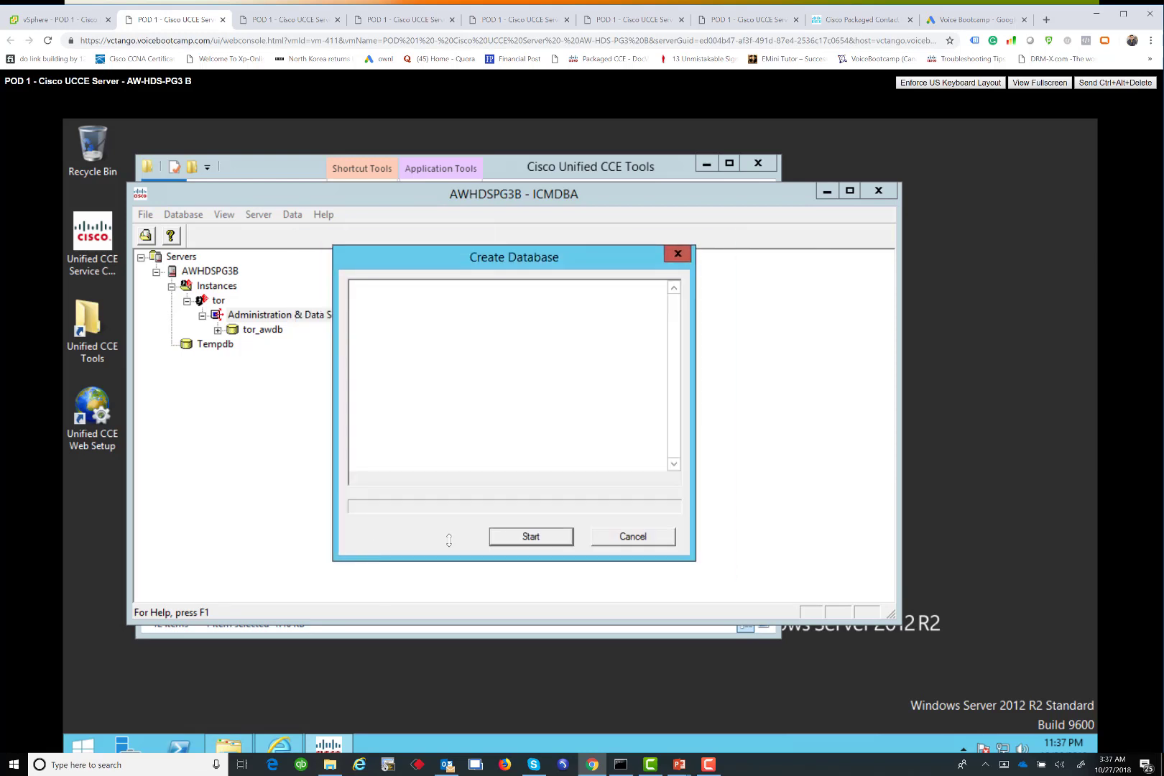
left_click(496, 535)
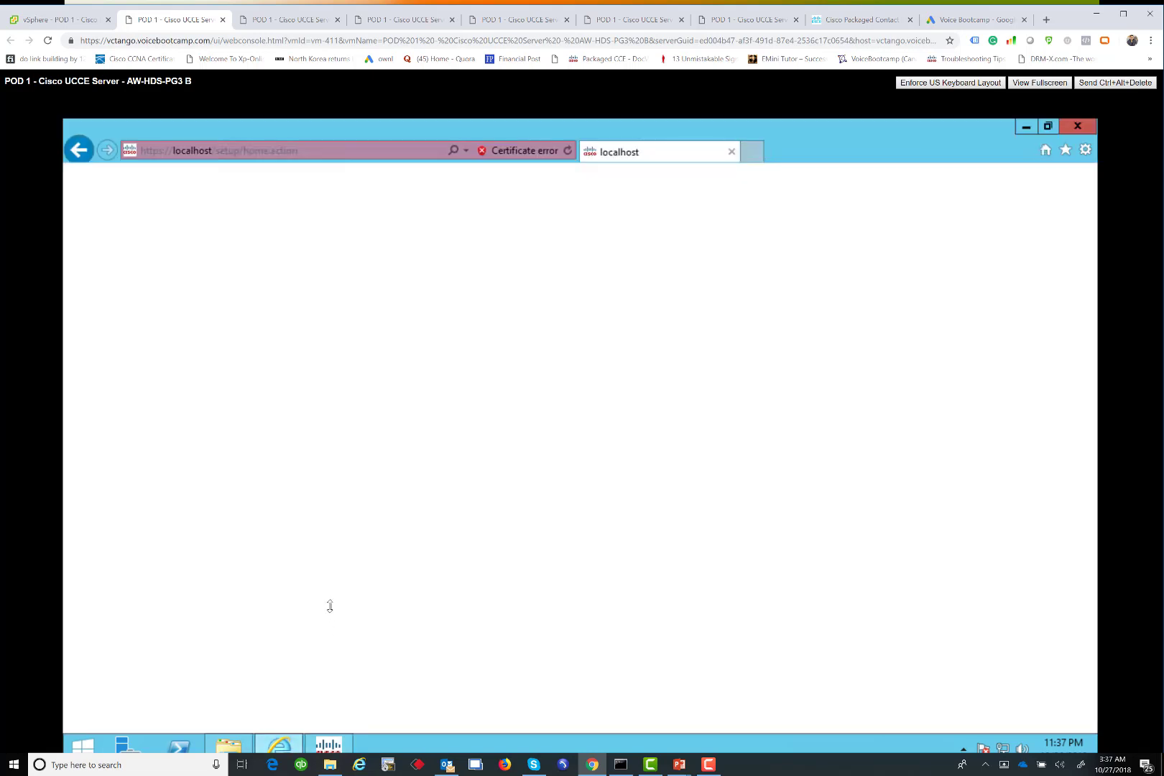
Start adding an Administration & Data Server with Enterprise small-to-medium deployment and the default role
left_click(138, 273)
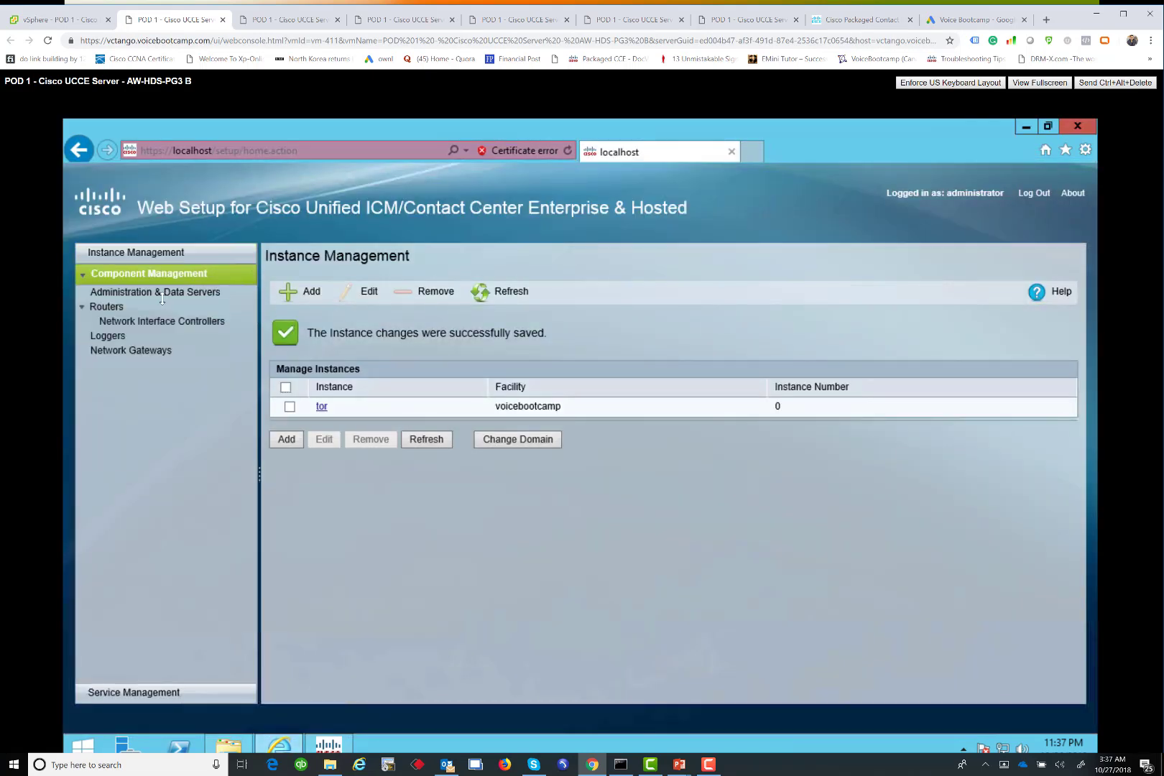
left_click(158, 293)
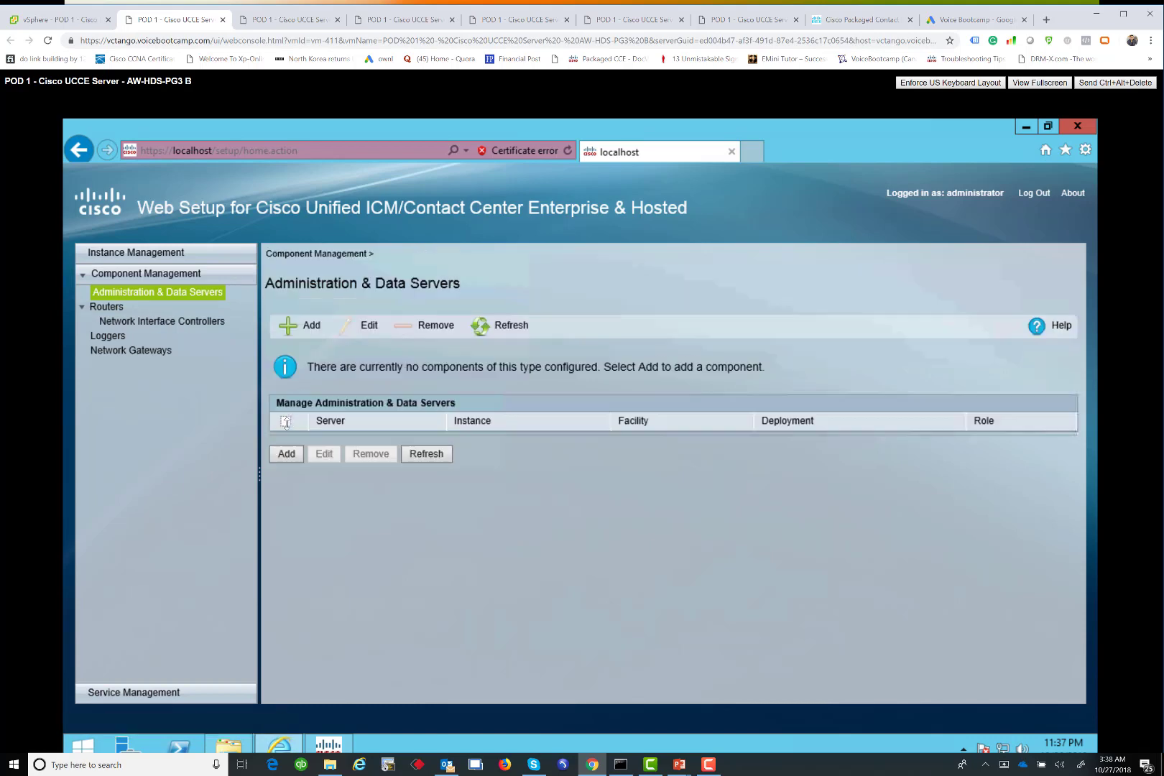
left_click(286, 454)
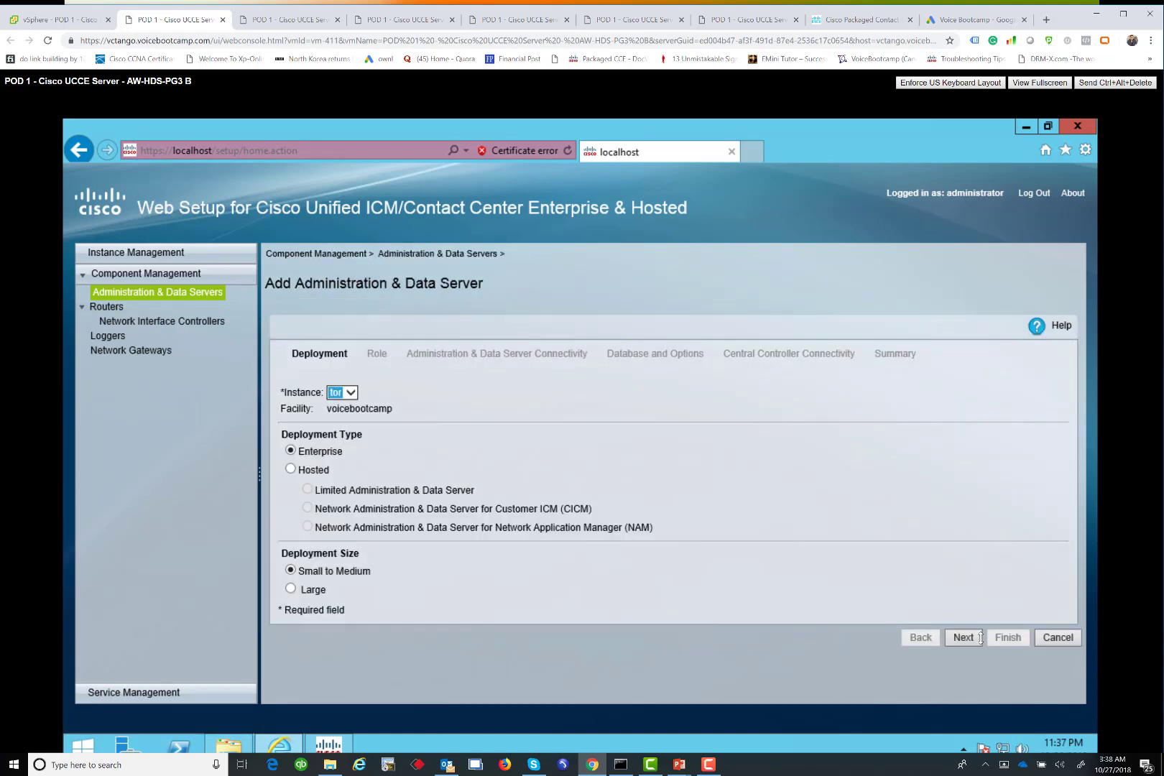
left_click(981, 637)
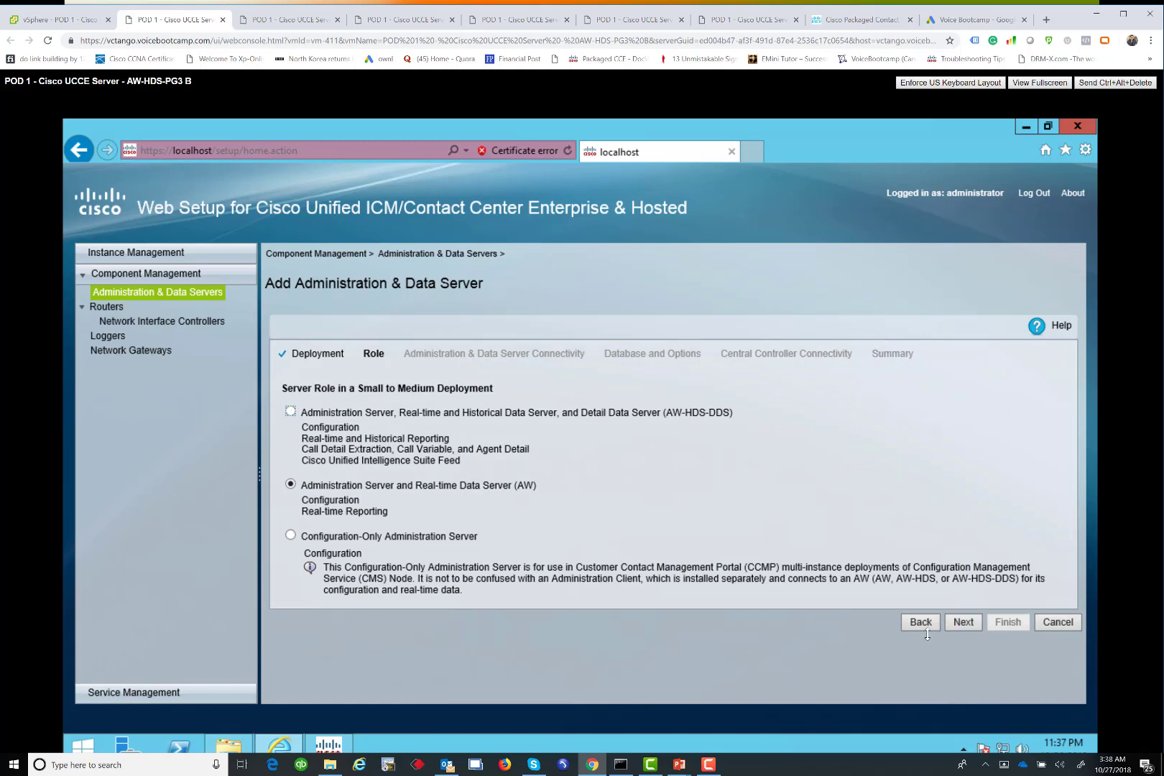
left_click(967, 623)
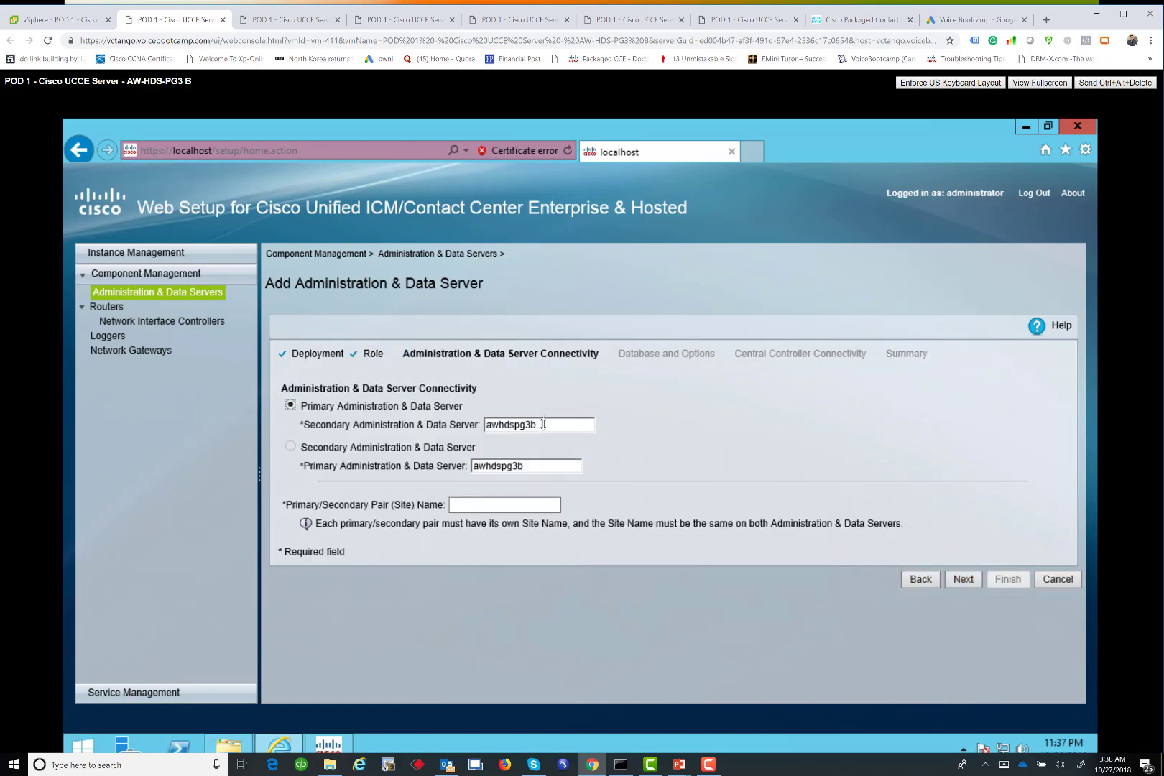
Set the primary server to awhdspg3a and the site name to UCCE
left_click(540, 467)
key("BackSpace")
type("a")
left_click(516, 503)
type("UCCE")
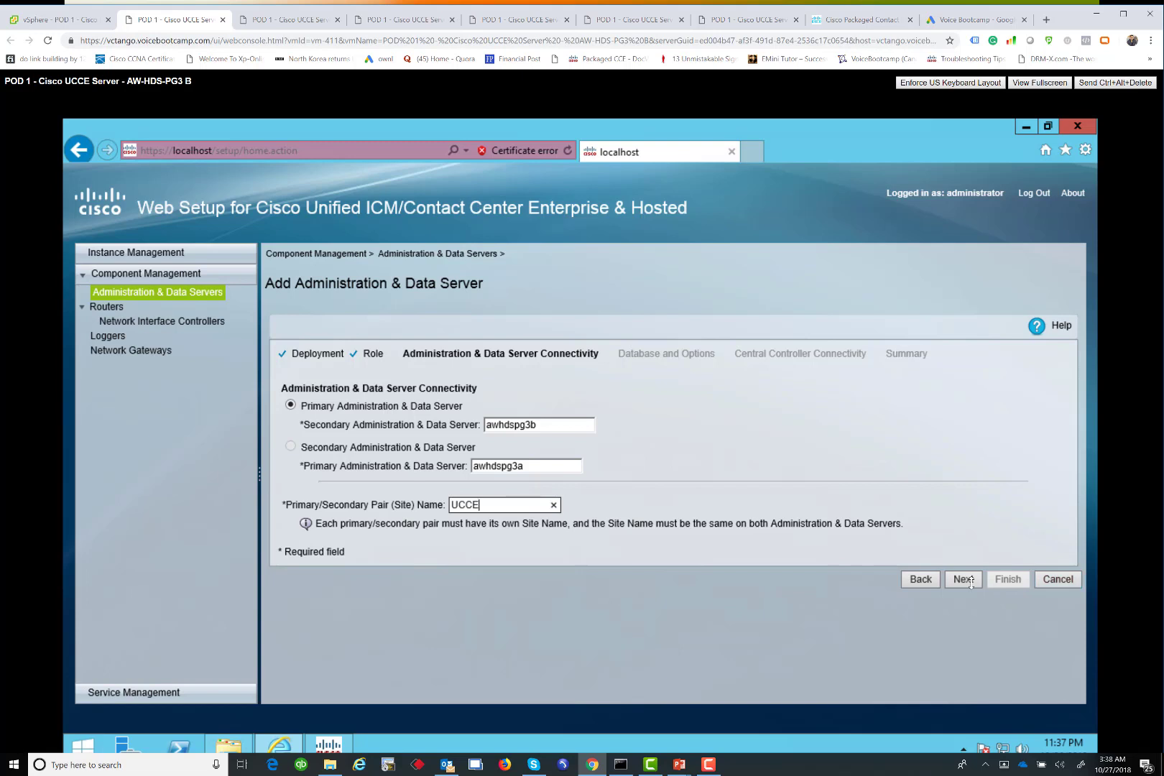
left_click(964, 579)
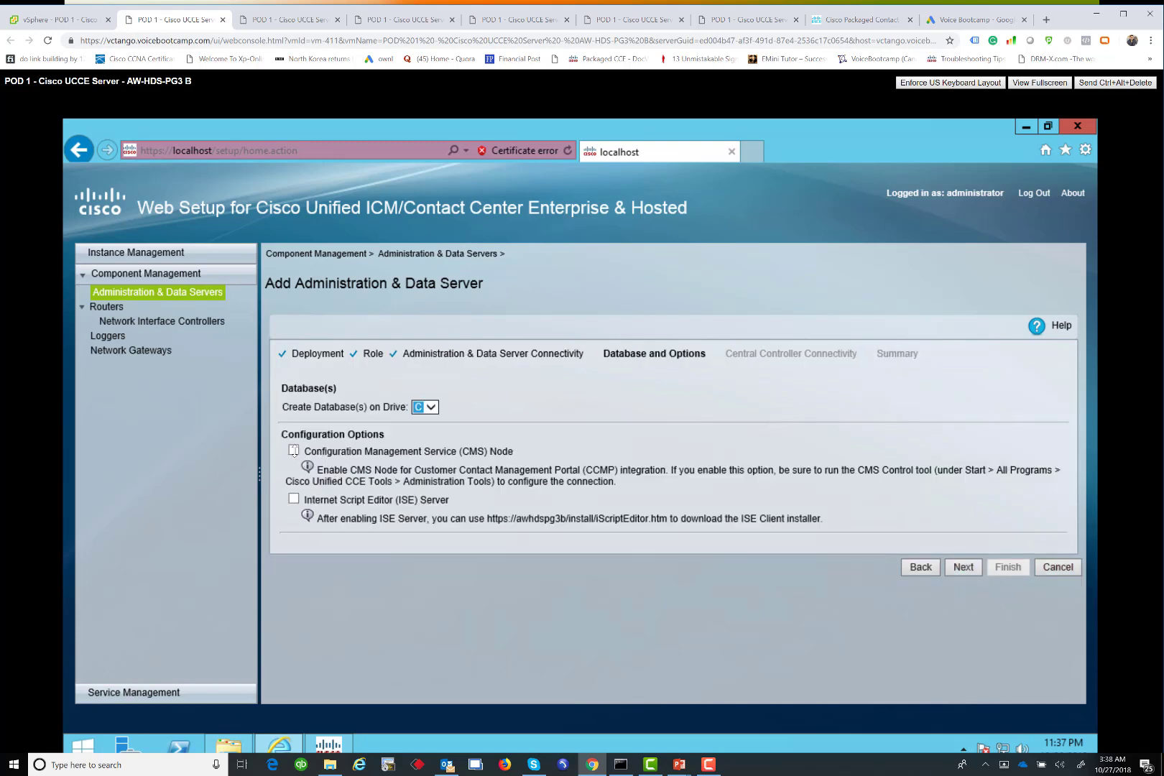
Enable CMS Node and ISE Server, then fill every router and logger field with 142.11.64.51
left_click(293, 498)
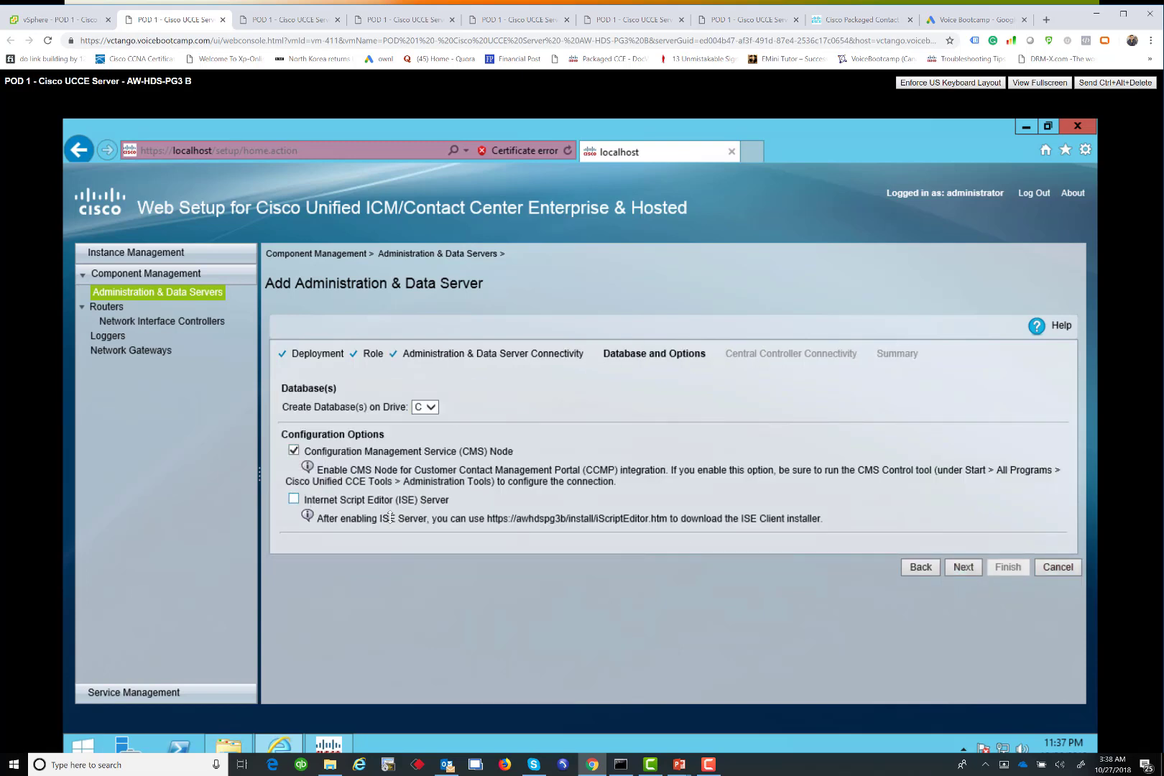
left_click(970, 568)
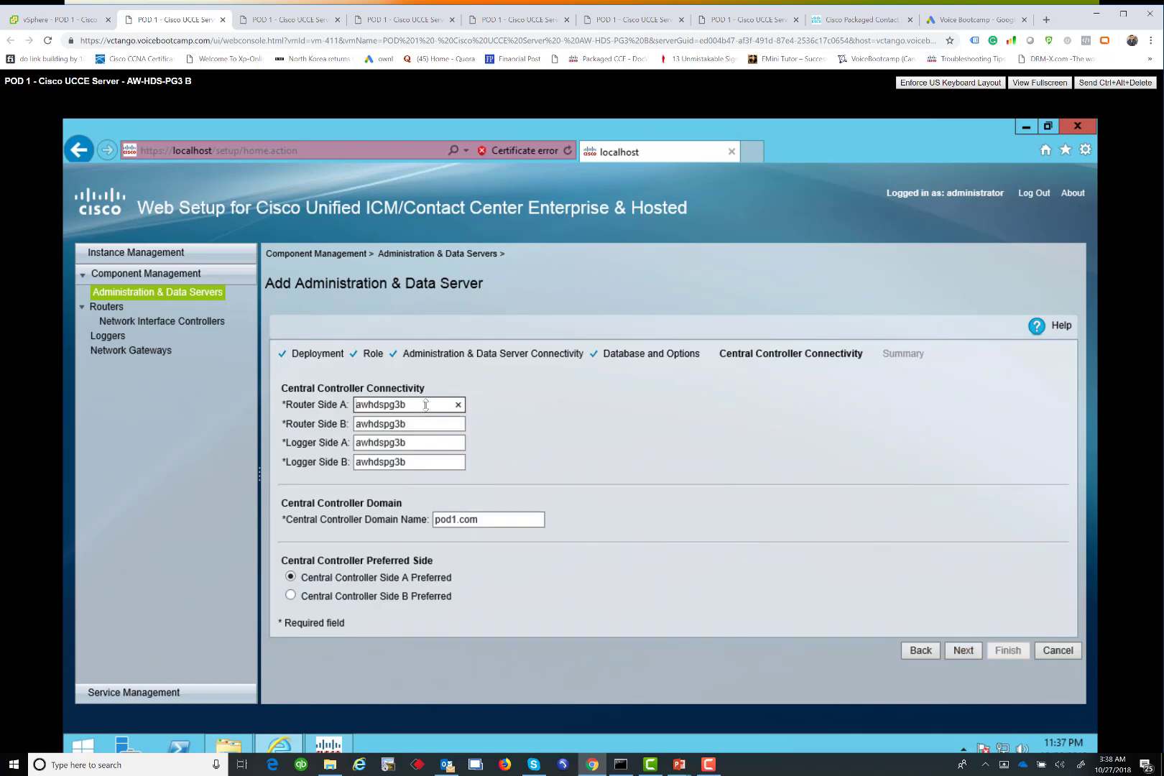
left_click_drag(233, 394, 190, 390)
type("142.11.64.51")
key("ctrl+a")
key("ctrl+c")
key("Tab")
key("ctrl+v")
key("Tab")
key("ctrl+v")
key("Tab")
key("ctrl+v")
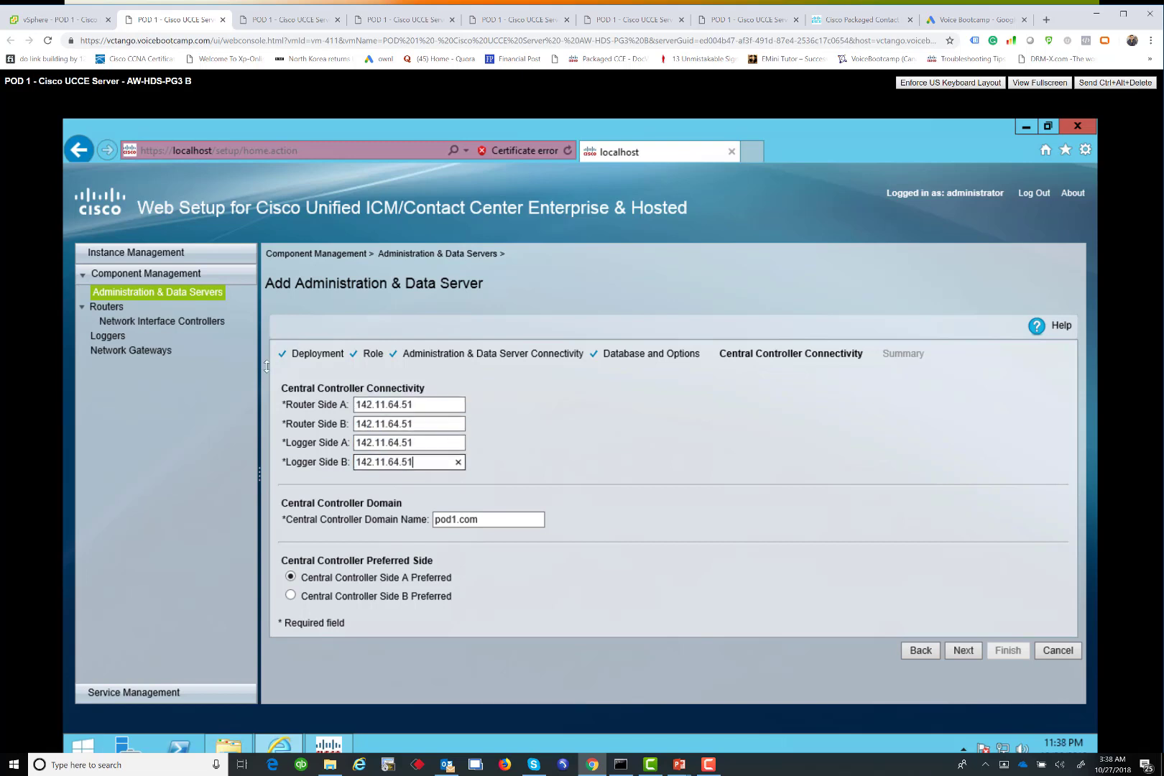
Change Router and Logger Side B to 142.11.65.51 and continue to the summary
left_click(395, 423)
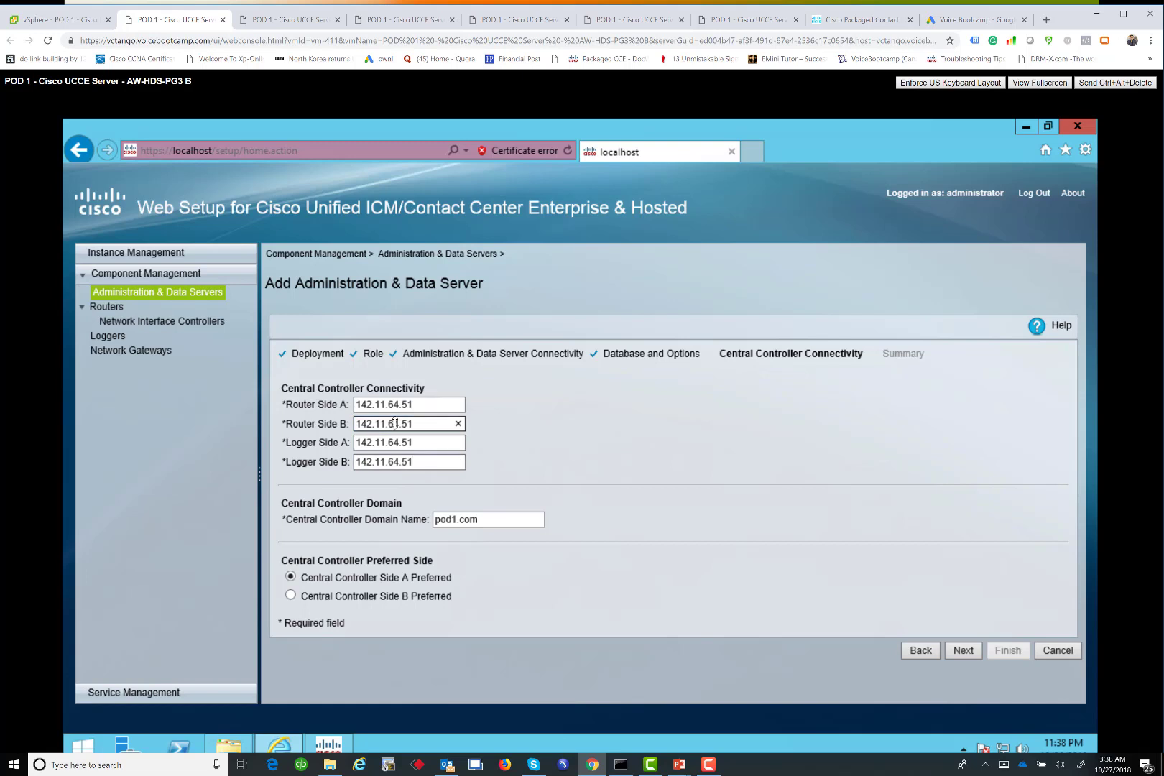
key("BackSpace")
type("5")
left_click(461, 467)
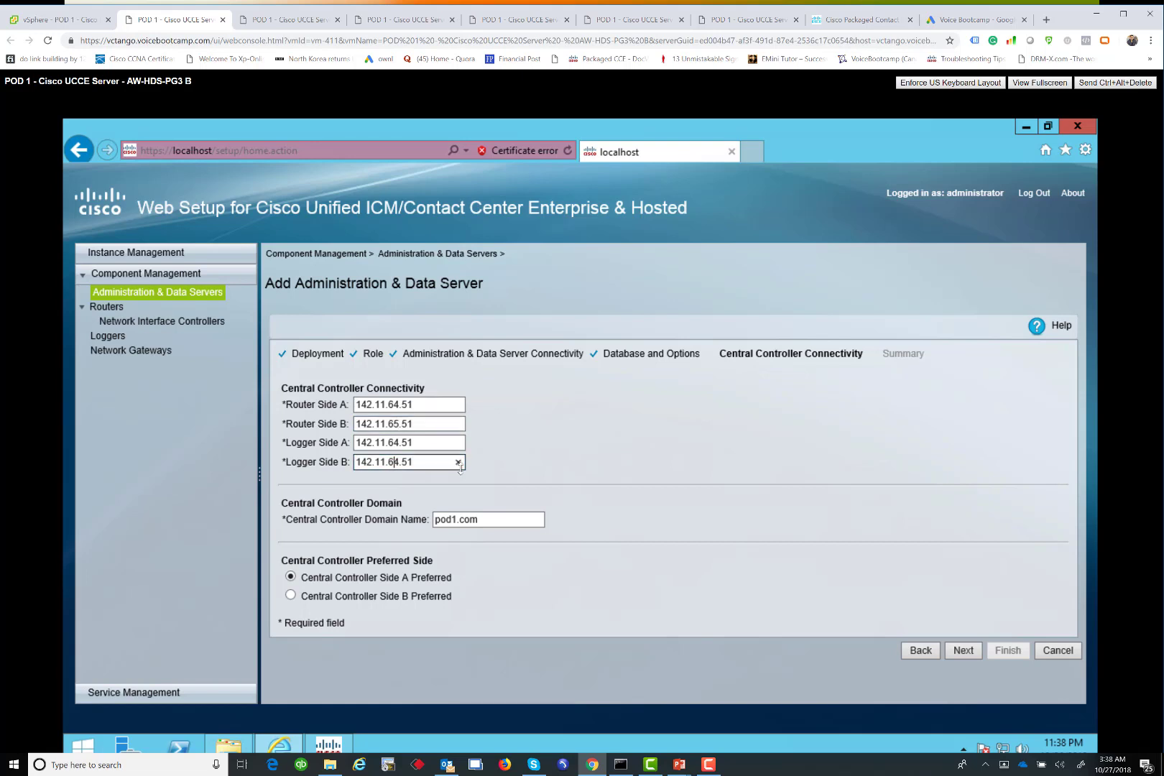
type("5")
left_click(967, 652)
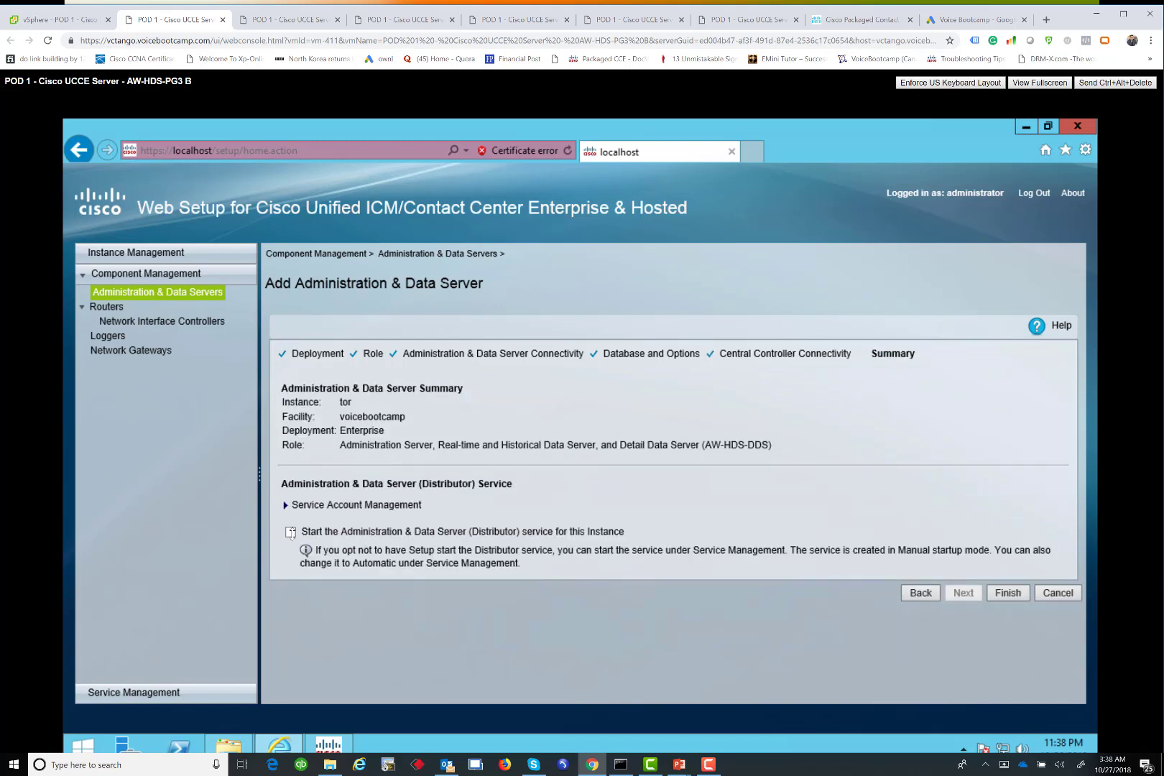
Finish saving the tor AW-HDS-DDS server, then go to the AW-HDS-PG3 A console
left_click(1009, 593)
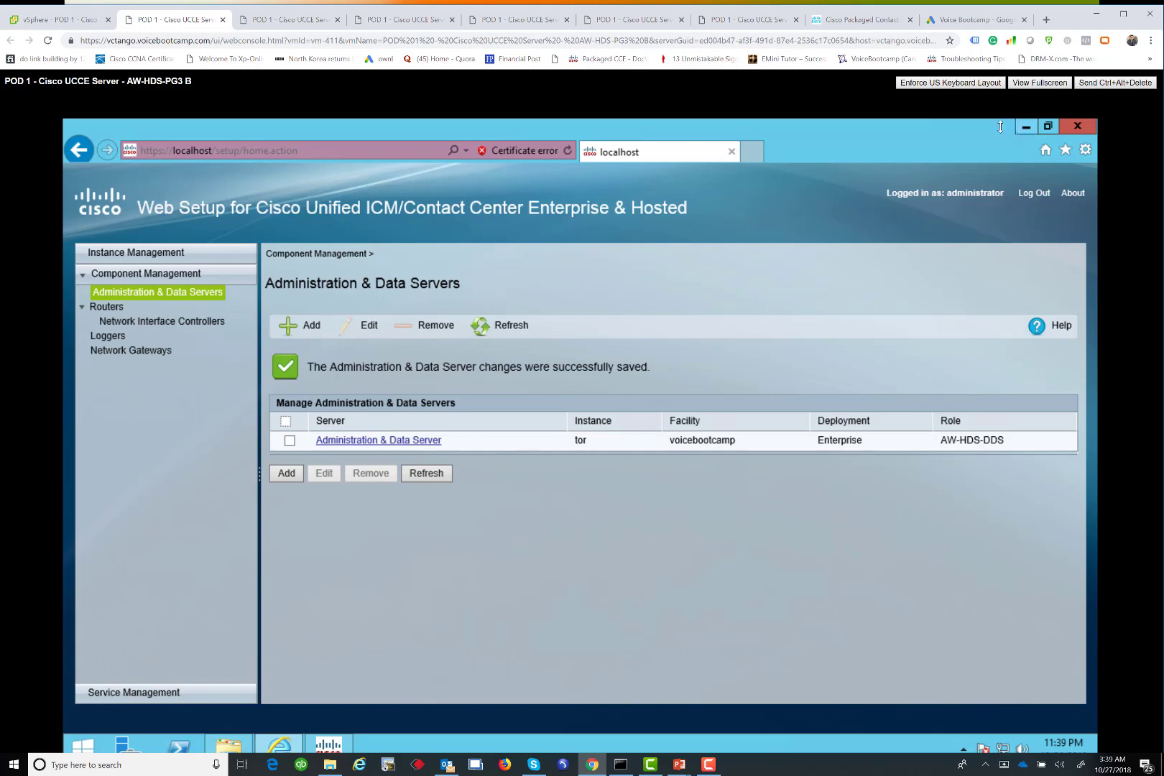
left_click(280, 19)
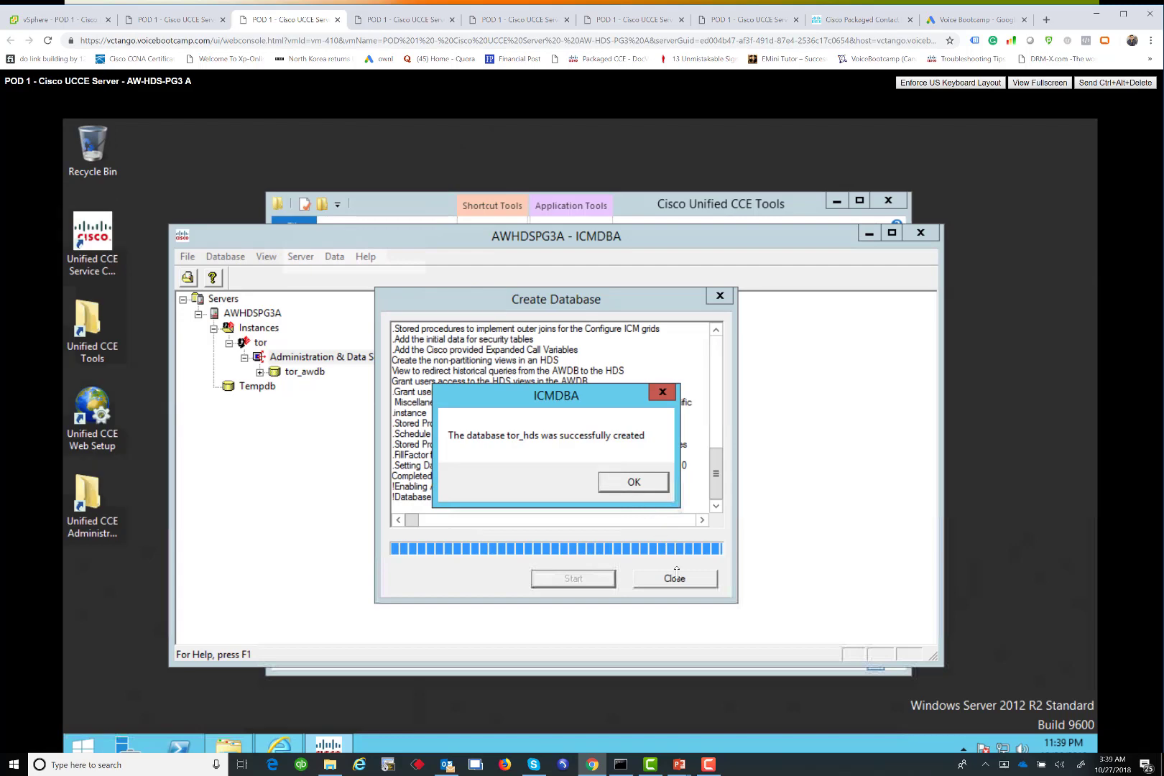
Dismiss the tor_hds creation message and close the Create Database window, ICMDBA and CCE Tools
key("Return")
left_click(676, 575)
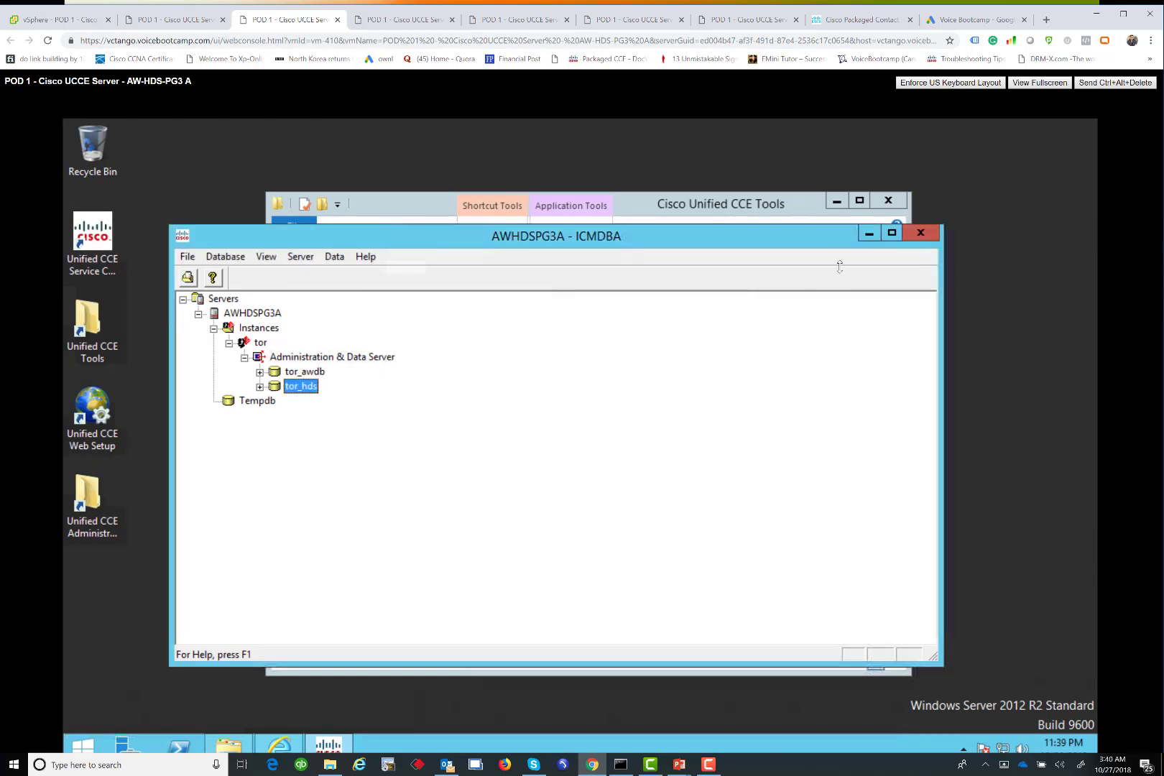
left_click(892, 200)
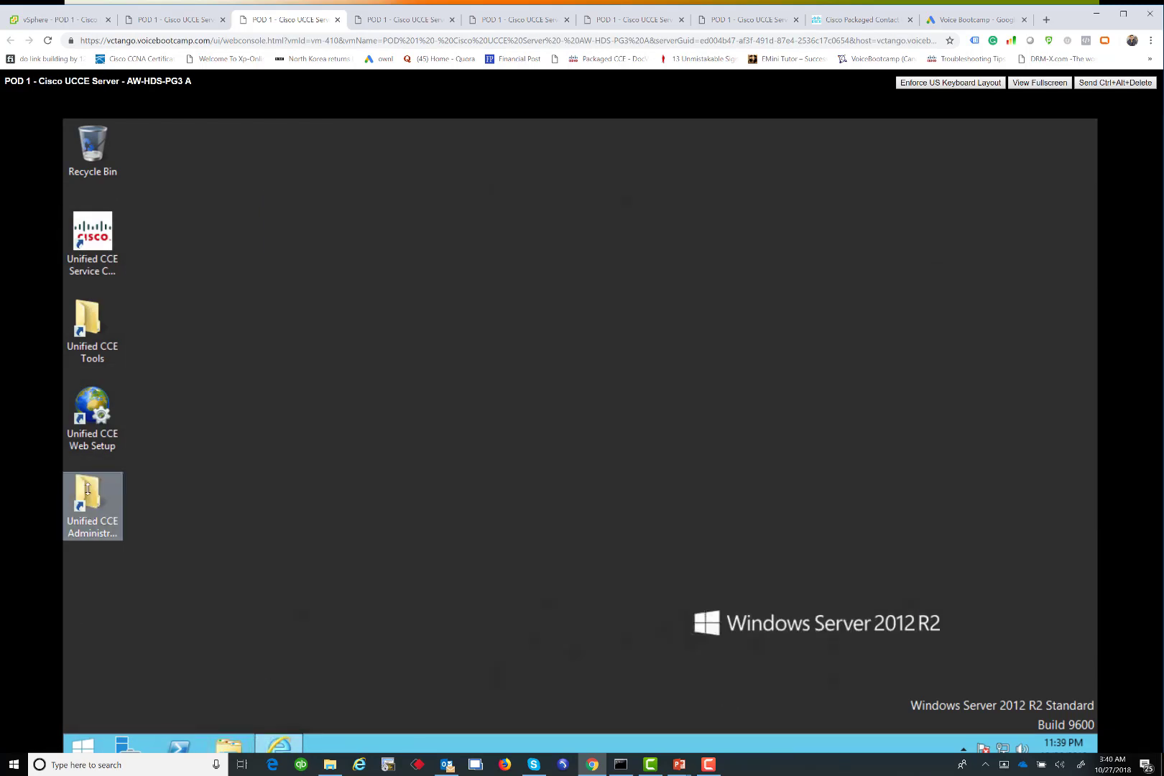
Open the Unified CCE Administration tools folder from the desktop and select CCE Web Administration
left_click(88, 489)
double_click(87, 521)
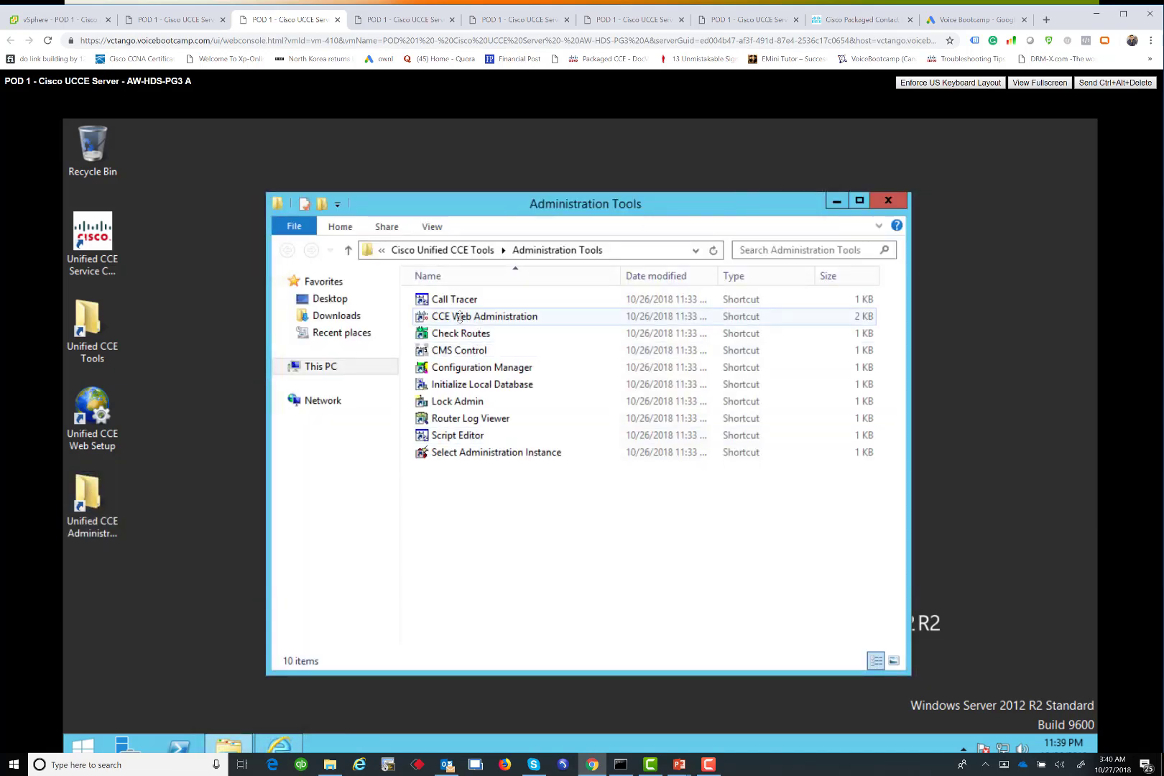
left_click(455, 316)
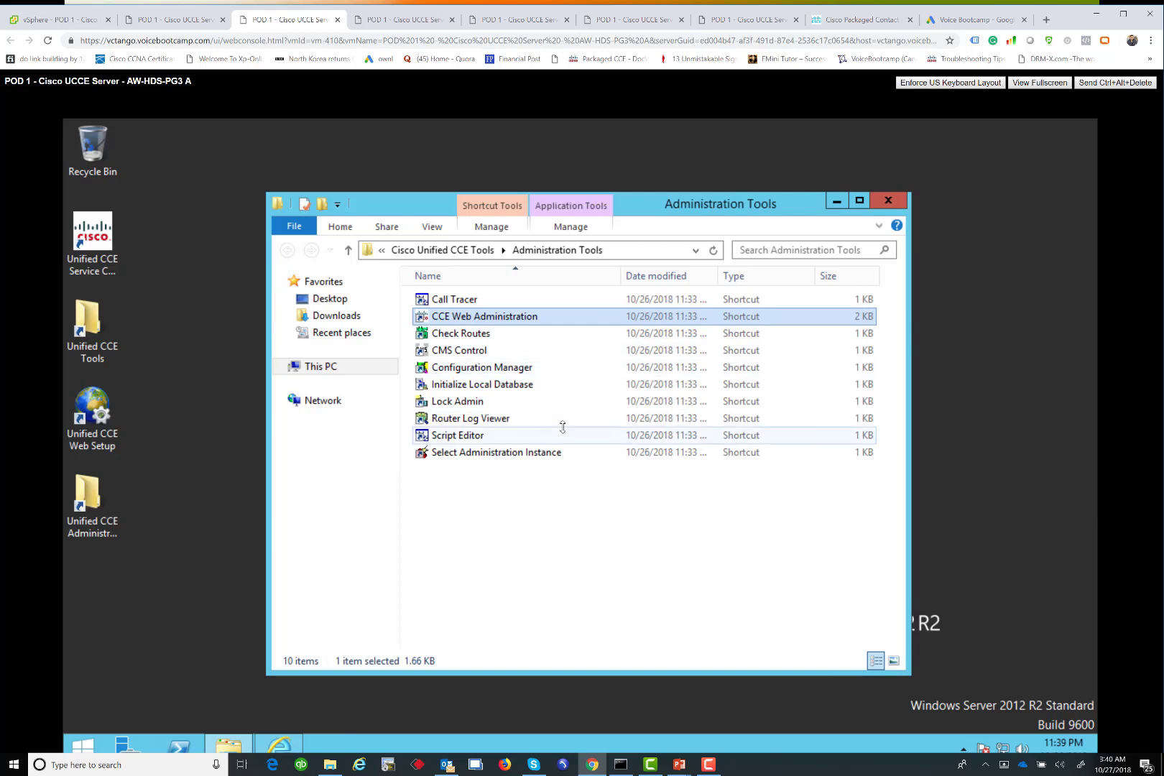